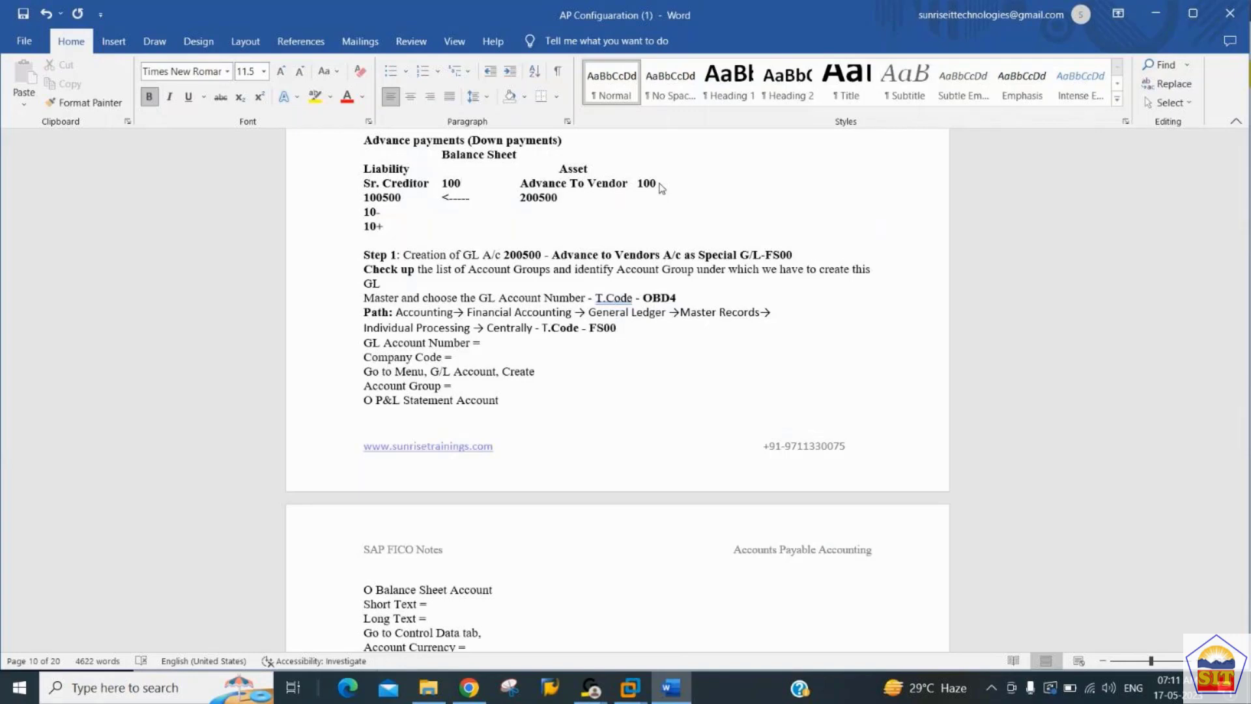
# Step: Change the Advance To Vendor amount in the balance sheet example to 10
pyautogui.press('Right')
pyautogui.press('Right')
pyautogui.press('Right')
pyautogui.press('Right')
pyautogui.press('Right')
pyautogui.press('Right')
pyautogui.press('Right')
pyautogui.press('Right')
pyautogui.press('Right')
pyautogui.press('Right')
pyautogui.press('Right')
pyautogui.press('Right')
pyautogui.press('Right')
pyautogui.press('Right')
pyautogui.press('Right')
pyautogui.press('Right')
pyautogui.press('Right')
pyautogui.press('Right')
pyautogui.press('Right')
pyautogui.press('Right')
pyautogui.press('Right')
pyautogui.press('Right')
pyautogui.press('BackSpace')
# Step: Highlight the whole Sr. Creditor and Advance To Vendor row of the balance sheet example
pyautogui.press('Left')
pyautogui.press('Left')
pyautogui.press('Left')
pyautogui.press('Left')
pyautogui.press('Left')
pyautogui.press('Left')
pyautogui.press('Left')
pyautogui.press('Left')
pyautogui.press('Left')
pyautogui.press('Left')
pyautogui.press('Left')
pyautogui.press('Left')
pyautogui.press('Left')
pyautogui.press('Left')
pyautogui.press('Left')
pyautogui.press('Left')
pyautogui.press('Left')
pyautogui.press('Left')
pyautogui.press('Left')
pyautogui.press('Left')
pyautogui.press('Up')
pyautogui.hotkey('shift', 'Down')
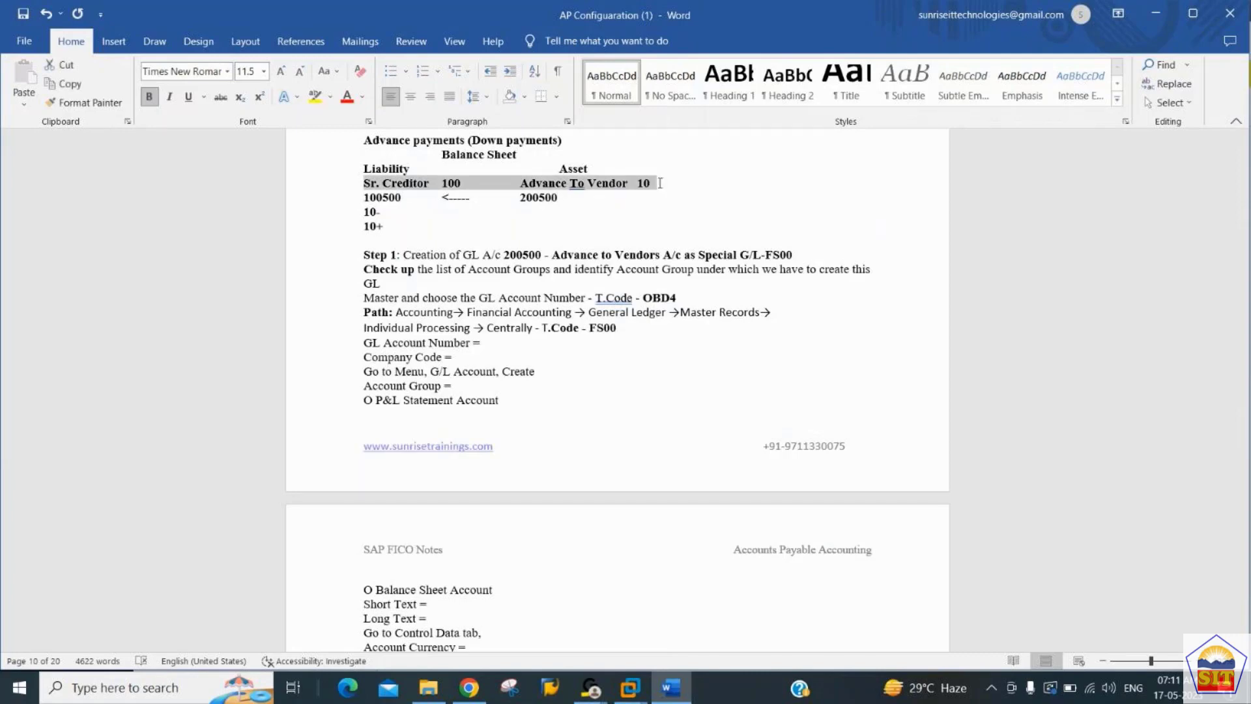
# Step: Highlight the leading digits of account number 100500 under Sr. Creditor
pyautogui.press('Down')
pyautogui.press('Up')
pyautogui.hotkey('shift', 'Right')
pyautogui.hotkey('shift', 'Right')
pyautogui.hotkey('shift', 'Right')
pyautogui.hotkey('shift', 'Right')
pyautogui.hotkey('shift', 'Right')
pyautogui.hotkey('shift', 'Right')
pyautogui.hotkey('shift', 'Right')
pyautogui.hotkey('shift', 'Right')
pyautogui.hotkey('shift', 'Right')
pyautogui.hotkey('shift', 'Right')
pyautogui.hotkey('shift', 'Right')
pyautogui.hotkey('shift', 'Right')
pyautogui.hotkey('shift', 'Right')
pyautogui.hotkey('shift', 'Right')
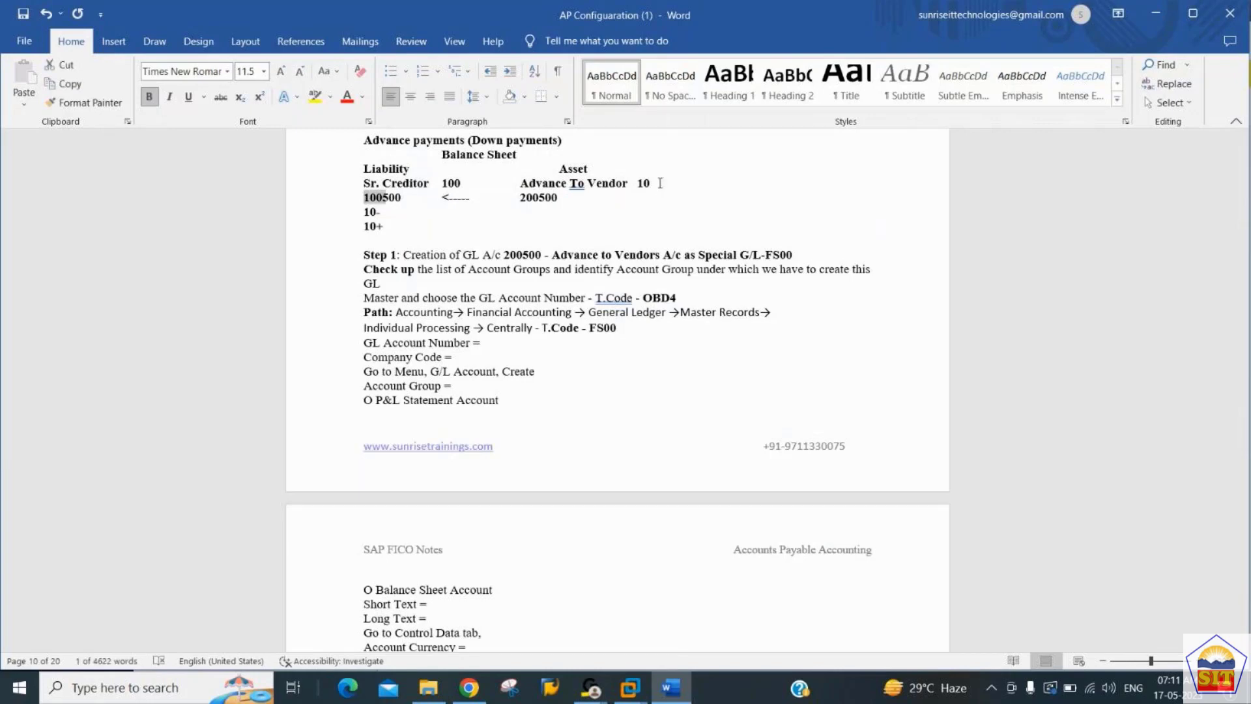
# Step: Insert a row above the 100500 account line with 10 in the Liability column and 10 in the Asset column
pyautogui.press('Right')
pyautogui.press('Right')
pyautogui.press('Right')
pyautogui.press('Right')
pyautogui.press('Right')
pyautogui.press('Right')
pyautogui.press('Right')
pyautogui.press('Right')
pyautogui.press('Right')
pyautogui.press('Right')
pyautogui.press('Right')
pyautogui.press('Right')
pyautogui.press('Right')
pyautogui.press('Right')
pyautogui.press('Right')
pyautogui.press('Right')
pyautogui.press('Right')
pyautogui.press('Right')
pyautogui.press('Right')
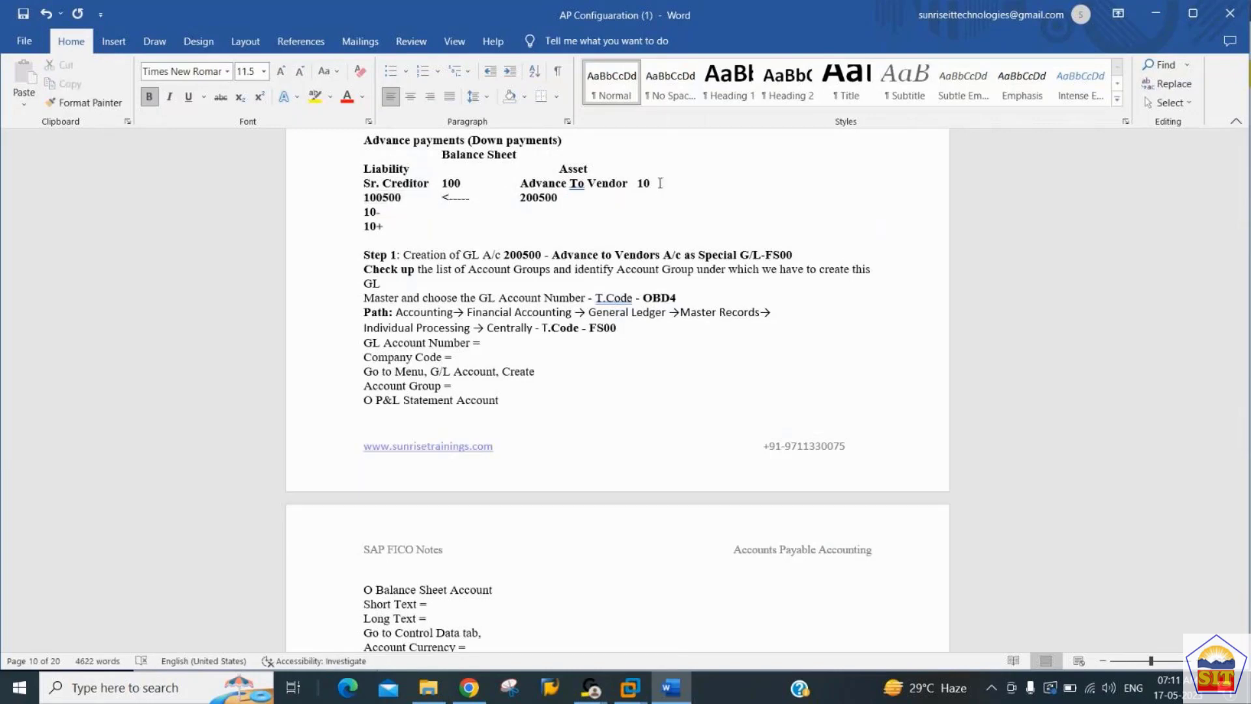
pyautogui.press('Down')
pyautogui.press('Down')
pyautogui.press('Up')
pyautogui.press('Left')
pyautogui.press('Left')
pyautogui.press('Left')
pyautogui.press('Up')
pyautogui.press('Home')
pyautogui.press('Return')
pyautogui.press('Up')
pyautogui.write('10')
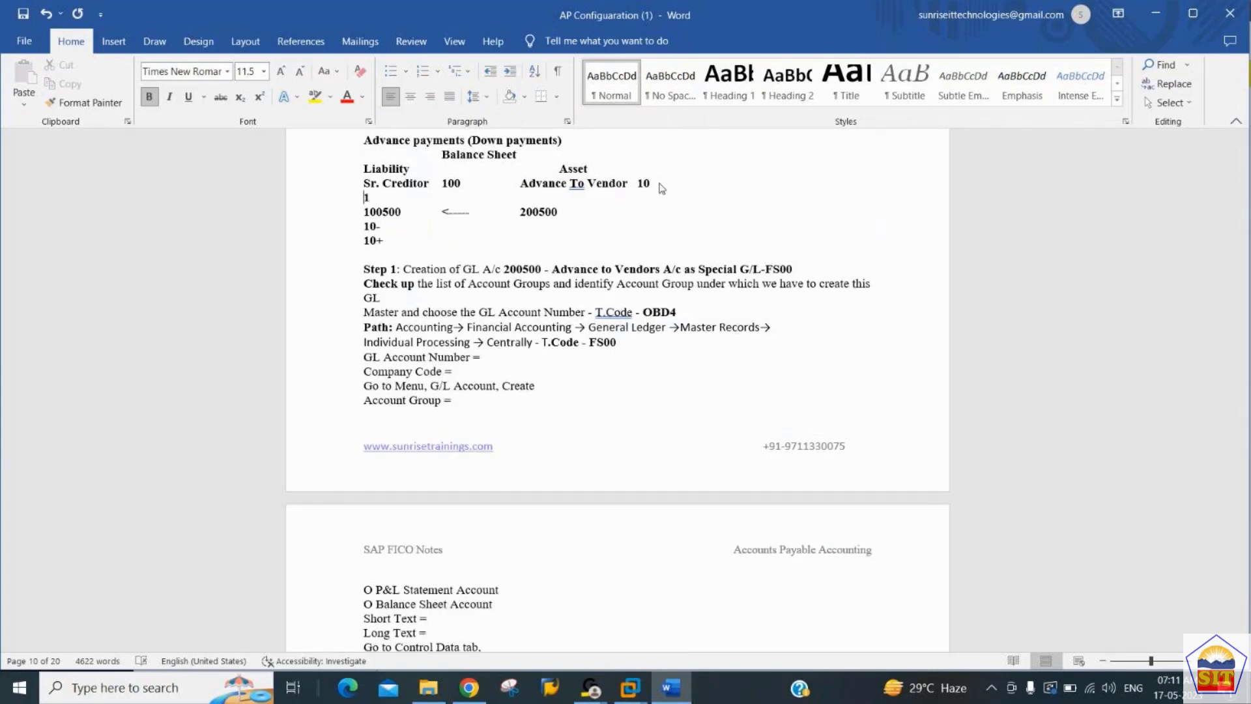
pyautogui.press('Tab')
pyautogui.write('10')
# Step: Add a blank line below the Sr. Creditor row, above the row holding the two 10 amounts
pyautogui.press('Left')
pyautogui.press('Left')
pyautogui.press('Left')
pyautogui.press('Left')
pyautogui.press('Left')
pyautogui.press('Left')
pyautogui.press('Left')
pyautogui.press('Left')
pyautogui.press('Left')
pyautogui.press('Left')
pyautogui.press('Left')
pyautogui.press('Left')
pyautogui.press('Left')
pyautogui.press('Left')
pyautogui.press('Right')
pyautogui.press('Right')
pyautogui.press('Right')
pyautogui.press('Right')
pyautogui.press('Right')
pyautogui.press('Right')
pyautogui.press('Right')
pyautogui.press('Return')
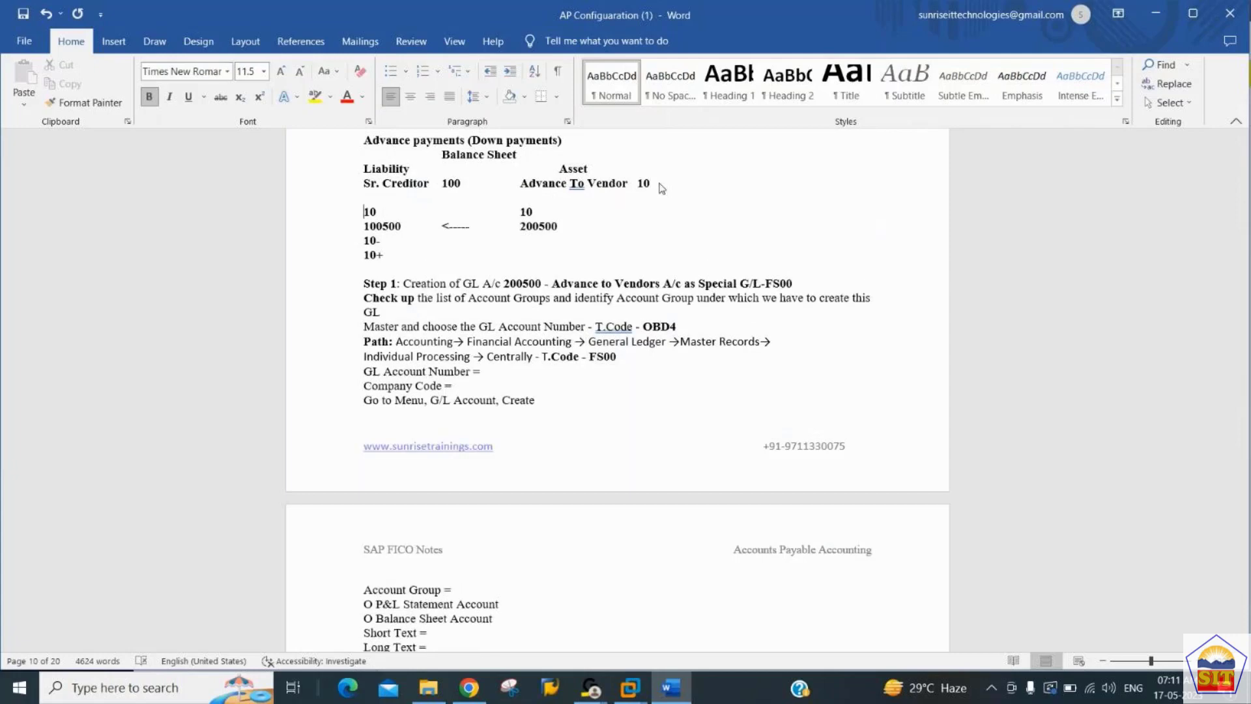
# Step: Highlight the row with the two 10 amounts and the row with accounts 100500 and 200500, one after the other
pyautogui.hotkey('shift', 'Down')
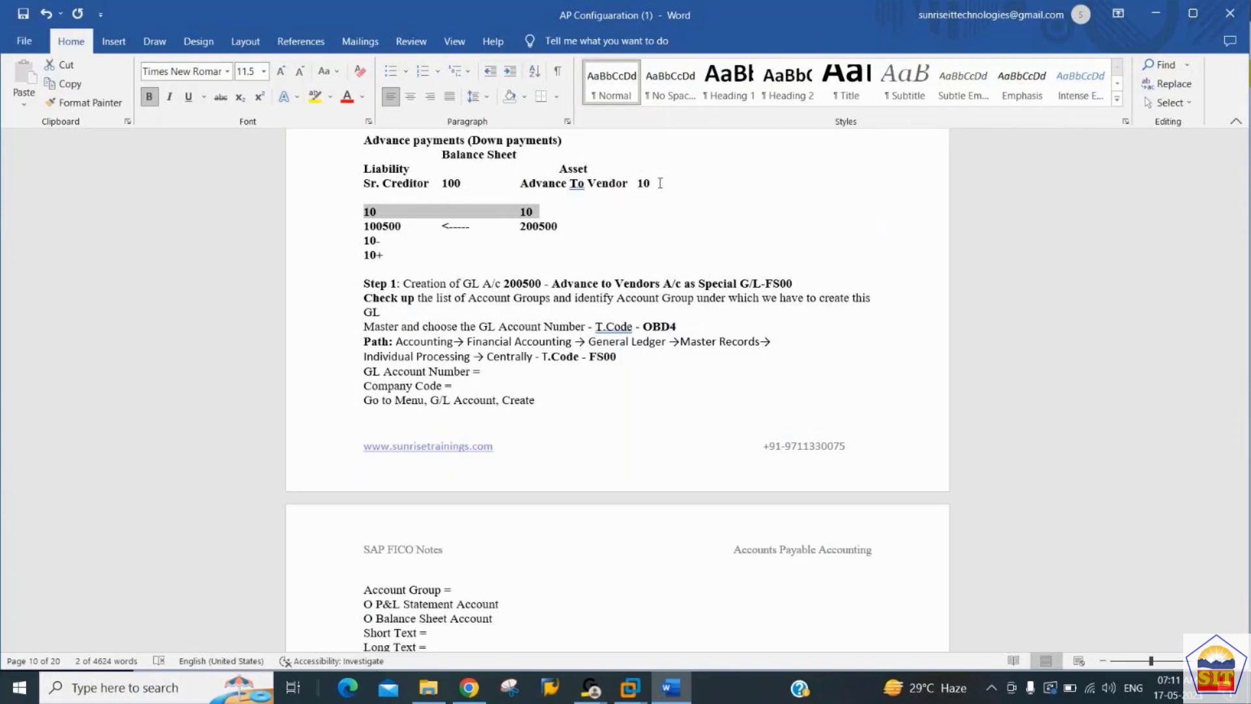
pyautogui.press('Right')
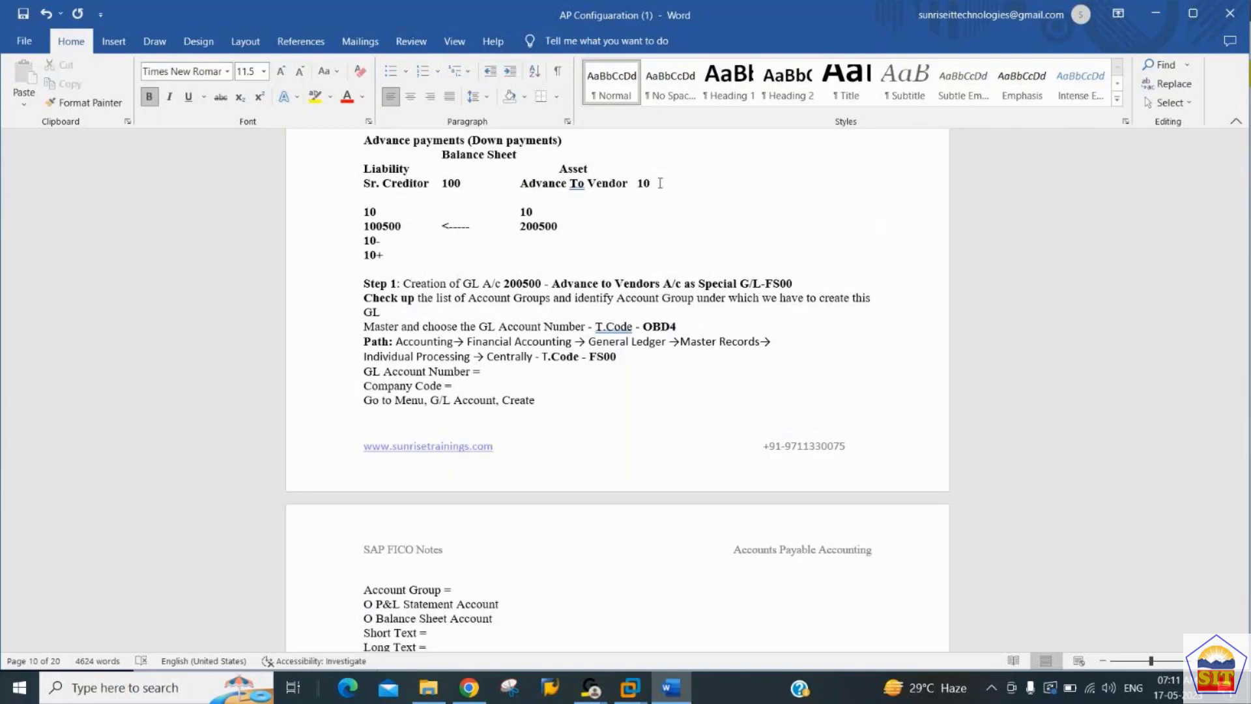
pyautogui.hotkey('shift', 'Down')
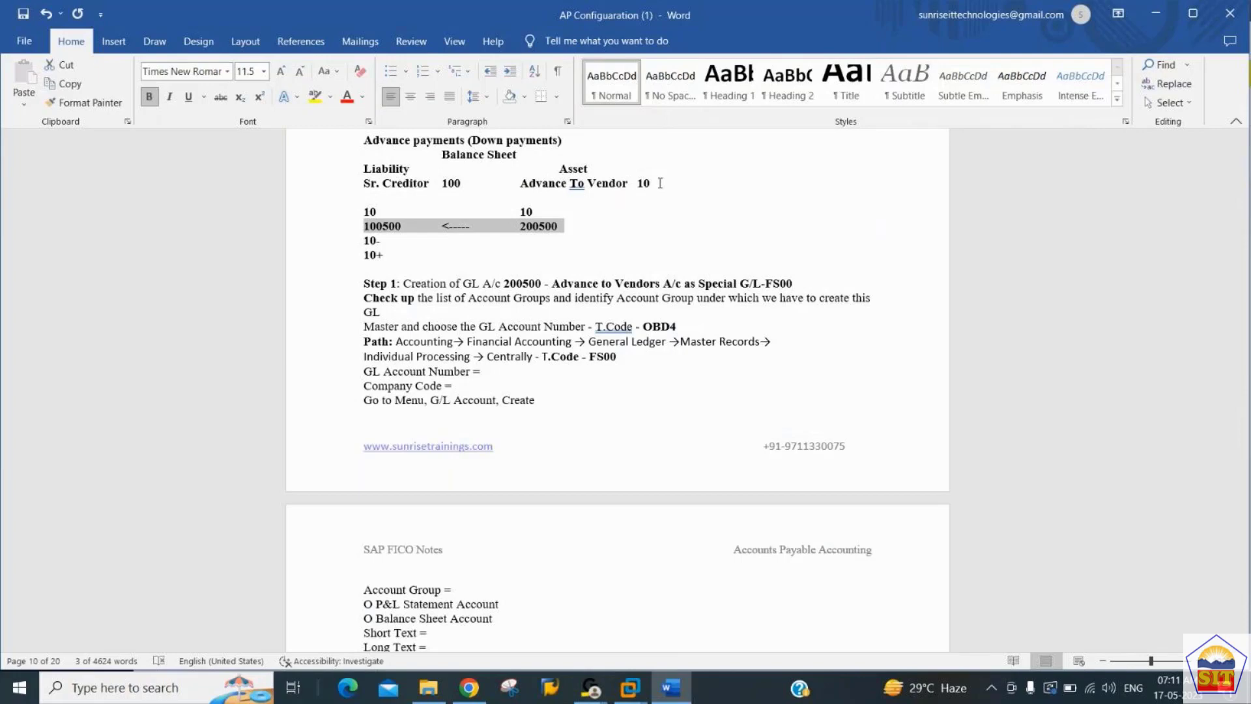
# Step: Split the amount row so the Asset column's 10 goes onto its own line under the Liability column's 10
pyautogui.click(660, 183)
pyautogui.press('Right')
pyautogui.press('Right')
pyautogui.press('Right')
pyautogui.press('Right')
pyautogui.press('Right')
pyautogui.press('Right')
pyautogui.press('Right')
pyautogui.press('Right')
pyautogui.press('Right')
pyautogui.press('Right')
pyautogui.press('Right')
pyautogui.press('Right')
pyautogui.press('Right')
pyautogui.press('Right')
pyautogui.press('Right')
pyautogui.press('Right')
pyautogui.press('Right')
pyautogui.press('Right')
pyautogui.press('Right')
pyautogui.press('Right')
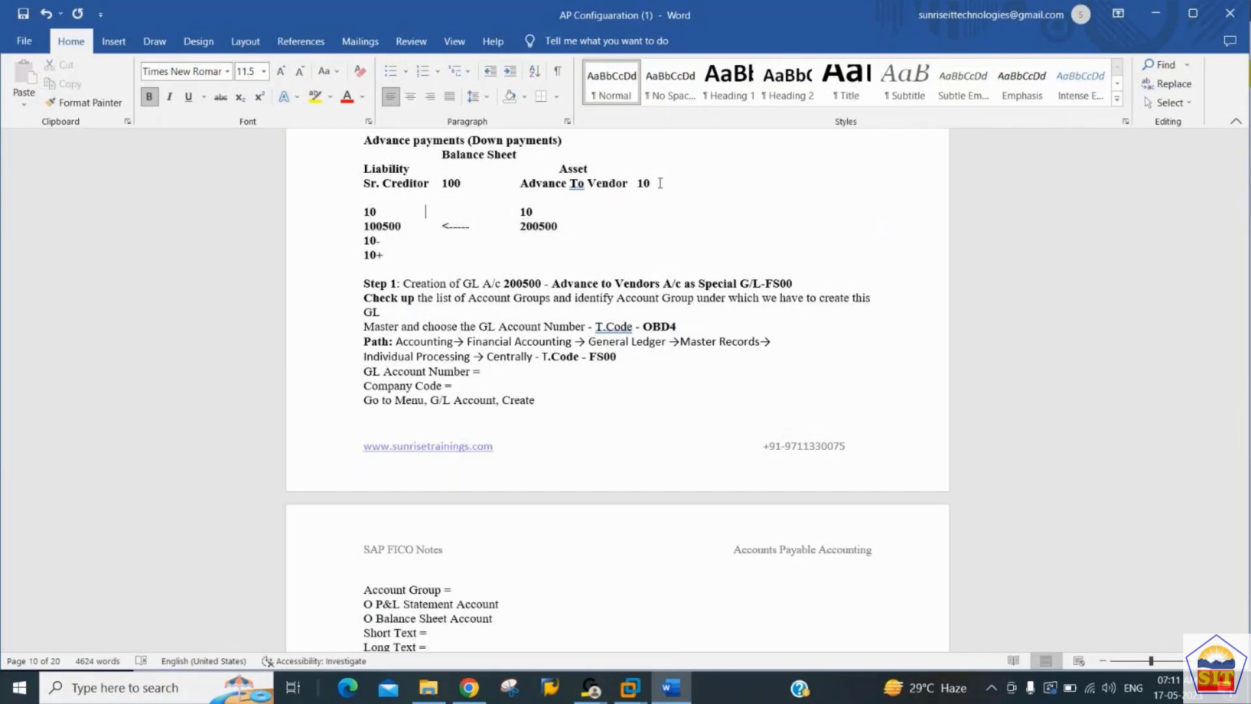
pyautogui.press('Left')
pyautogui.press('Left')
pyautogui.press('Left')
pyautogui.press('Return')
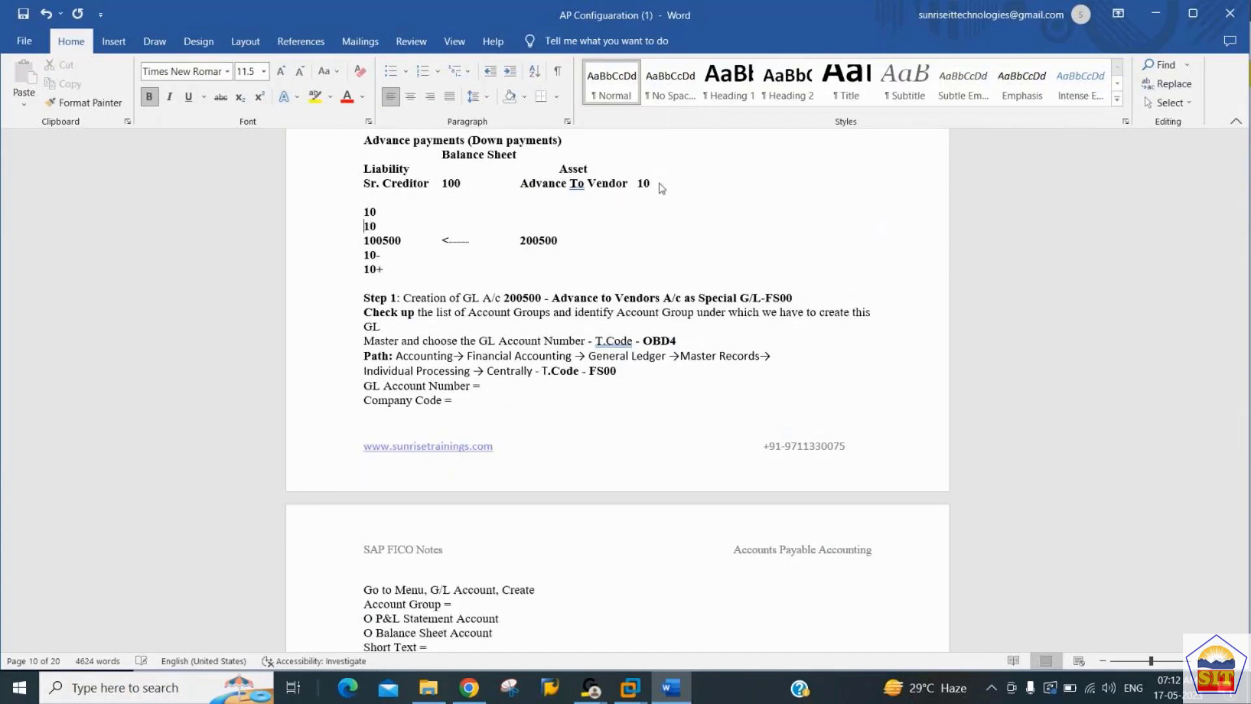
# Step: Highlight the two stacked 10 lines, and likewise the 10- and 10+ lines below the account numbers
pyautogui.press('Up')
pyautogui.hotkey('shift', 'Down')
pyautogui.hotkey('shift', 'Down')
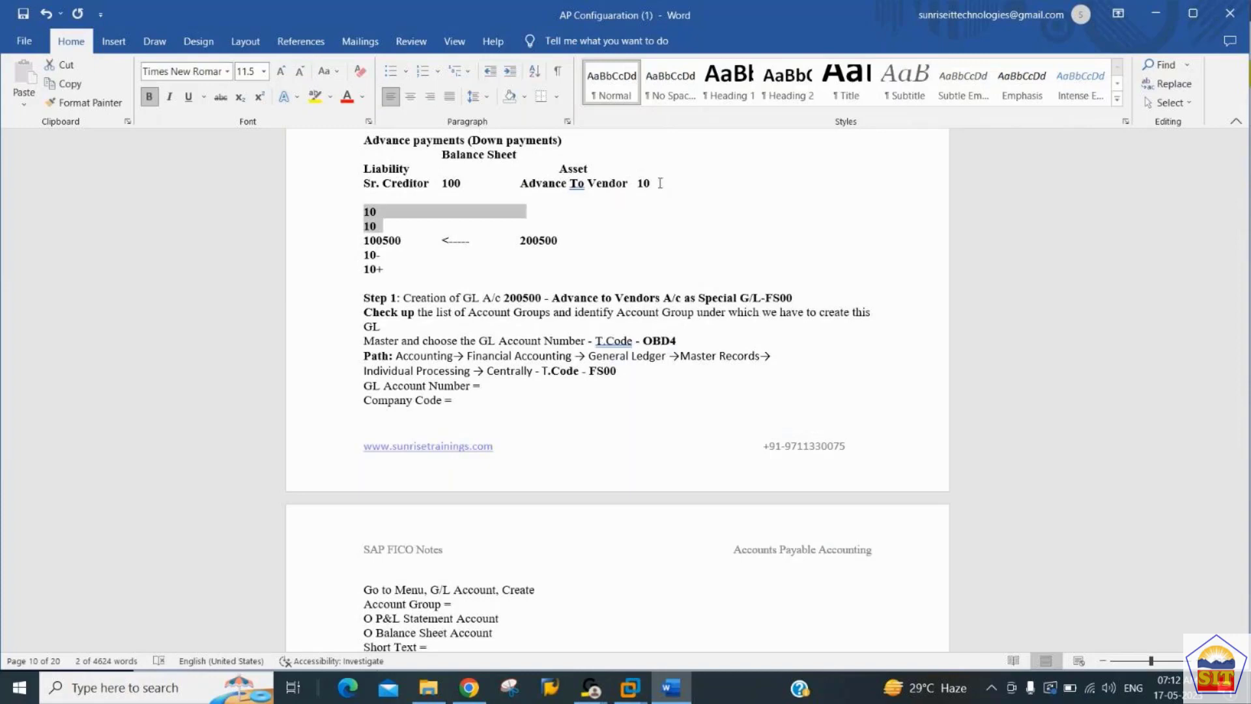
pyautogui.press('Down')
pyautogui.hotkey('shift', 'Down')
pyautogui.hotkey('shift', 'Down')
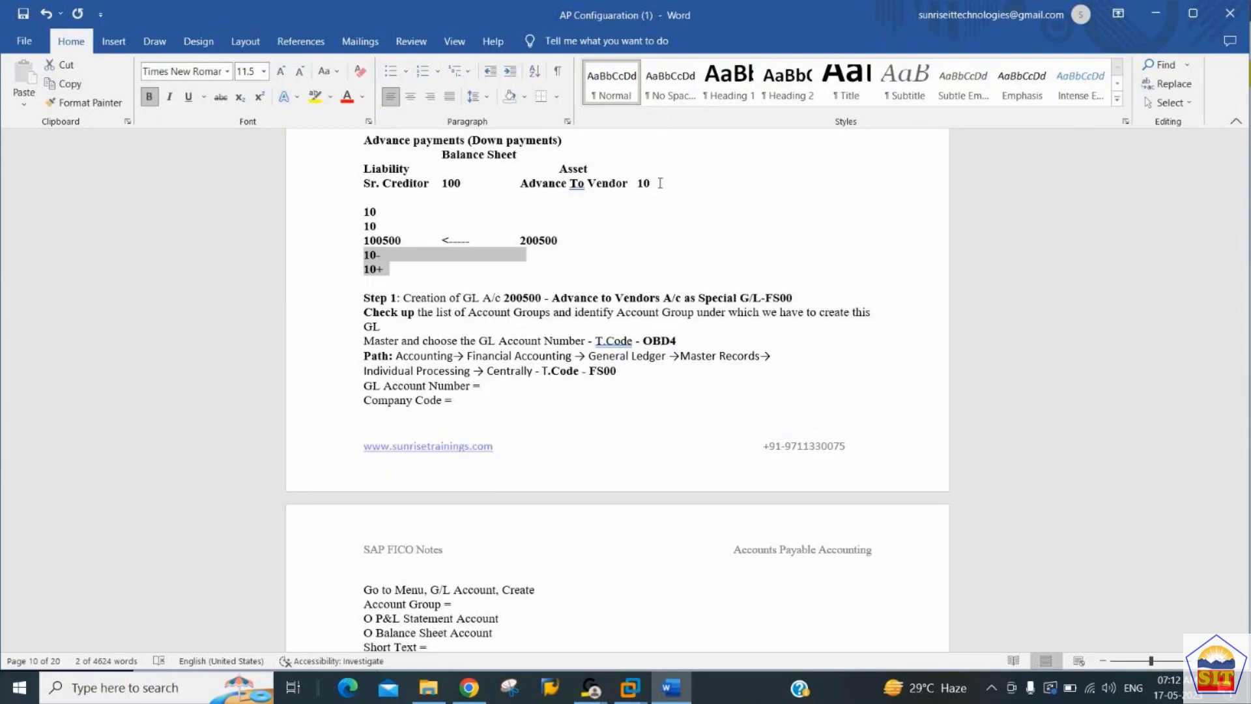
# Step: Delete the two stacked 10 lines above the 100500 account row
pyautogui.hotkey('shift', 'Up')
pyautogui.press('Up')
pyautogui.press('Up')
pyautogui.press('Up')
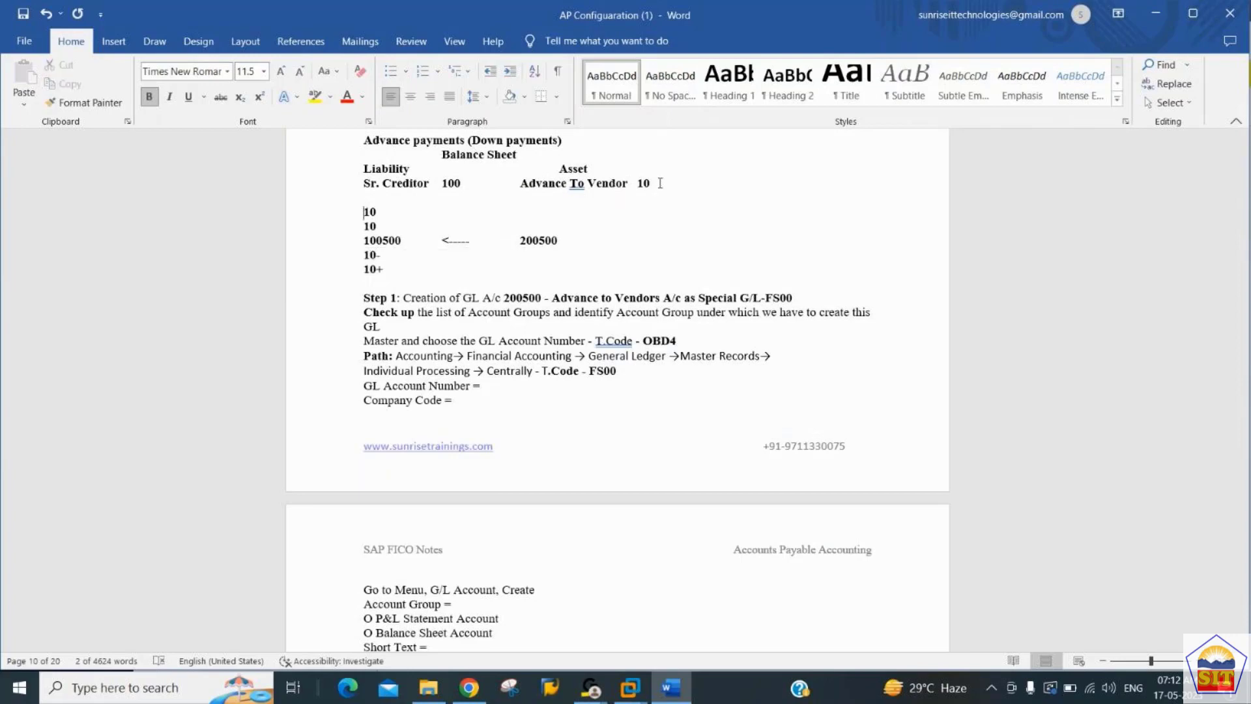
pyautogui.hotkey('shift', 'Down')
pyautogui.hotkey('shift', 'Down')
pyautogui.press('Delete')
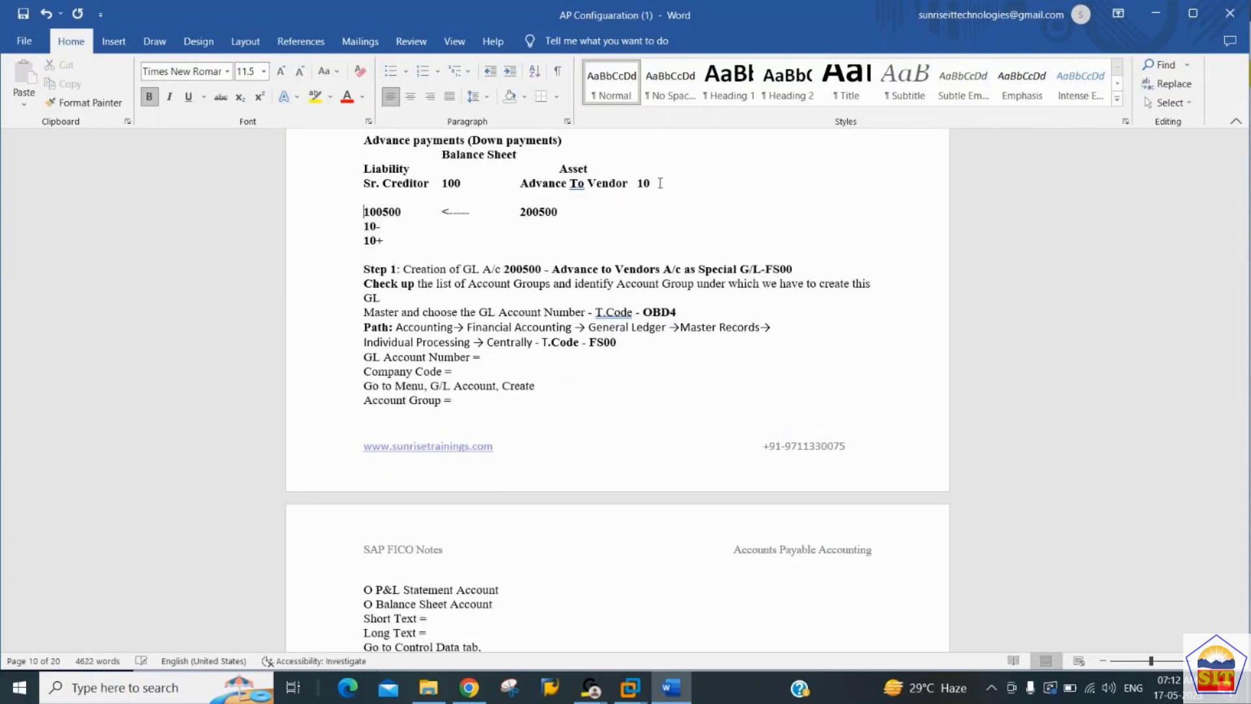
# Step: Change the Sr. Creditor amount in the balance sheet example to 90
pyautogui.press('Up')
pyautogui.press('Up')
pyautogui.press('Right')
pyautogui.press('Right')
pyautogui.press('Right')
pyautogui.press('Right')
pyautogui.press('Right')
pyautogui.press('Right')
pyautogui.press('Right')
pyautogui.press('Right')
pyautogui.press('Right')
pyautogui.press('Right')
pyautogui.press('Right')
pyautogui.press('Right')
pyautogui.press('Right')
pyautogui.press('Right')
pyautogui.press('Delete')
pyautogui.press('BackSpace')
pyautogui.write('9')
# Step: Change the Advance To Vendor amount in the Asset column to 0
pyautogui.press('Right')
pyautogui.press('Right')
pyautogui.press('Right')
pyautogui.press('Right')
pyautogui.press('Right')
pyautogui.press('Right')
pyautogui.press('Right')
pyautogui.press('Right')
pyautogui.press('Right')
pyautogui.press('Right')
pyautogui.press('Right')
pyautogui.press('Right')
pyautogui.press('Right')
pyautogui.press('Right')
pyautogui.press('Delete')
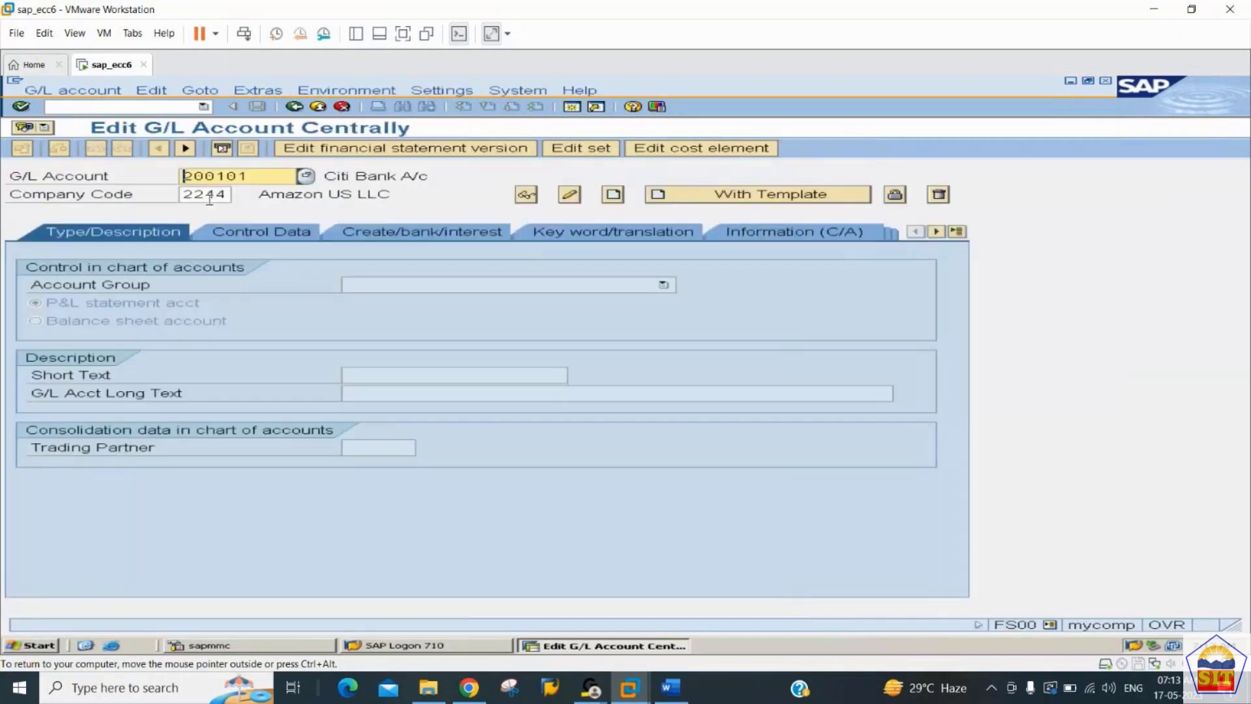
# Step: In SAP's central G/L account maintenance, display account 100500 for company code 2244
pyautogui.write('100500')
pyautogui.press('Tab')
pyautogui.press('Return')
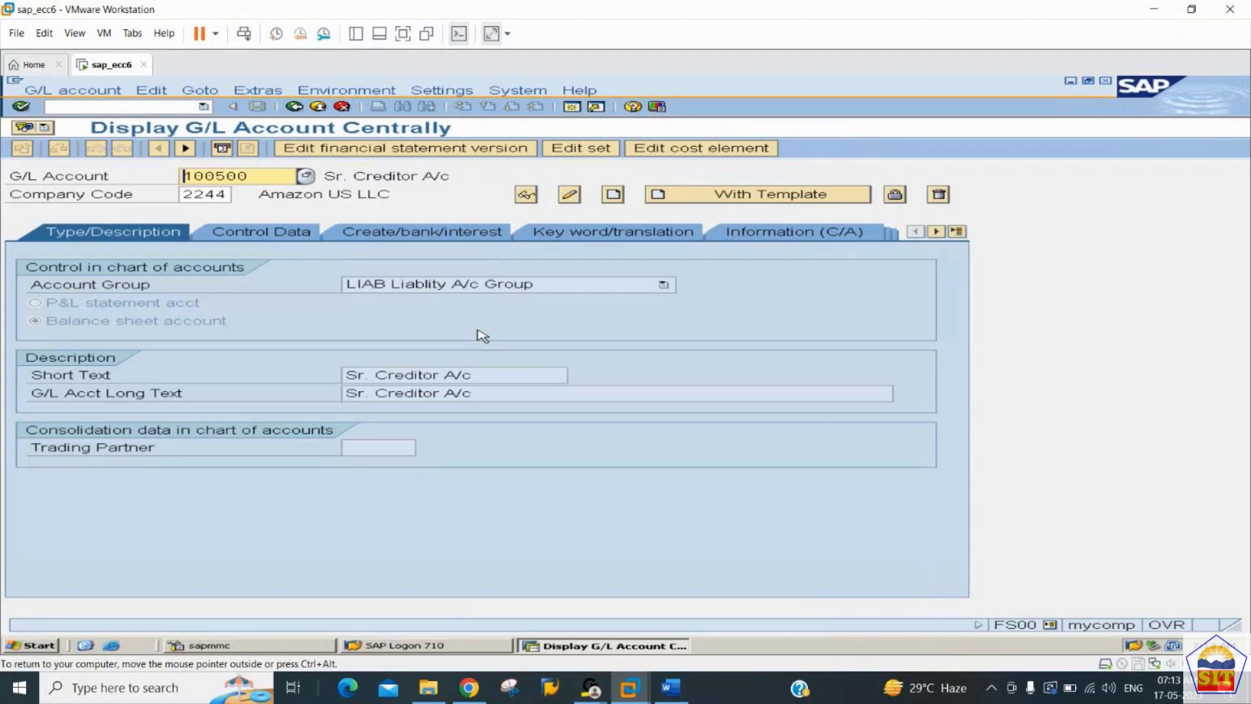
# Step: Start creating G/L account 200500 in company code 2244, using account 100500 of company code 2244 as the template
pyautogui.click(257, 177)
pyautogui.press('BackSpace')
pyautogui.press('BackSpace')
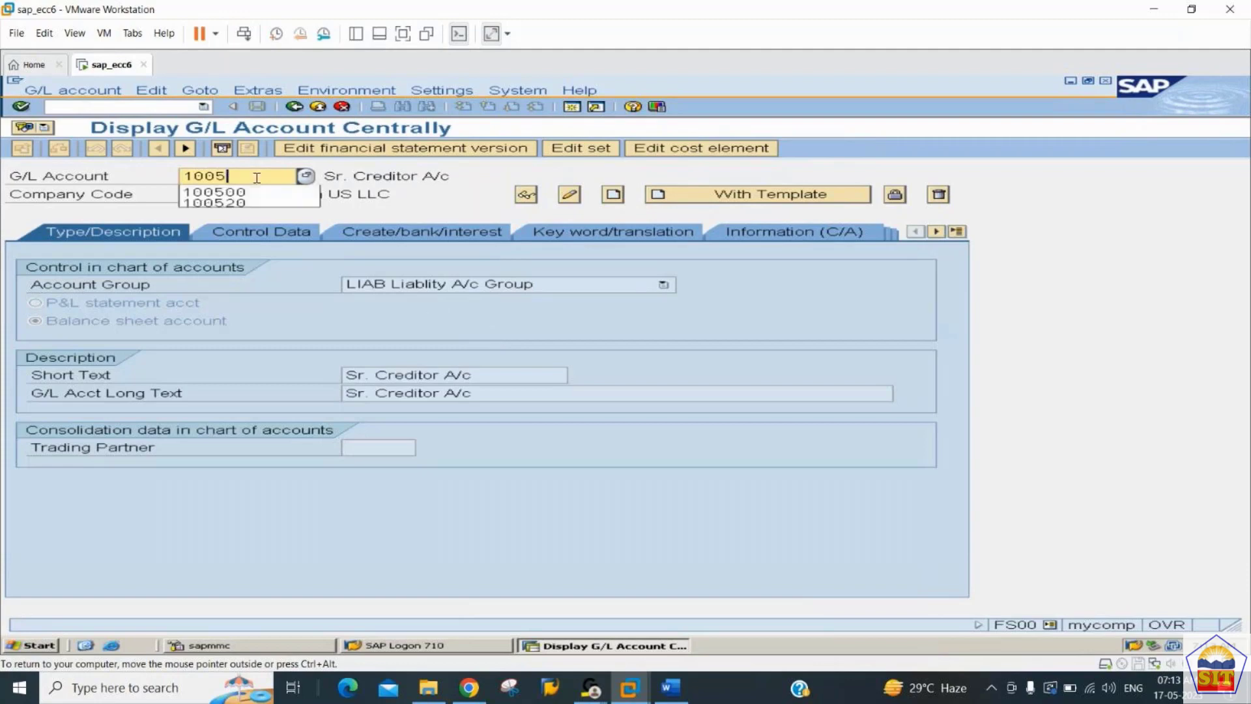
pyautogui.press('BackSpace')
pyautogui.press('BackSpace')
pyautogui.press('BackSpace')
pyautogui.press('BackSpace')
pyautogui.write('200500')
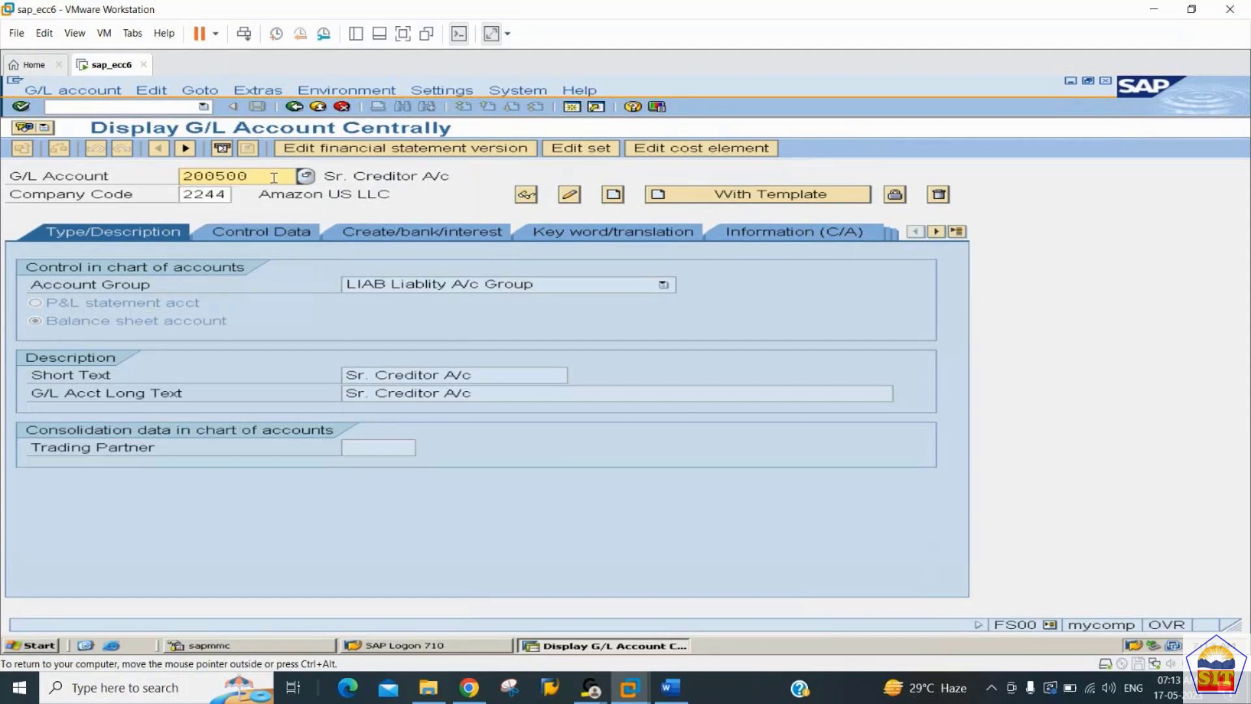
pyautogui.click(754, 197)
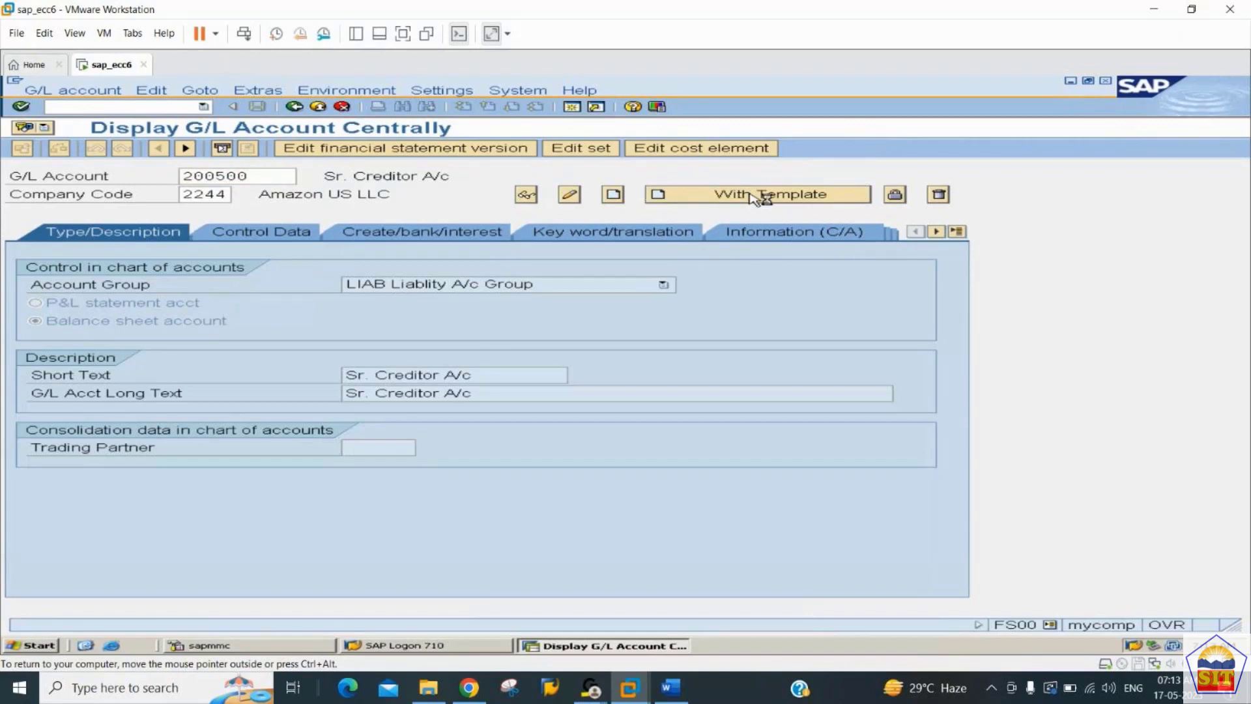
pyautogui.write('100500')
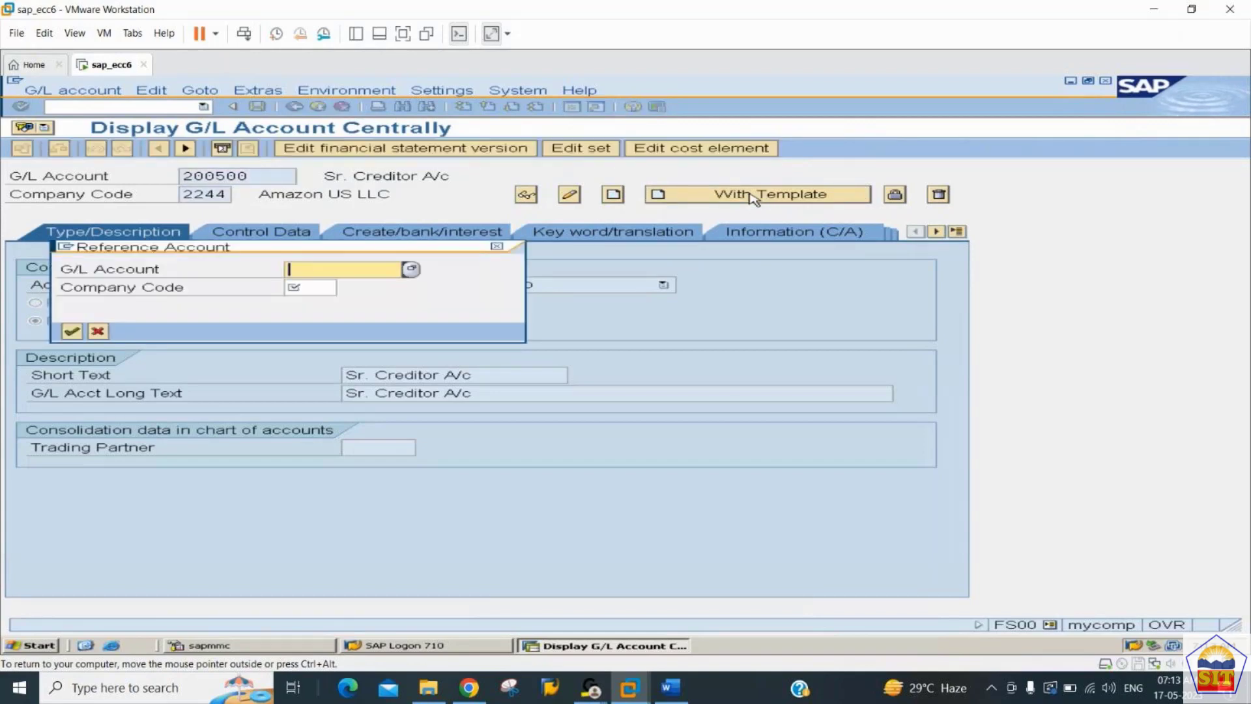
pyautogui.press('Tab')
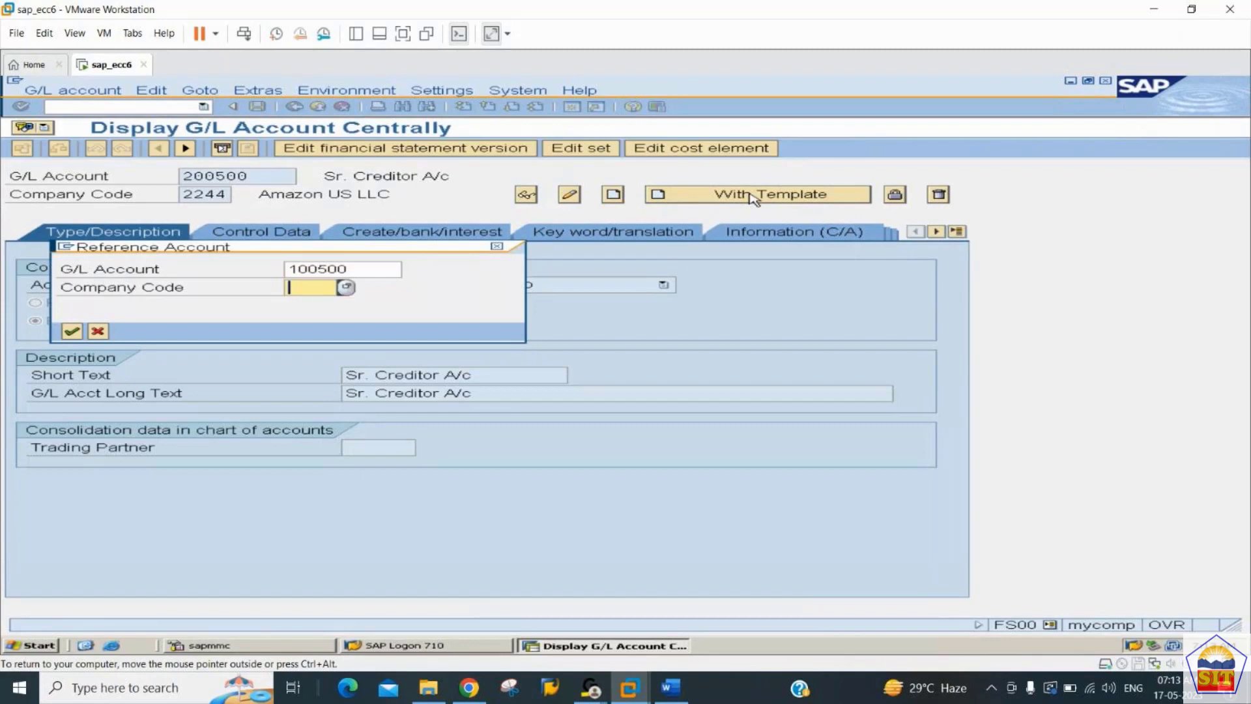
pyautogui.write('2244')
pyautogui.press('Return')
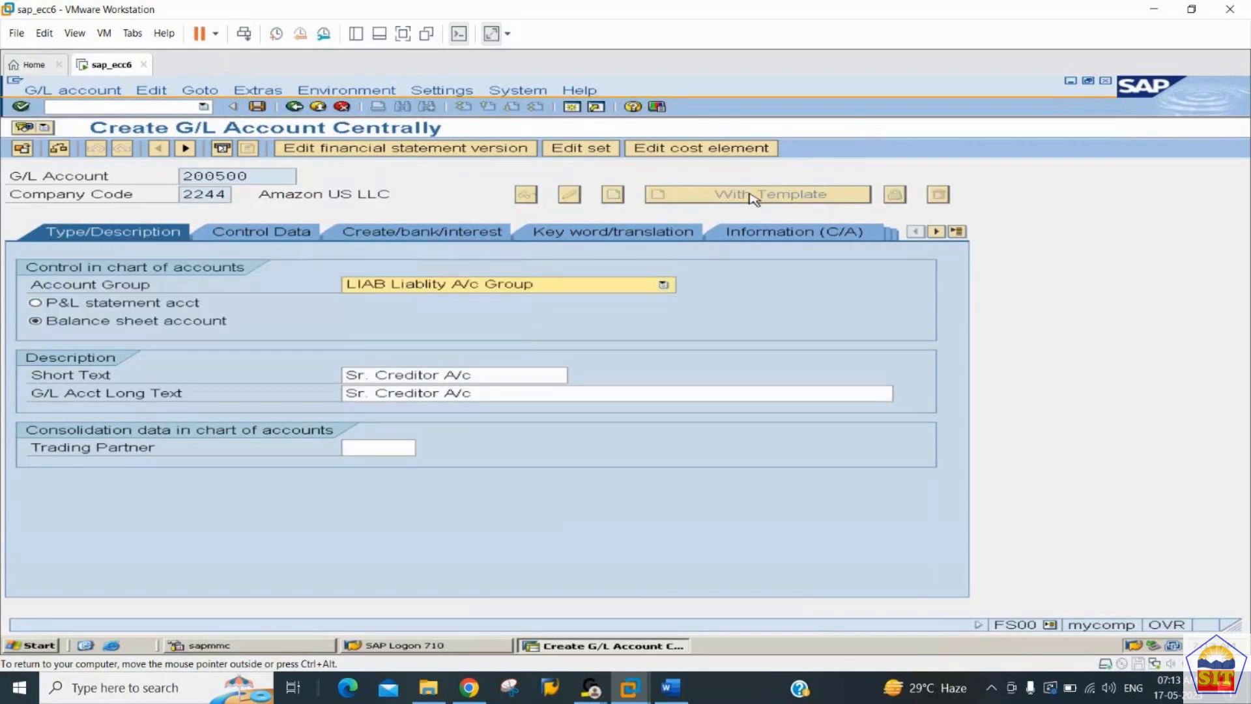
# Step: Try to save the new G/L account, close the message list and set the account group to ASST Asset A/c Group
pyautogui.click(258, 108)
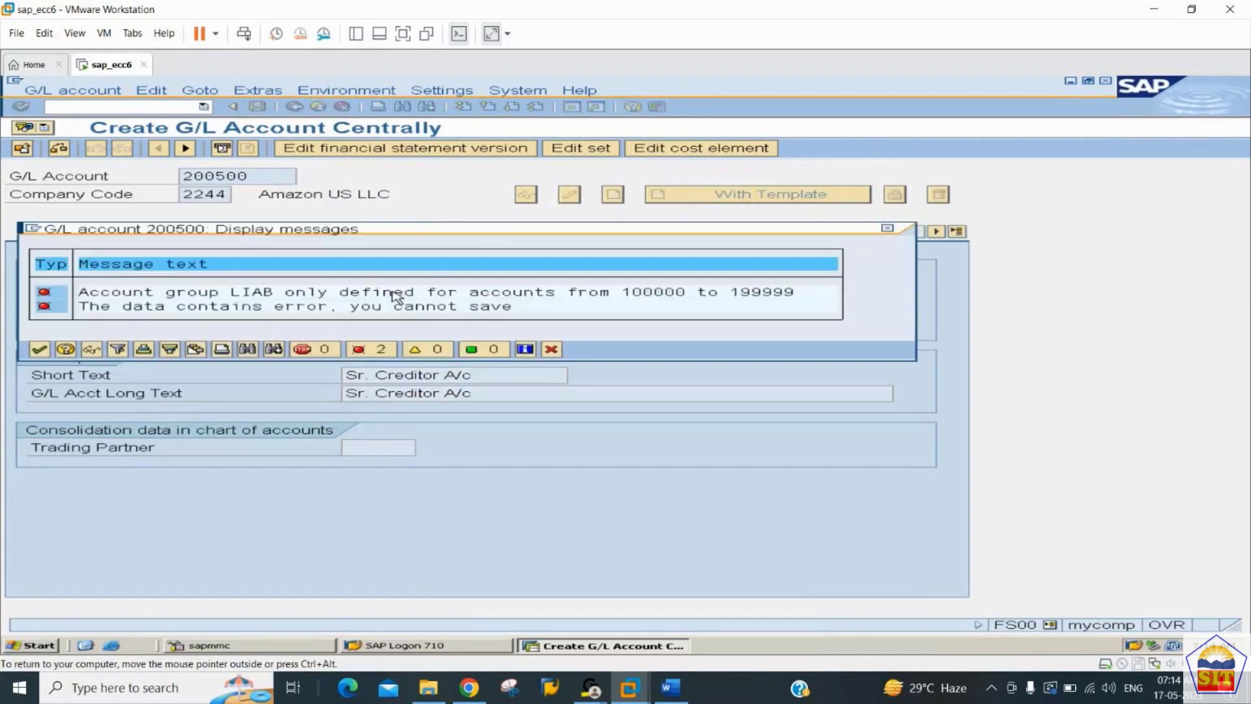
pyautogui.press('Return')
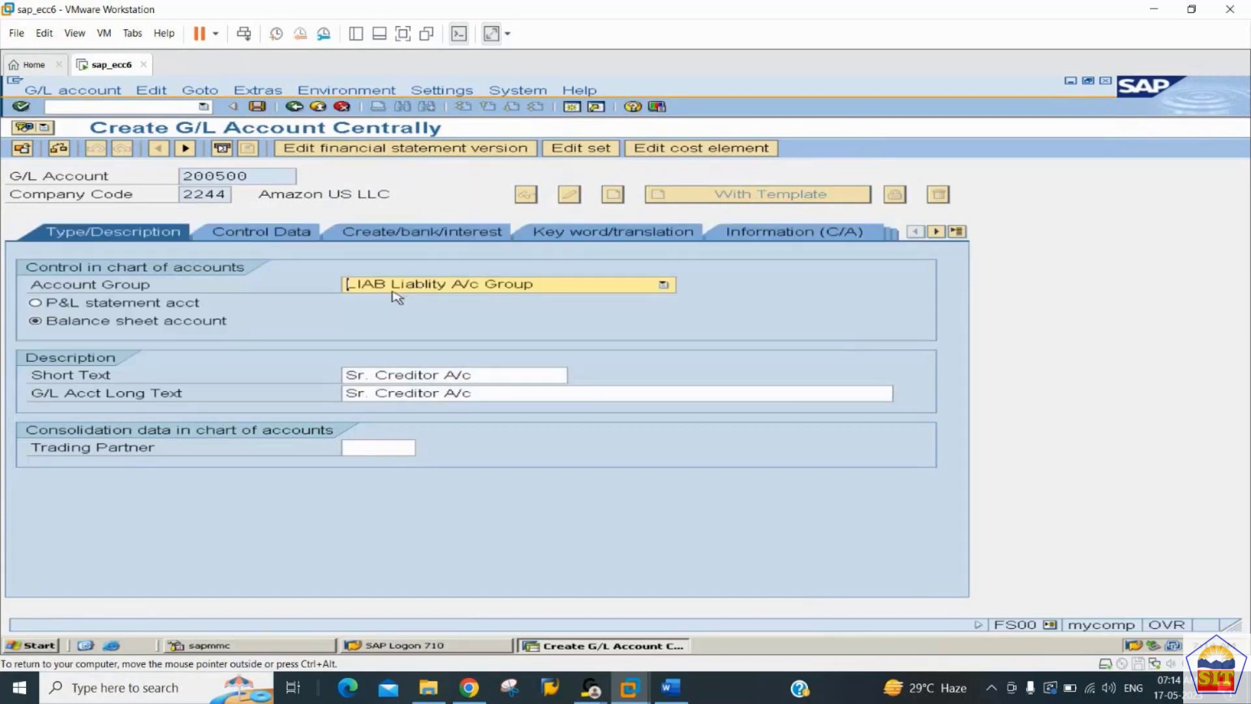
pyautogui.click(429, 286)
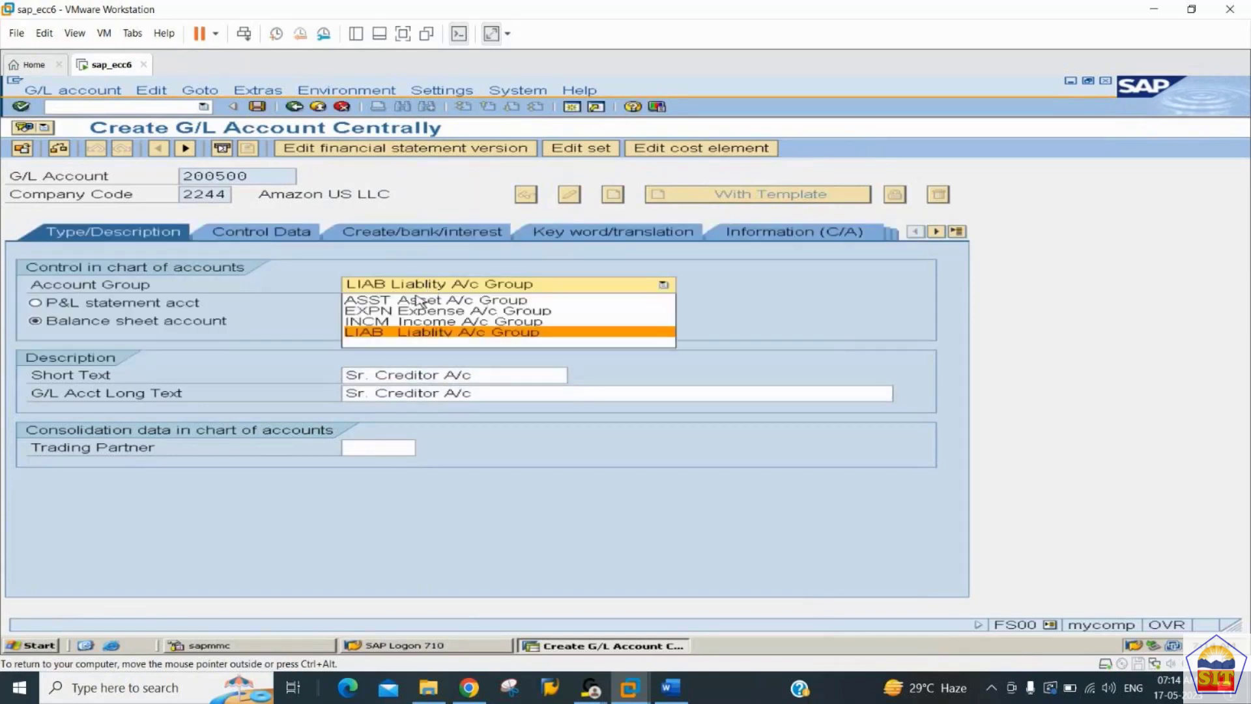
pyautogui.click(420, 300)
# Step: Replace the short text of account 200500 with "Advance To Vendor"
pyautogui.moveTo(481, 374); pyautogui.dragTo(223, 380)
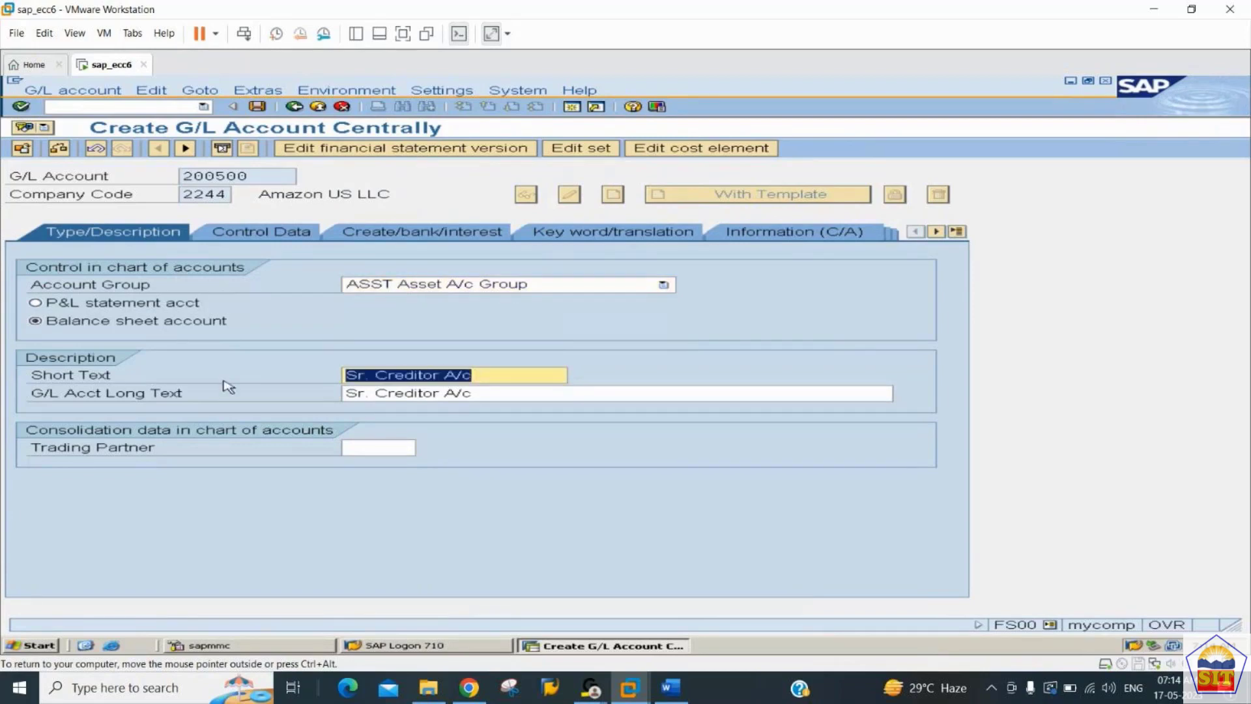
pyautogui.write('Adance')
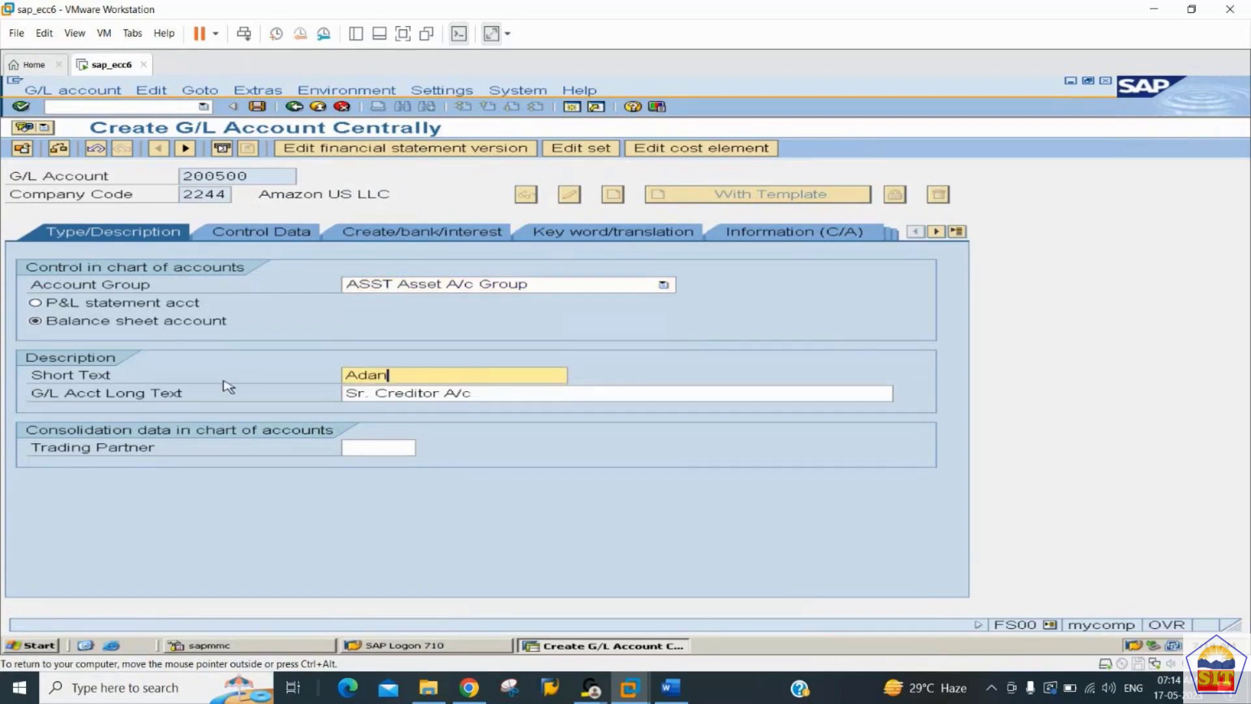
pyautogui.press('BackSpace')
pyautogui.press('BackSpace')
pyautogui.press('BackSpace')
pyautogui.press('BackSpace')
pyautogui.press('BackSpace')
pyautogui.write('vance T')
pyautogui.write('Vendor')
# Step: Copy the short text into the G/L account long text and extend it to "Advance To Vendor A/c"
pyautogui.hotkey('ctrl', 'a')
pyautogui.hotkey('ctrl', 'c')
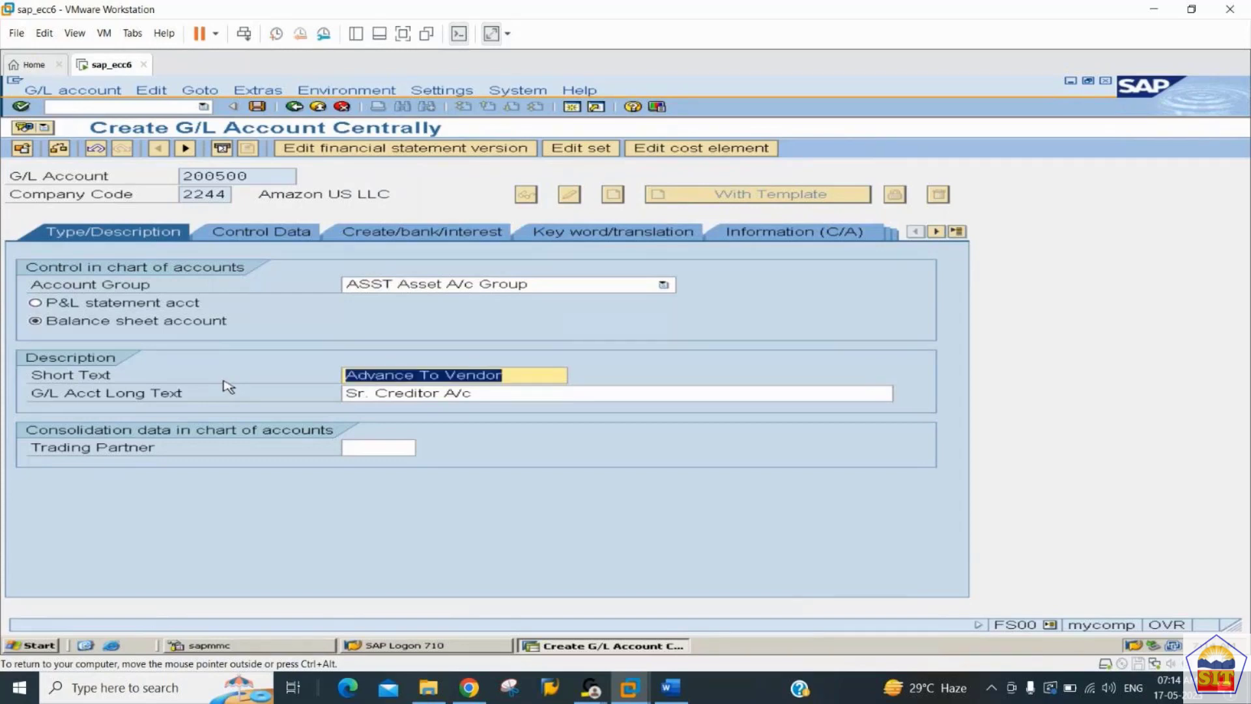
pyautogui.press('Tab')
pyautogui.hotkey('ctrl', 'v')
pyautogui.write('A/')
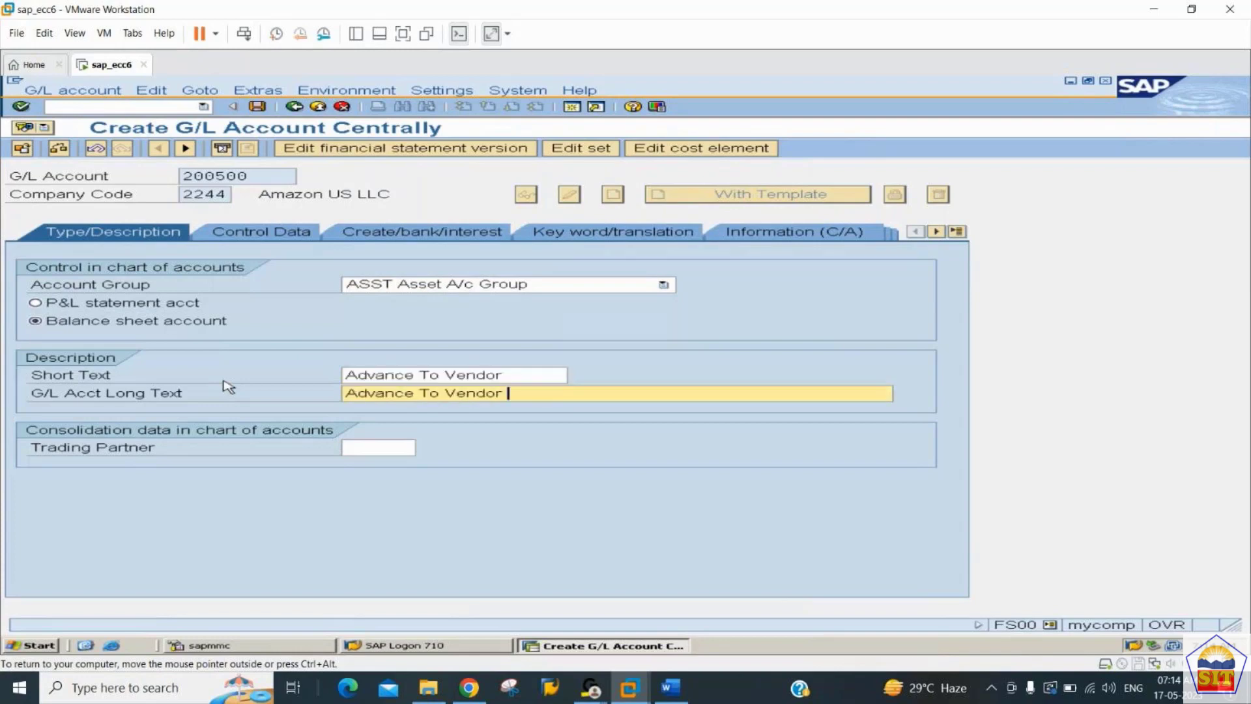
pyautogui.write('c')
# Step: Review the control data and the document creation settings of account 200500, and save the account
pyautogui.click(267, 236)
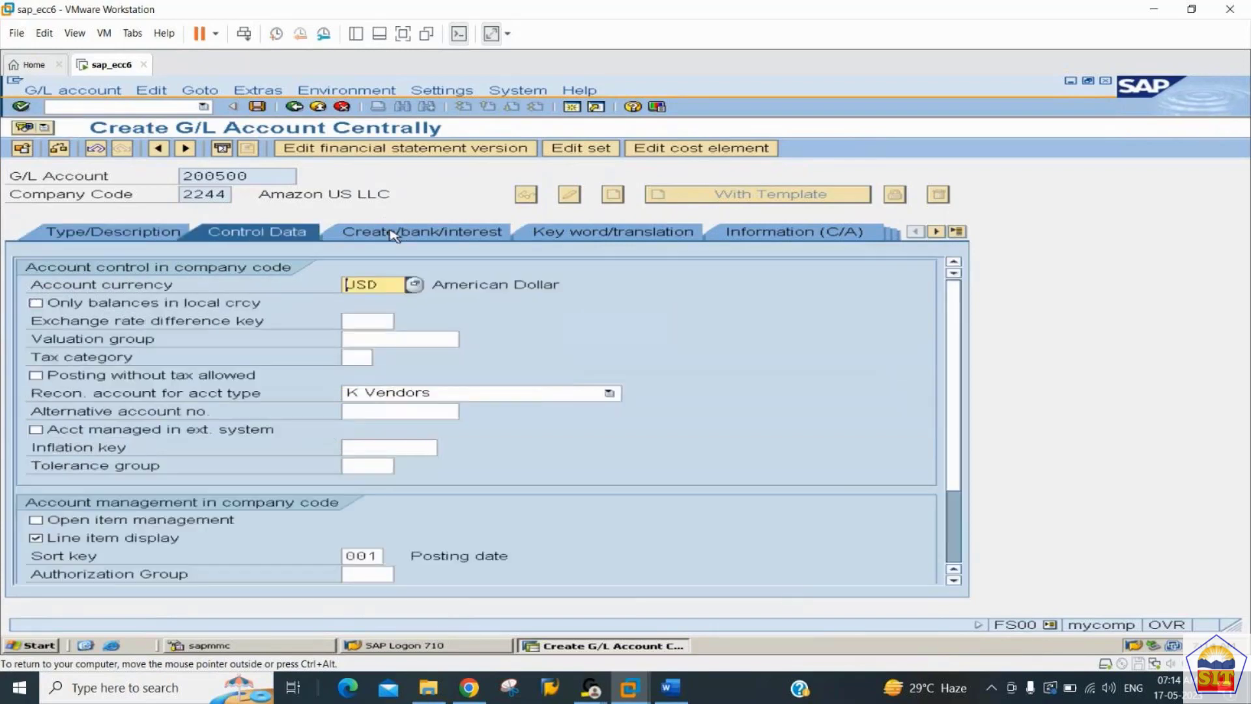
pyautogui.click(393, 233)
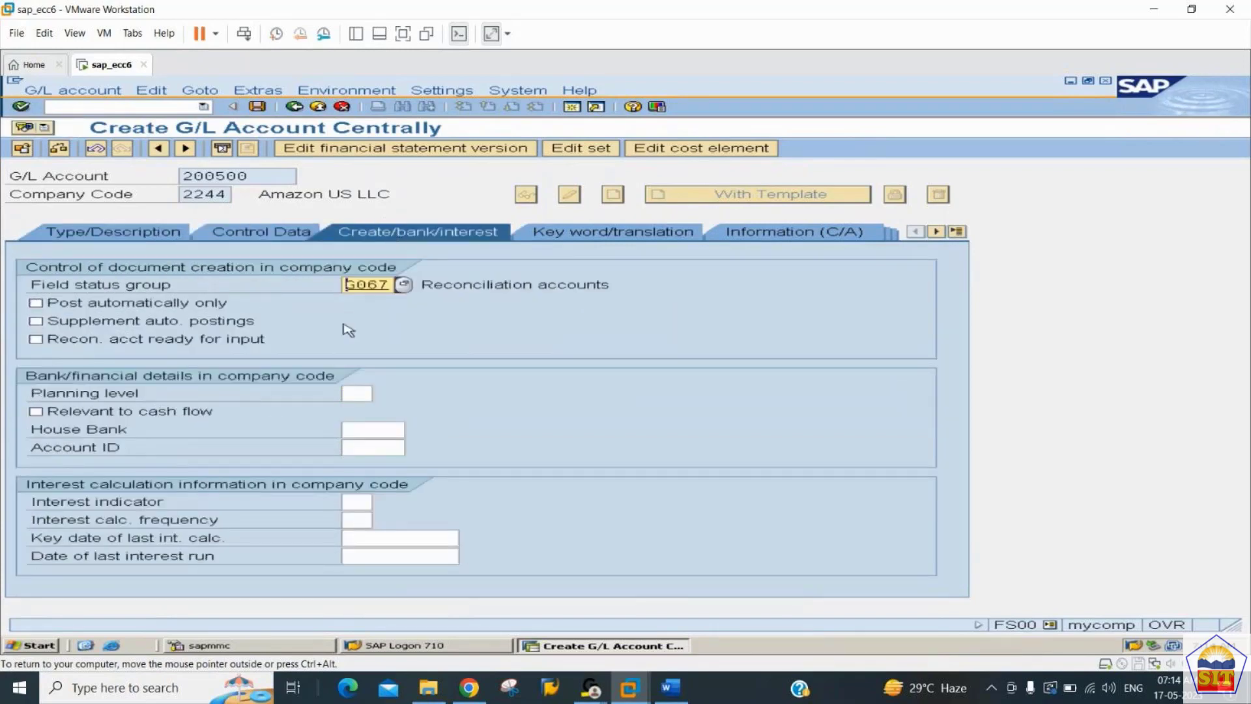
pyautogui.hotkey('ctrl', 's')
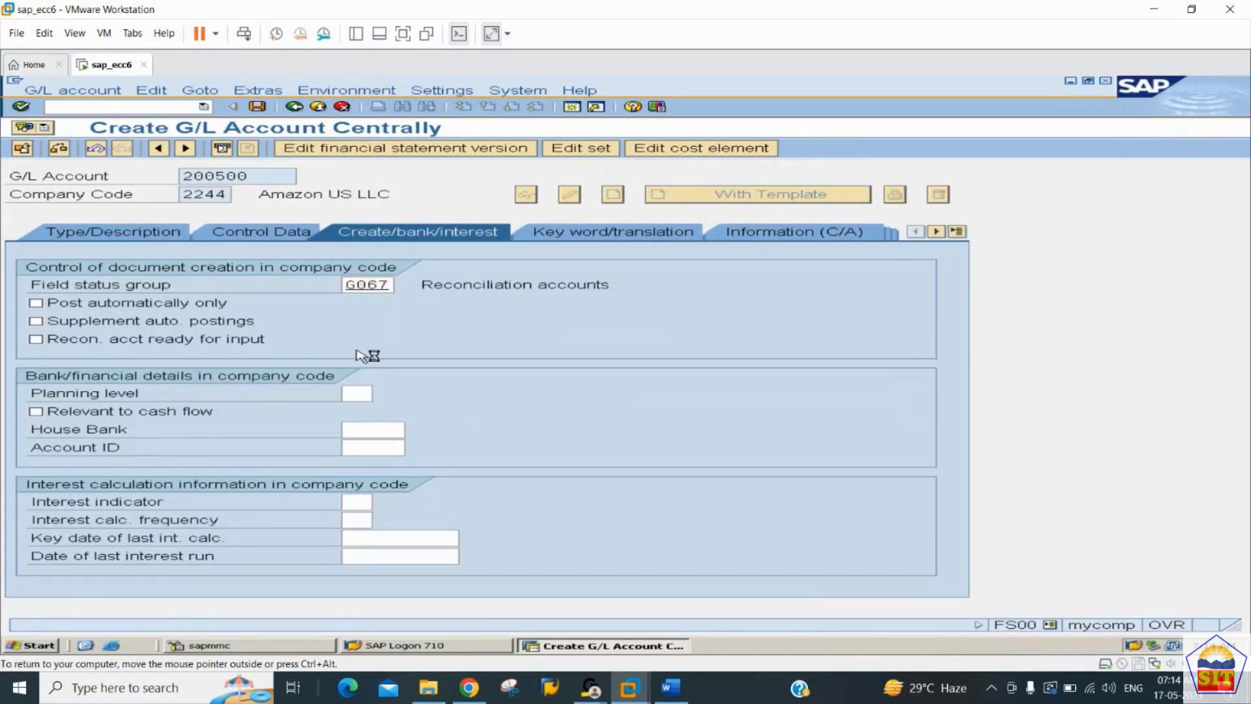
# Step: Switch to the Word notes and read Step 2 on associating Sundry Creditors with the Advance to Vendors account, including its transaction code
pyautogui.click(671, 687)
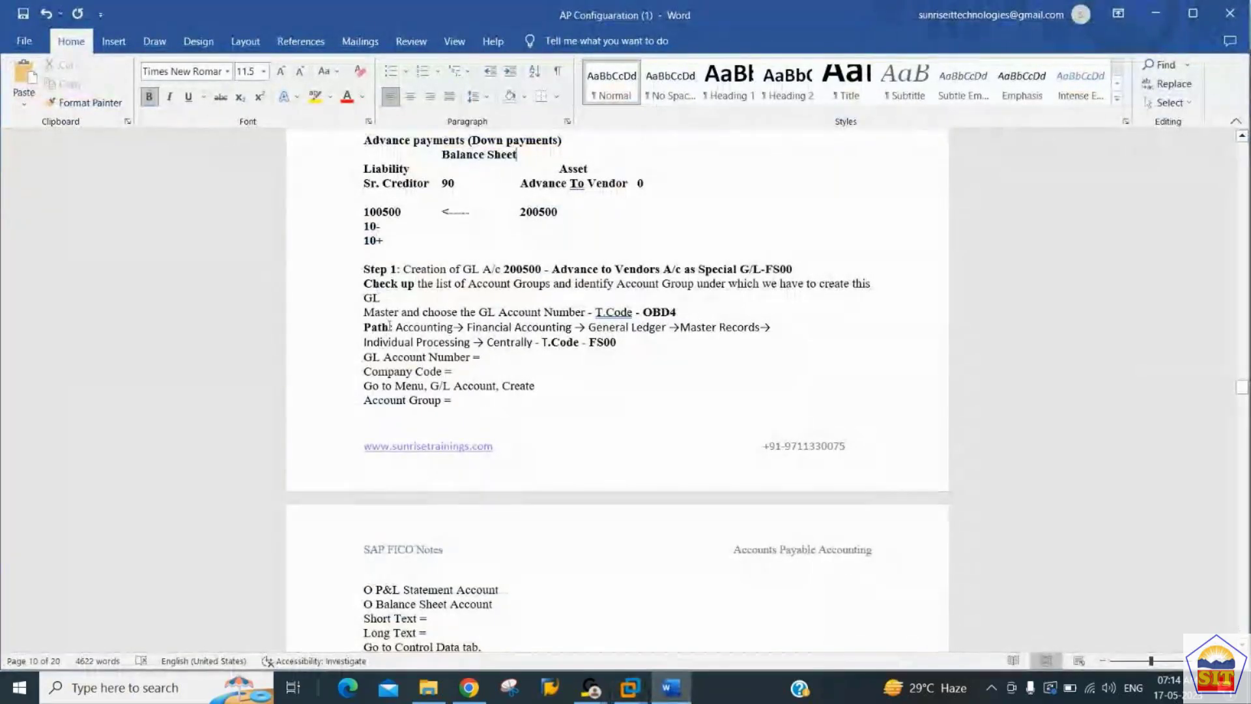
pyautogui.click(390, 327)
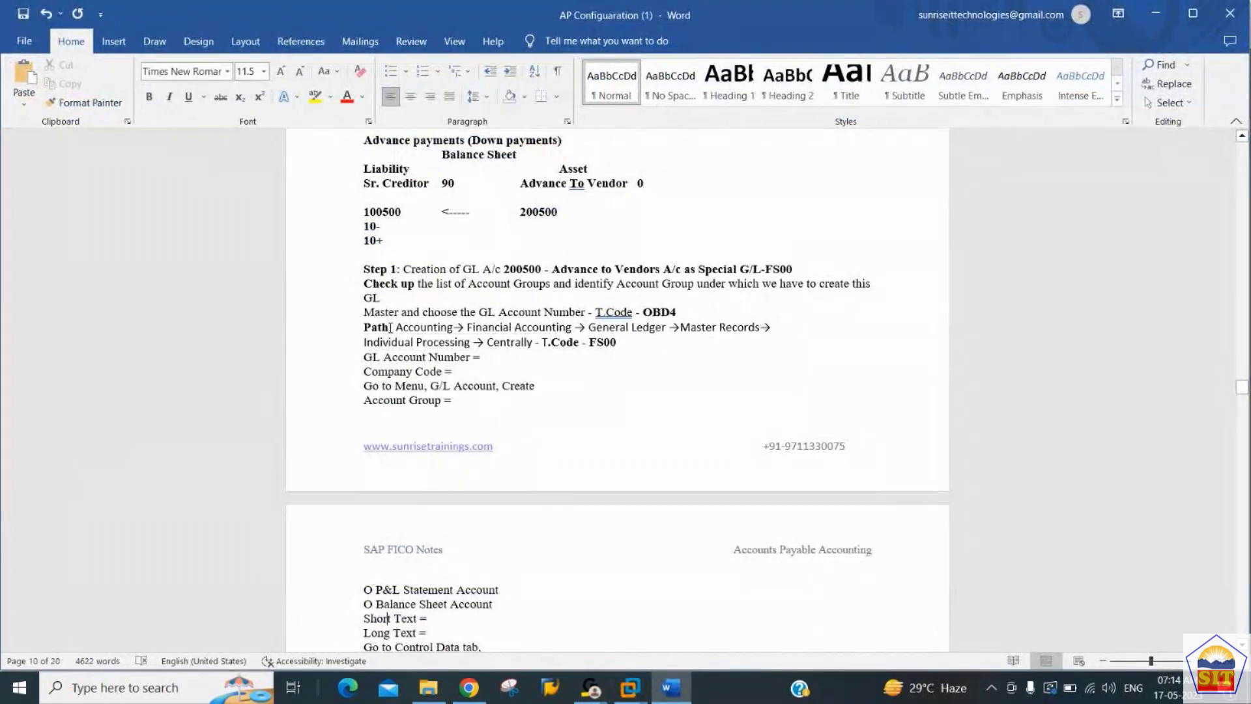
pyautogui.scroll(-1, 389, 328)
pyautogui.press('Down')
pyautogui.press('Down')
pyautogui.press('Down')
pyautogui.press('Down')
pyautogui.press('Down')
pyautogui.press('Down')
pyautogui.press('Down')
pyautogui.press('Down')
pyautogui.press('Down')
pyautogui.press('Down')
pyautogui.press('Down')
pyautogui.press('Down')
pyautogui.press('Down')
pyautogui.press('Down')
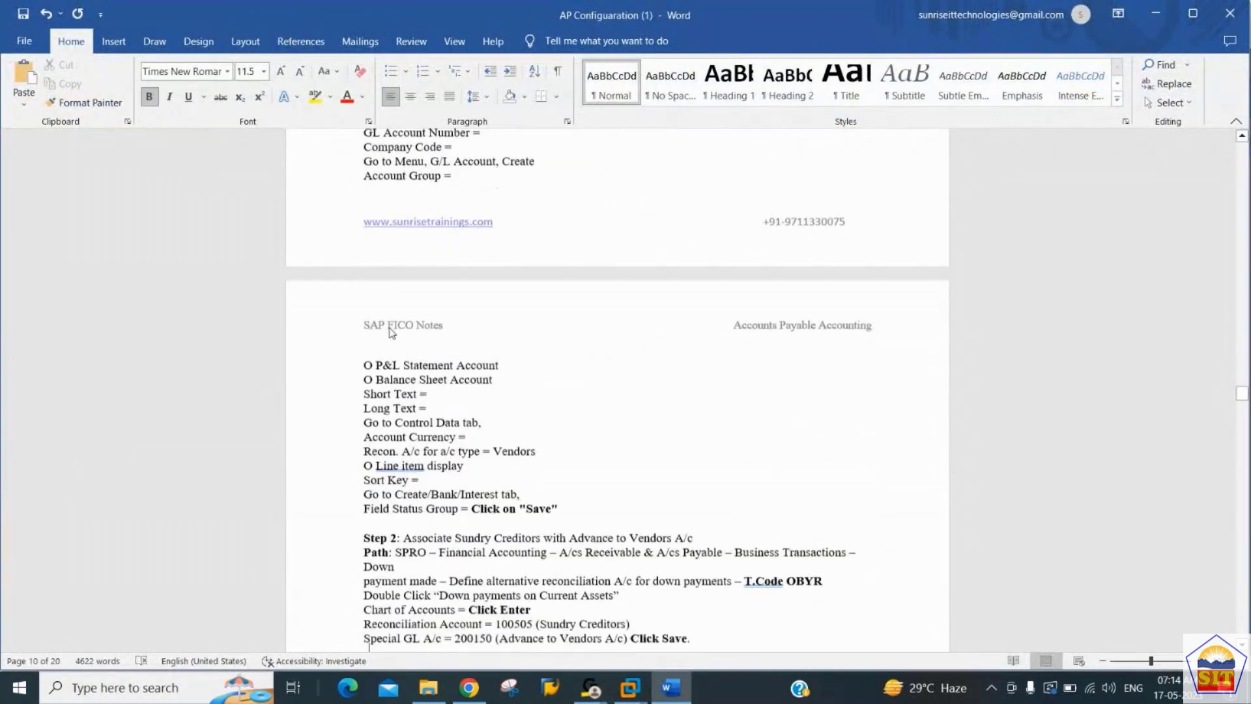
pyautogui.press('Up')
pyautogui.press('Up')
pyautogui.press('Up')
pyautogui.press('Up')
pyautogui.press('Up')
pyautogui.press('Up')
pyautogui.press('Up')
pyautogui.press('Up')
pyautogui.press('Up')
pyautogui.press('Up')
pyautogui.press('Down')
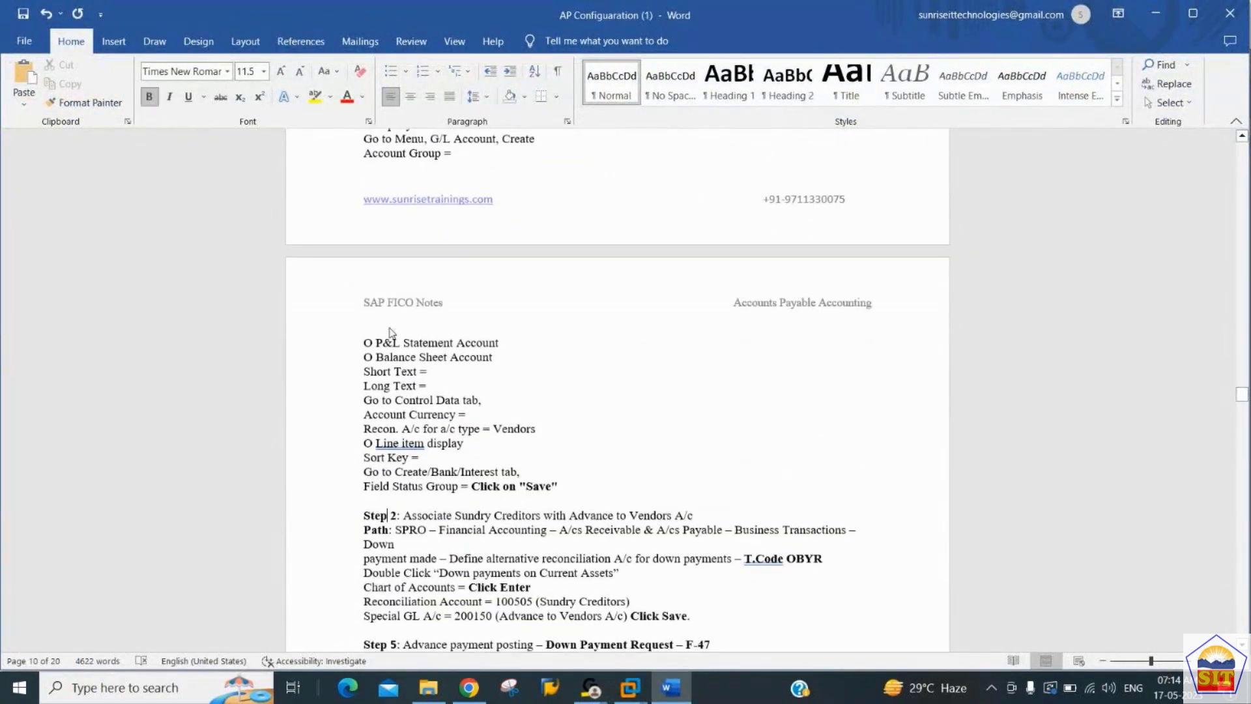
pyautogui.press('Down')
pyautogui.press('Down')
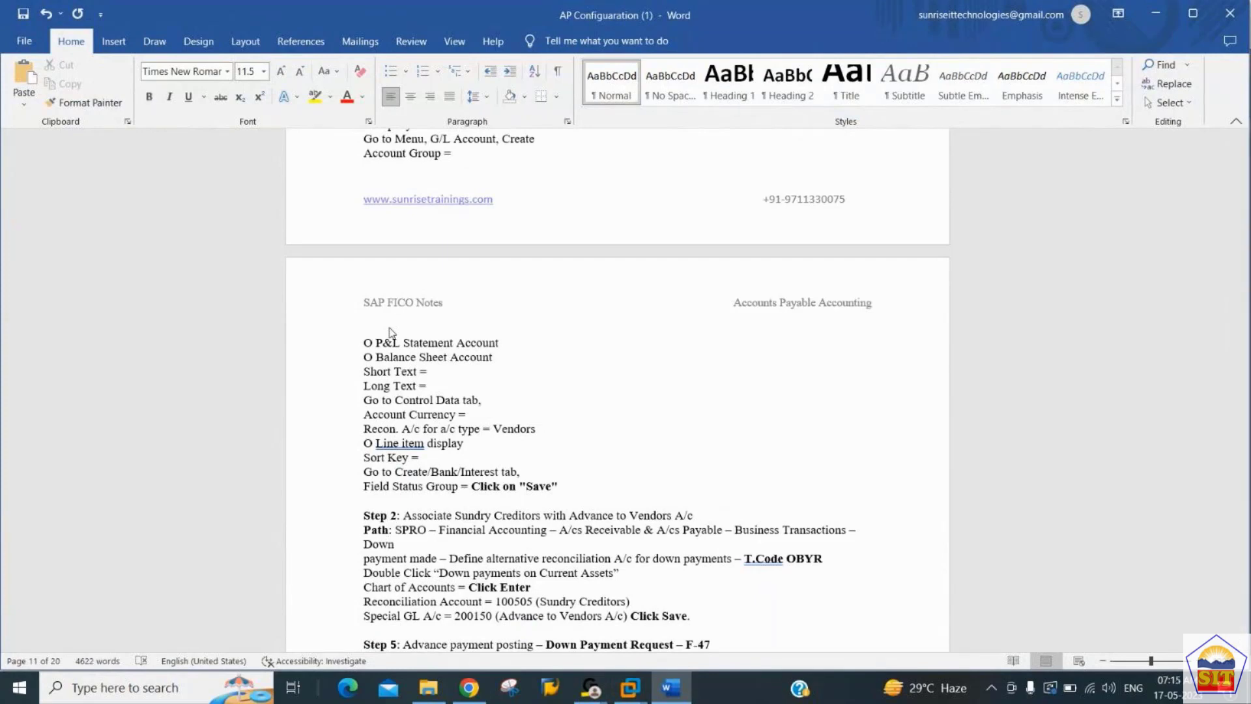
pyautogui.press('Left')
pyautogui.press('Left')
pyautogui.press('Left')
pyautogui.press('Left')
pyautogui.press('Left')
# Step: Return to SAP and start transaction OBYR to list the special G/L down payment configurations
pyautogui.hotkey('alt', 'Tab')
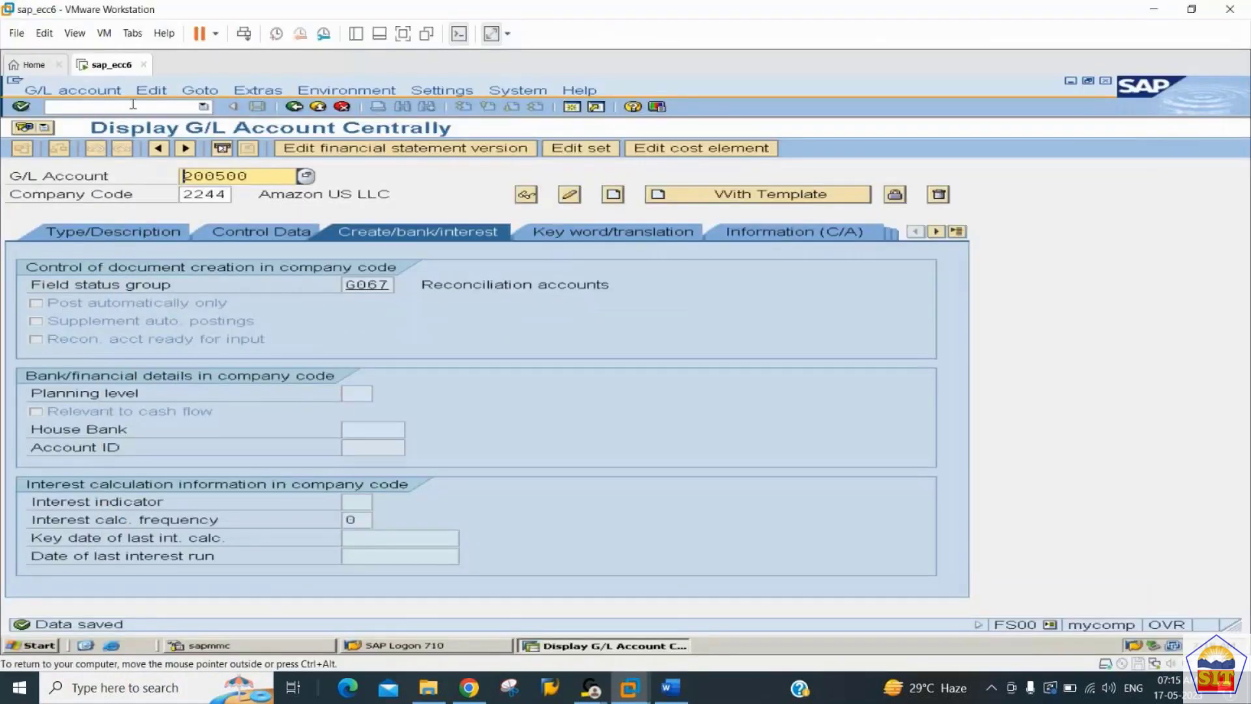
pyautogui.click(133, 107)
pyautogui.write('/nobyr')
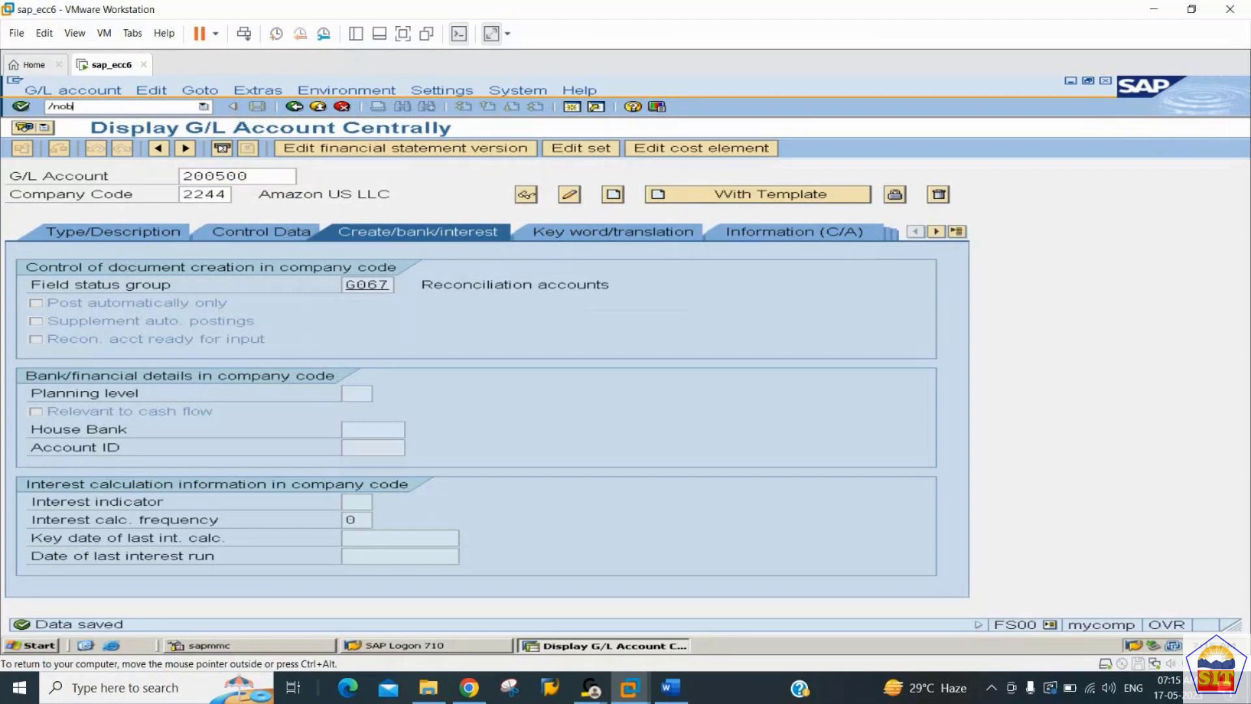
pyautogui.press('Return')
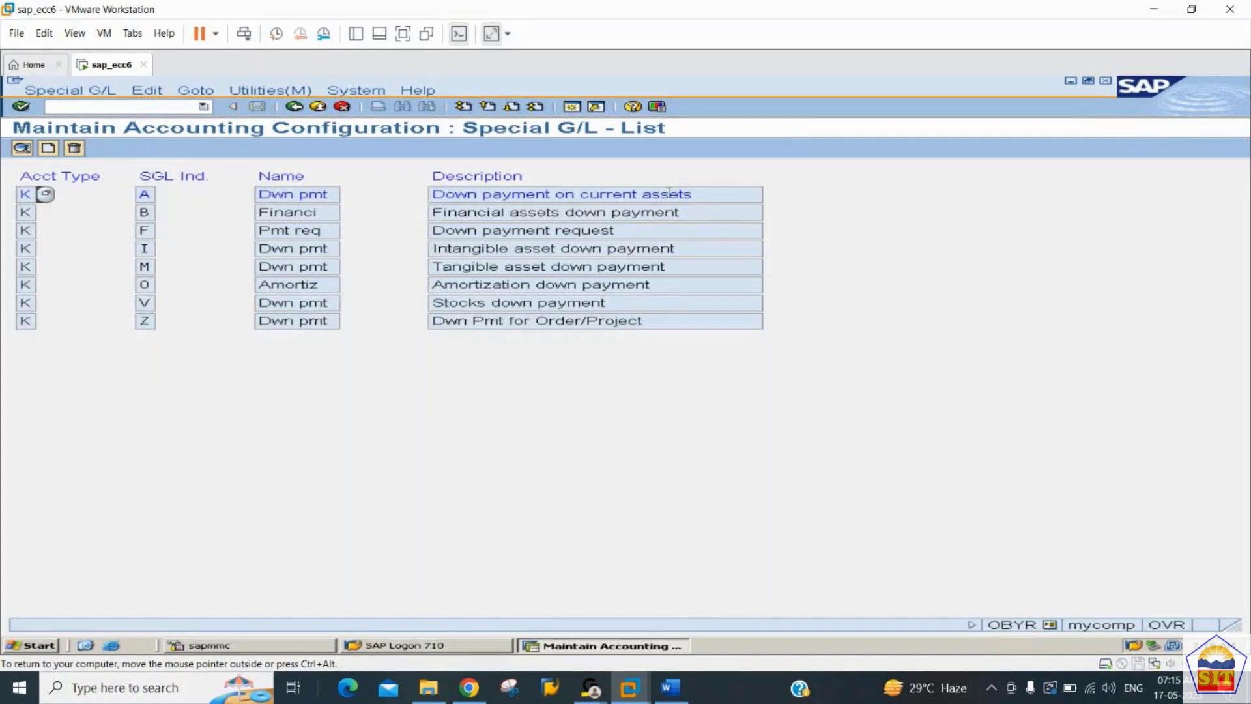
# Step: Open special G/L indicator A, Down payment on current assets, for chart of accounts 2244
pyautogui.click(145, 195)
pyautogui.doubleClick(147, 197)
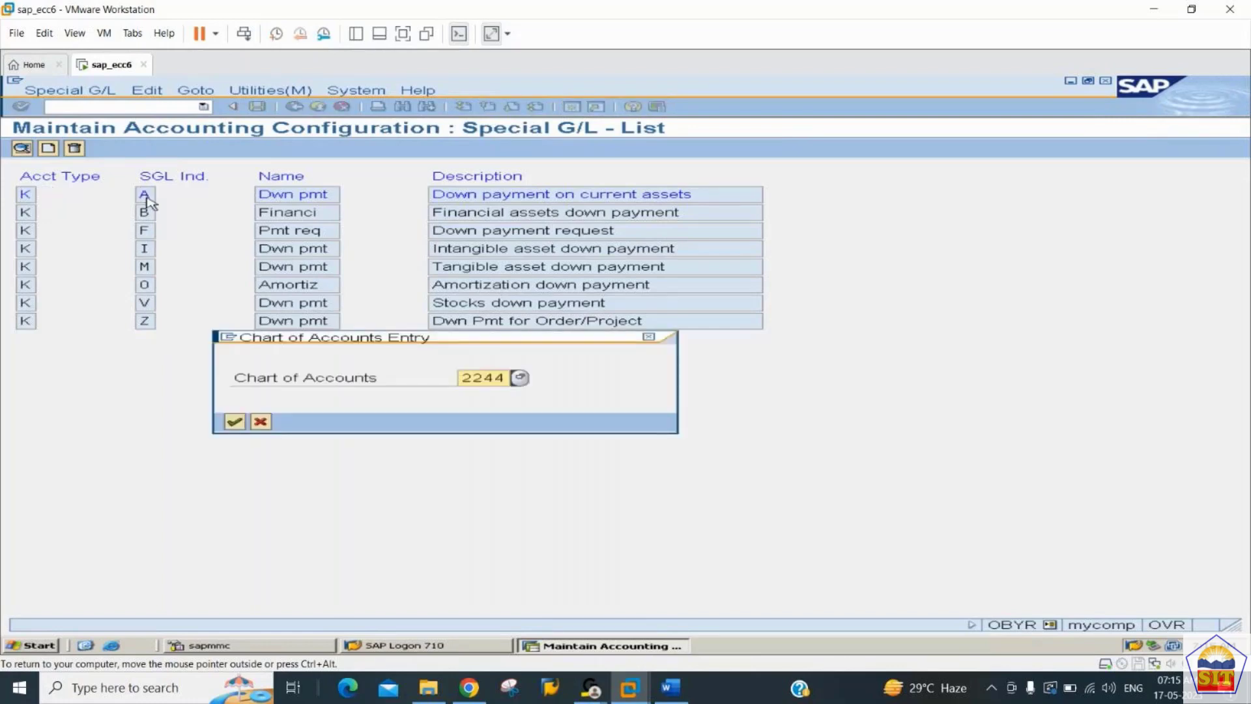
pyautogui.press('Return')
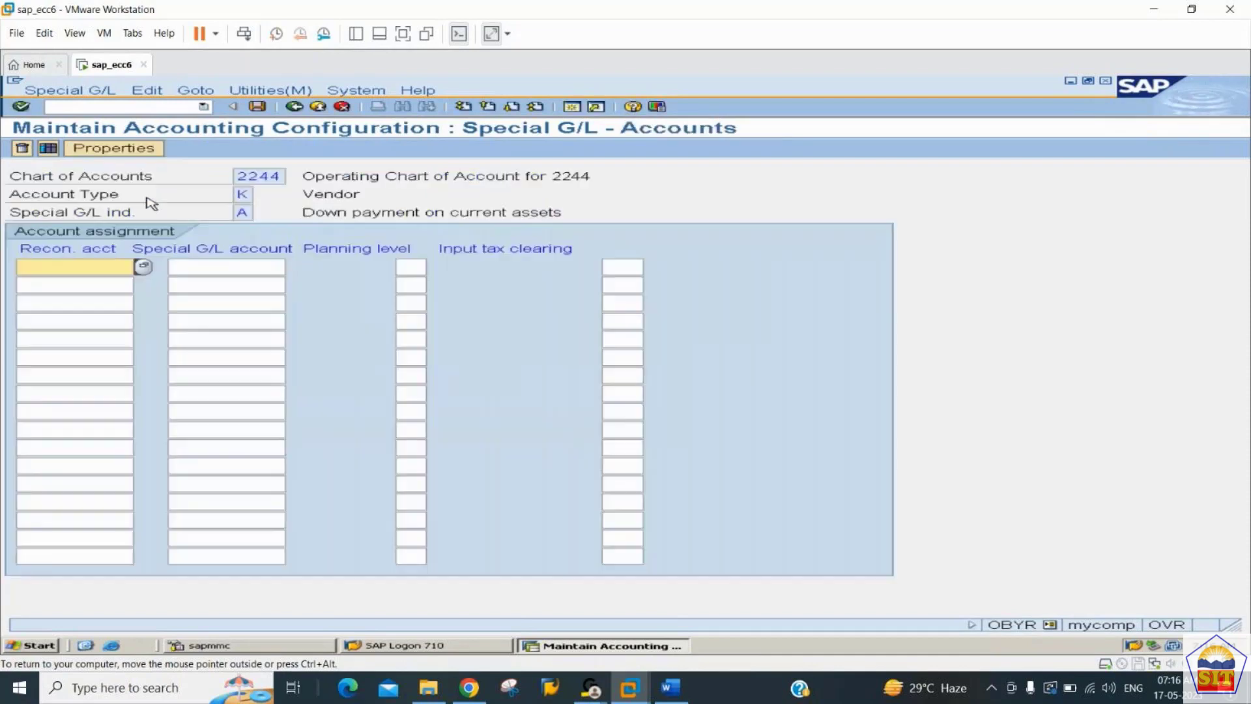
# Step: Assign special G/L account 200500 to reconciliation account 100500 and save the assignment
pyautogui.click(55, 266)
pyautogui.write('100000')
pyautogui.press('Tab')
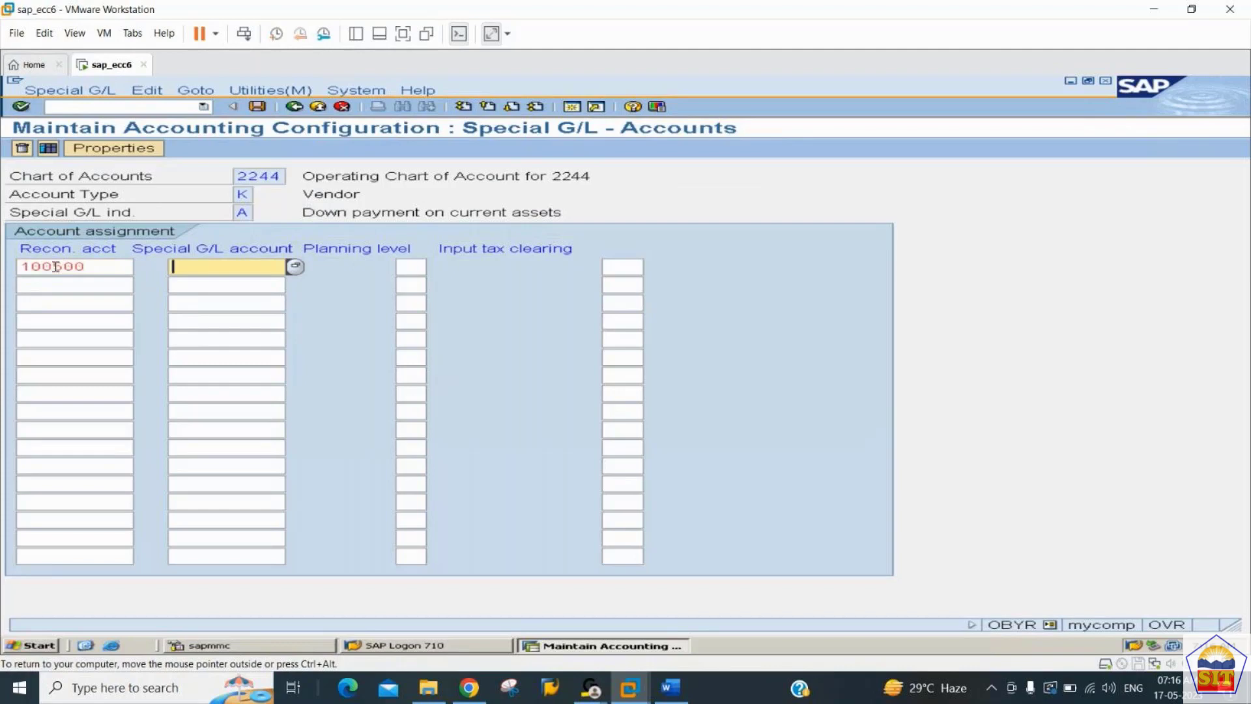
pyautogui.write('20050')
pyautogui.press('BackSpace')
pyautogui.write('500')
pyautogui.press('Return')
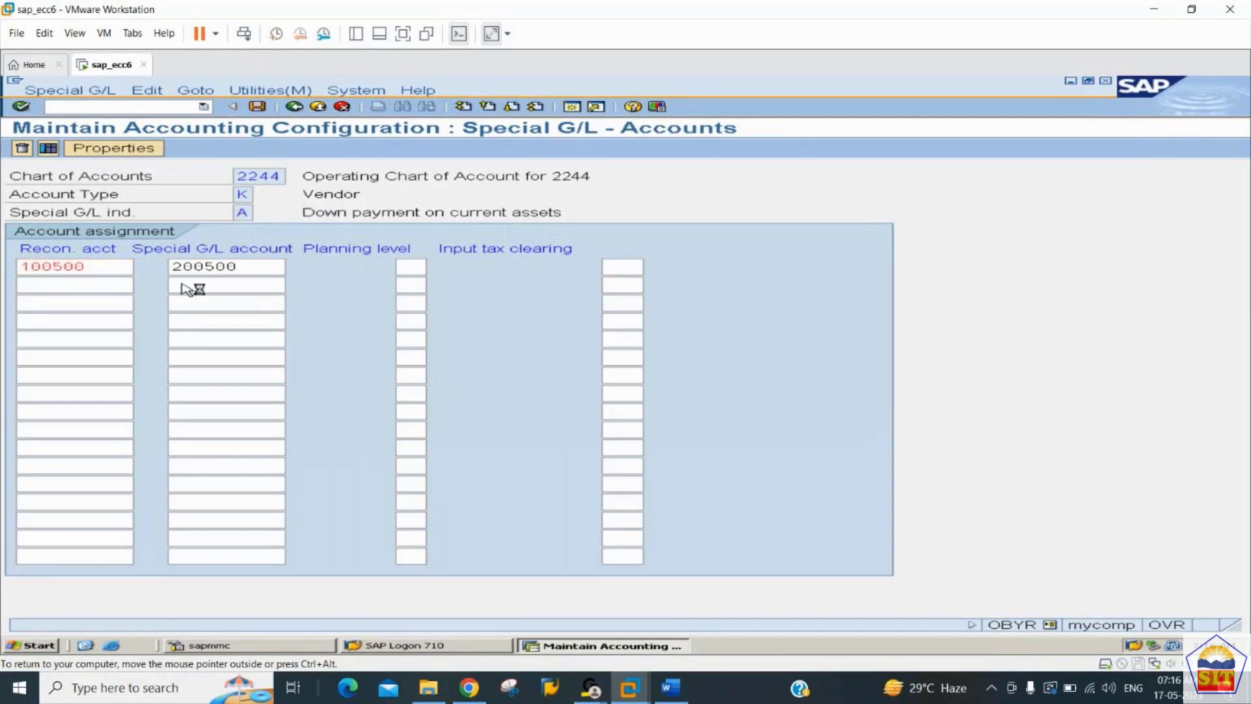
pyautogui.press('Return')
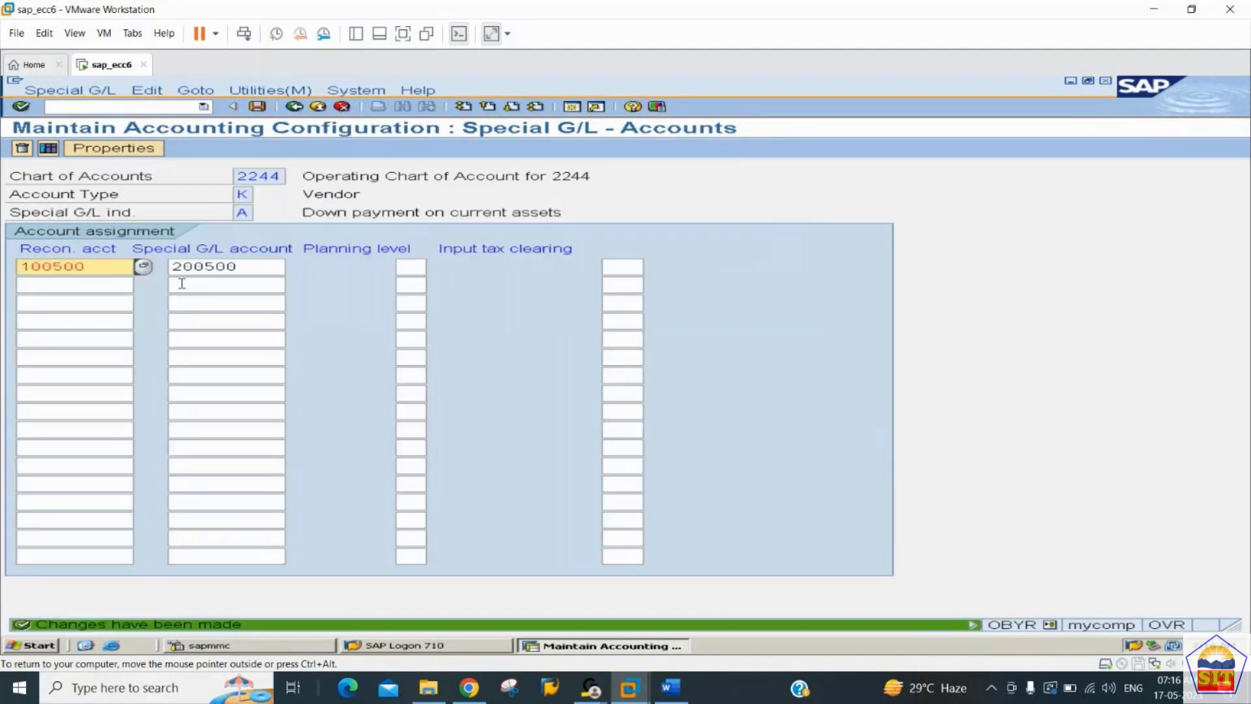
# Step: Highlight special G/L account 200500 and reconciliation account 100500 alternately to point out how they are linked
pyautogui.click(246, 263)
pyautogui.moveTo(246, 263); pyautogui.dragTo(176, 264)
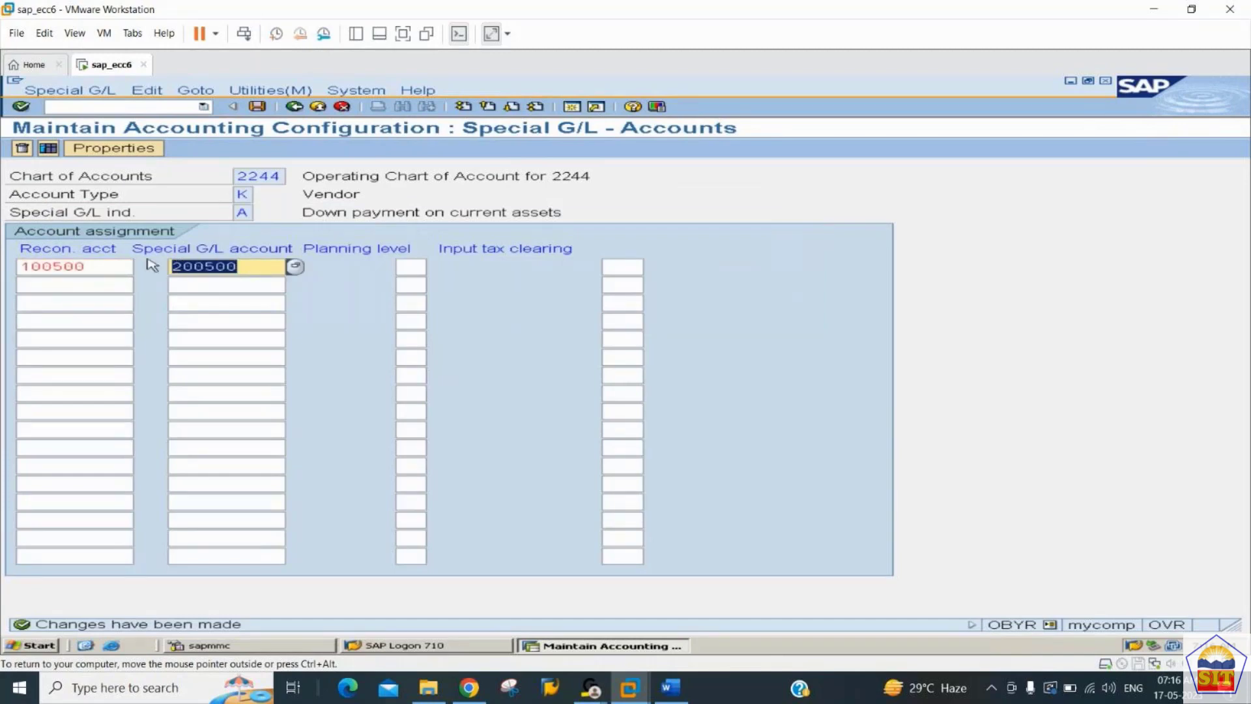
pyautogui.moveTo(106, 263); pyautogui.dragTo(23, 266)
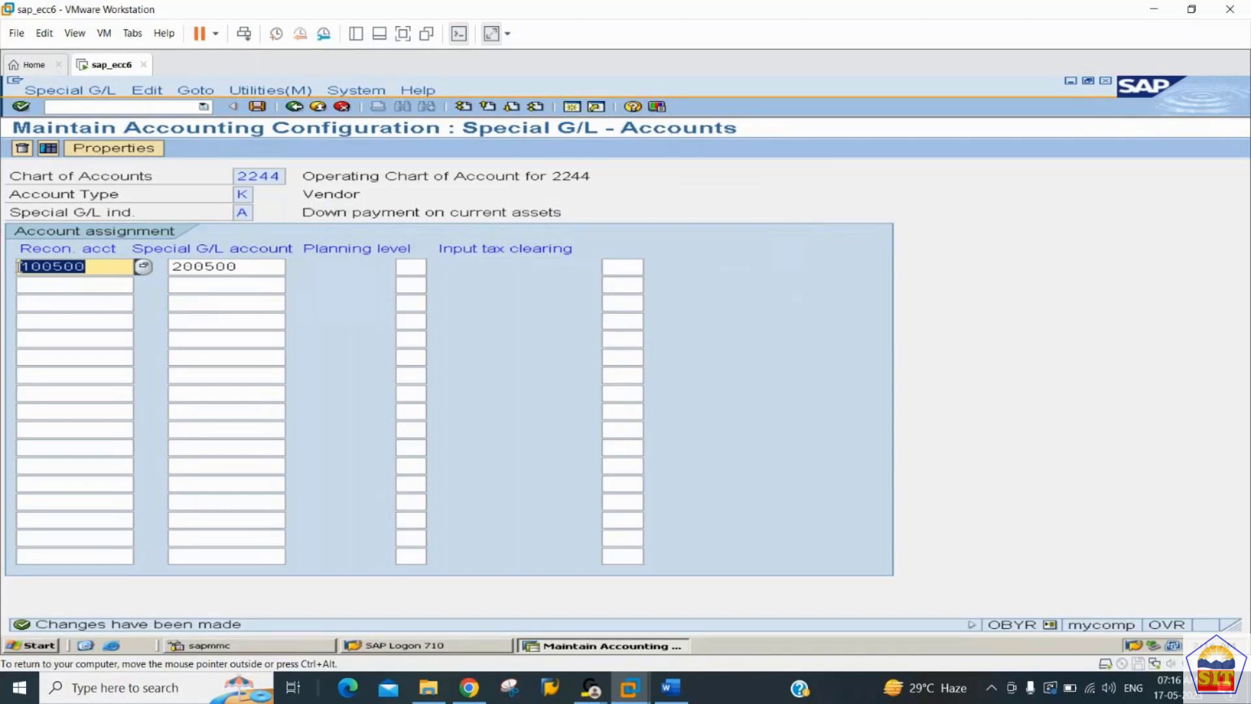
pyautogui.click(245, 268)
pyautogui.moveTo(246, 268); pyautogui.dragTo(173, 266)
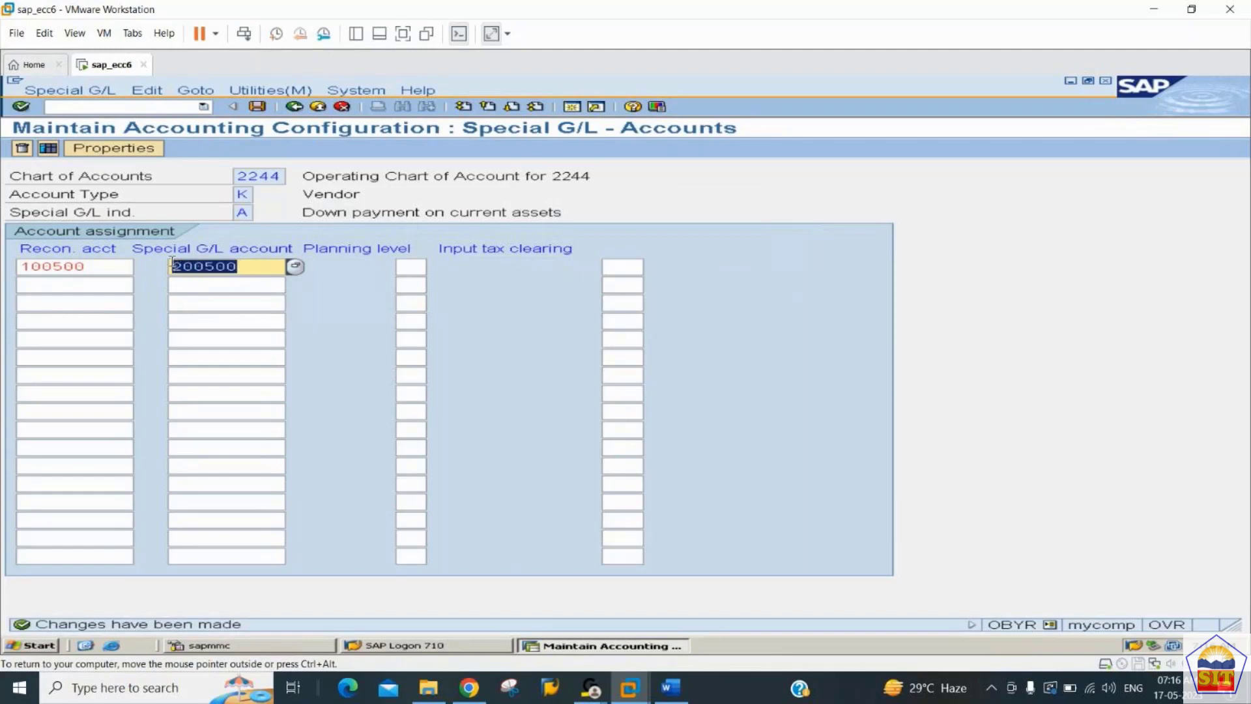
pyautogui.click(95, 273)
pyautogui.moveTo(95, 273); pyautogui.dragTo(12, 273)
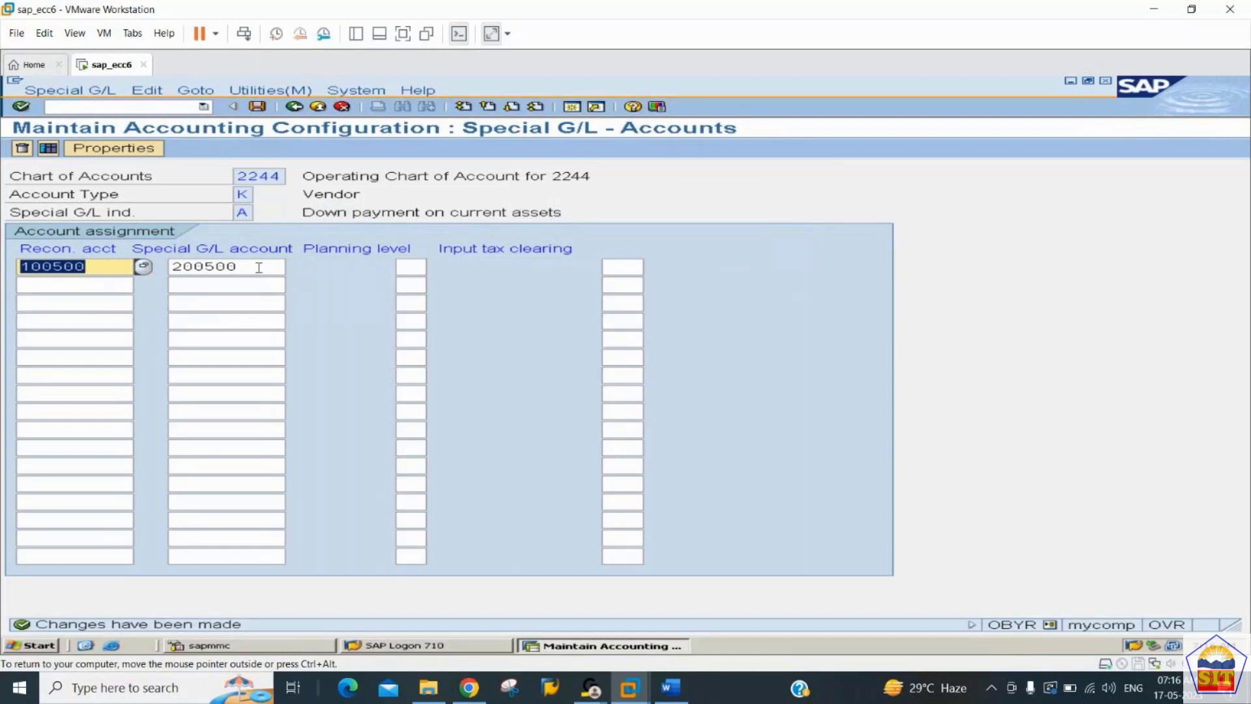
# Step: Switch to the FICO notes in Word and check the steps following the OBYR account assignment
pyautogui.press('Tab')
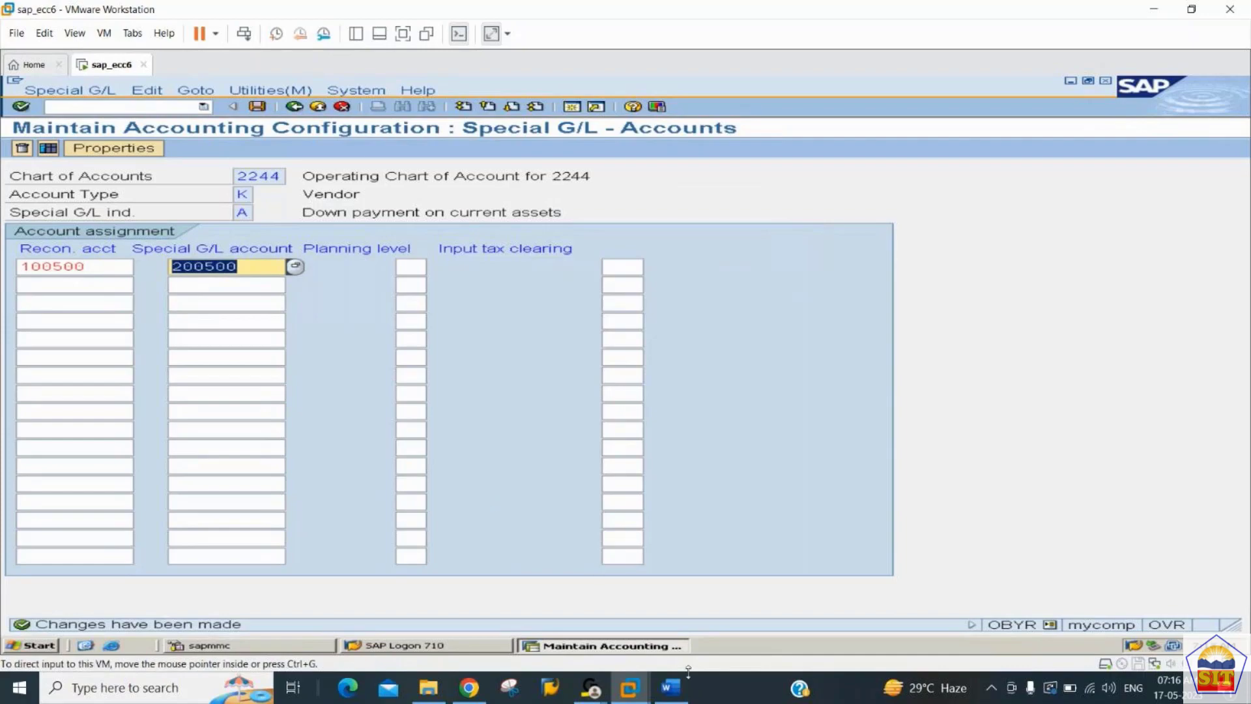
pyautogui.click(671, 690)
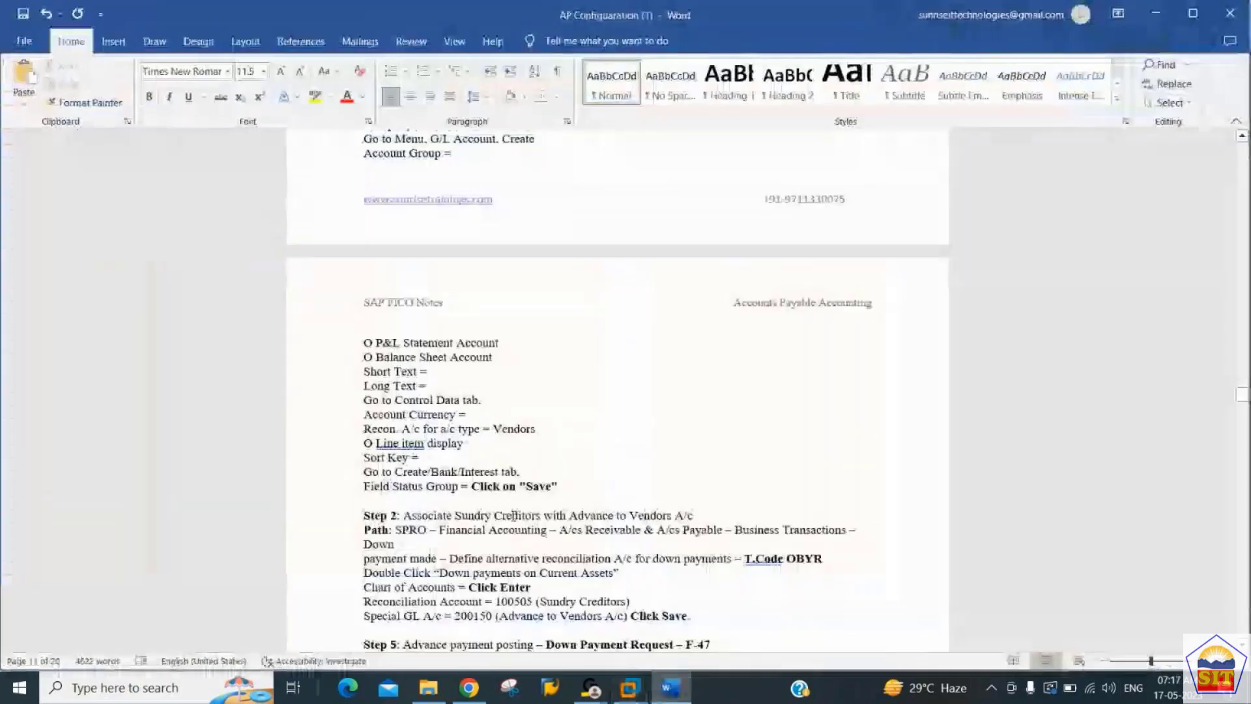
pyautogui.scroll(-4, 514, 516)
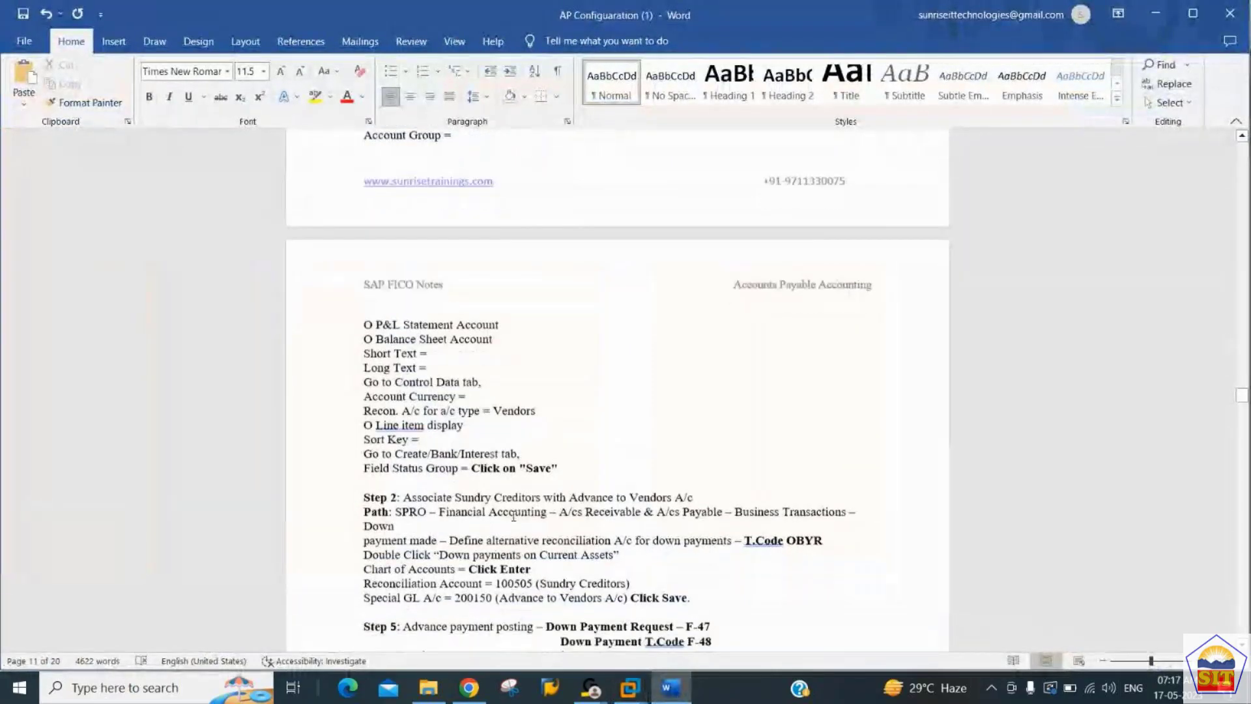
# Step: Return to SAP and restart transaction OBYR to reopen the special G/L list
pyautogui.hotkey('alt', 'Tab')
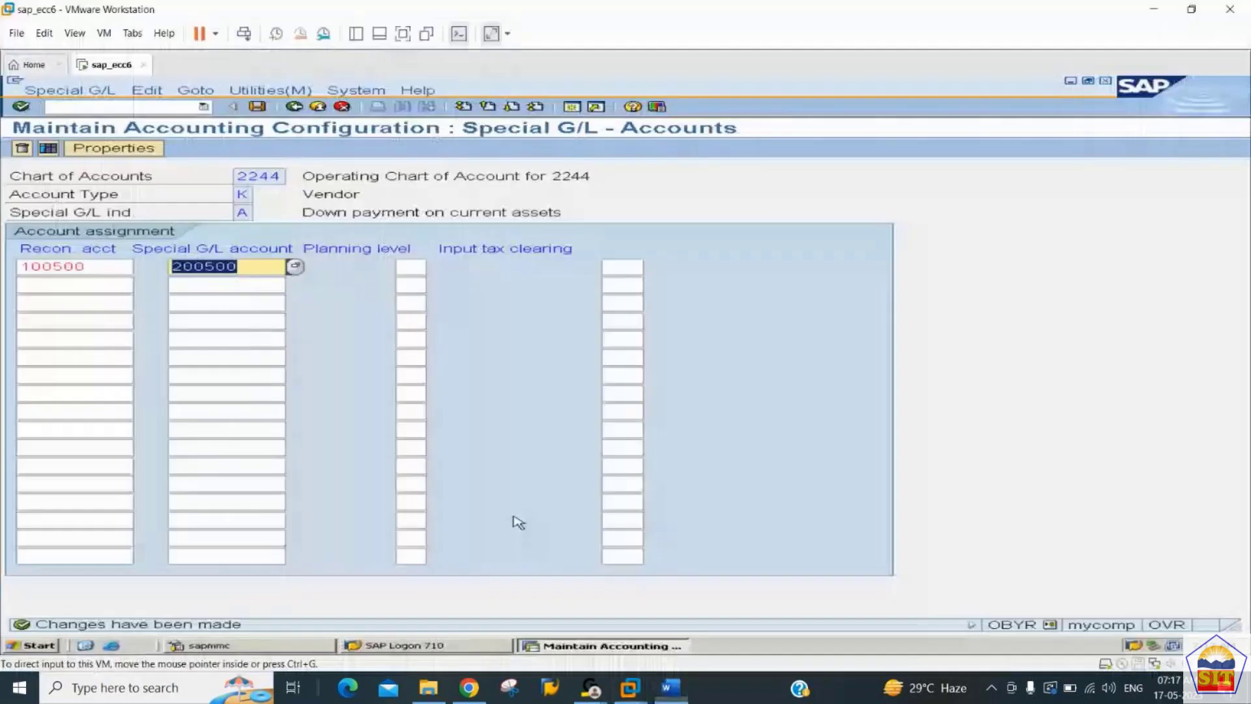
pyautogui.click(108, 106)
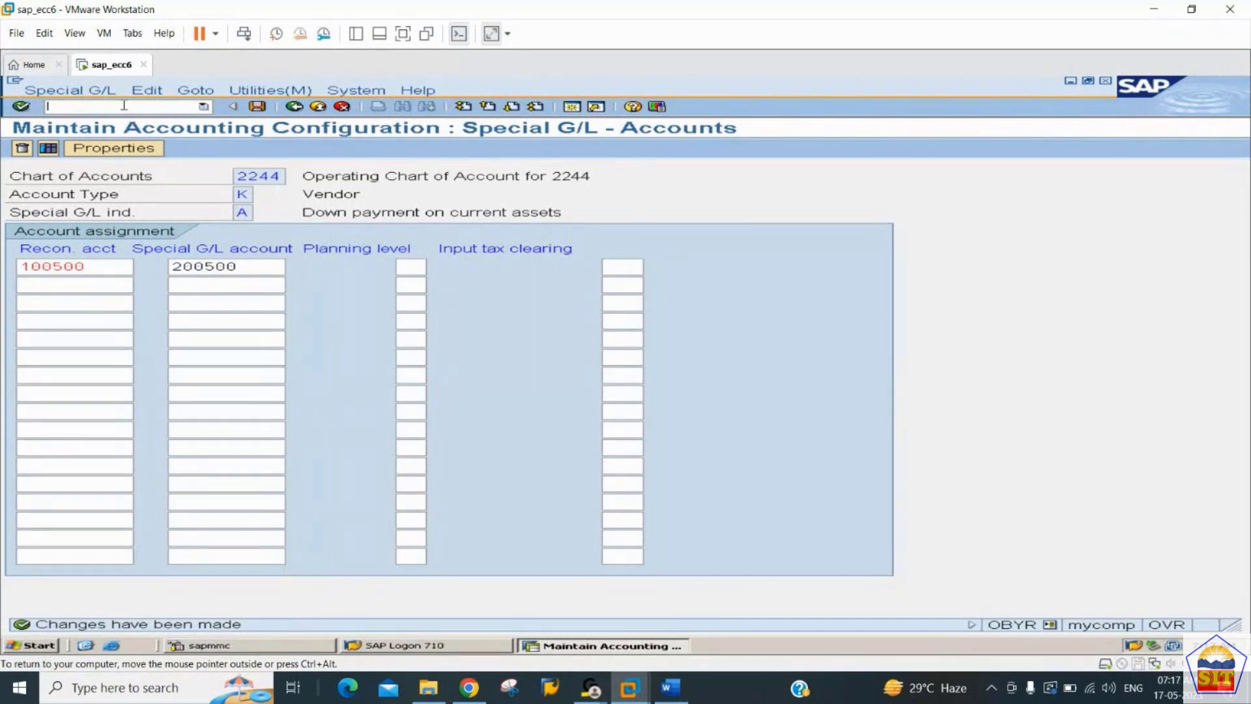
pyautogui.write('/nobyr')
pyautogui.press('Return')
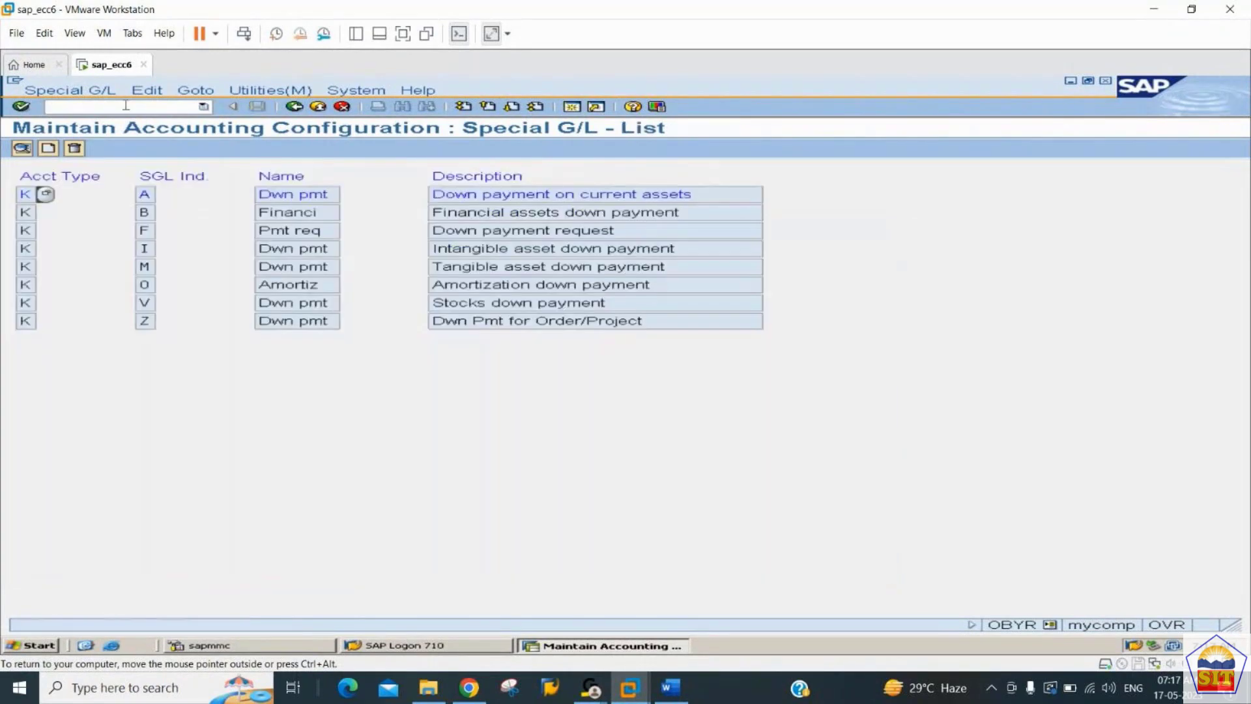
# Step: Compare special G/L indicator A, Down payment on current assets, with indicator F, Down payment request, by highlighting their entries
pyautogui.click(144, 230)
pyautogui.moveTo(600, 230); pyautogui.dragTo(616, 189)
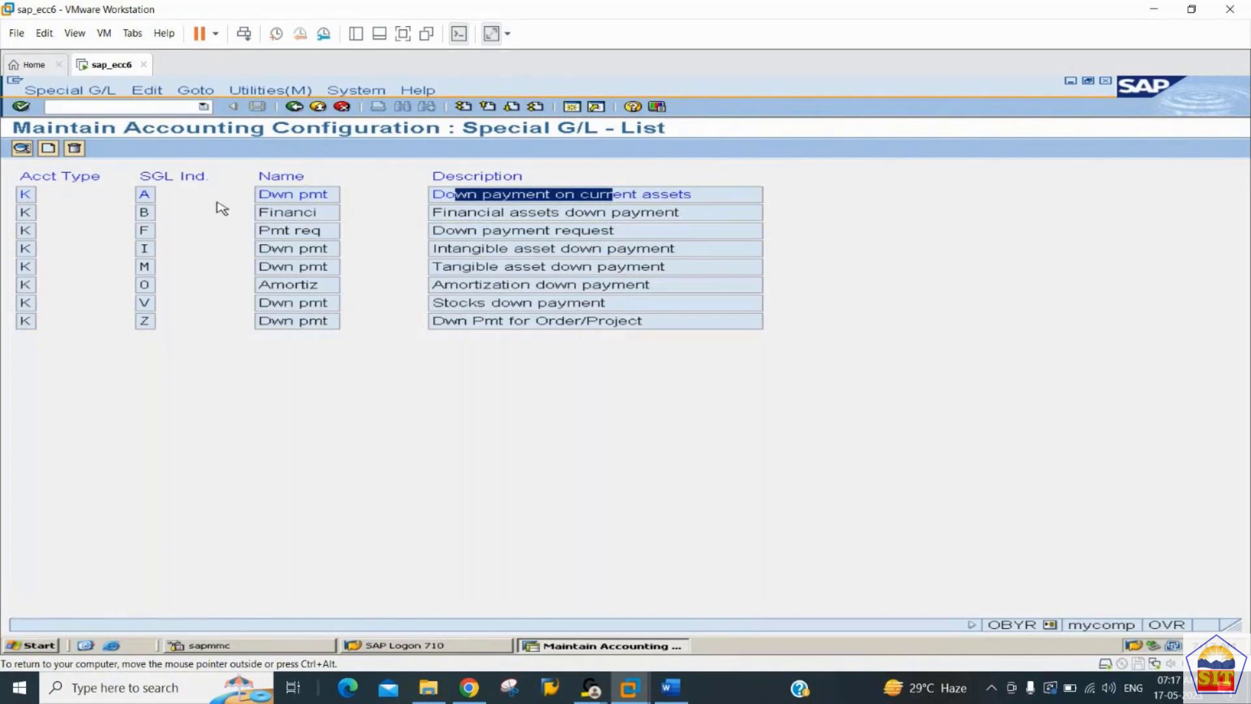
pyautogui.click(150, 193)
pyautogui.moveTo(151, 194); pyautogui.dragTo(164, 233)
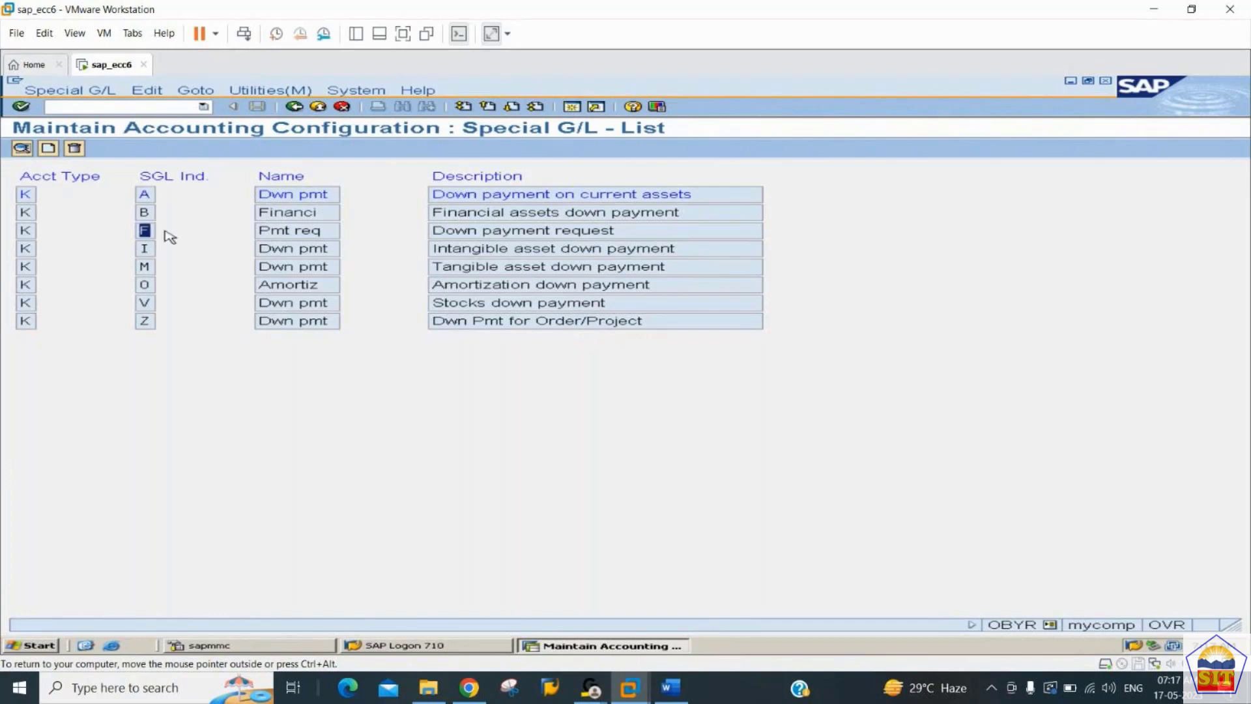
pyautogui.moveTo(446, 231)
pyautogui.mouseDown()
pyautogui.moveTo(616, 231)
pyautogui.moveTo(457, 229)
pyautogui.mouseUp()
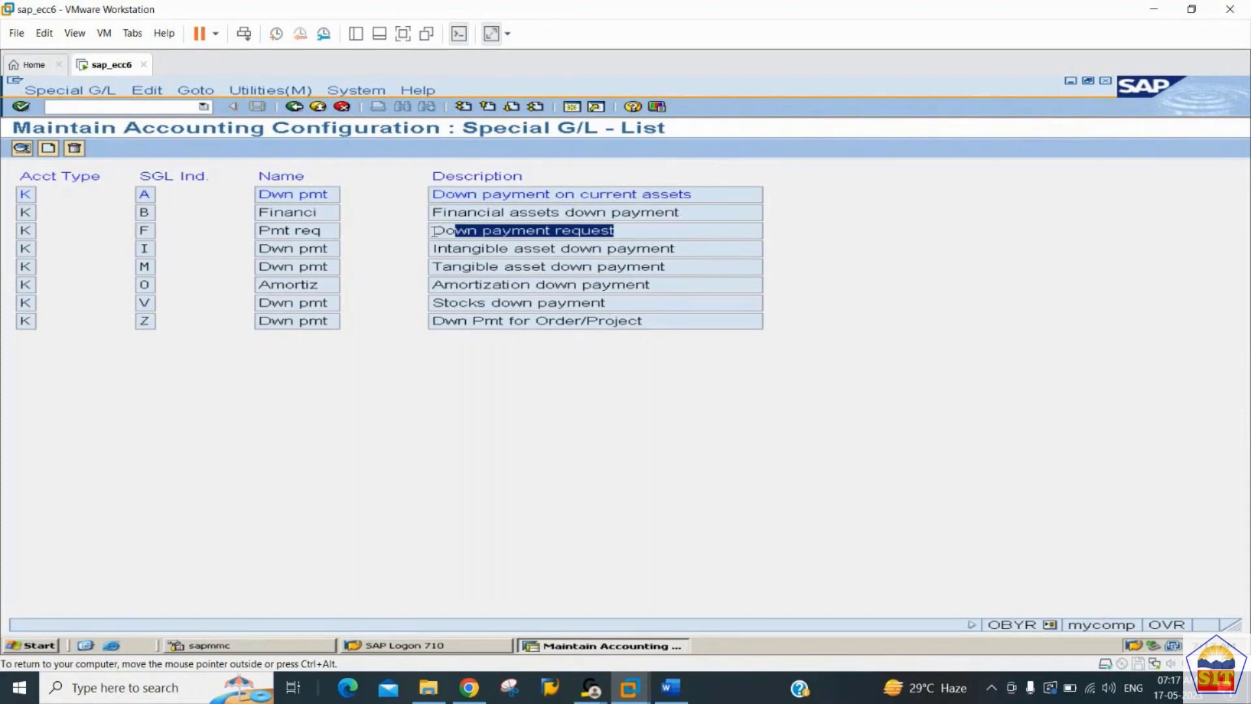
pyautogui.moveTo(435, 231); pyautogui.dragTo(543, 230)
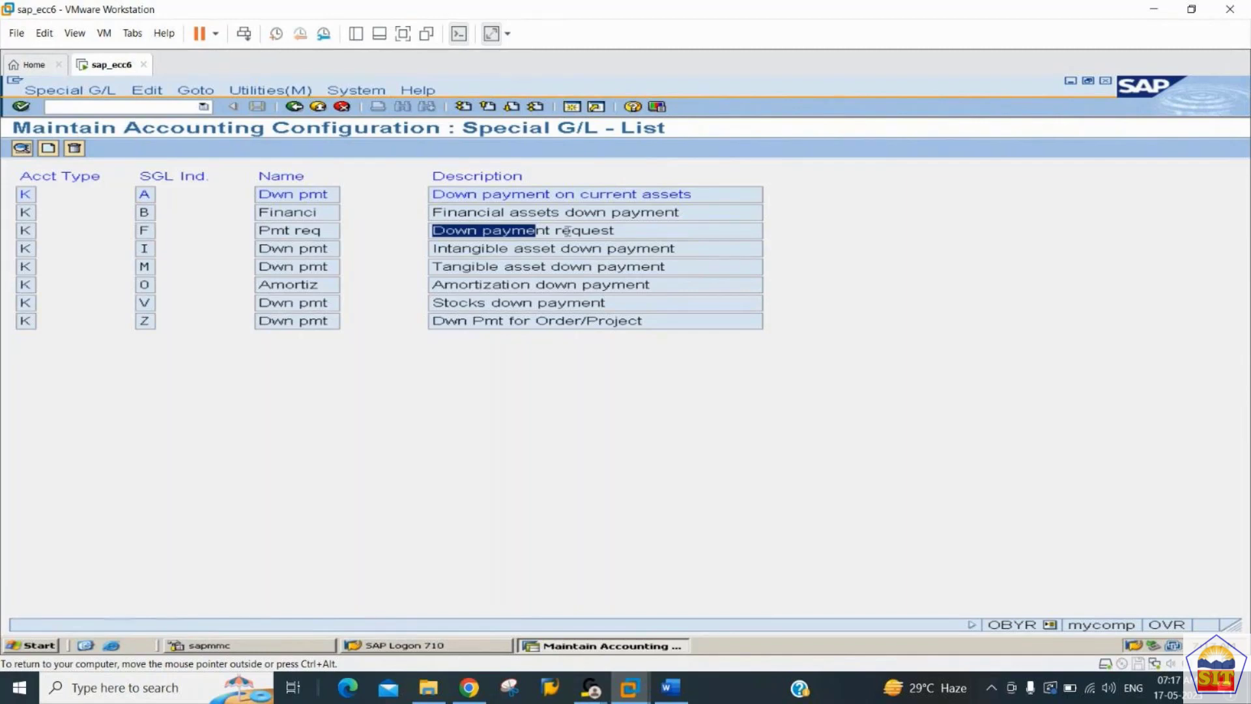
pyautogui.moveTo(629, 234); pyautogui.dragTo(511, 214)
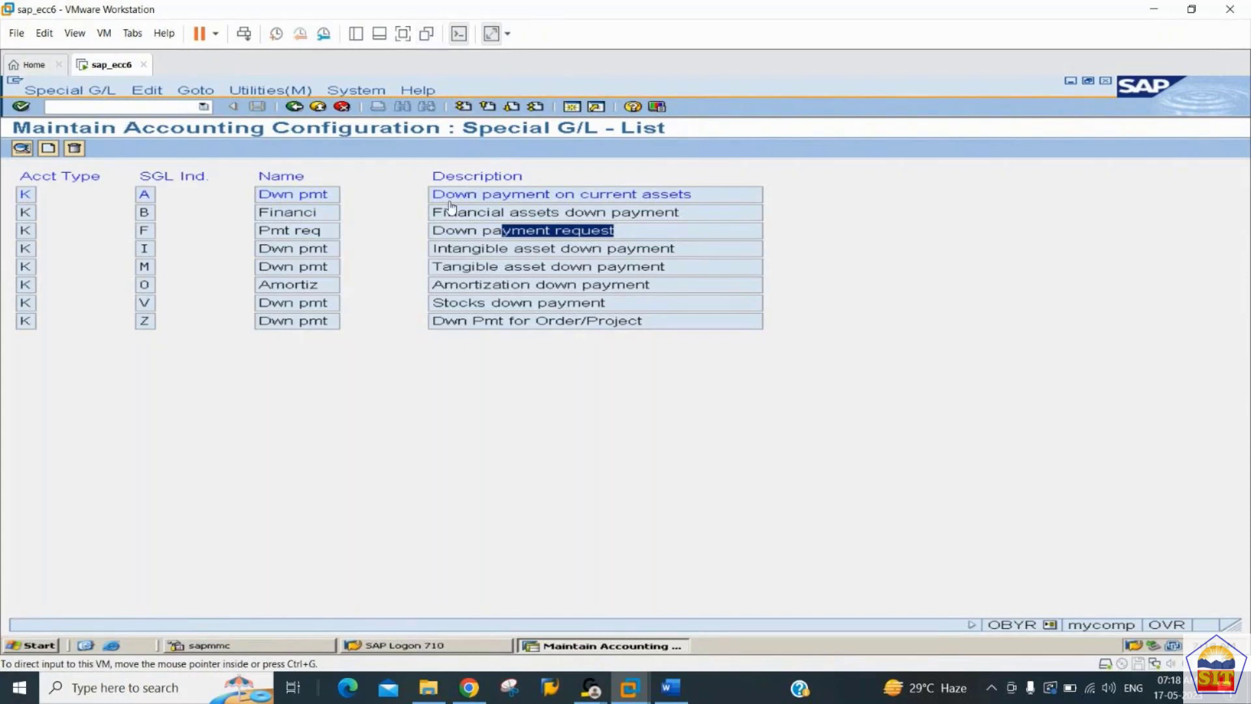
pyautogui.click(149, 231)
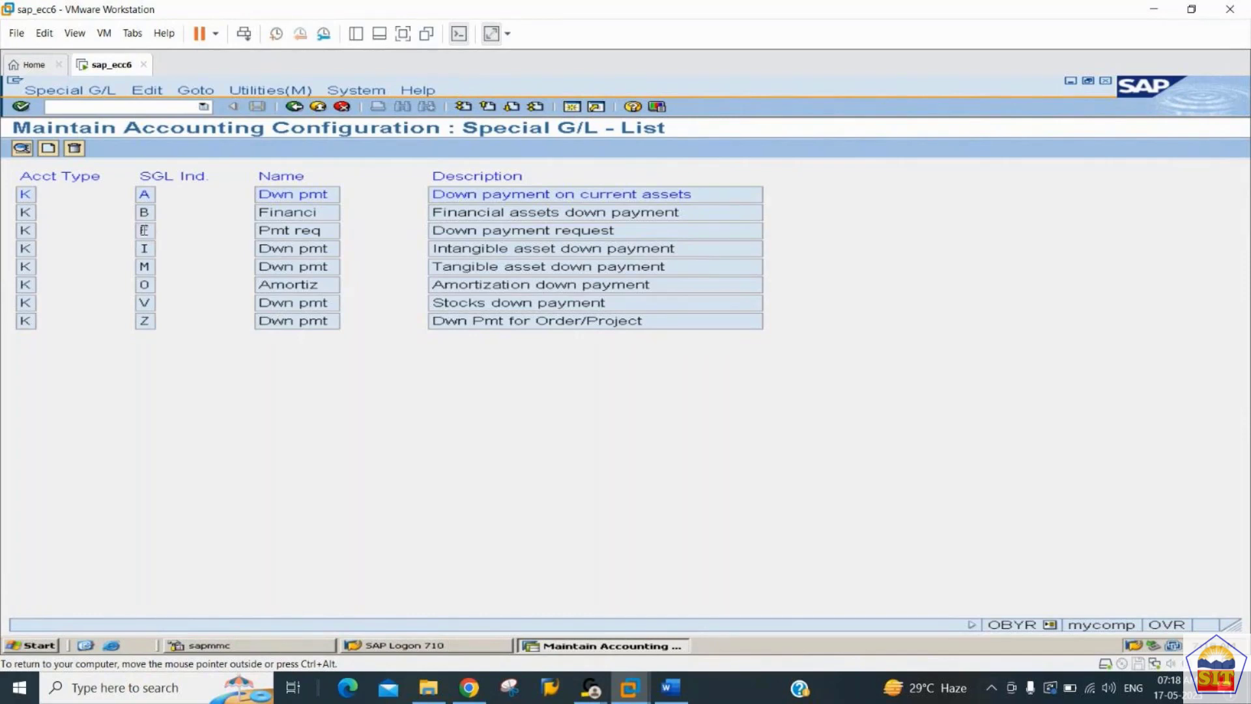
pyautogui.click(141, 195)
# Step: For indicator F, Down payment request, in chart of accounts 2244, assign special G/L account 200500 to reconciliation account 100500 and save
pyautogui.doubleClick(146, 232)
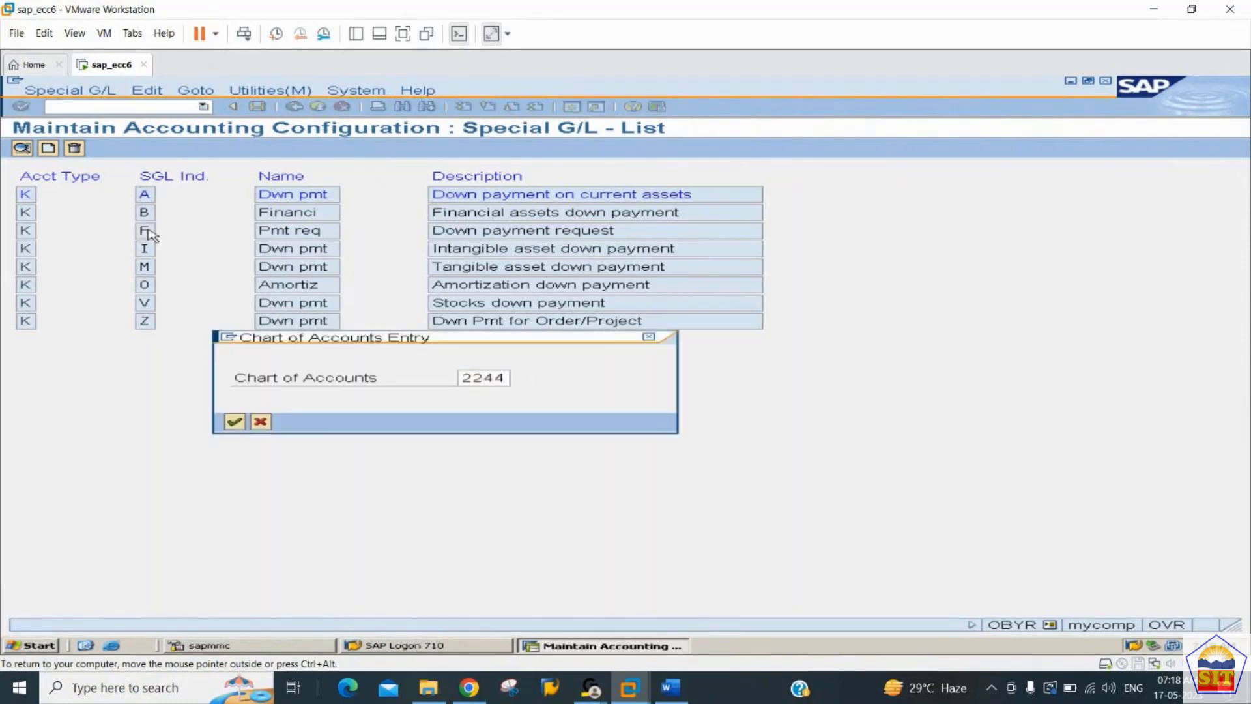
pyautogui.press('Return')
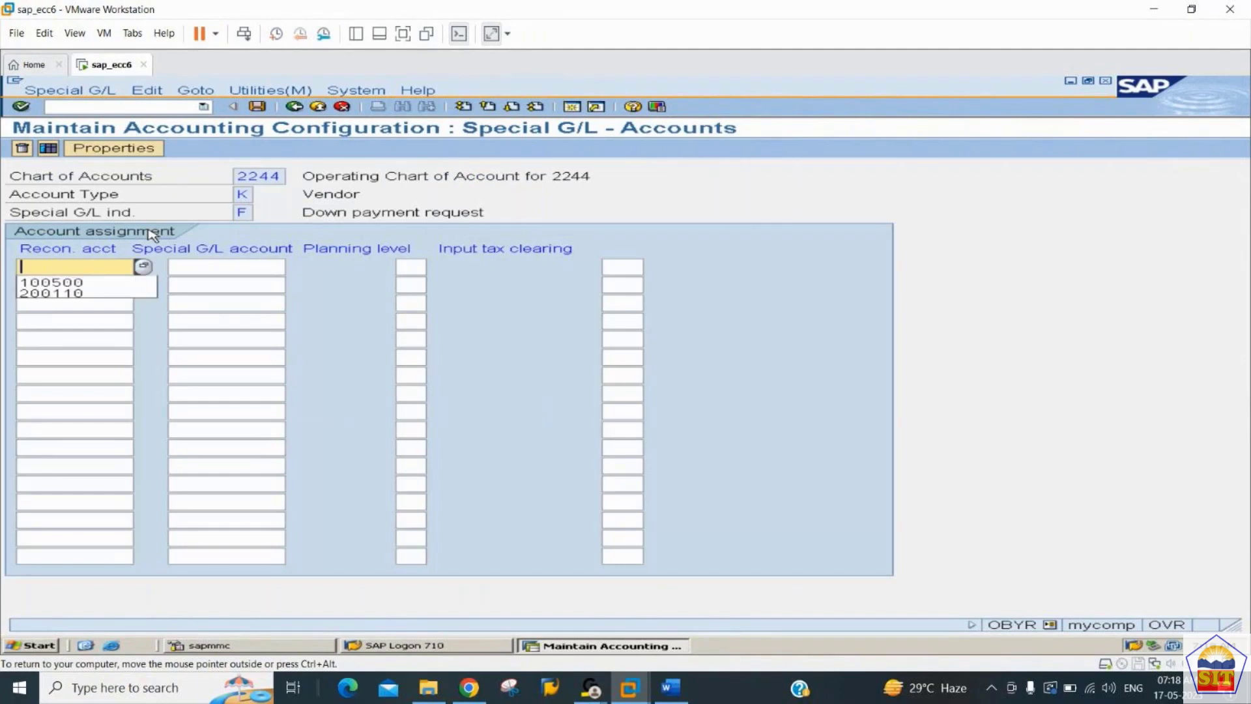
pyautogui.press('Down')
pyautogui.press('Tab')
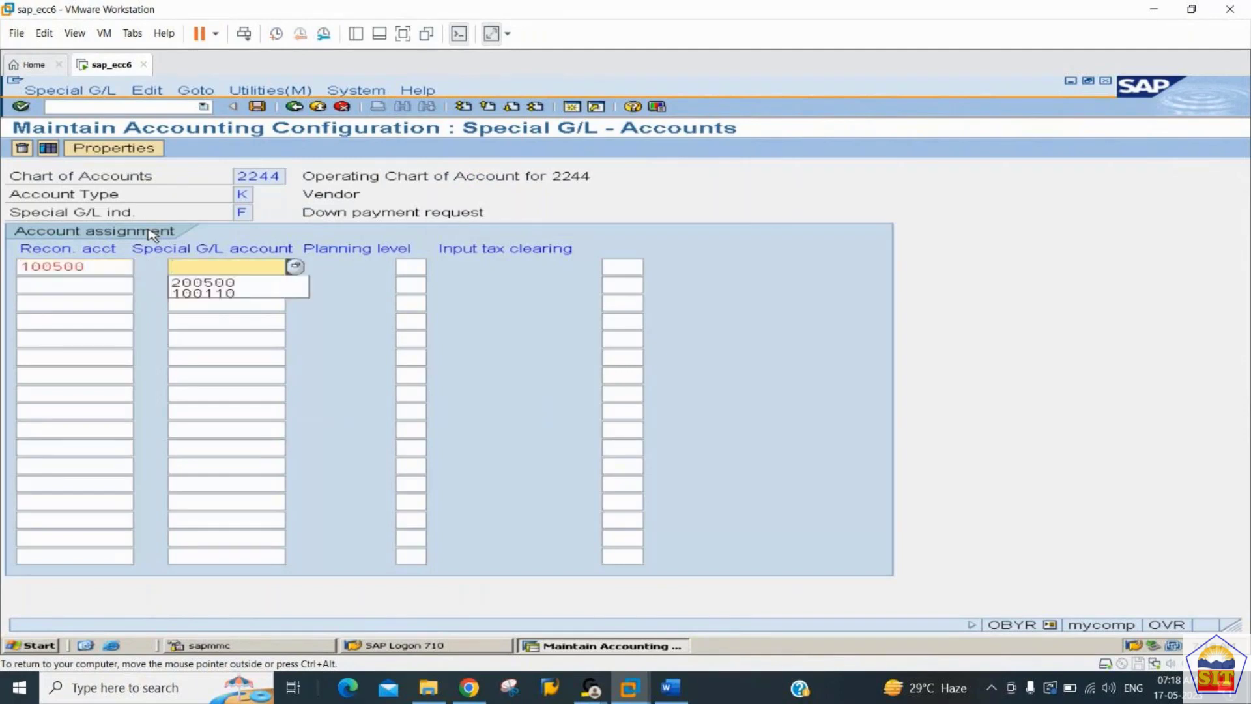
pyautogui.press('Down')
pyautogui.press('Tab')
pyautogui.hotkey('shift', 'Tab')
pyautogui.hotkey('shift', 'Tab')
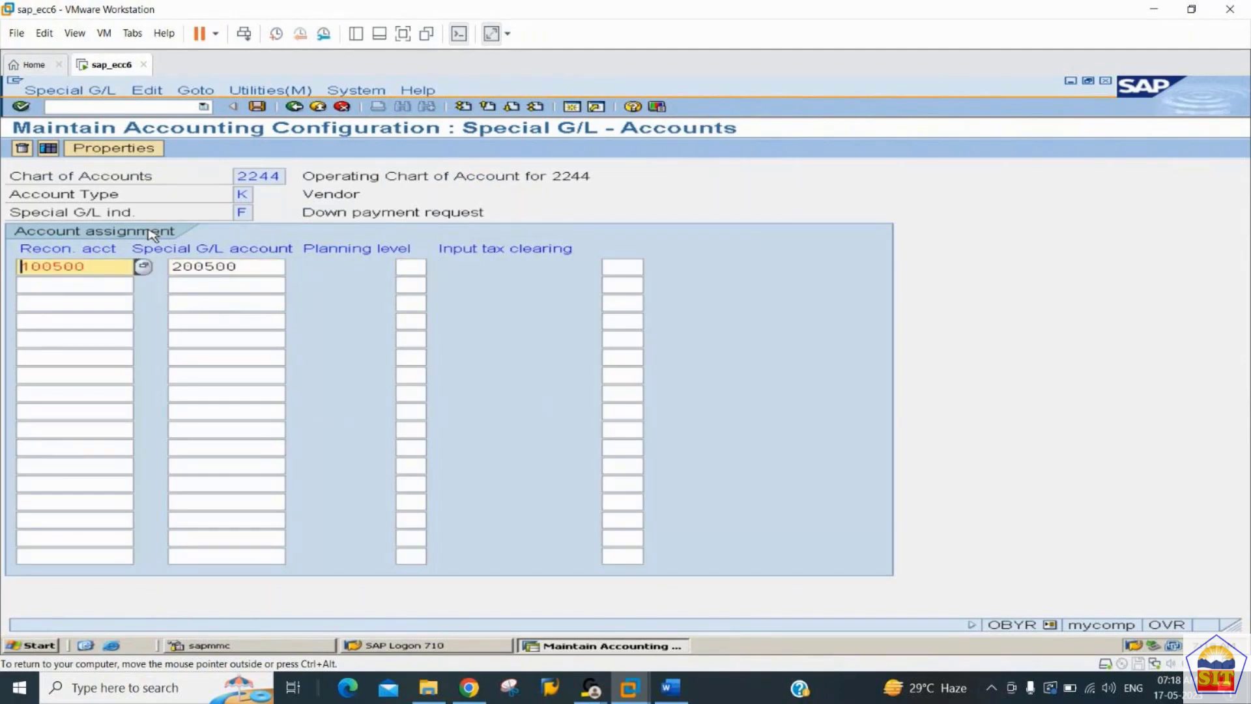
pyautogui.hotkey('ctrl', 's')
pyautogui.press('Return')
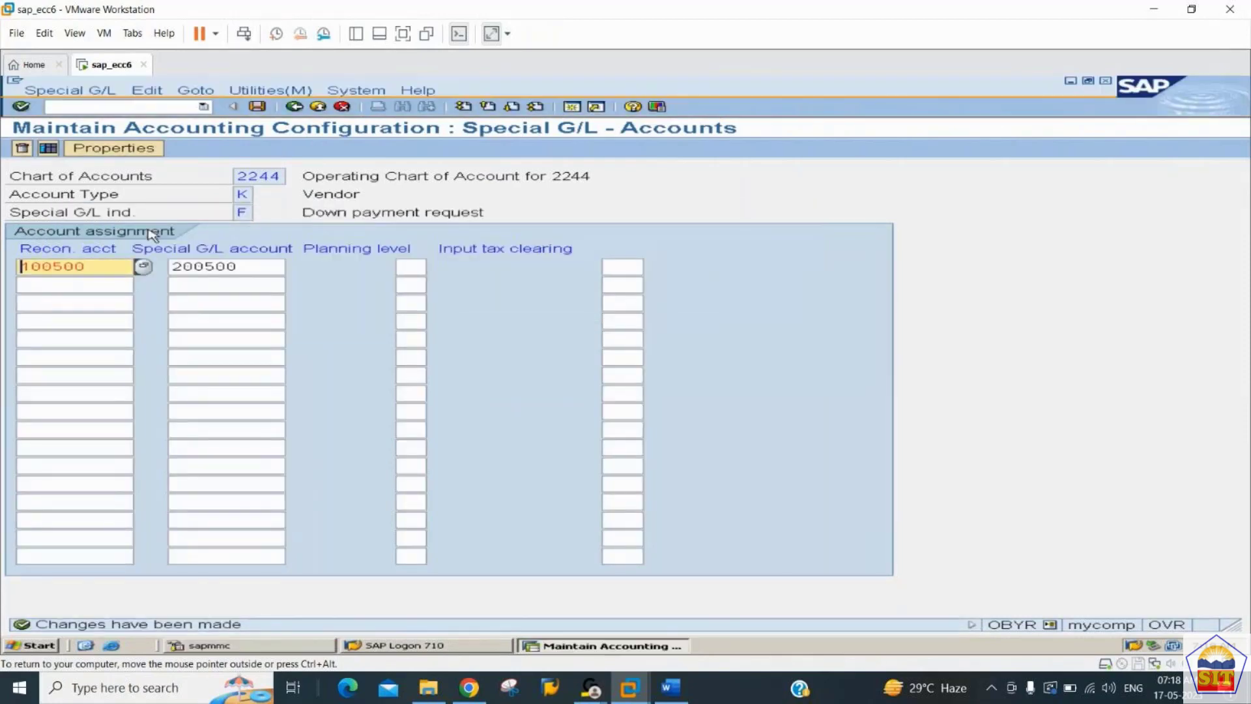
# Step: Switch to the Word notes and read the advance payment posting section for the down payment request transaction code
pyautogui.click(671, 685)
pyautogui.press('Down')
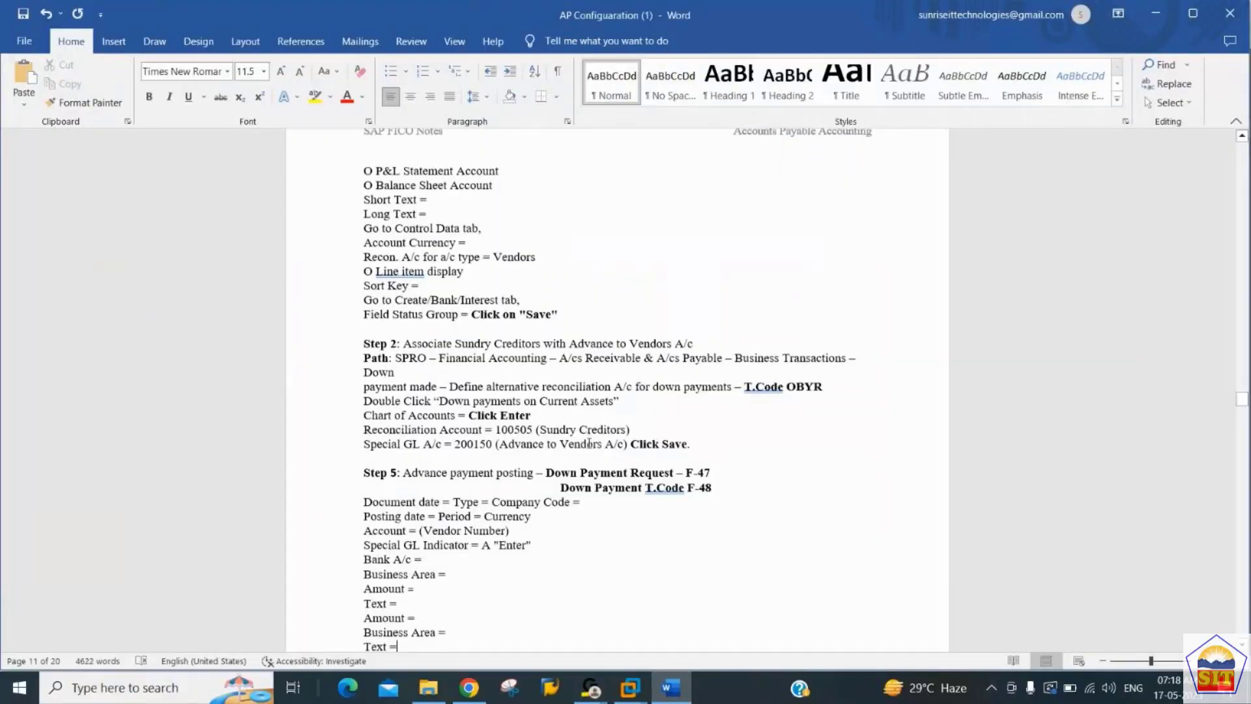
pyautogui.scroll(-2, 589, 443)
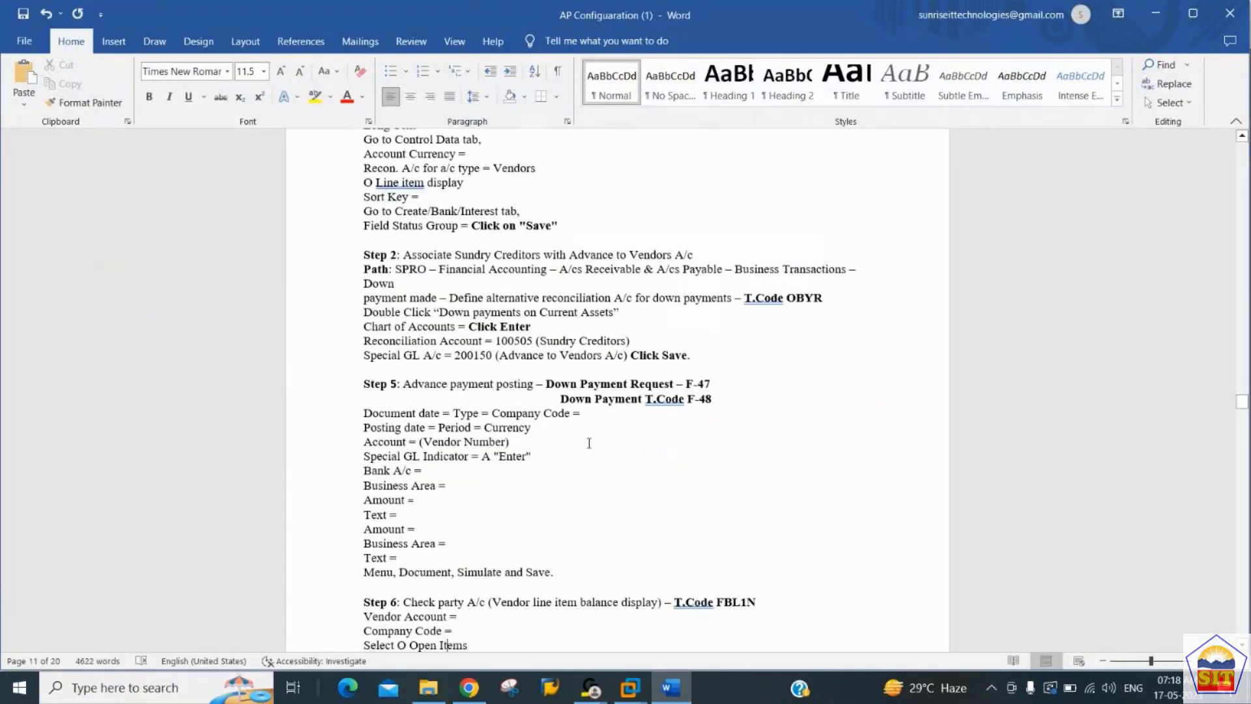
# Step: Return to SAP and start transaction F-47 to create a down payment request
pyautogui.hotkey('alt', 'Tab')
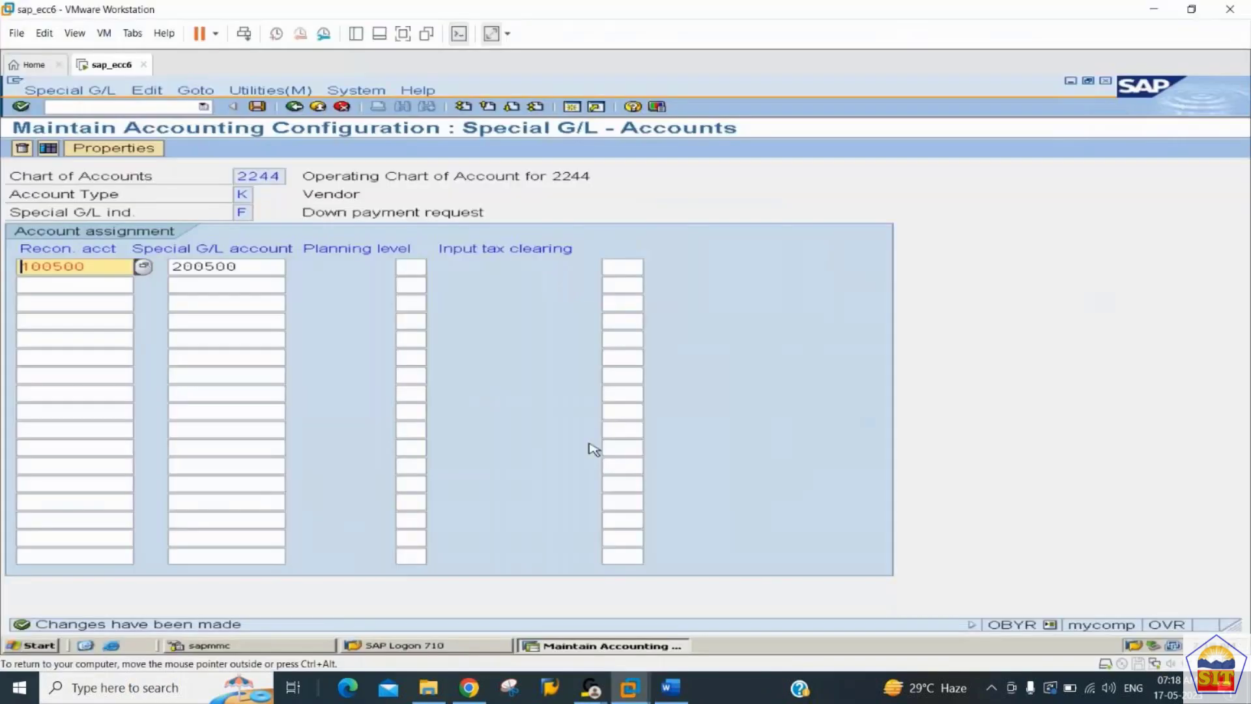
pyautogui.click(164, 107)
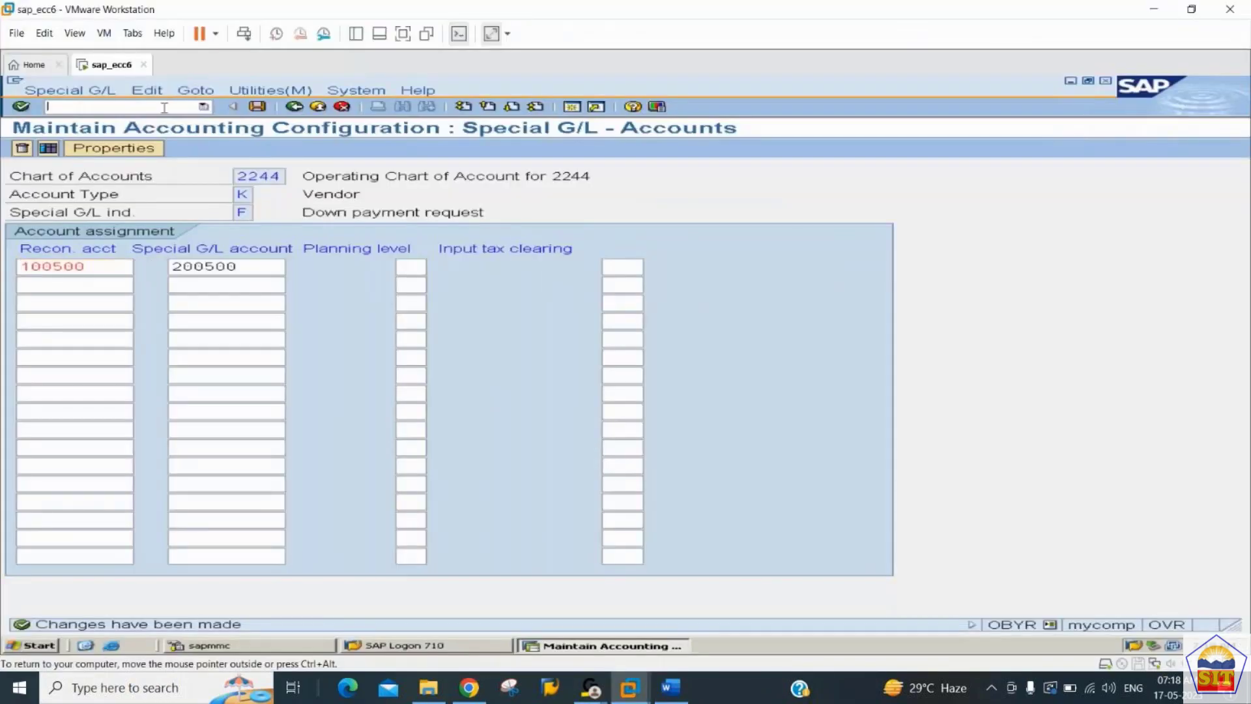
pyautogui.write('/nf-47')
pyautogui.press('Return')
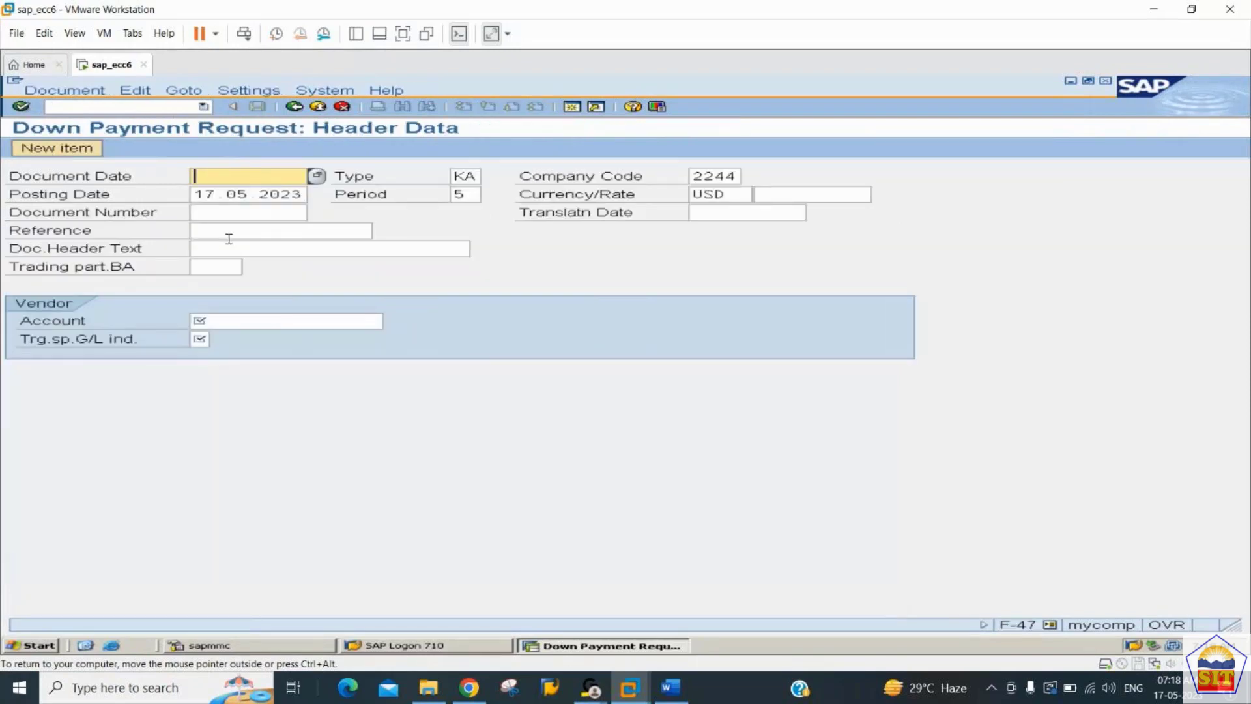
# Step: Set the document date of the down payment request to 17.05.2023
pyautogui.write('1')
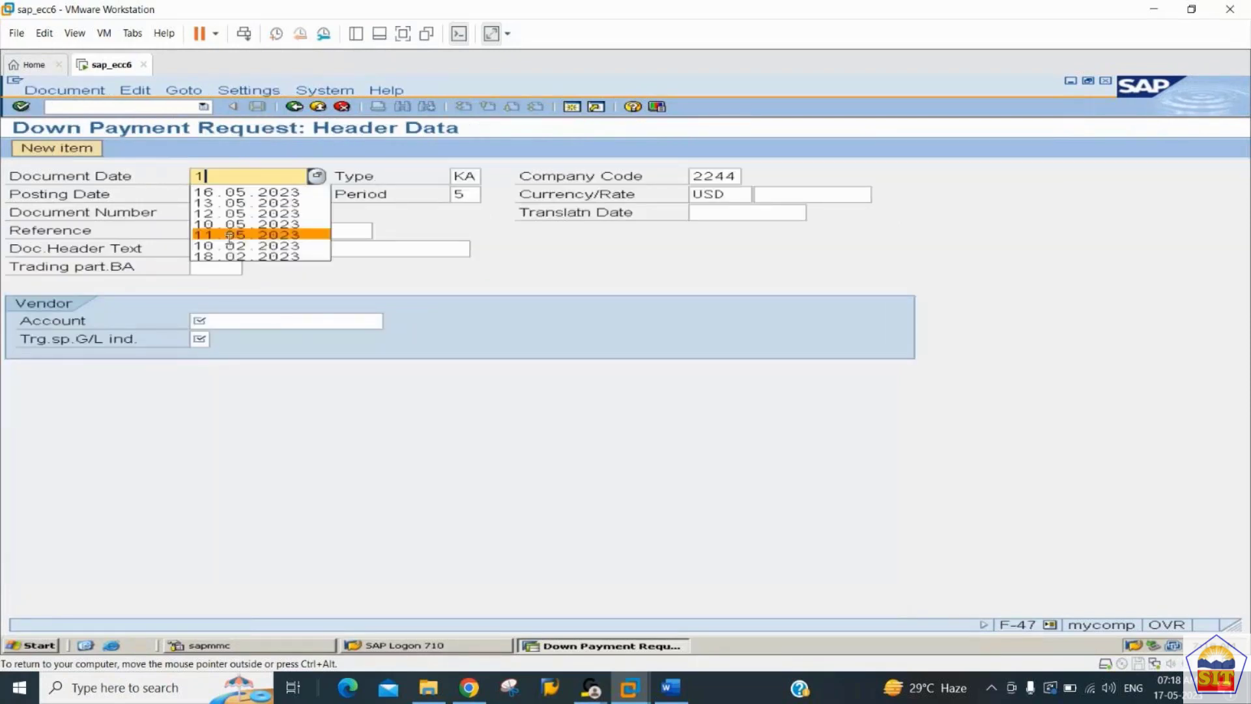
pyautogui.write('7.0')
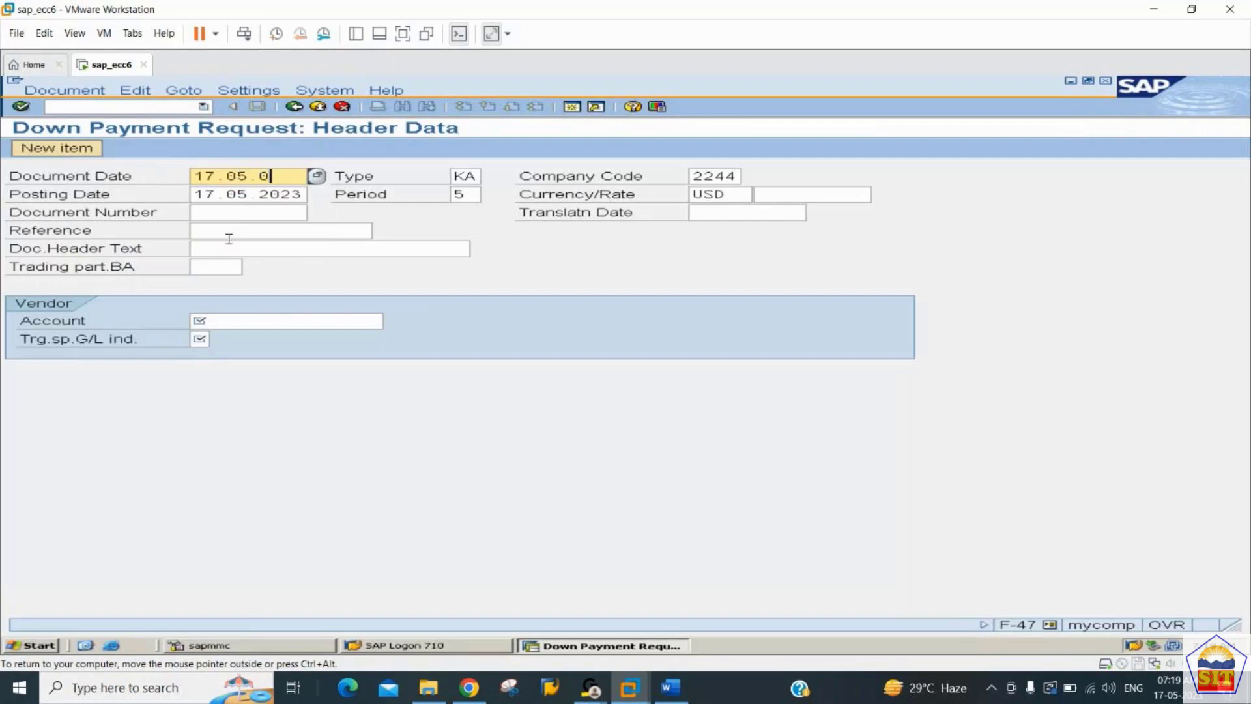
pyautogui.write('5.2023')
pyautogui.press('Tab')
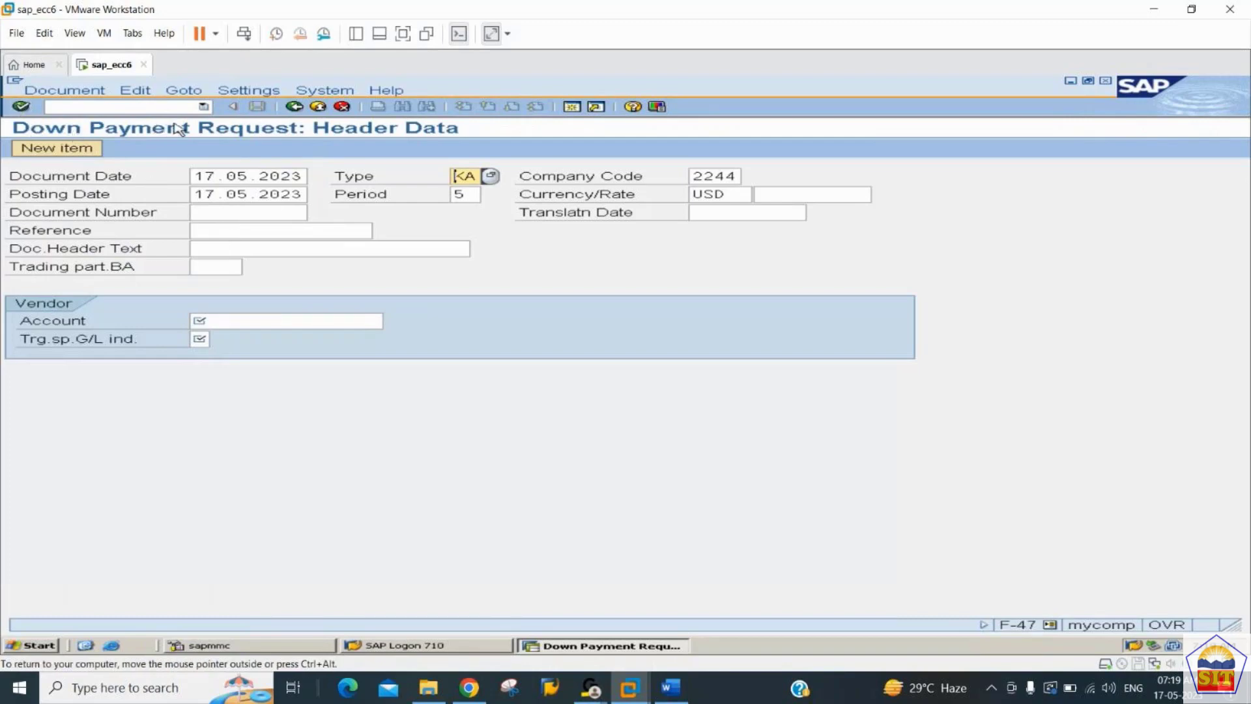
# Step: Enter the vendor's account number with target special G/L indicator A and continue to the vendor item
pyautogui.press('Tab')
pyautogui.press('Tab')
pyautogui.press('Tab')
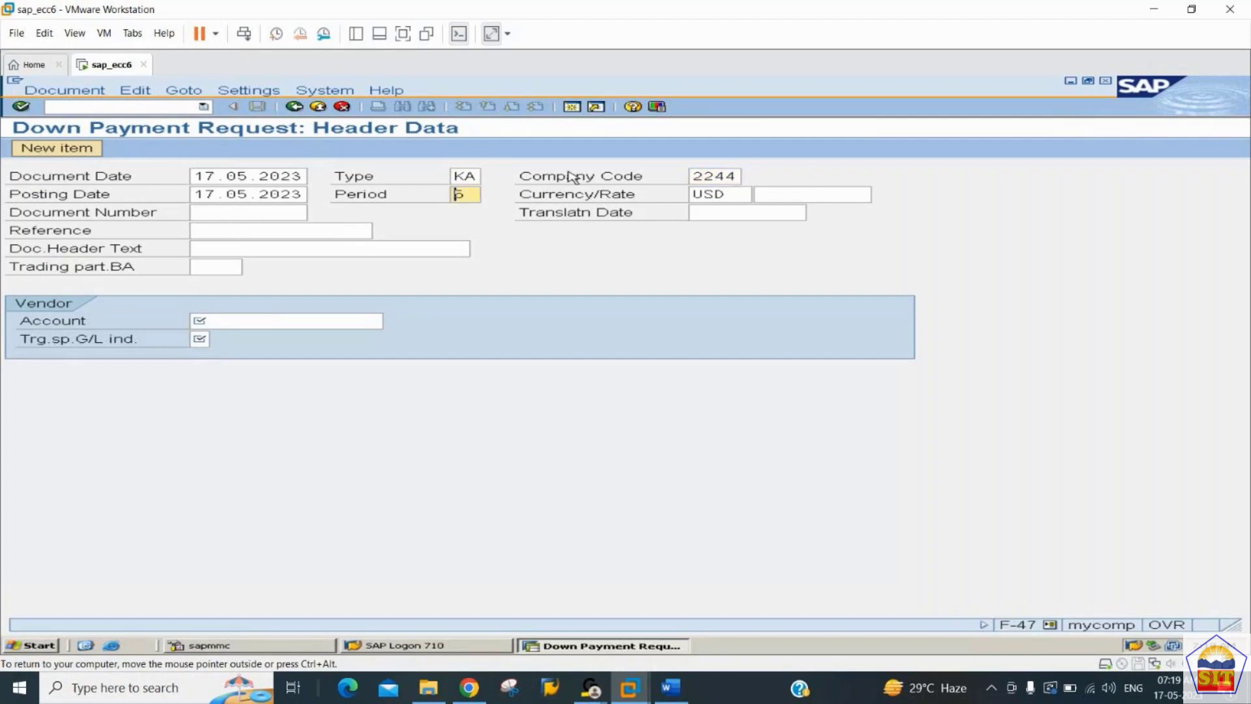
pyautogui.press('Tab')
pyautogui.press('Tab')
pyautogui.press('Tab')
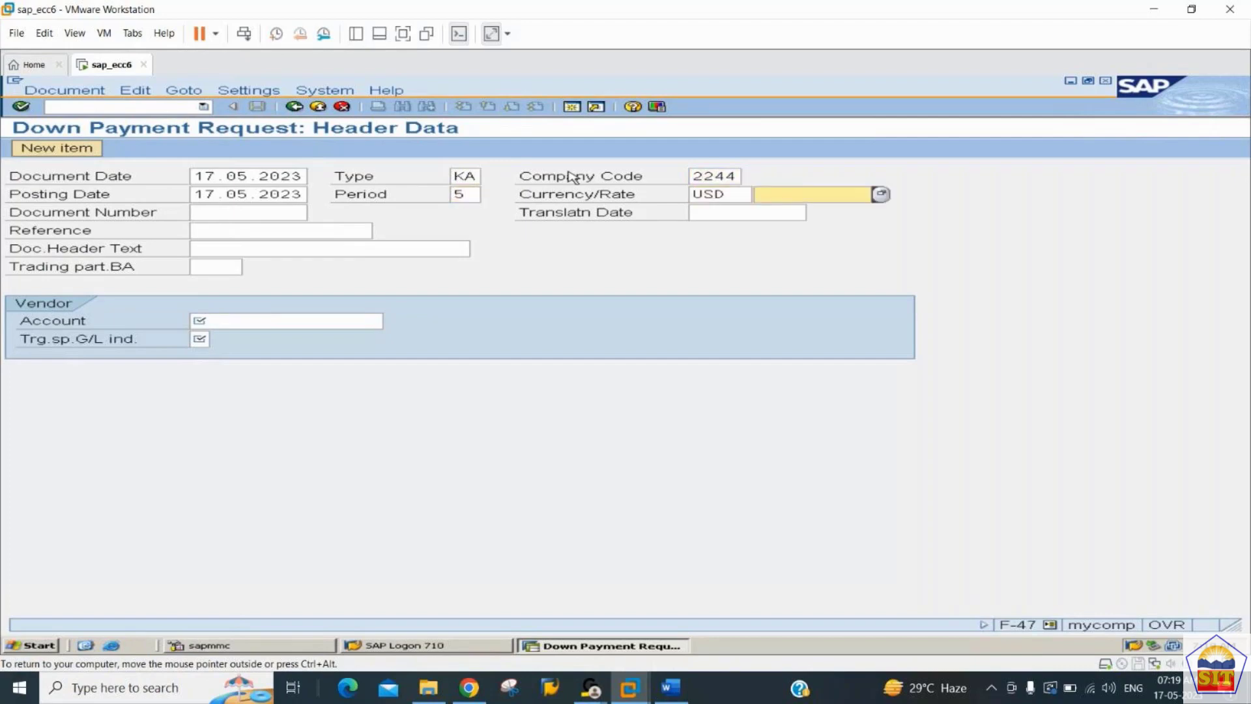
pyautogui.press('Tab')
pyautogui.press('Tab')
pyautogui.press('Tab')
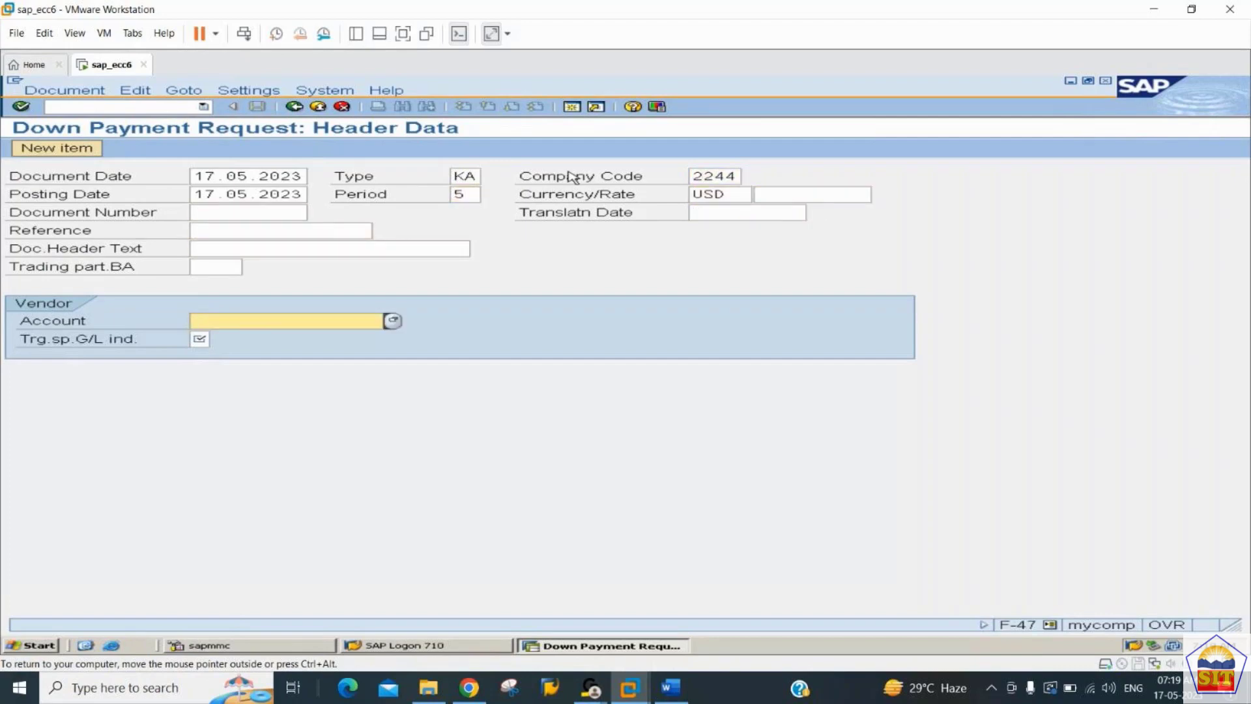
pyautogui.write('6')
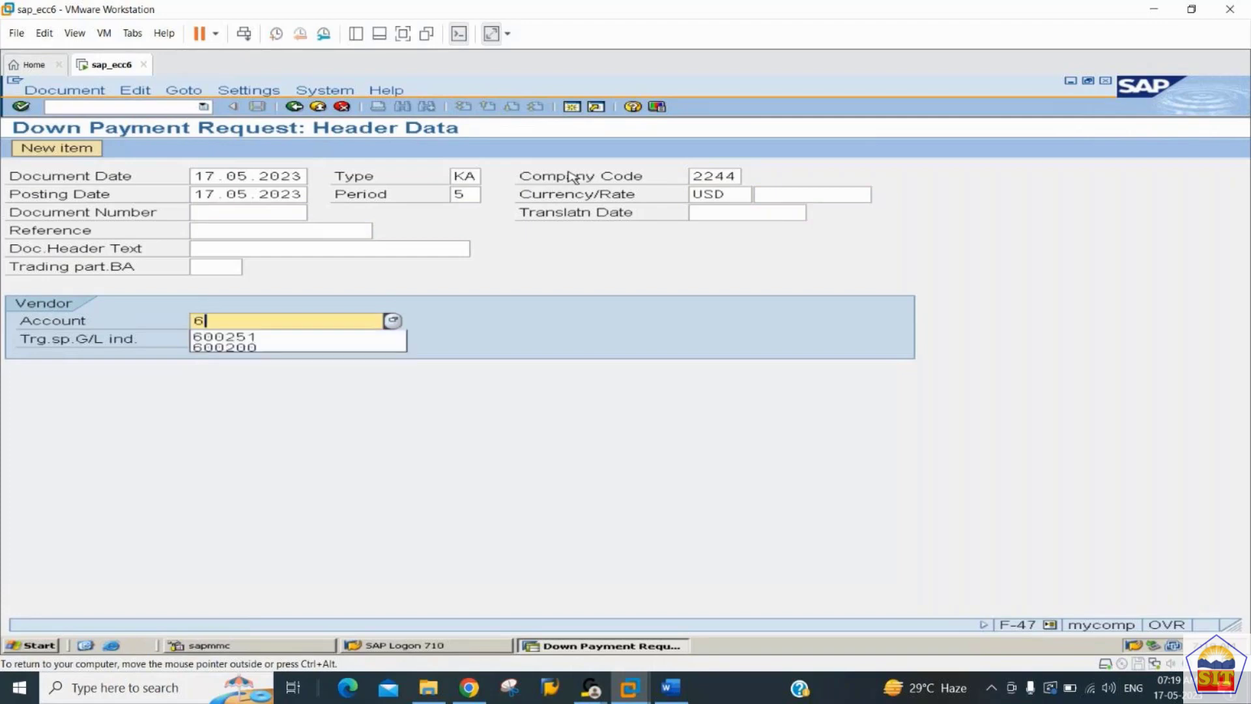
pyautogui.write('00251')
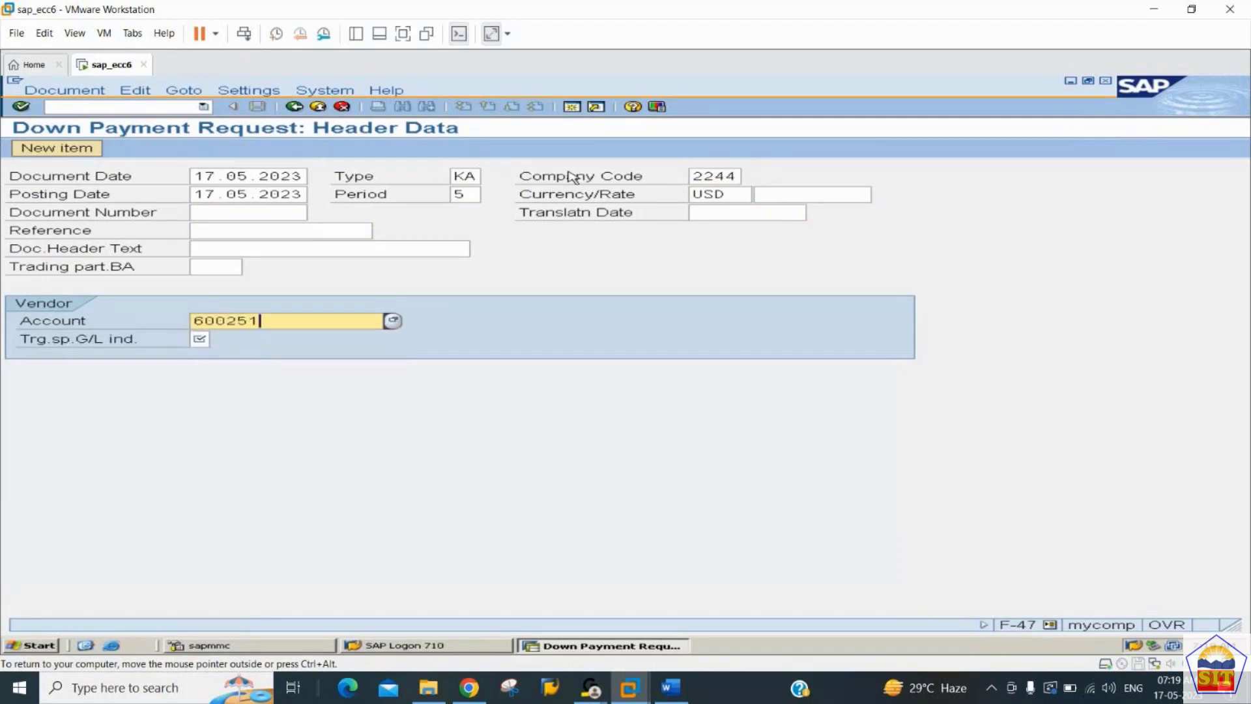
pyautogui.press('Tab')
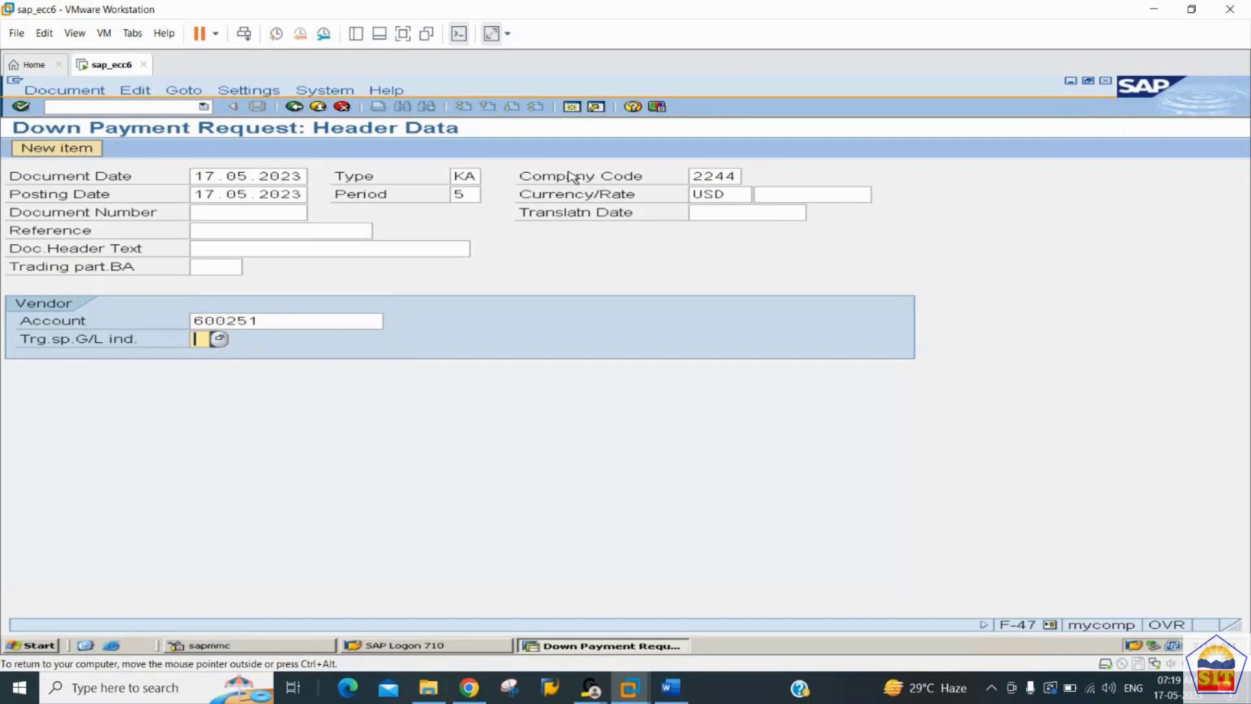
pyautogui.write('A')
pyautogui.press('Return')
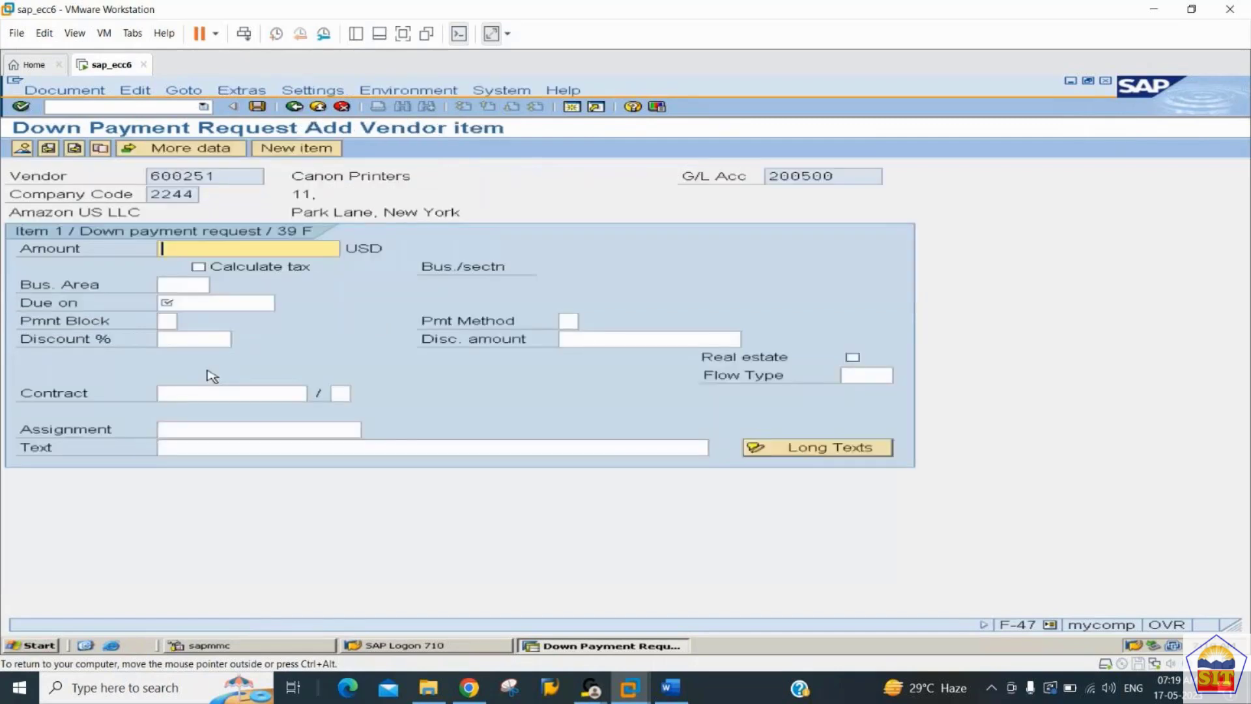
# Step: Set the down payment request amount to 50000 USD with due date 17.05.2023
pyautogui.write('50000')
pyautogui.press('Tab')
pyautogui.press('Tab')
pyautogui.press('Tab')
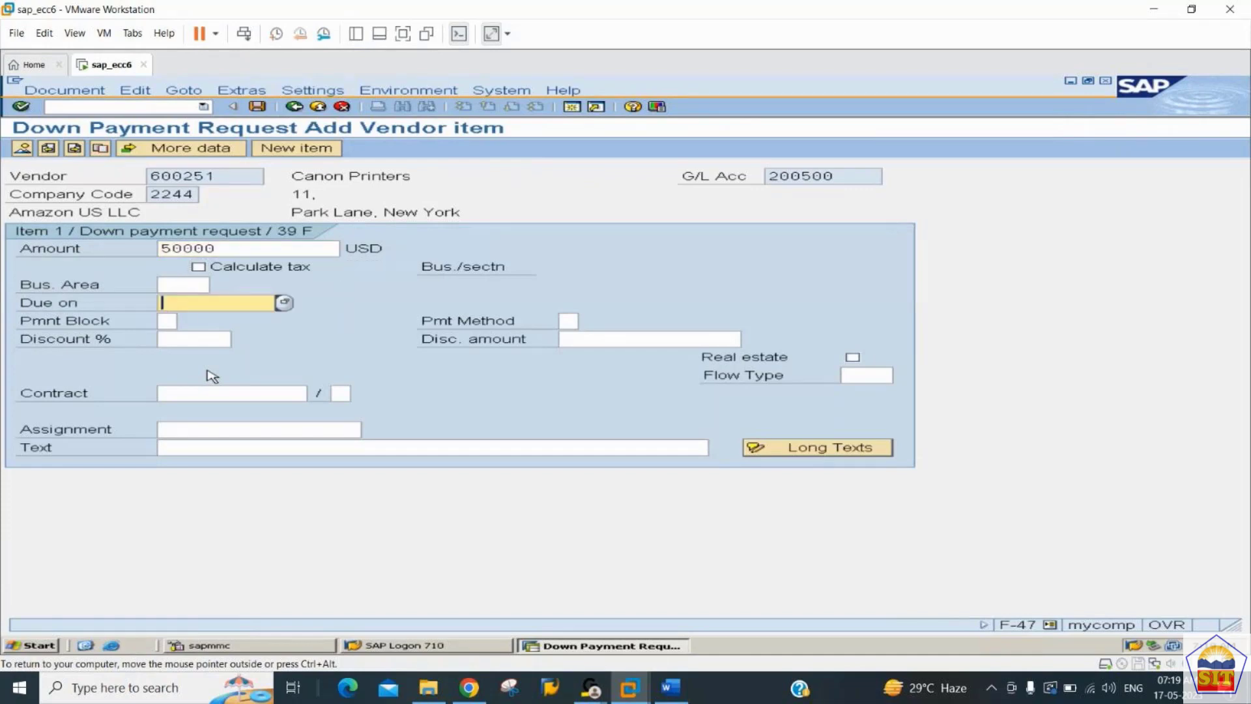
pyautogui.write('17.05.2023')
# Step: Enter "Advance Payment Request" as the item text of the down payment request
pyautogui.press('Tab')
pyautogui.press('Tab')
pyautogui.press('Tab')
pyautogui.press('Tab')
pyautogui.press('Tab')
pyautogui.press('Tab')
pyautogui.press('Tab')
pyautogui.press('Tab')
pyautogui.press('Tab')
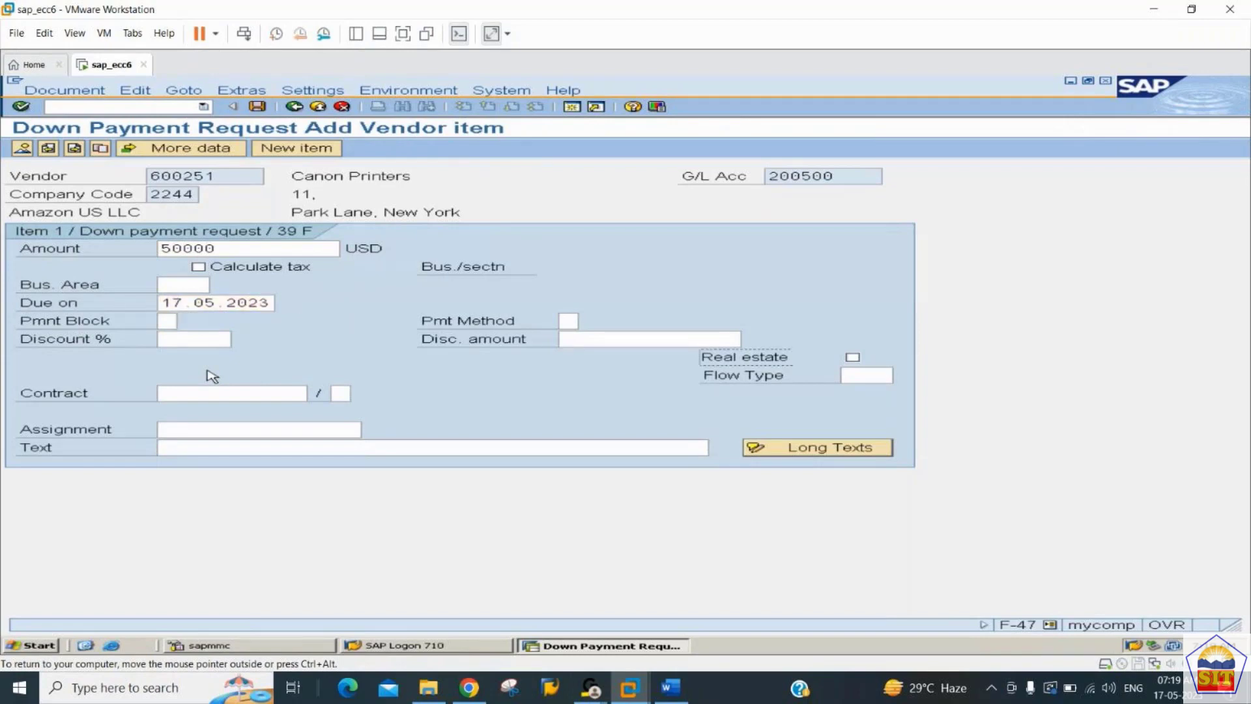
pyautogui.press('Tab')
pyautogui.write('a')
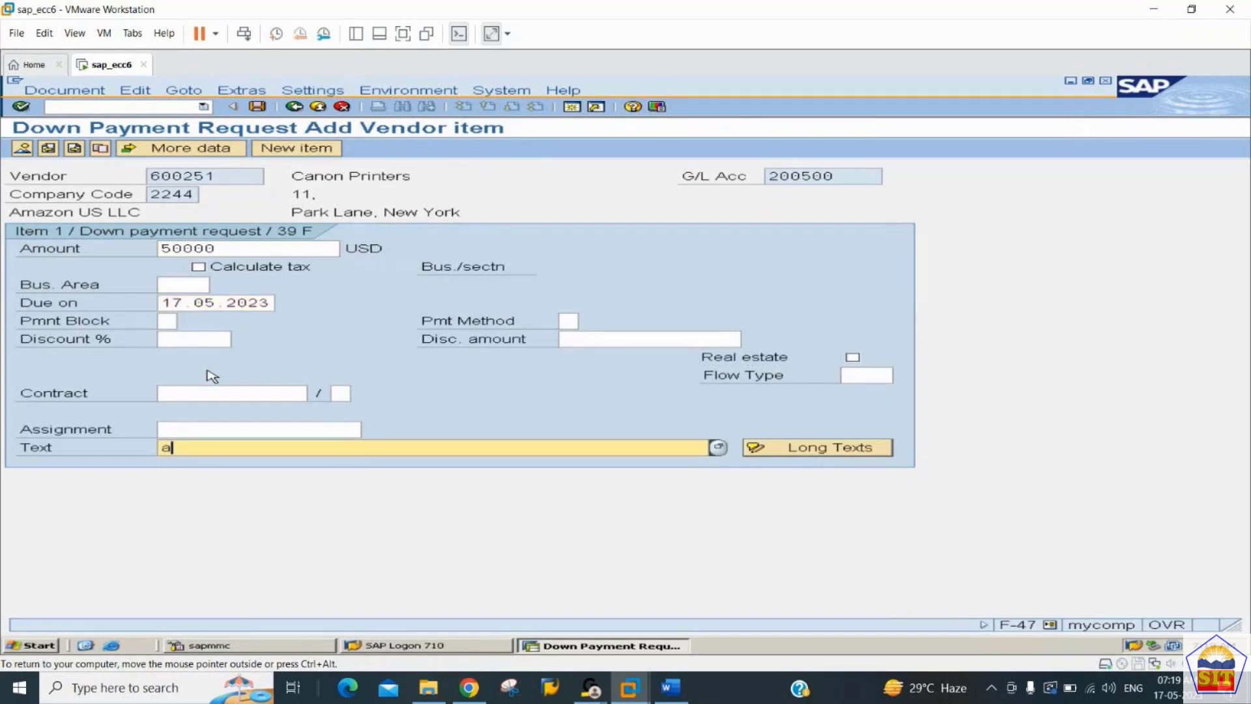
pyautogui.press('BackSpace')
pyautogui.write('Advance p')
pyautogui.press('BackSpace')
pyautogui.write('Payment REqui')
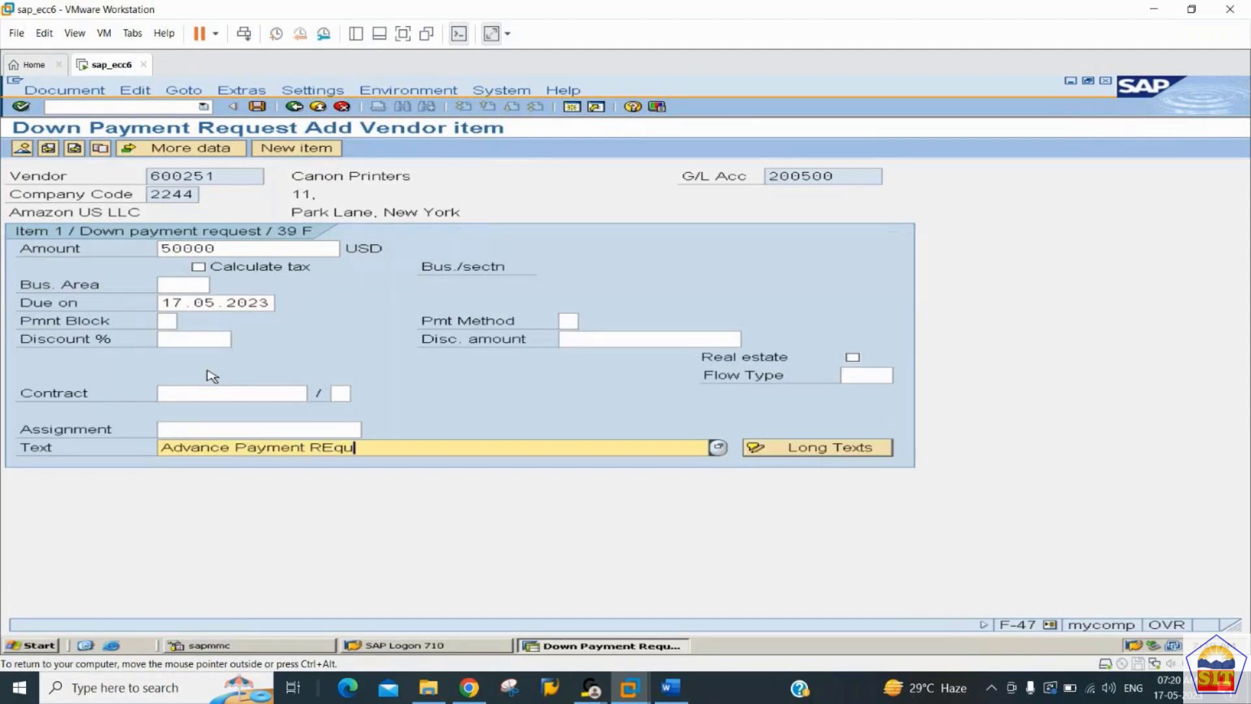
pyautogui.press('BackSpace')
pyautogui.press('BackSpace')
pyautogui.press('BackSpace')
pyautogui.press('BackSpace')
pyautogui.press('BackSpace')
pyautogui.write('e')
pyautogui.press('BackSpace')
pyautogui.write('Request')
# Step: Post the down payment request from its document overview and display the posted document
pyautogui.click(22, 148)
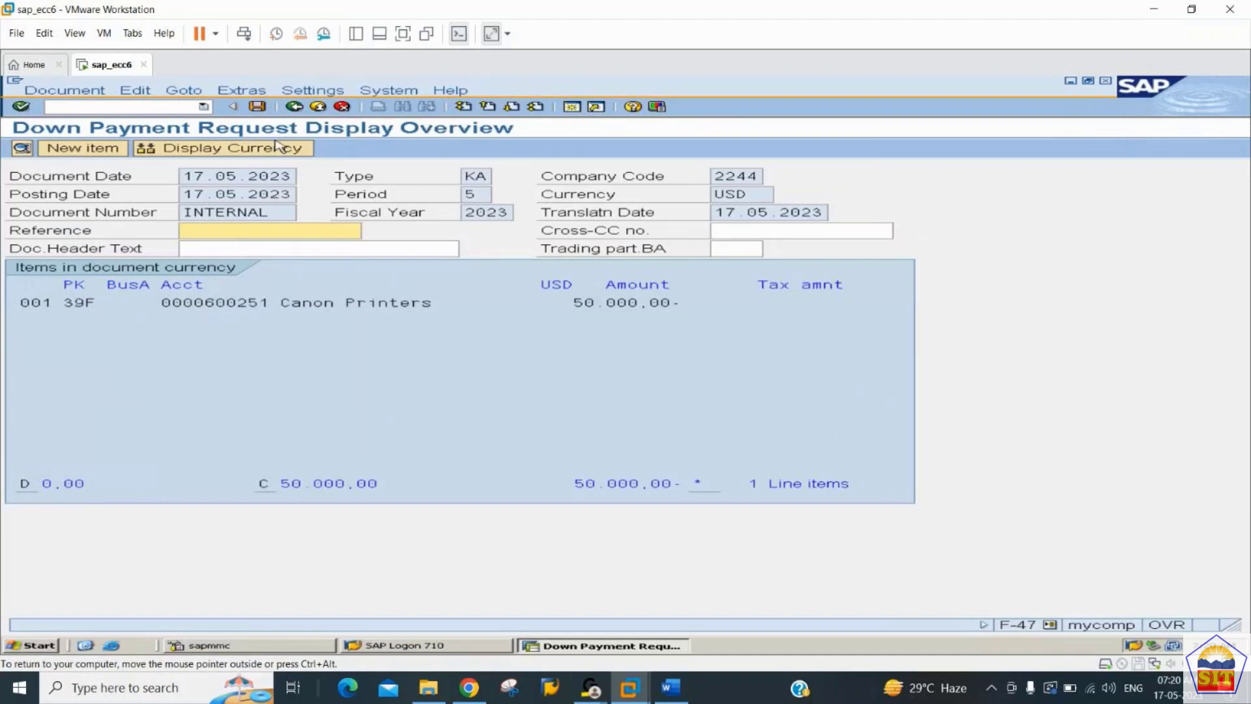
pyautogui.click(258, 107)
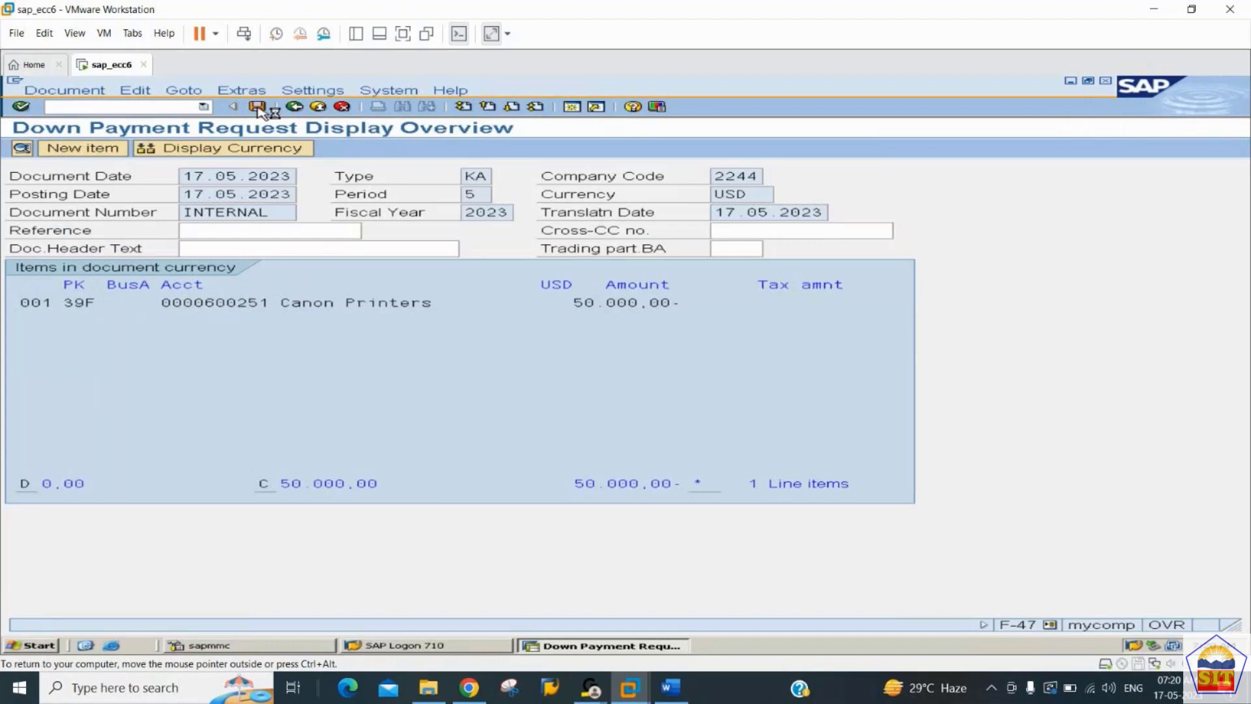
pyautogui.click(68, 93)
pyautogui.click(73, 135)
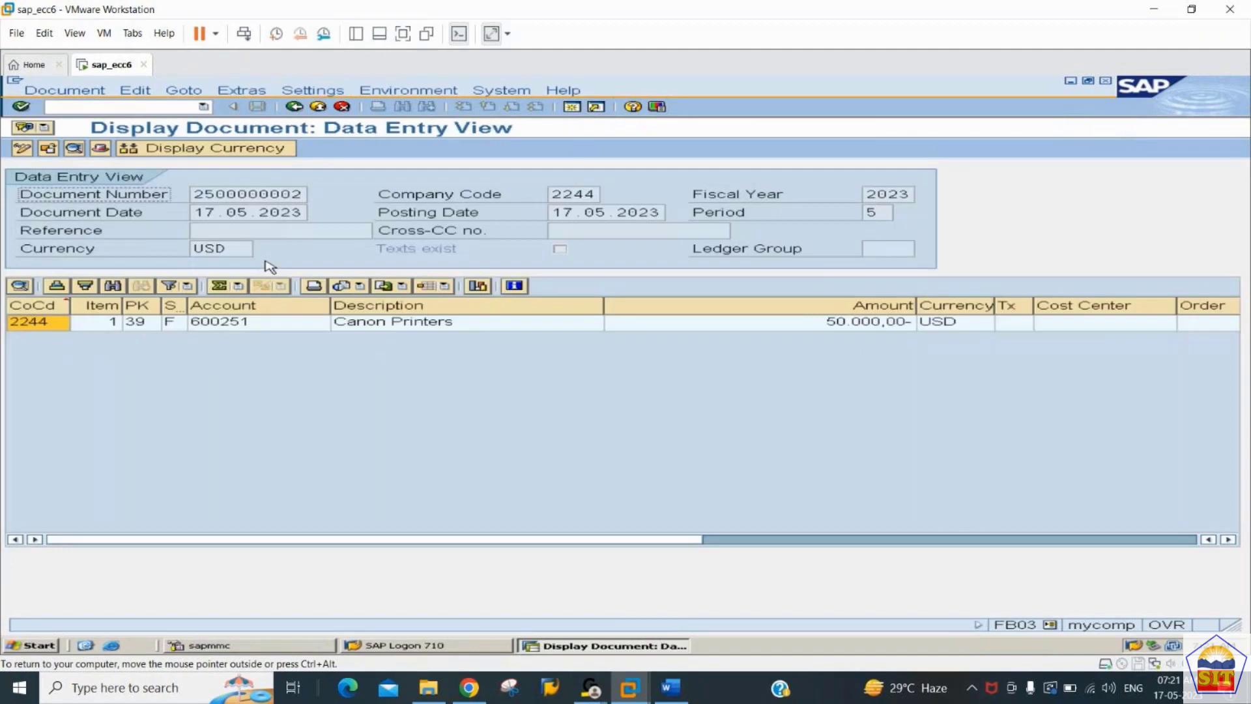
# Step: Open the vendor line item of the posted document and compare its vendor account with the assigned G/L account
pyautogui.click(235, 325)
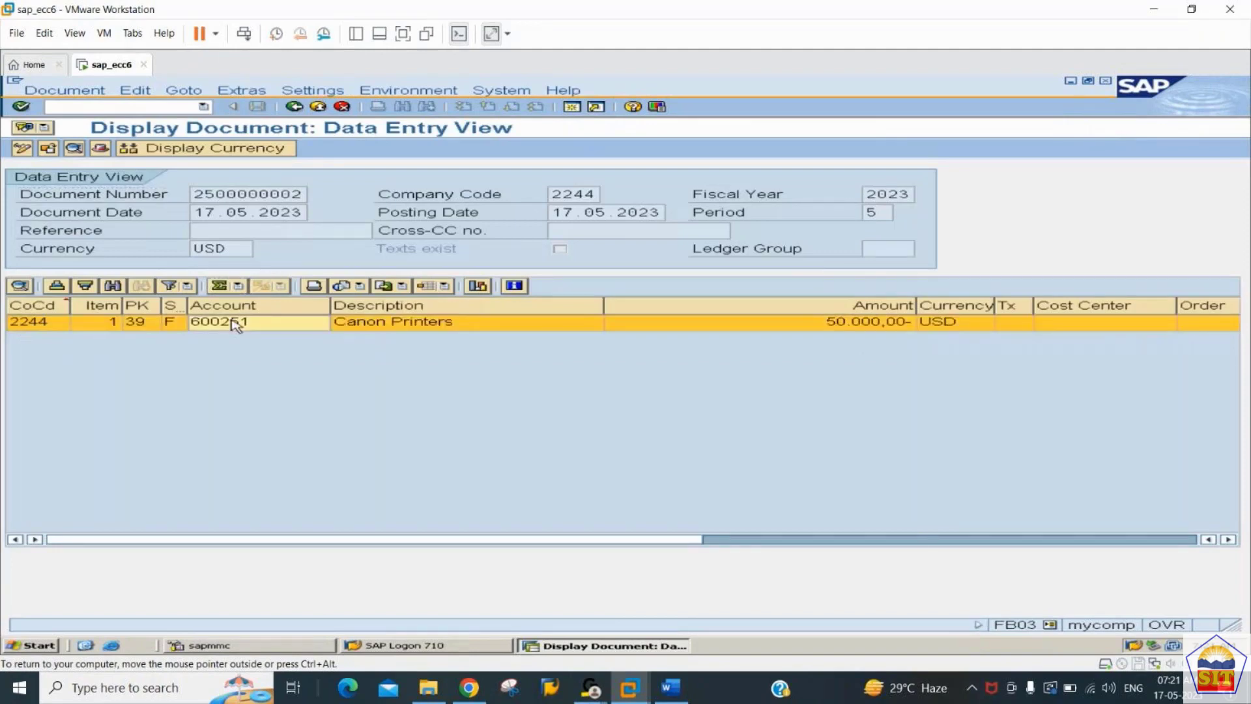
pyautogui.doubleClick(235, 324)
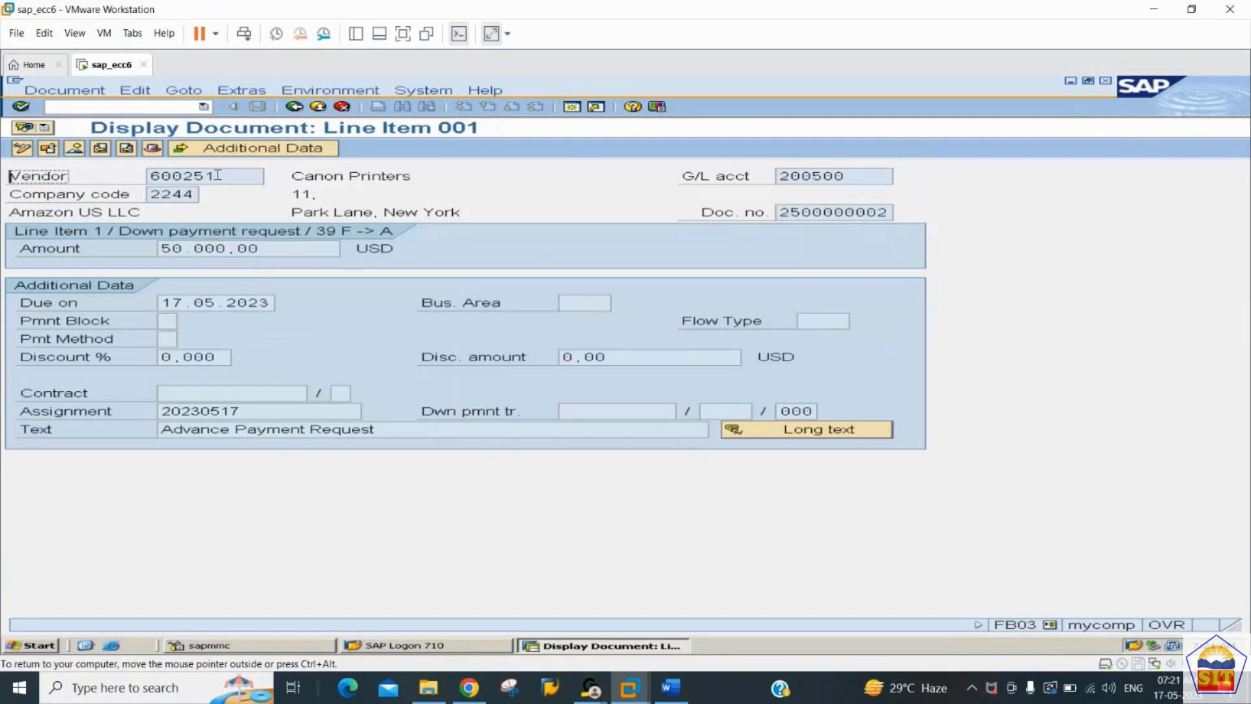
pyautogui.doubleClick(218, 174)
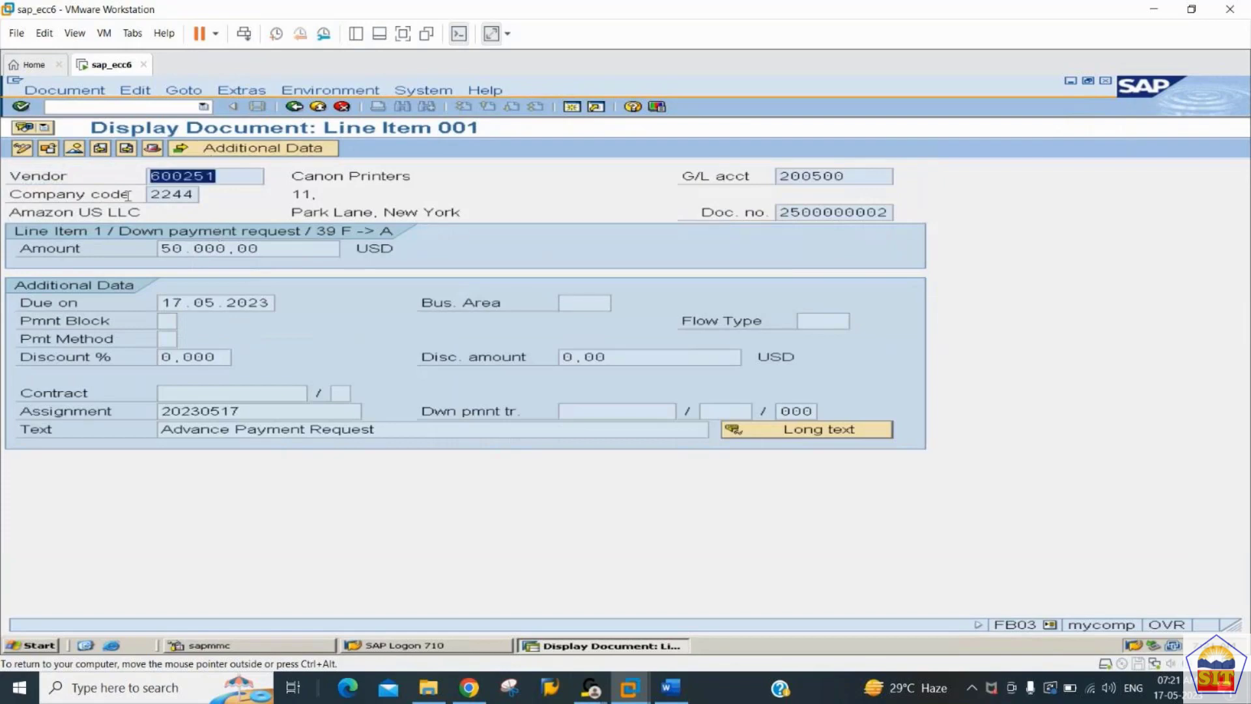
pyautogui.doubleClick(868, 178)
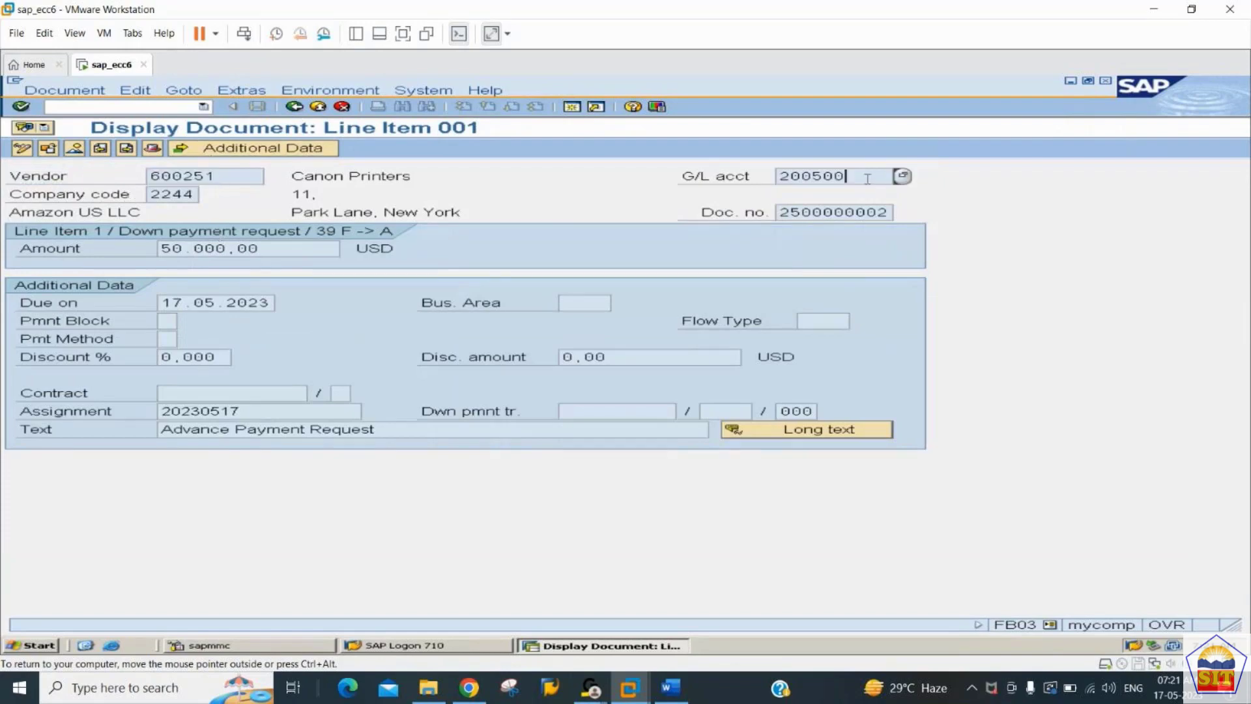
pyautogui.doubleClick(258, 176)
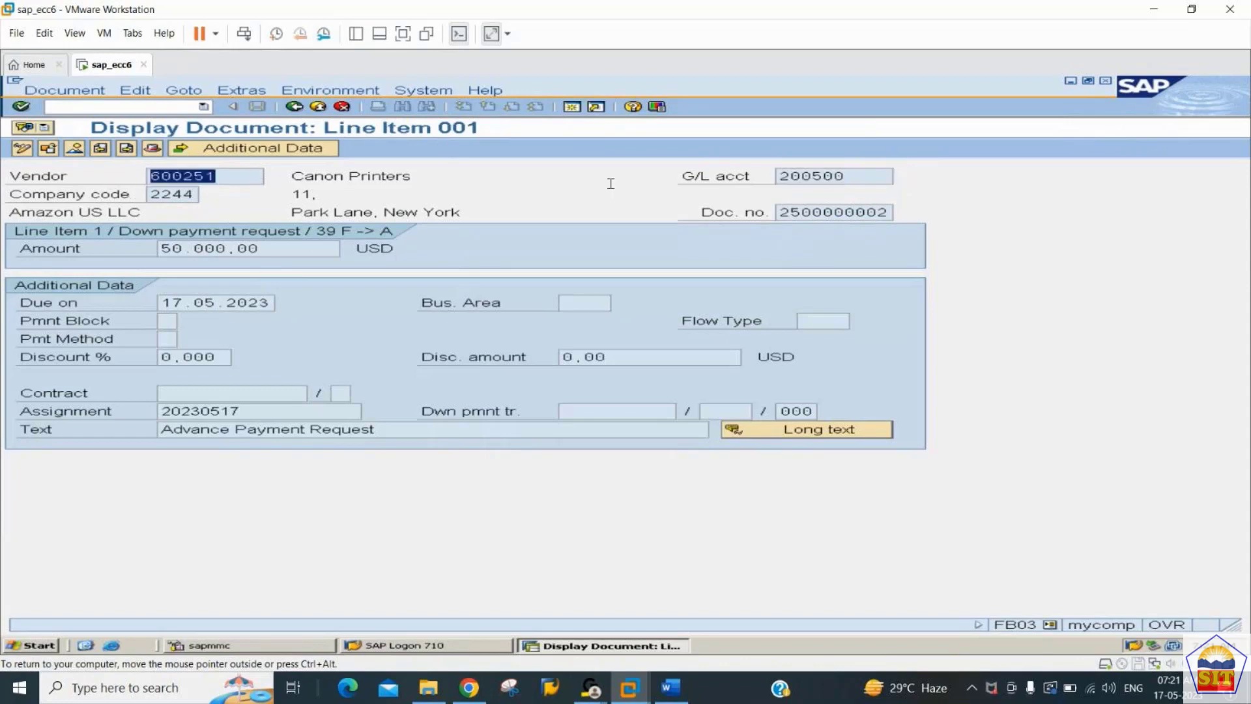
pyautogui.doubleClick(857, 176)
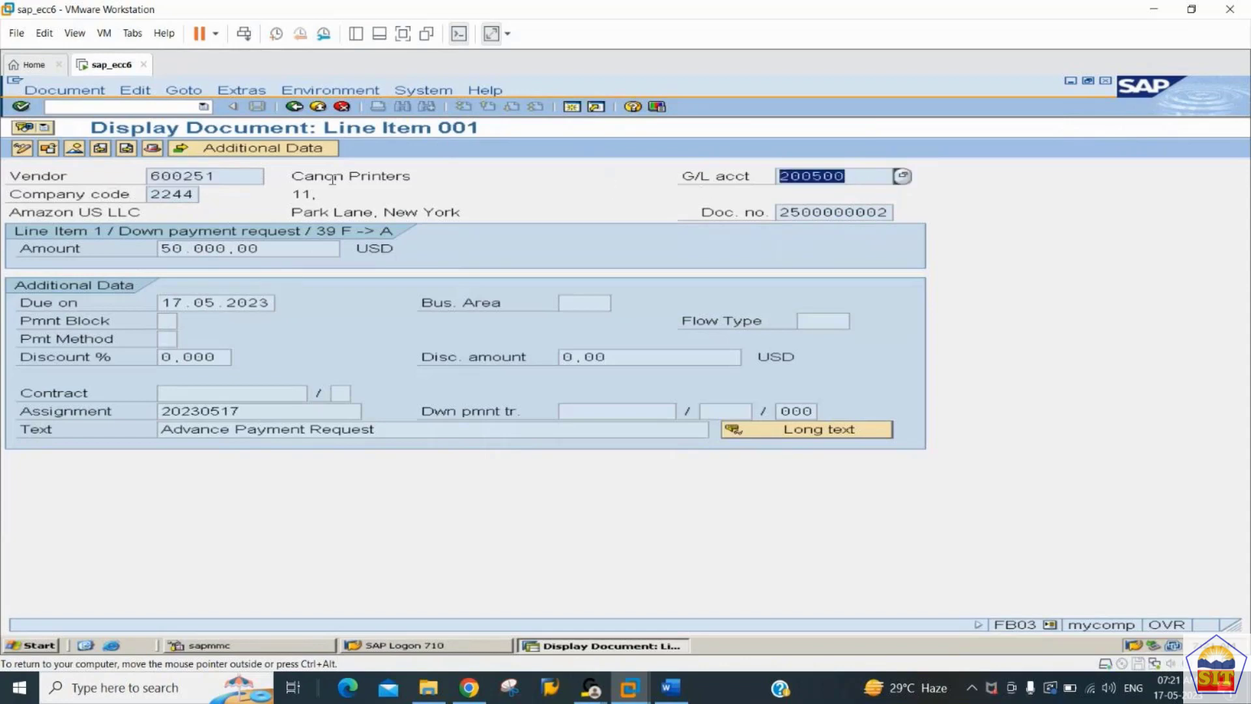
pyautogui.doubleClick(230, 179)
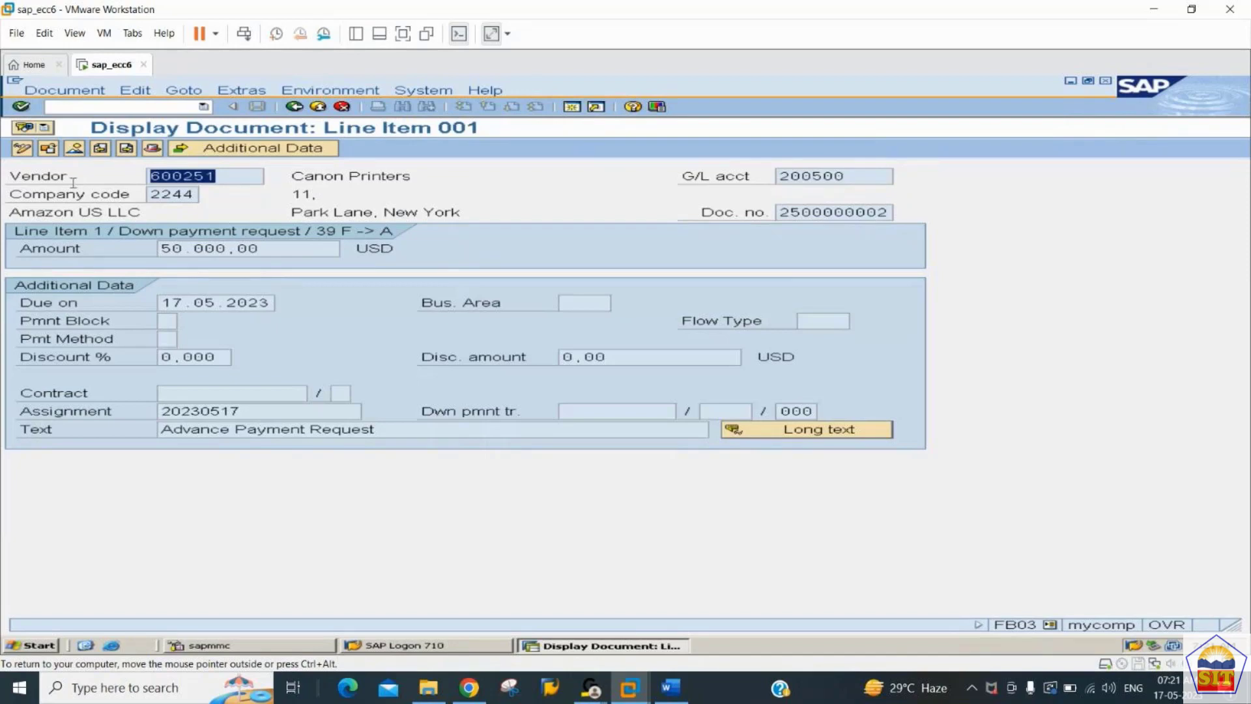
pyautogui.click(851, 174)
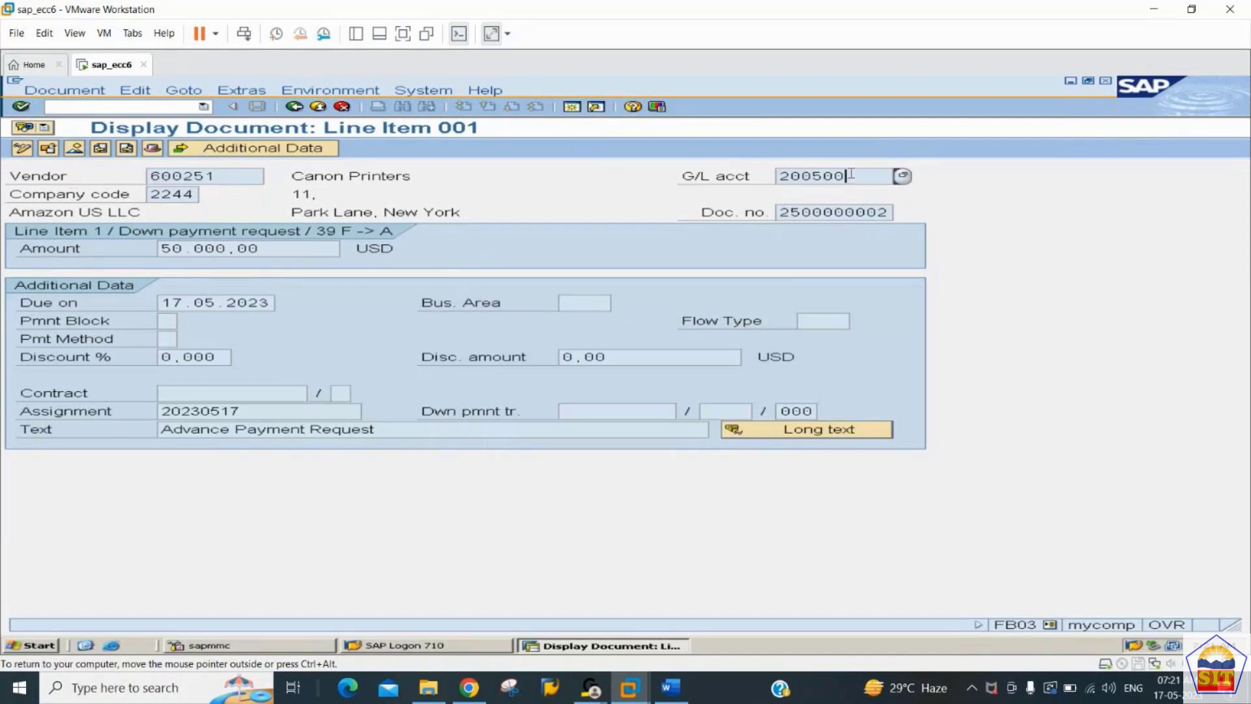
pyautogui.doubleClick(850, 174)
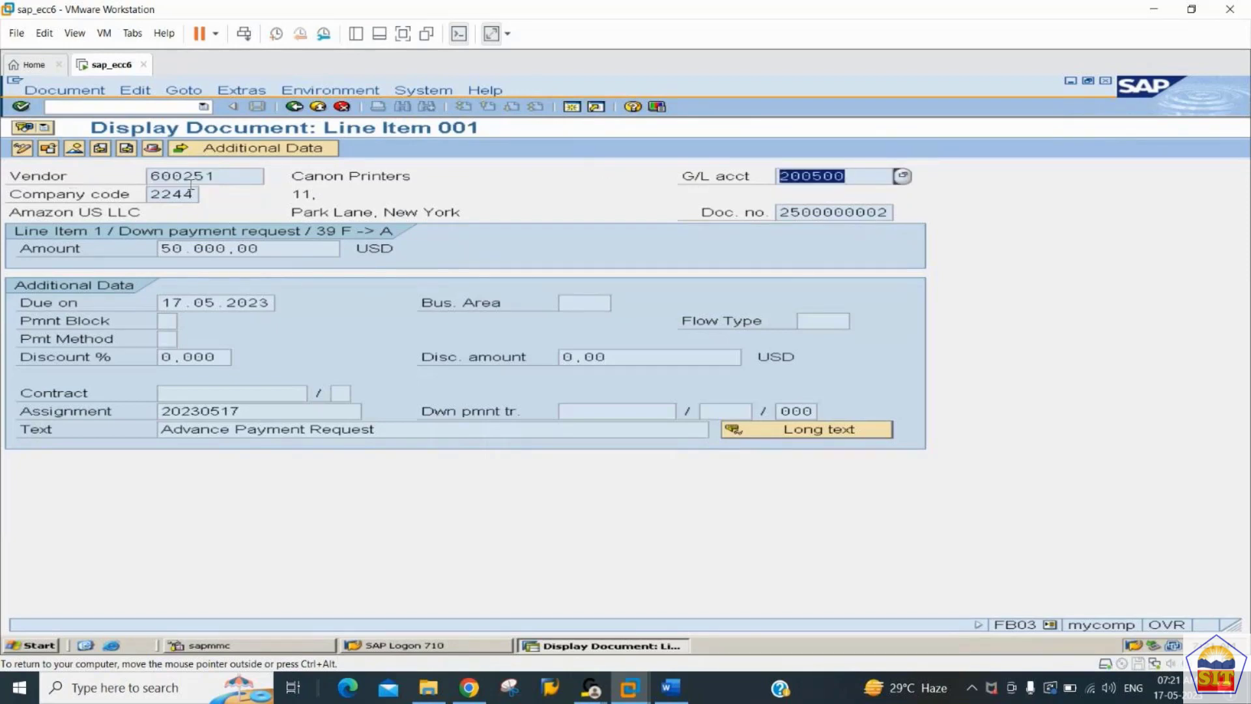
pyautogui.click(248, 183)
pyautogui.doubleClick(248, 183)
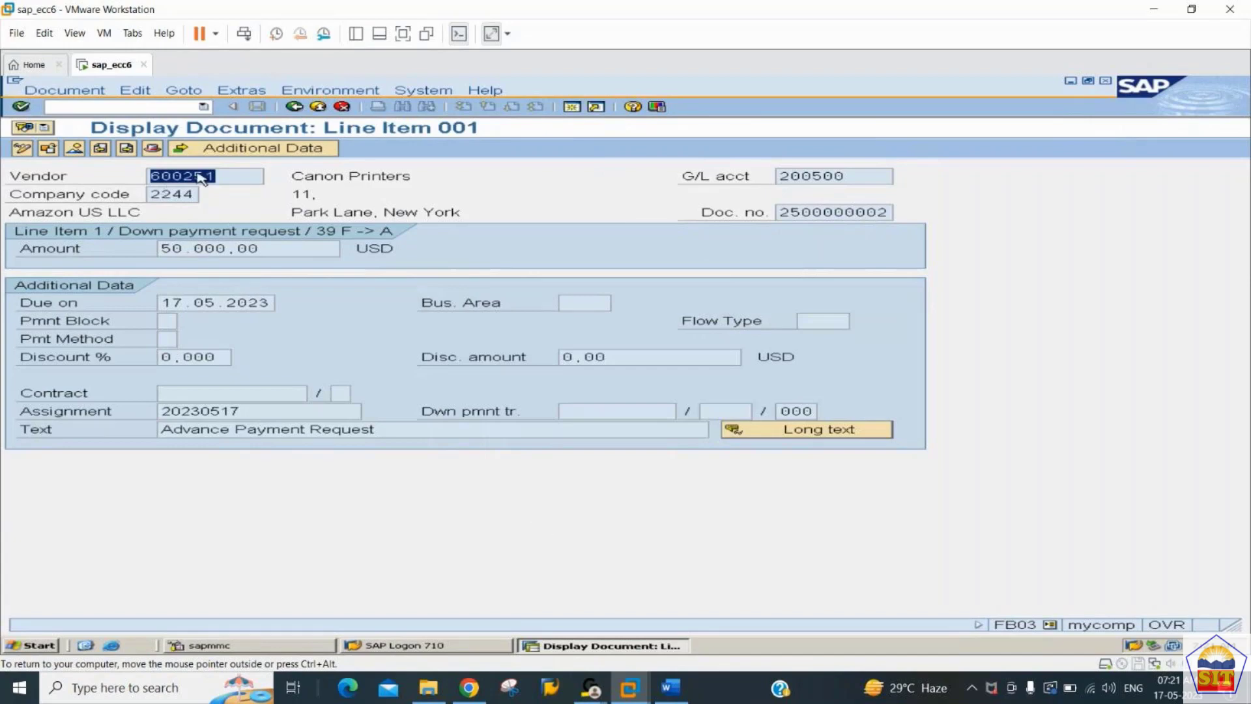
# Step: Check the Word notes briefly, return to SAP and run FS10N for G/L account 200500, company code 2244, fiscal year 2023
pyautogui.click(670, 688)
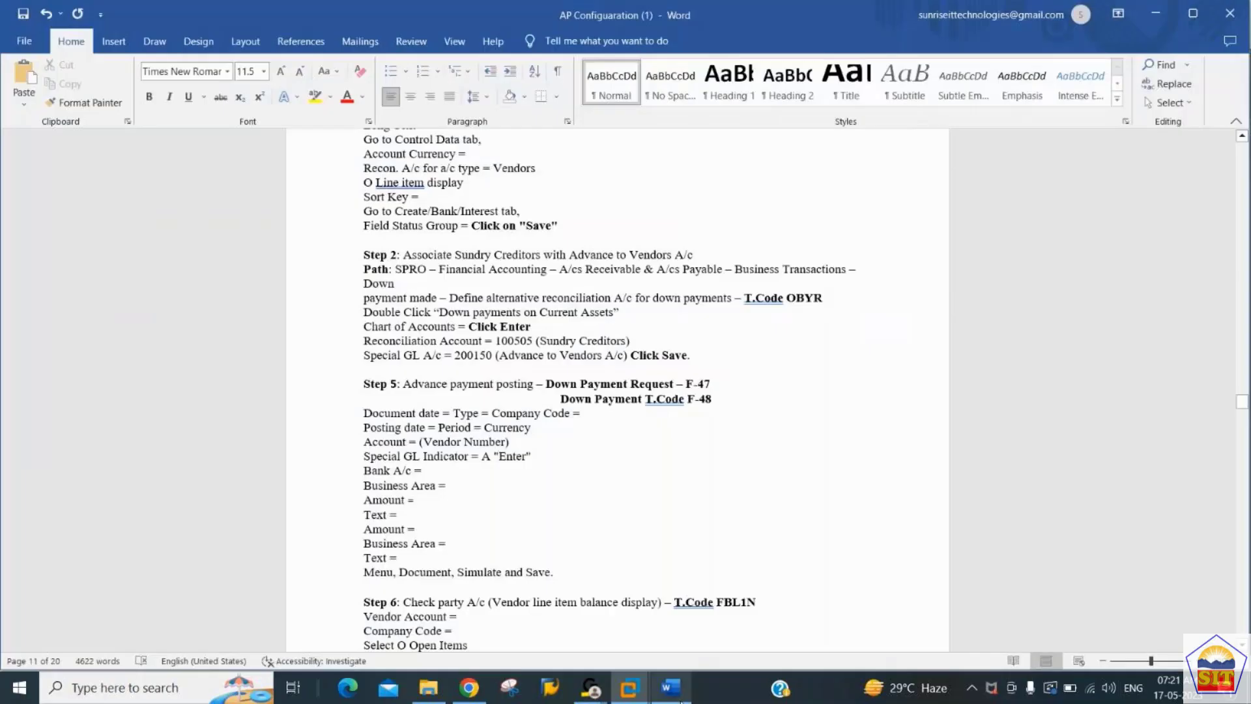
pyautogui.click(680, 697)
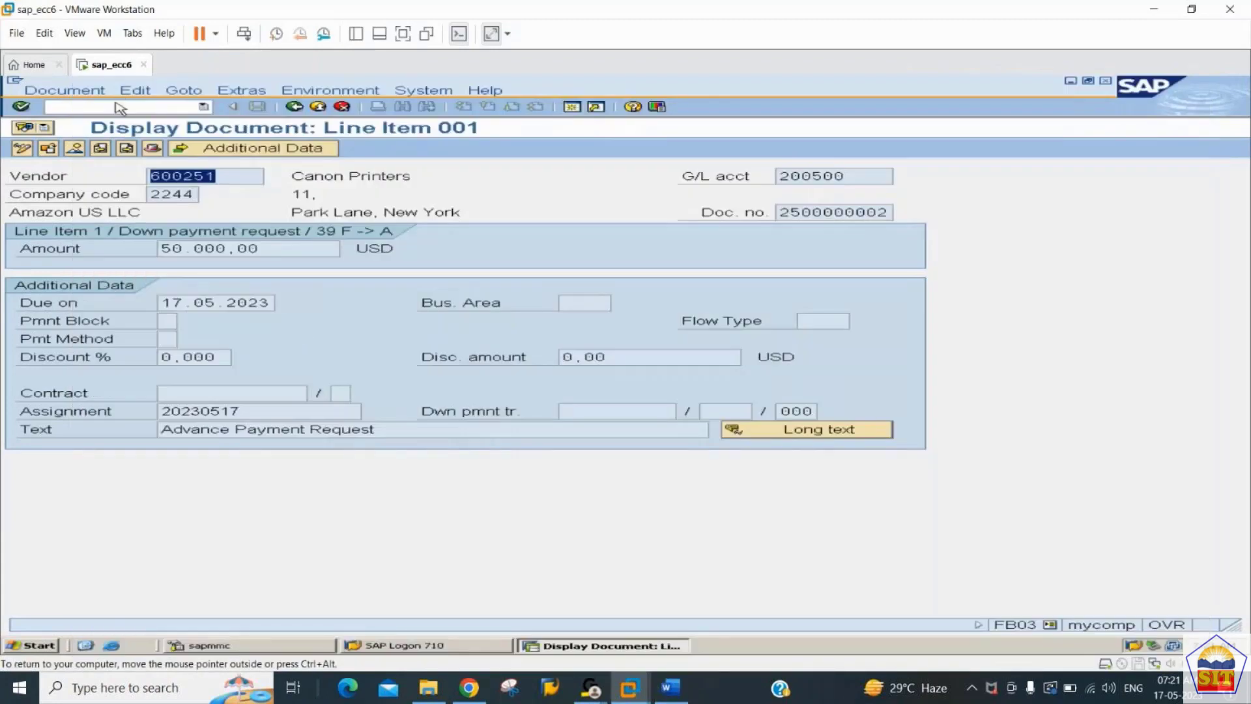
pyautogui.click(115, 106)
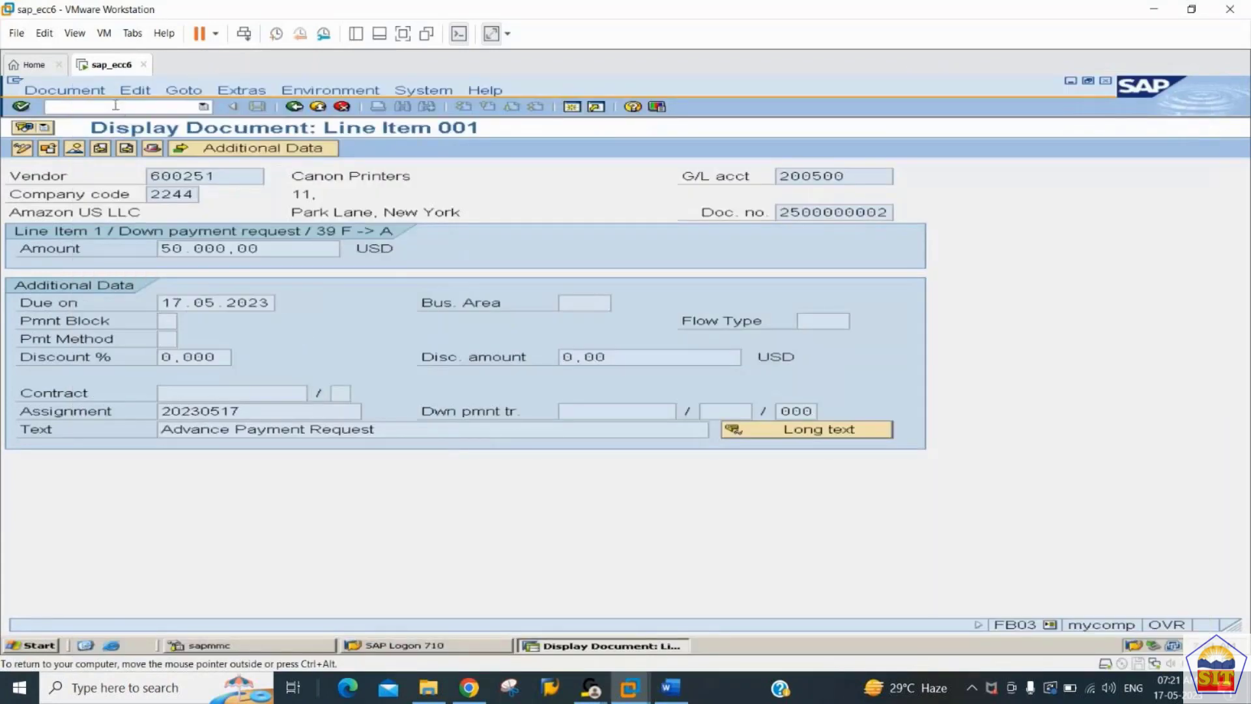
pyautogui.write('/nfs10n')
pyautogui.press('Return')
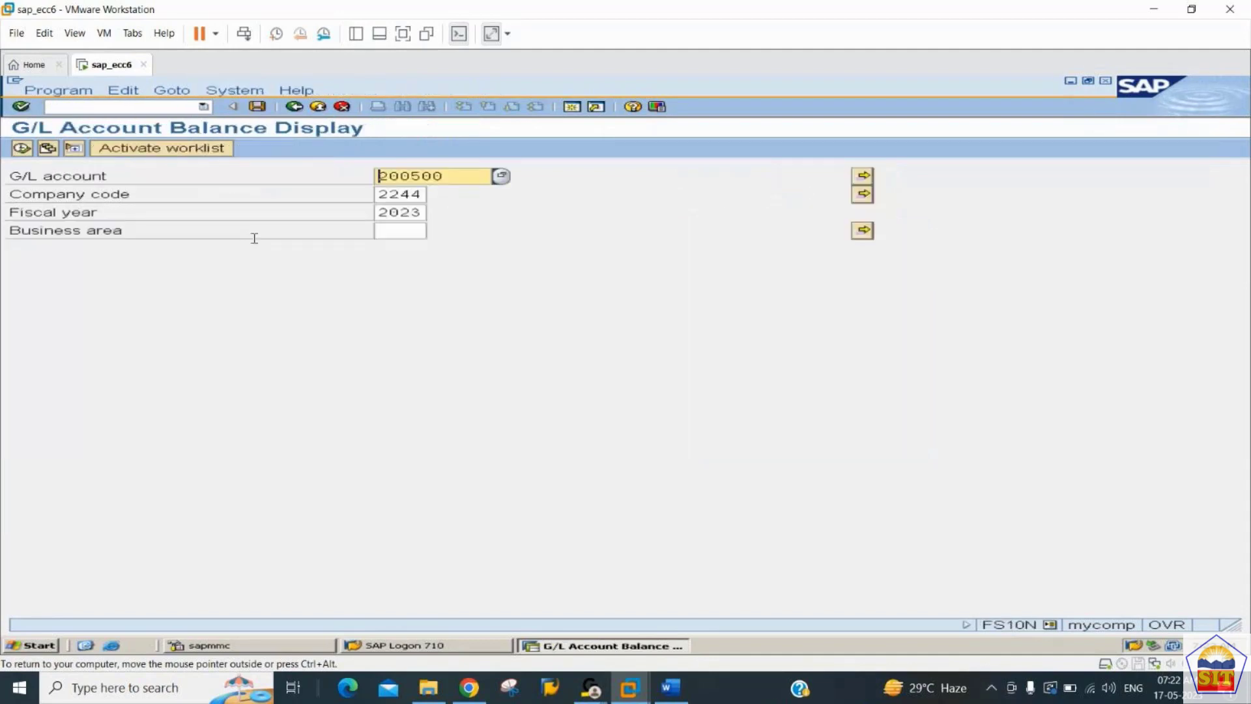
pyautogui.click(21, 148)
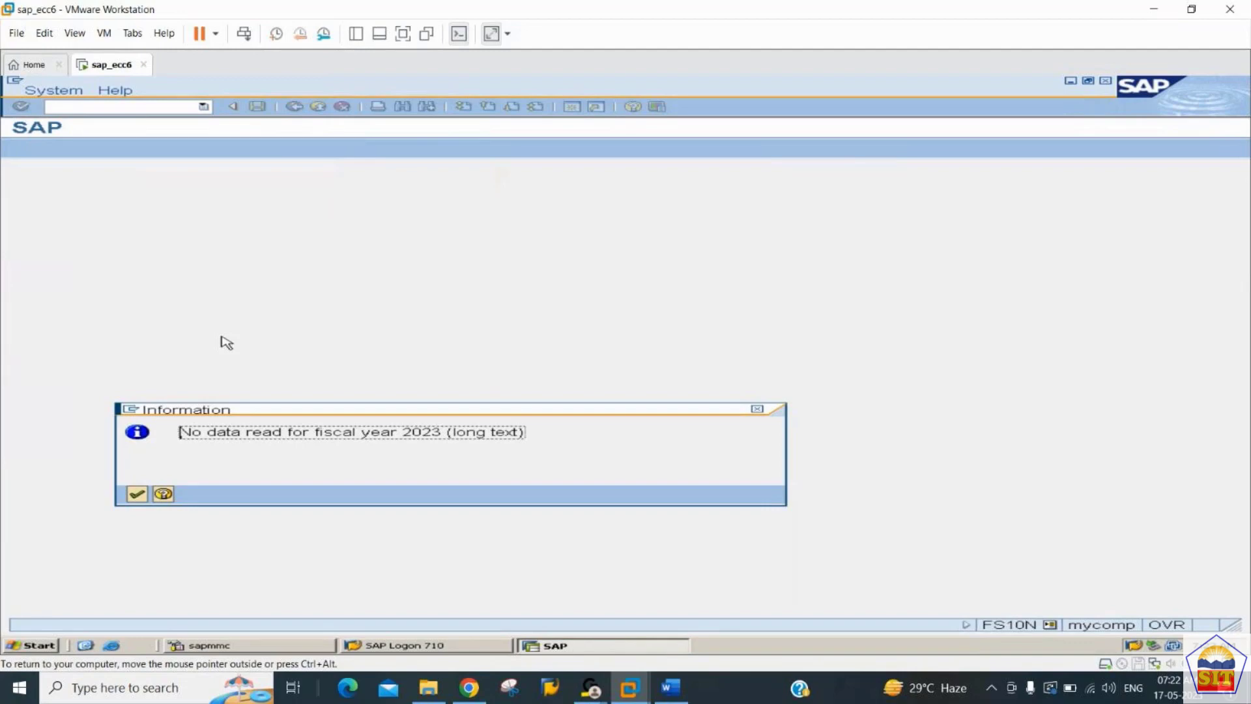
pyautogui.press('Return')
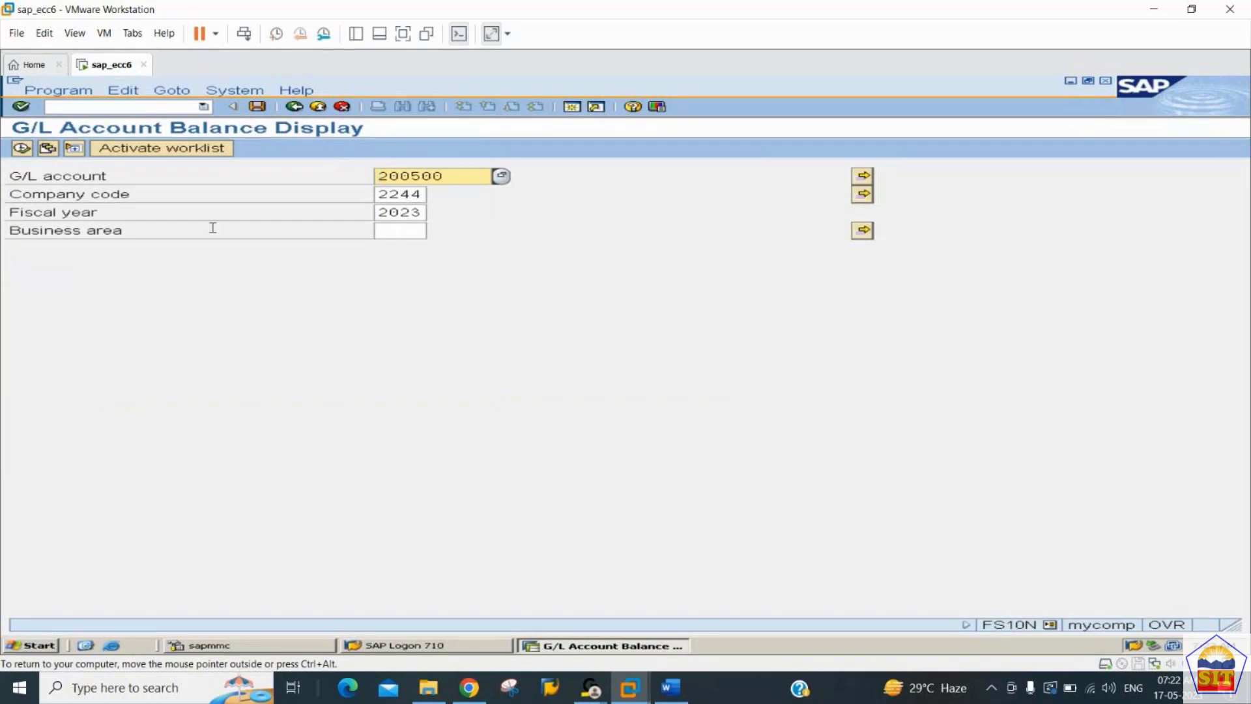
# Step: Start transaction F-48 to post a vendor down payment and set the document date to 17.05.2023
pyautogui.click(114, 108)
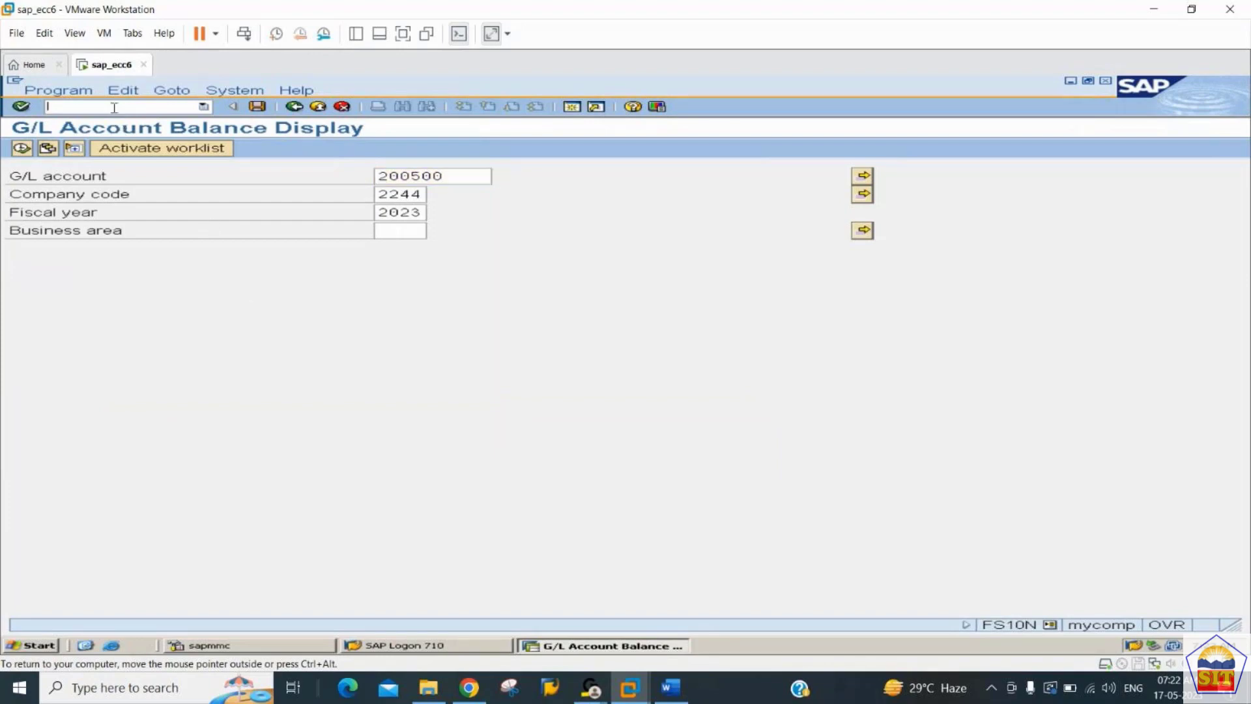
pyautogui.write('/nf-48')
pyautogui.press('Return')
pyautogui.write('17')
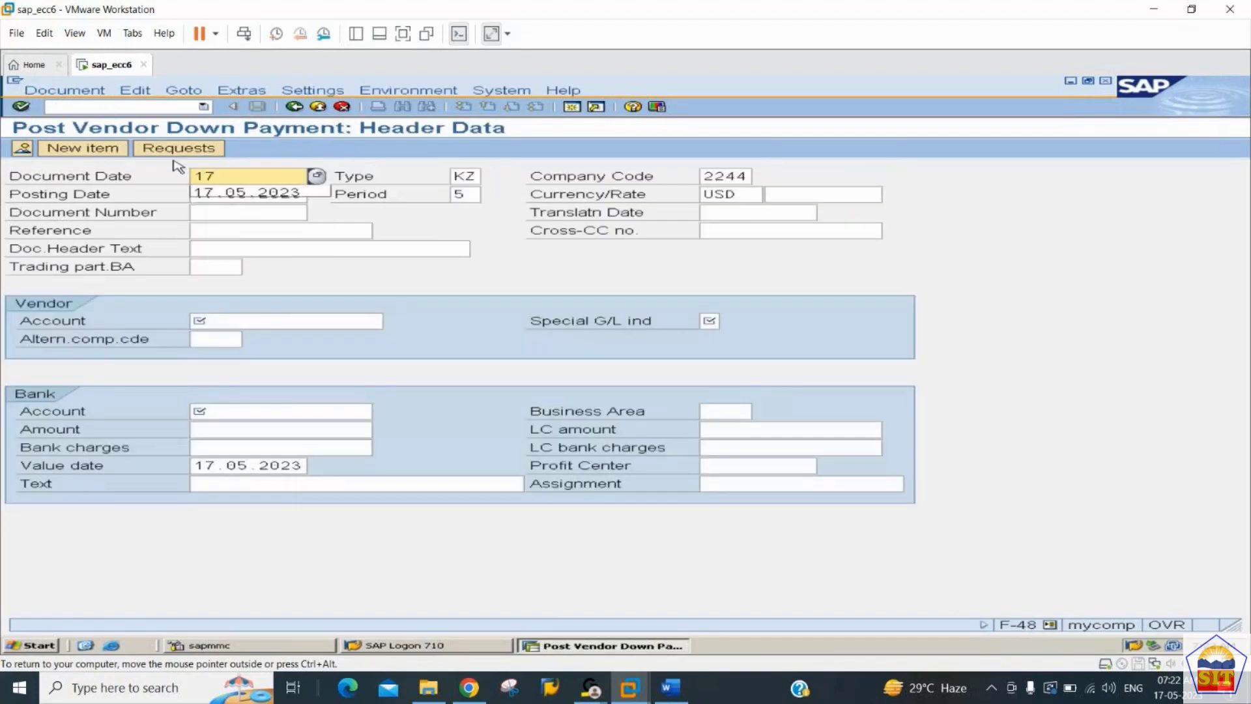
pyautogui.press('Down')
pyautogui.press('Tab')
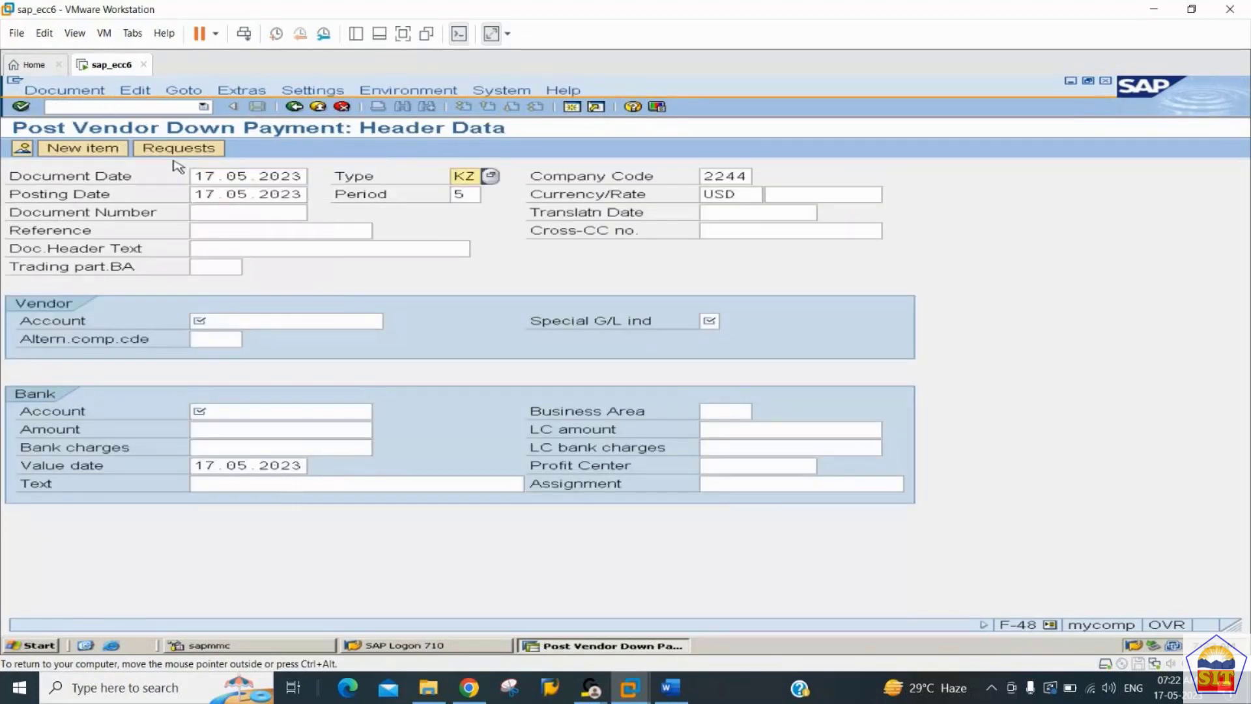
# Step: Enter the vendor's account number for the down payment with special G/L indicator A
pyautogui.press('Tab')
pyautogui.press('Tab')
pyautogui.press('Tab')
pyautogui.press('Tab')
pyautogui.press('Tab')
pyautogui.press('Tab')
pyautogui.press('Tab')
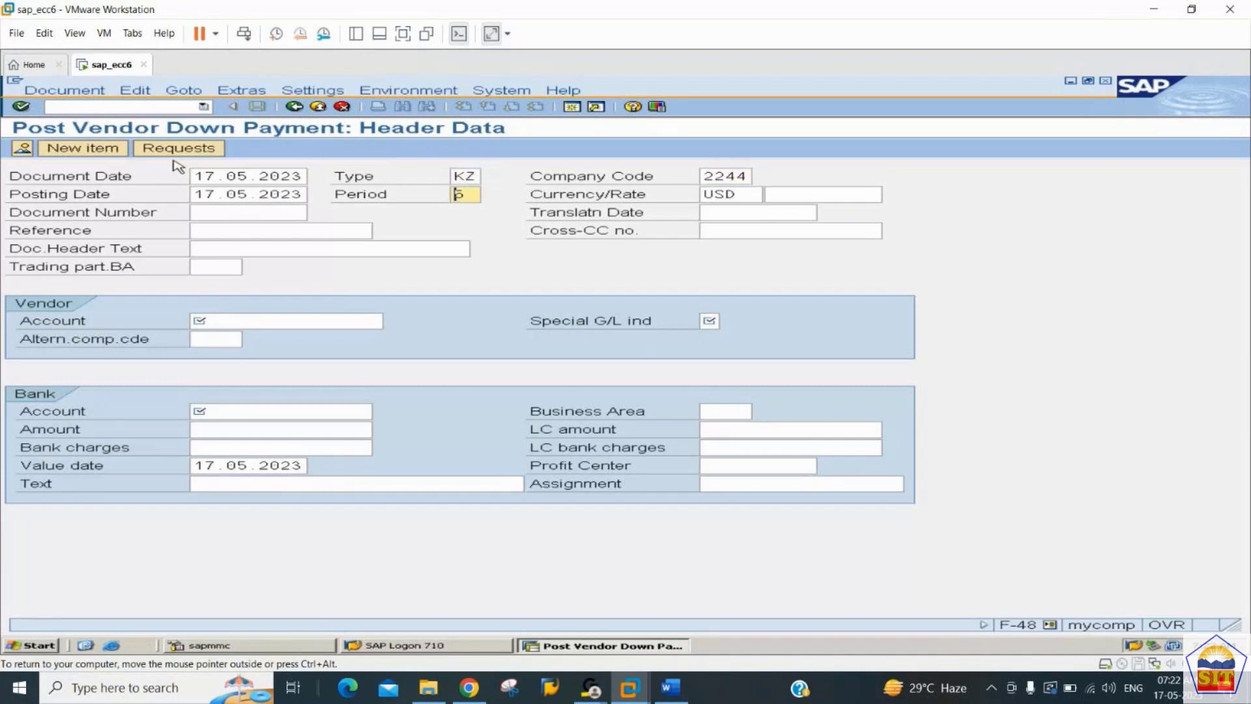
pyautogui.press('Tab')
pyautogui.press('Tab')
pyautogui.press('Tab')
pyautogui.press('Tab')
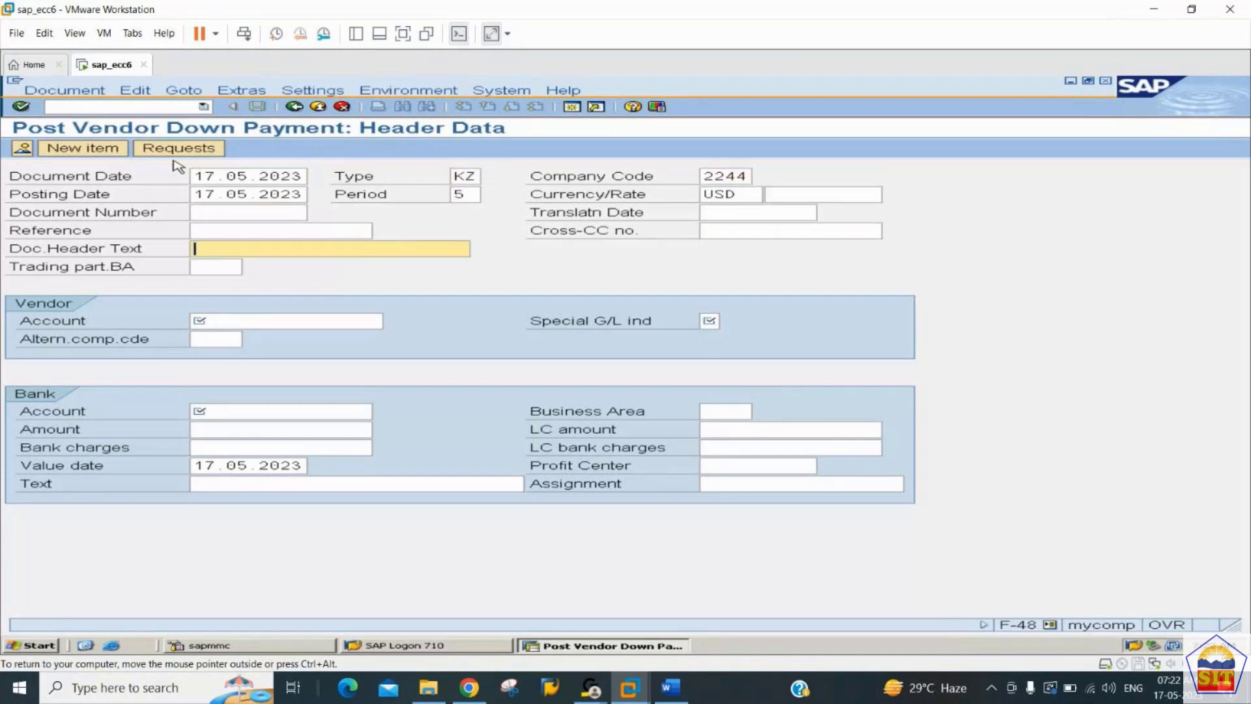
pyautogui.press('BackSpace')
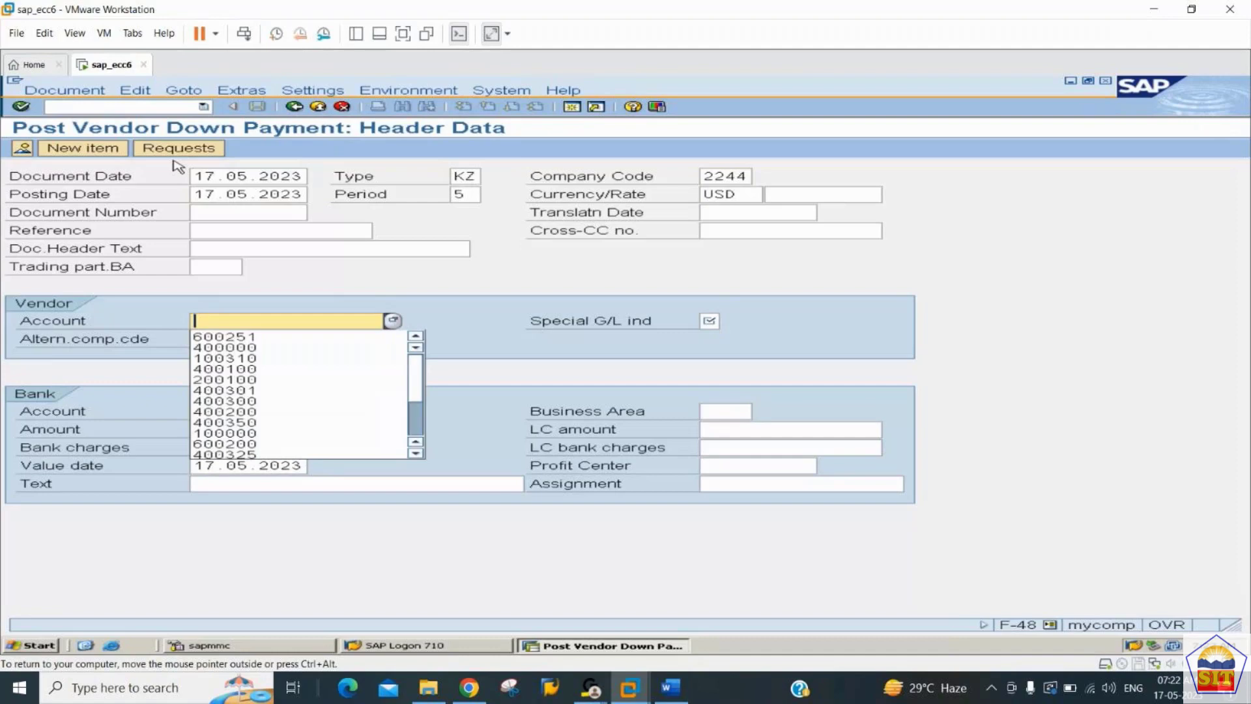
pyautogui.press('Down')
pyautogui.press('Tab')
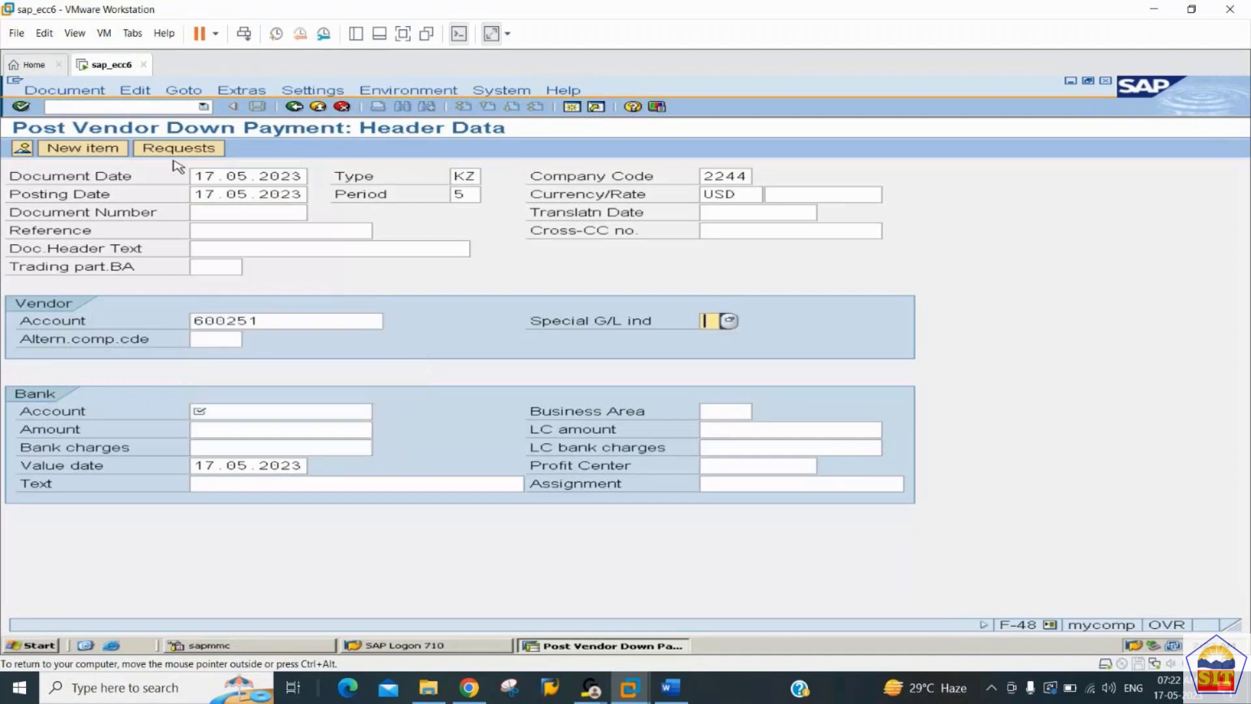
pyautogui.write('A')
pyautogui.press('Tab')
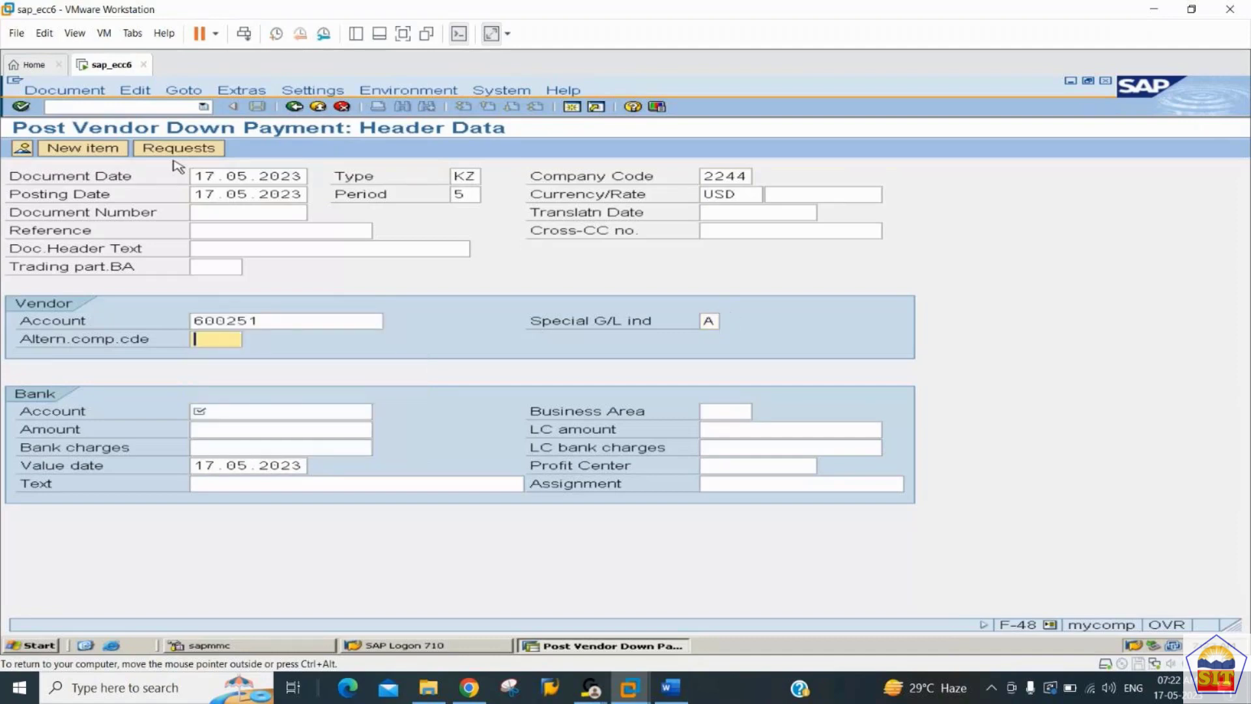
# Step: Set the bank account of the down payment to 200100 and continue to its amount
pyautogui.press('Tab')
pyautogui.press('Tab')
pyautogui.hotkey('shift', 'Tab')
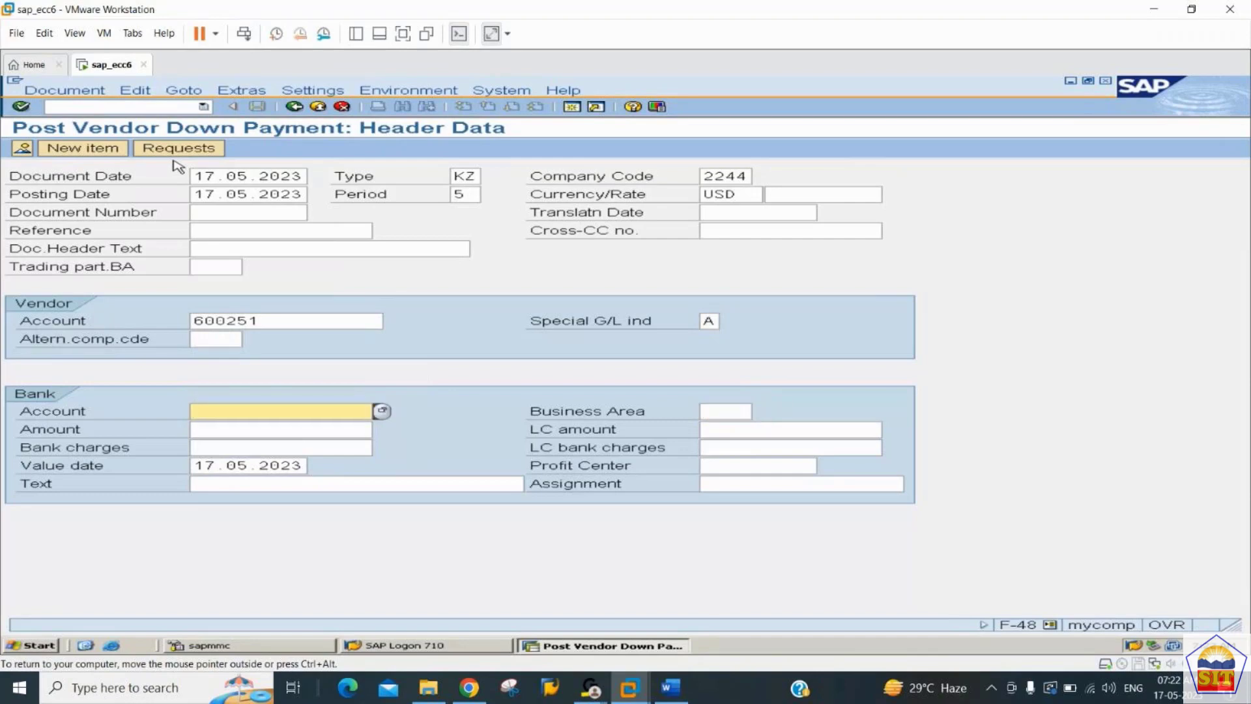
pyautogui.write('200100')
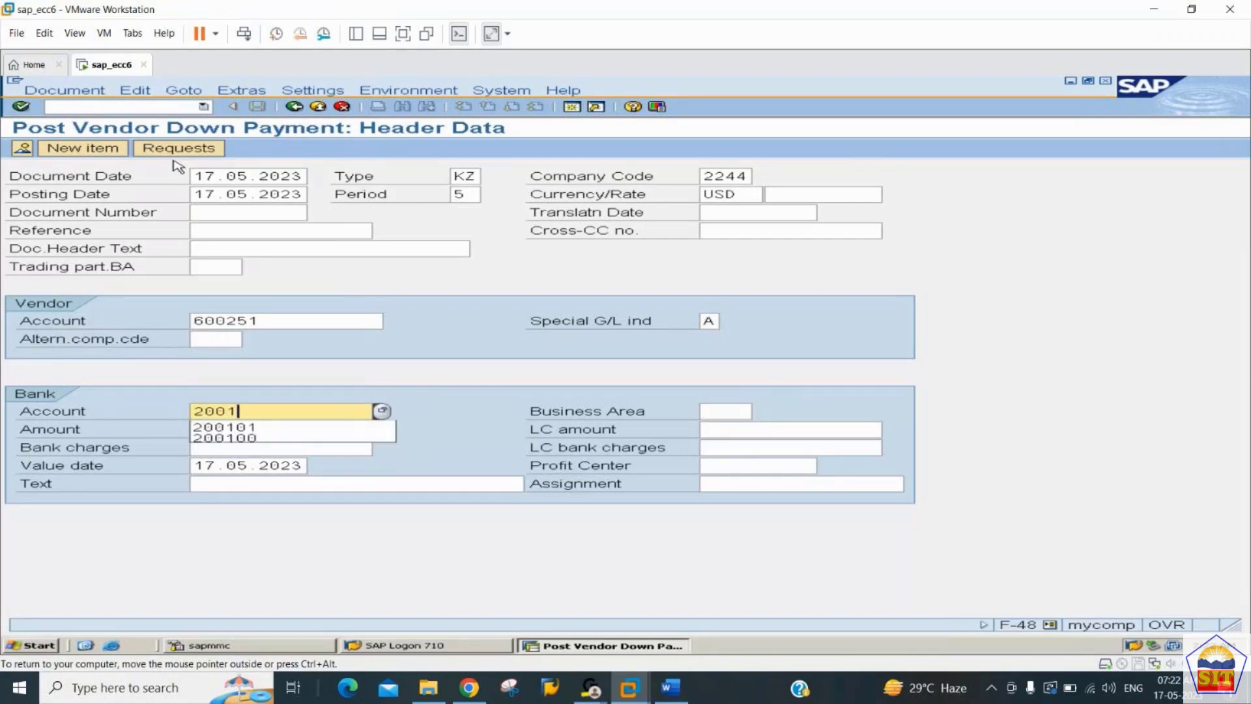
pyautogui.press('Tab')
pyautogui.press('Tab')
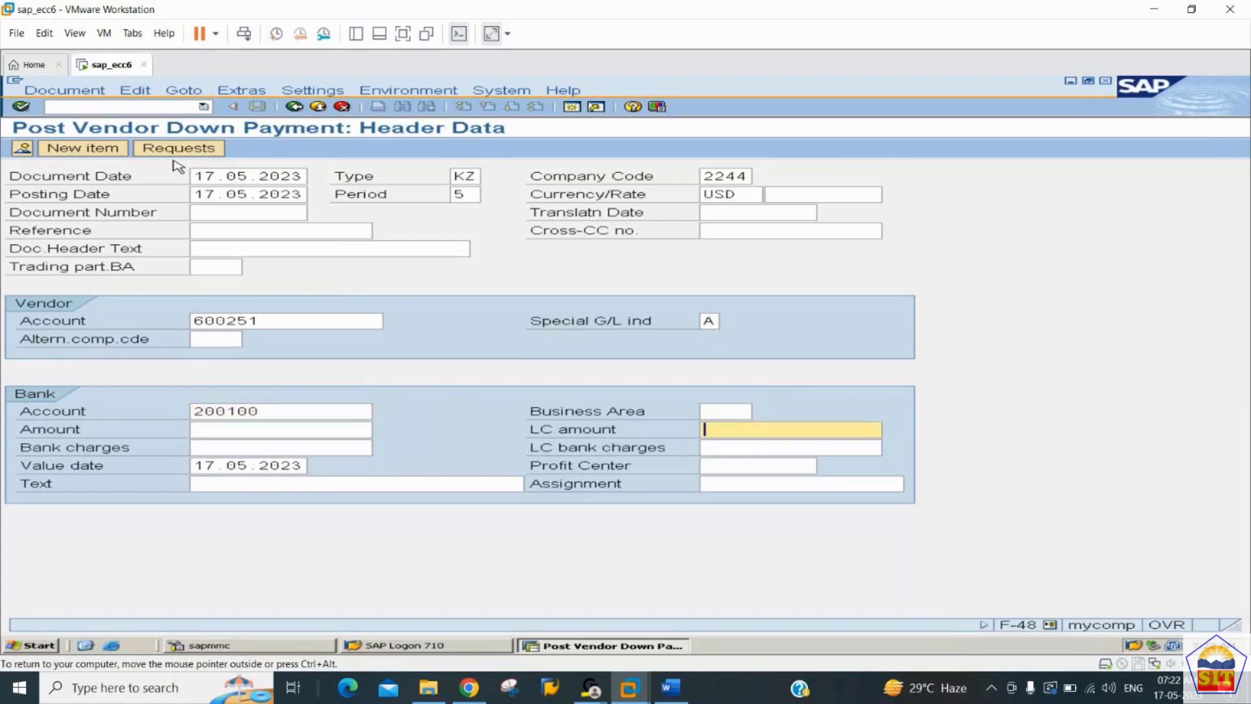
pyautogui.hotkey('shift', 'Tab')
pyautogui.hotkey('shift', 'Tab')
pyautogui.hotkey('shift', 'Tab')
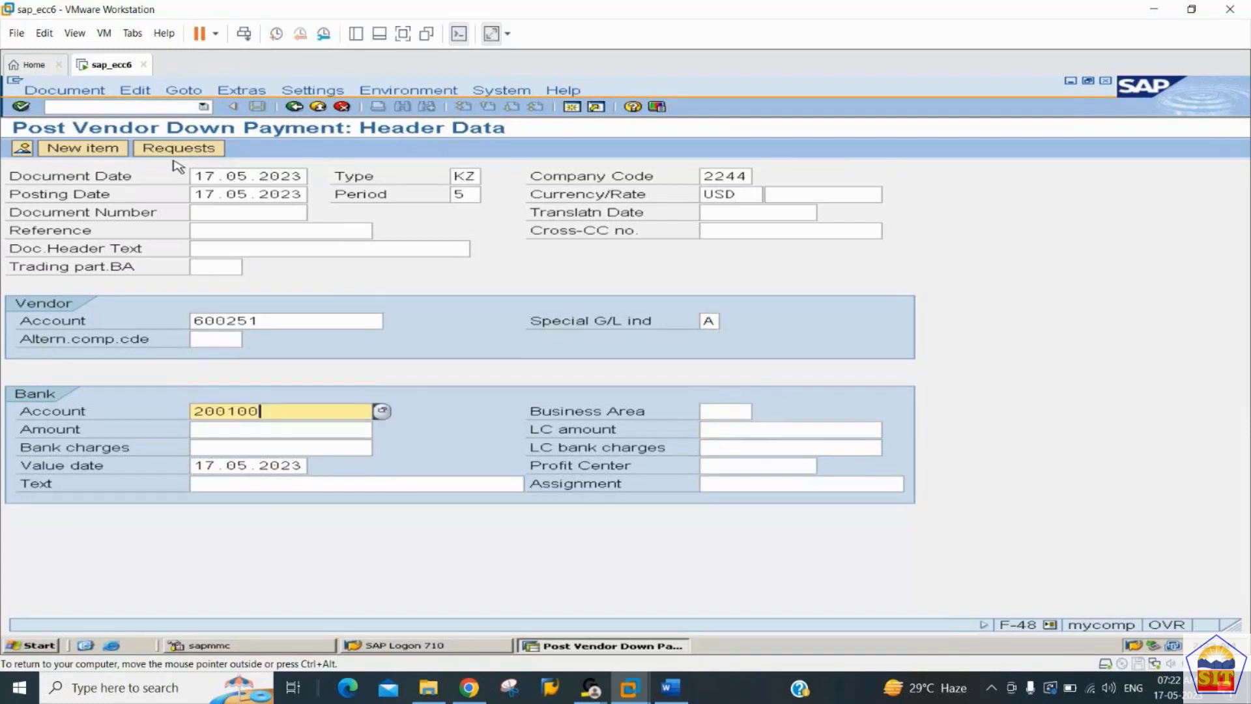
pyautogui.press('Tab')
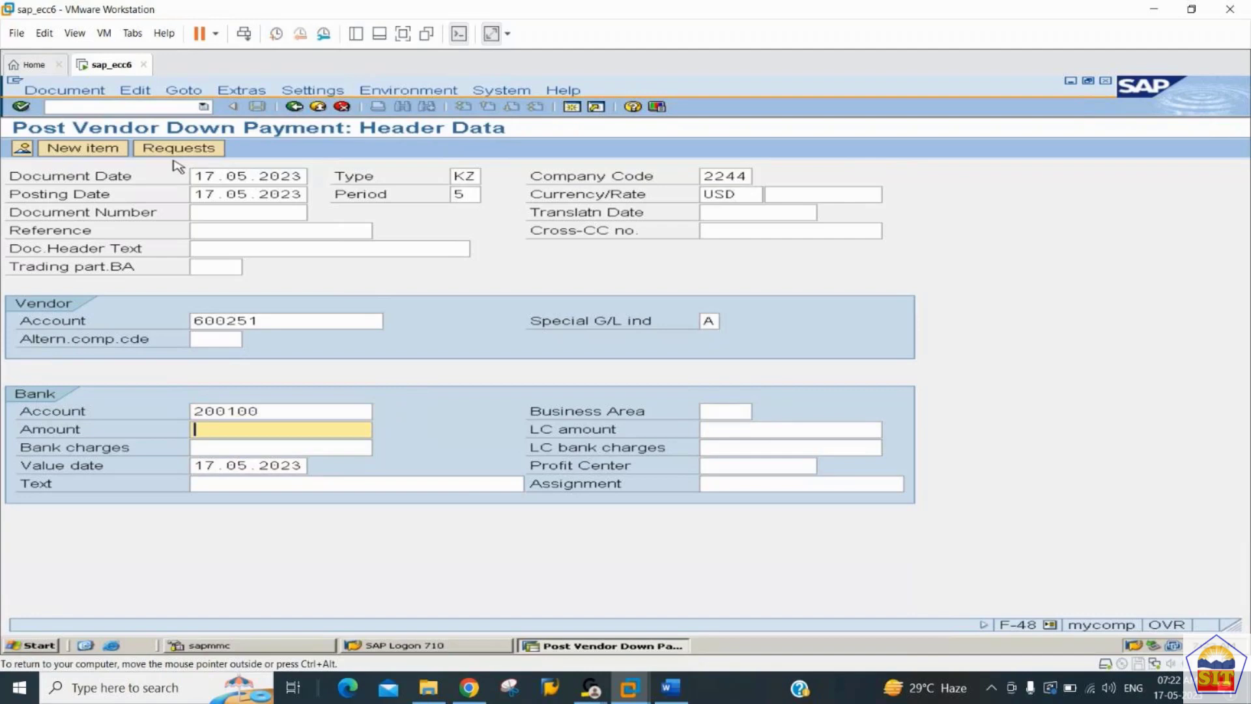
# Step: Set the bank amount of the down payment to 50000 and its text to "advance payment to vendor"
pyautogui.write('50000')
pyautogui.press('Tab')
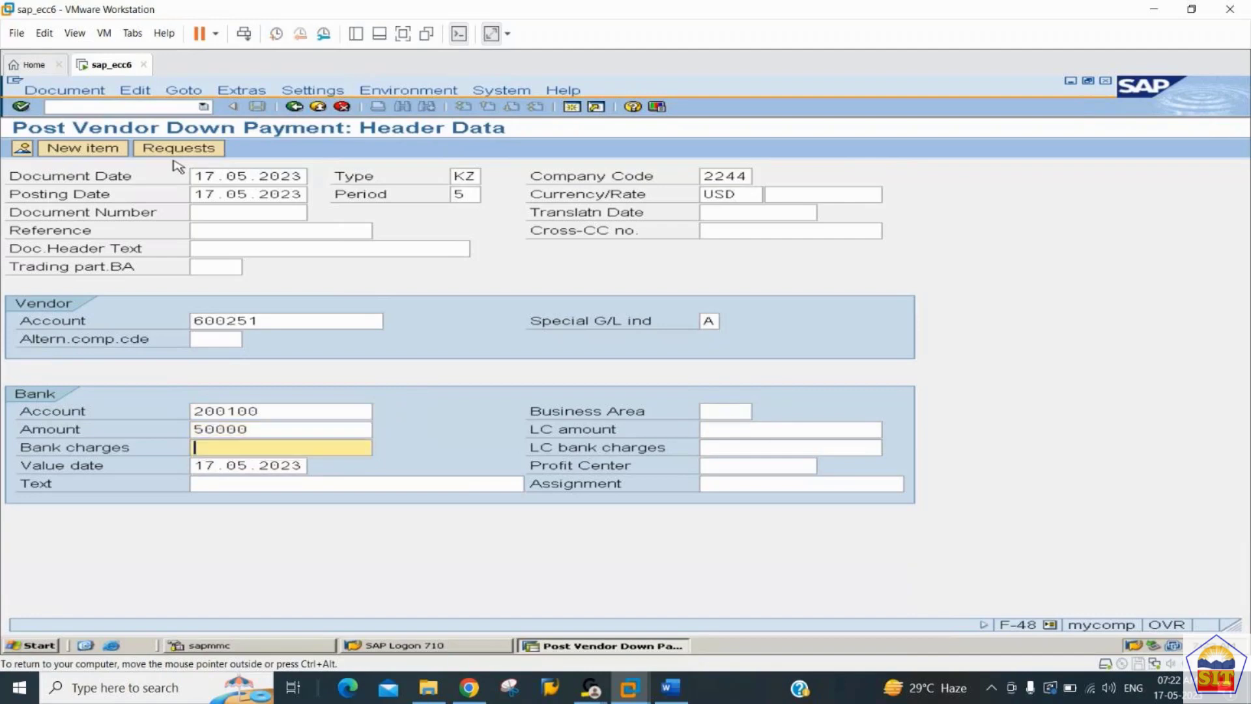
pyautogui.press('Tab')
pyautogui.press('Tab')
pyautogui.press('Tab')
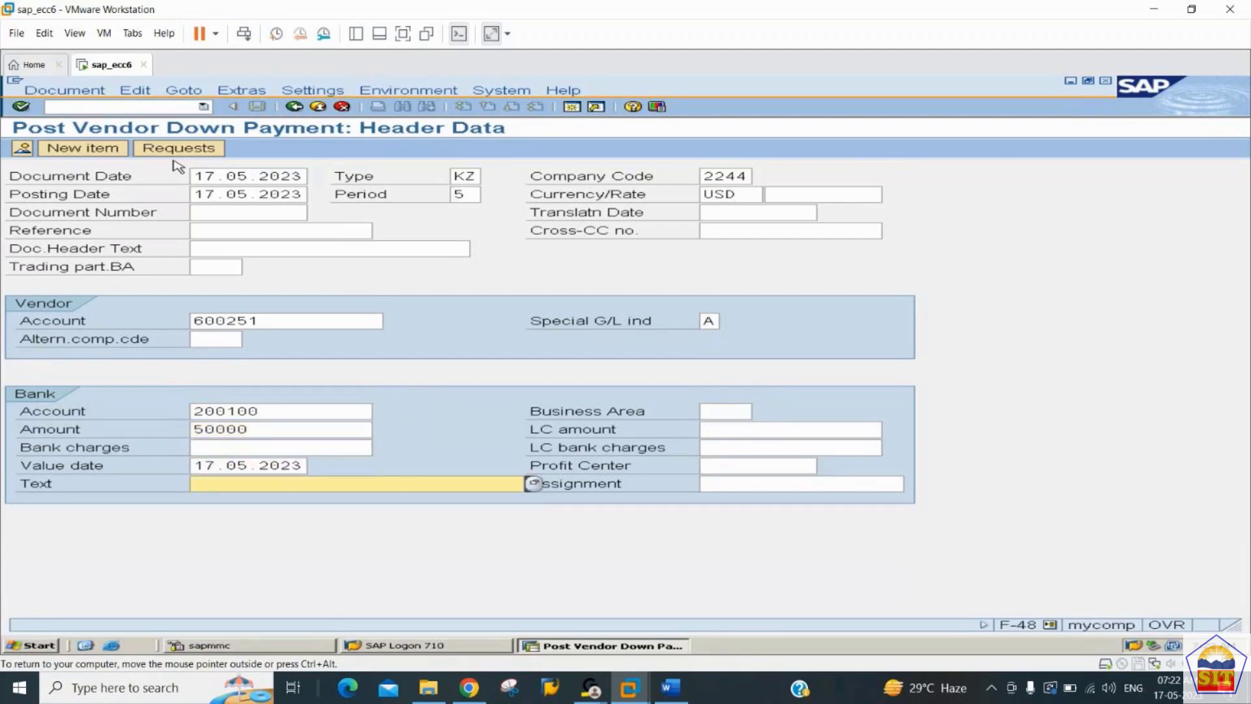
pyautogui.write('pay')
pyautogui.press('BackSpace')
pyautogui.press('BackSpace')
pyautogui.press('BackSpace')
pyautogui.write('a')
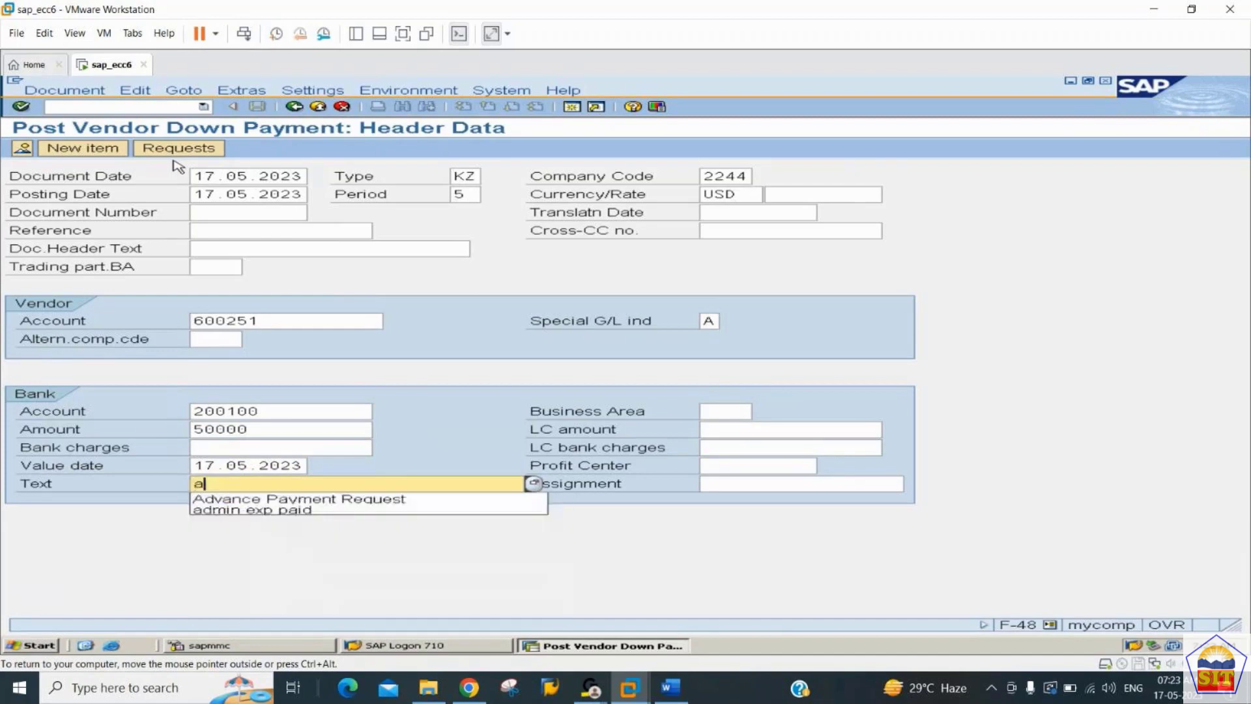
pyautogui.write('dvance payment to vendor')
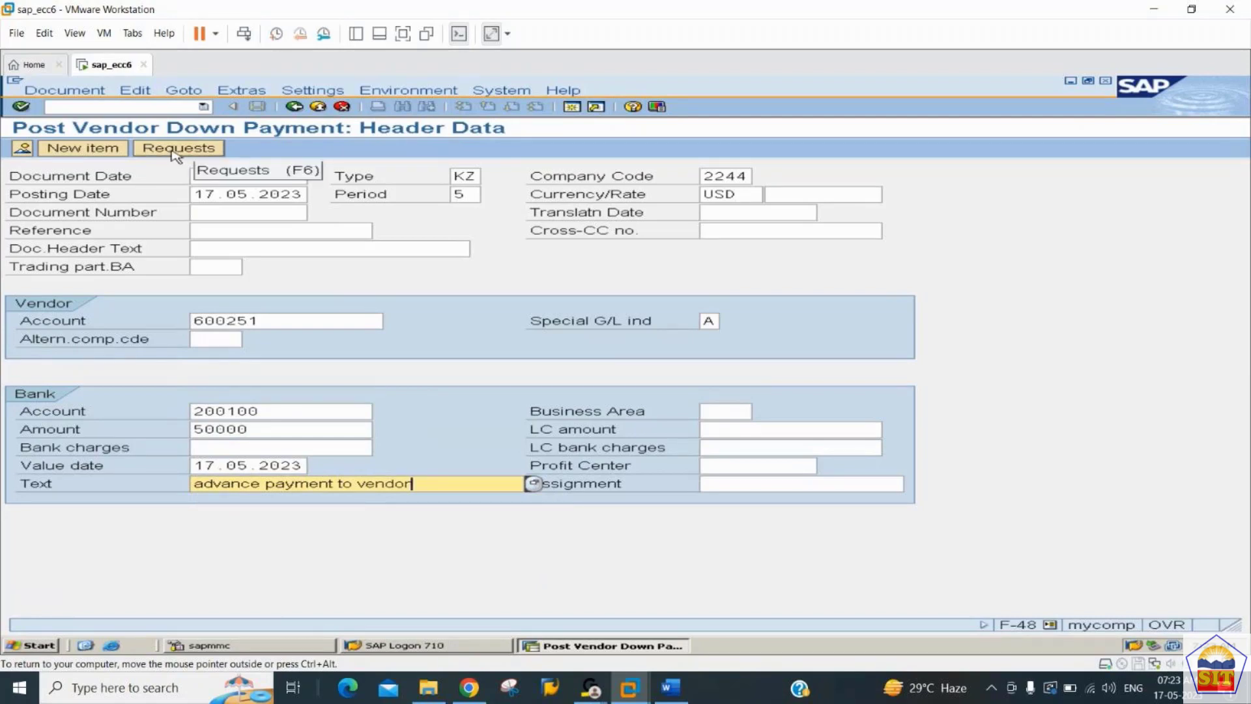
# Step: Select the vendor's open down payment request dated 17.05.2023 and create the down payment from it
pyautogui.click(176, 154)
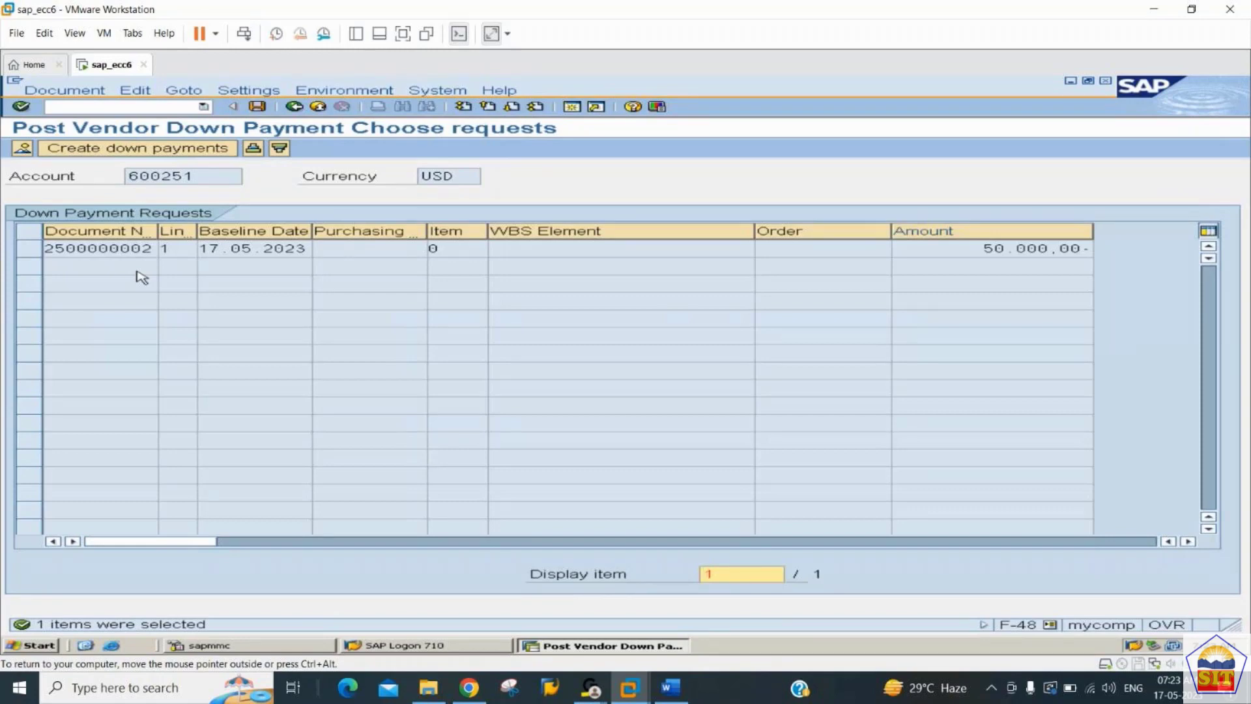
pyautogui.click(40, 253)
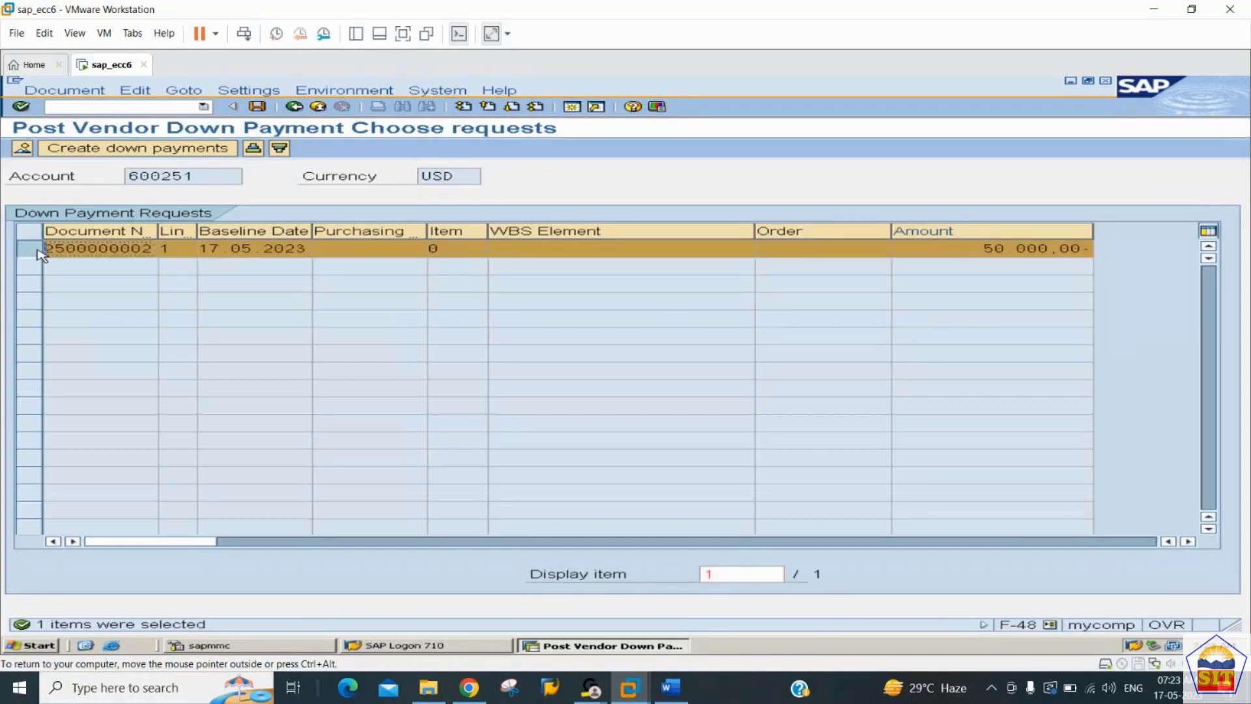
pyautogui.click(131, 153)
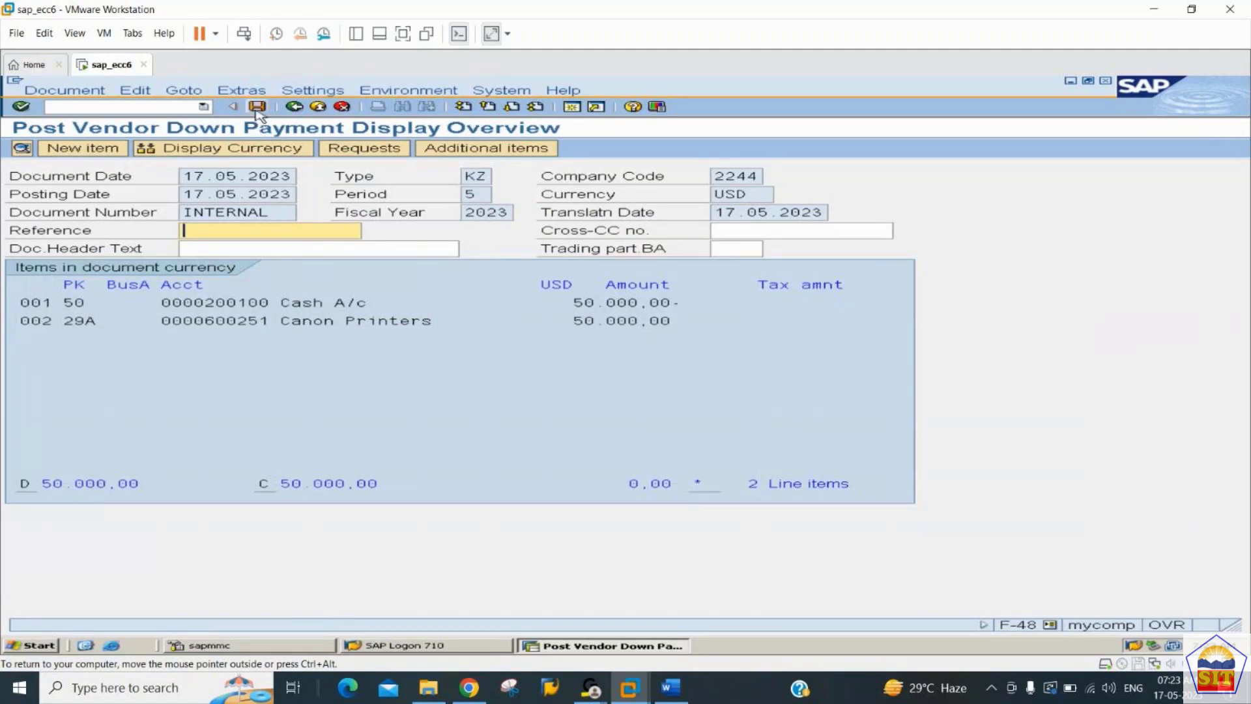
# Step: Check the vendor and G/L account in the vendor line item, and post the down payment document
pyautogui.doubleClick(208, 321)
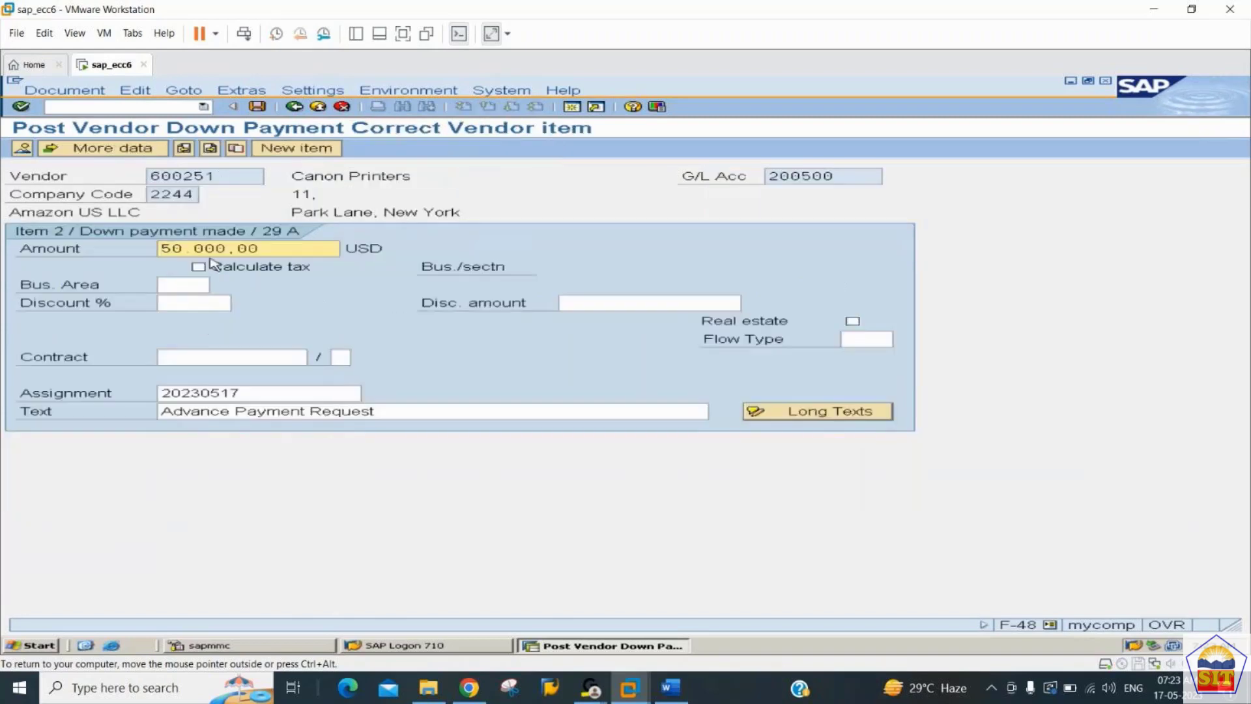
pyautogui.click(217, 176)
pyautogui.moveTo(217, 176); pyautogui.dragTo(148, 176)
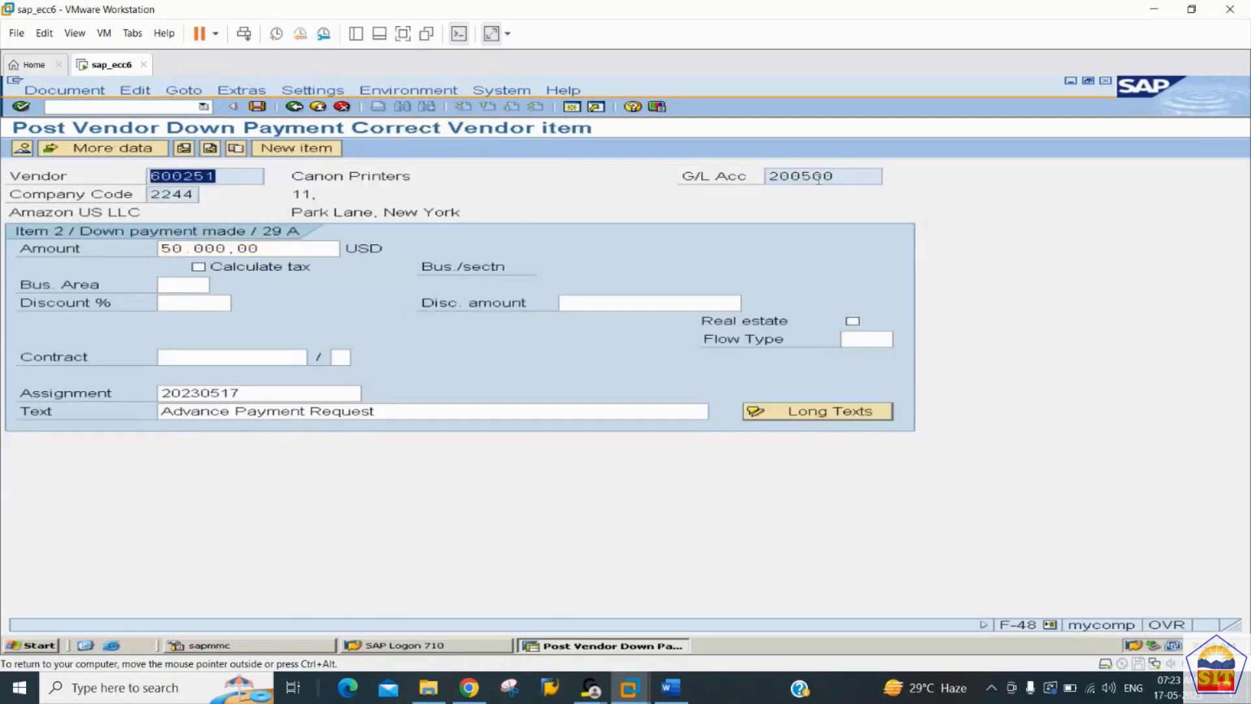
pyautogui.moveTo(842, 178); pyautogui.dragTo(717, 173)
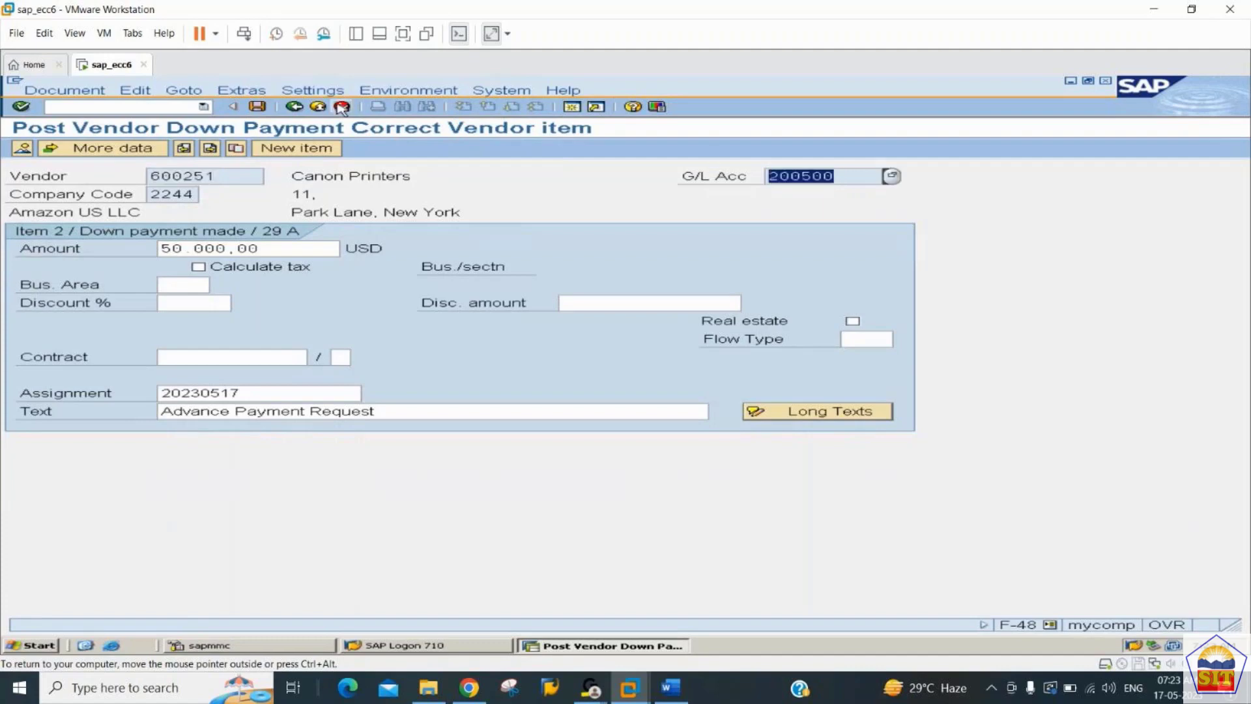
pyautogui.click(293, 107)
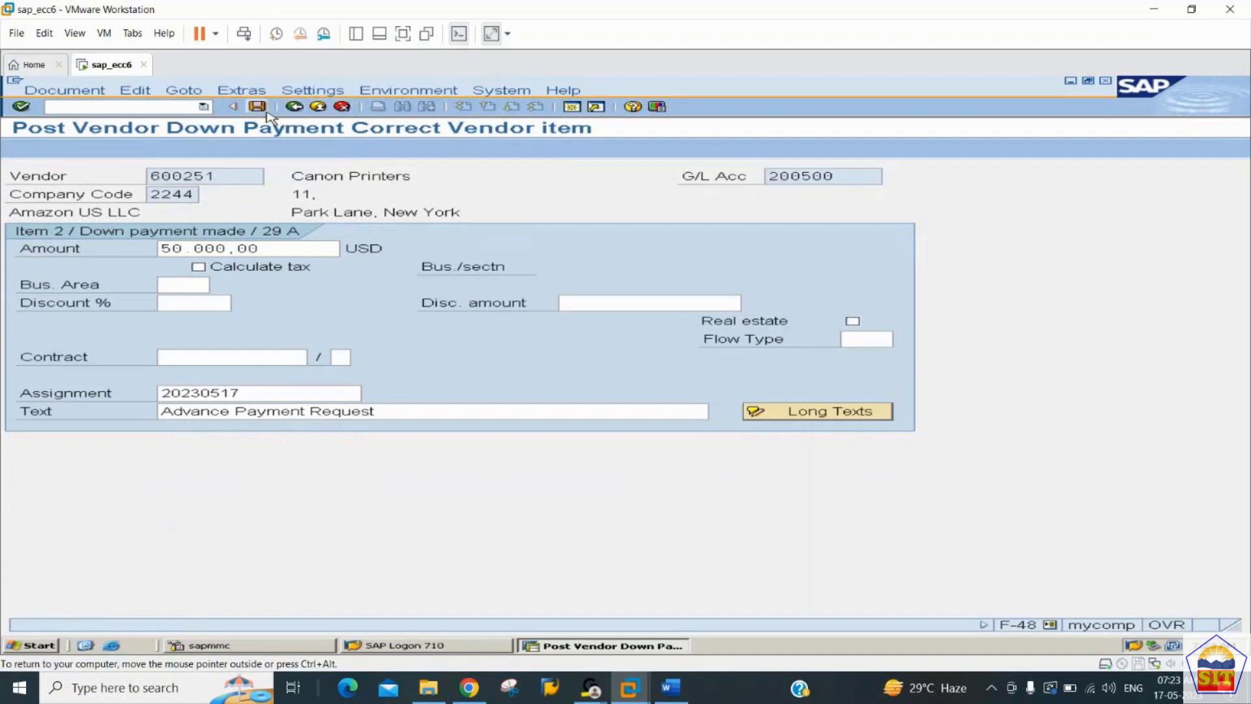
pyautogui.click(259, 108)
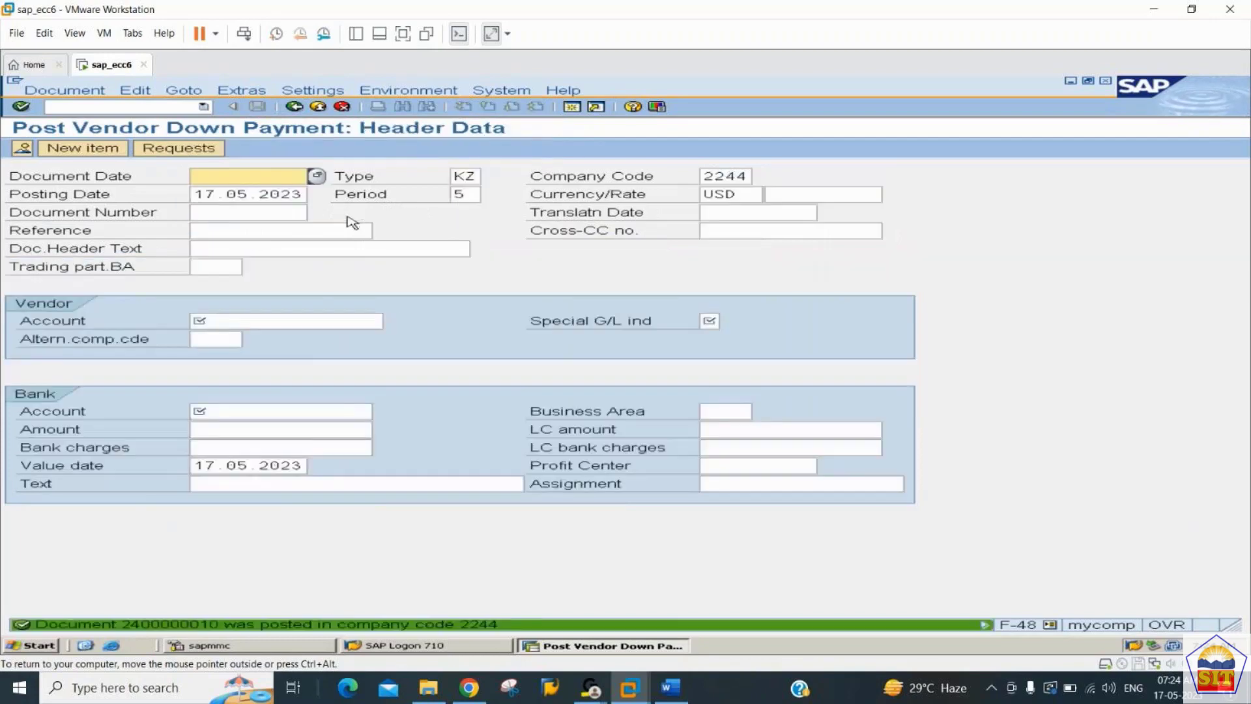
# Step: Run FBL1N for the vendor in company code 2244 with all items and look through the line items
pyautogui.click(134, 105)
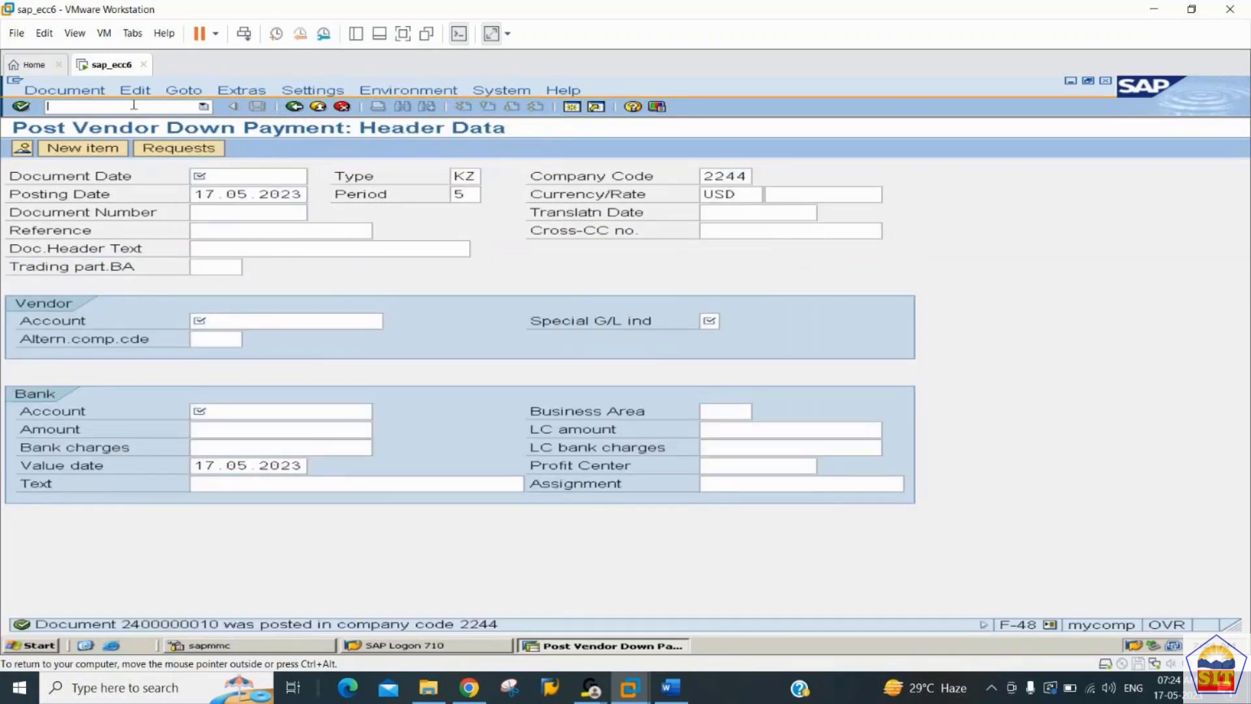
pyautogui.write('/nfbl1n')
pyautogui.press('Return')
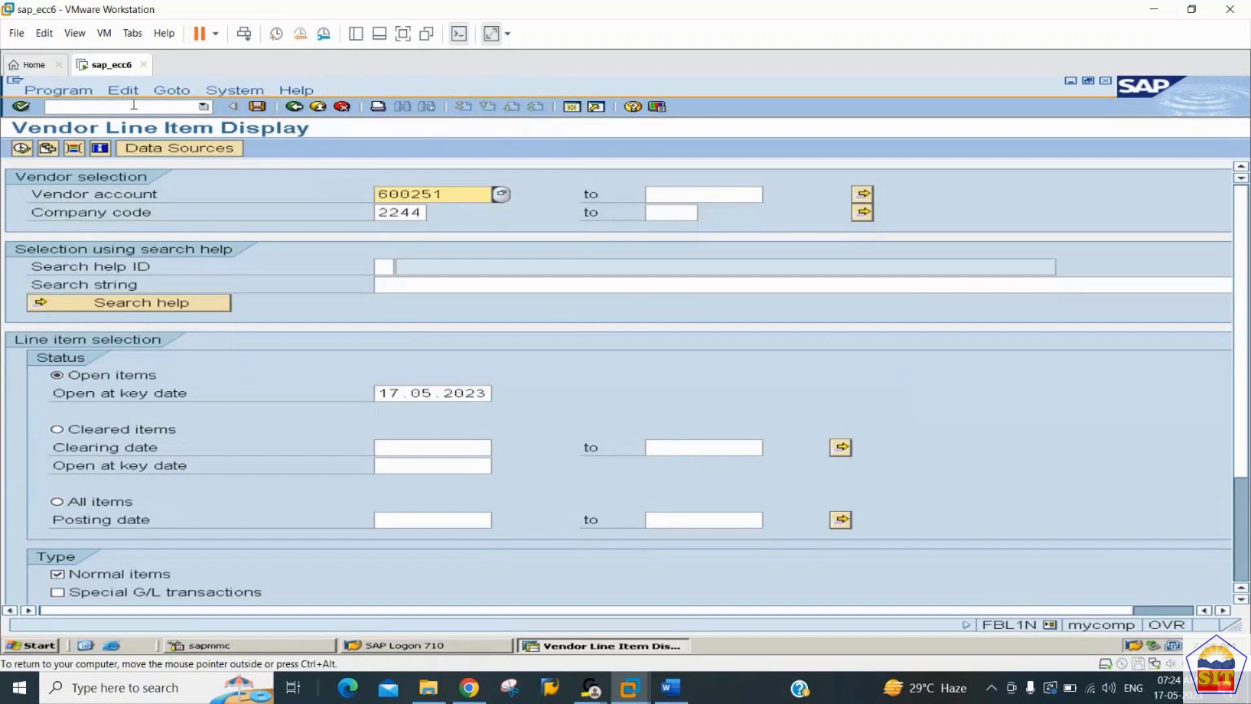
pyautogui.click(57, 502)
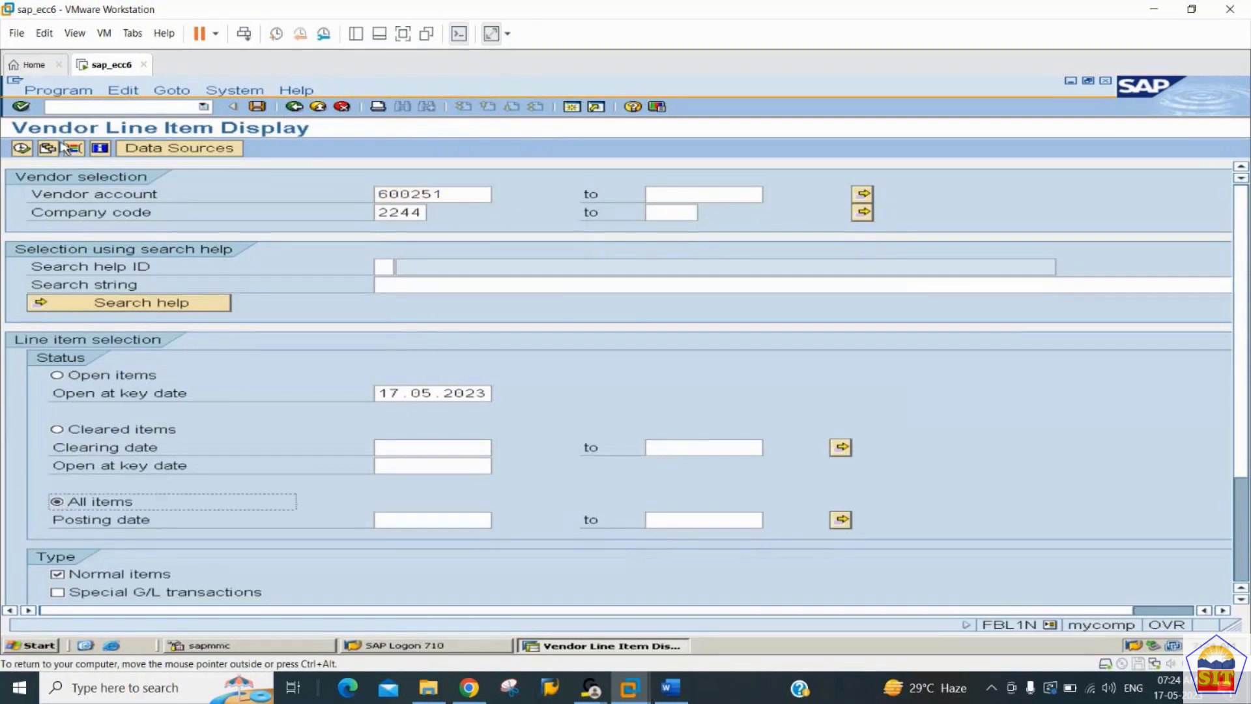
pyautogui.click(22, 148)
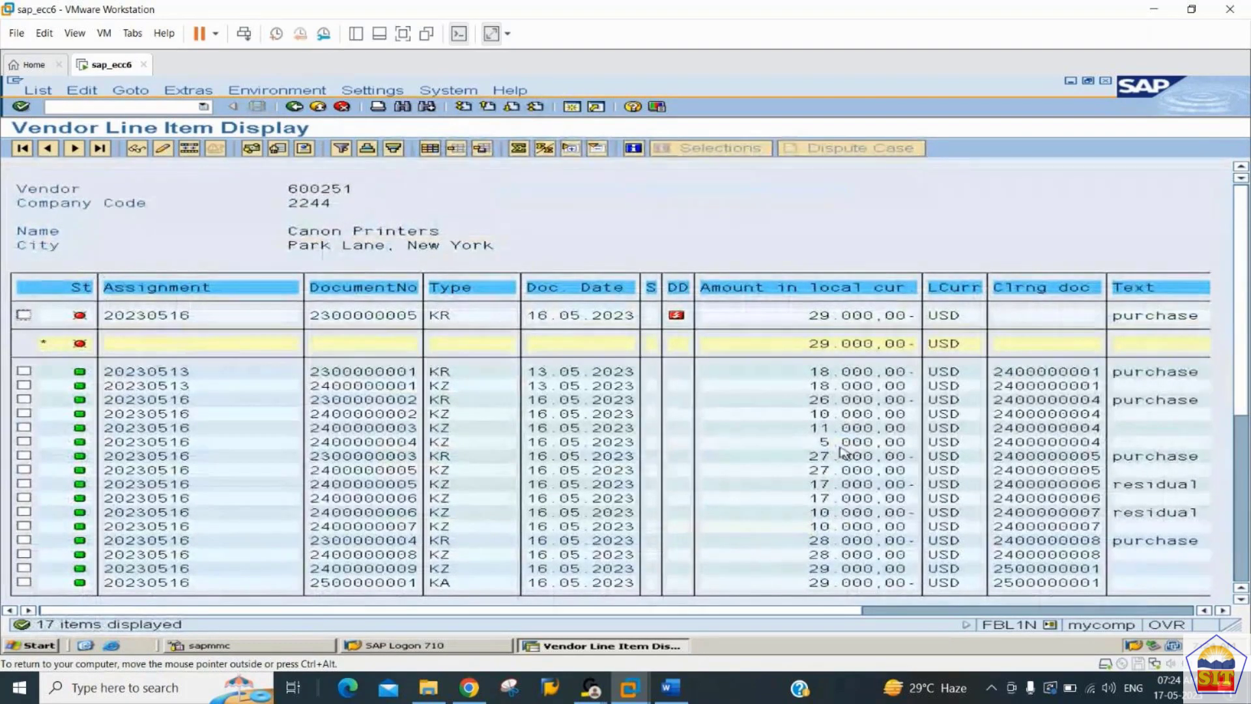
pyautogui.click(1247, 516)
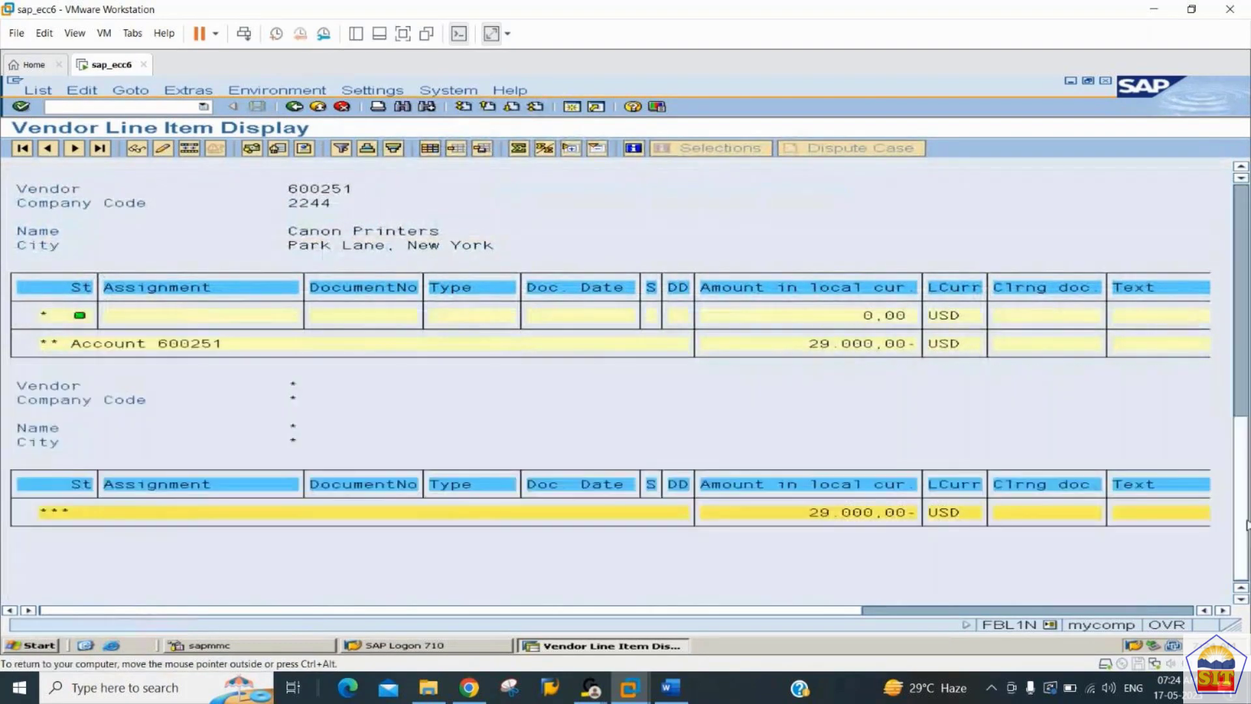
pyautogui.click(1247, 280)
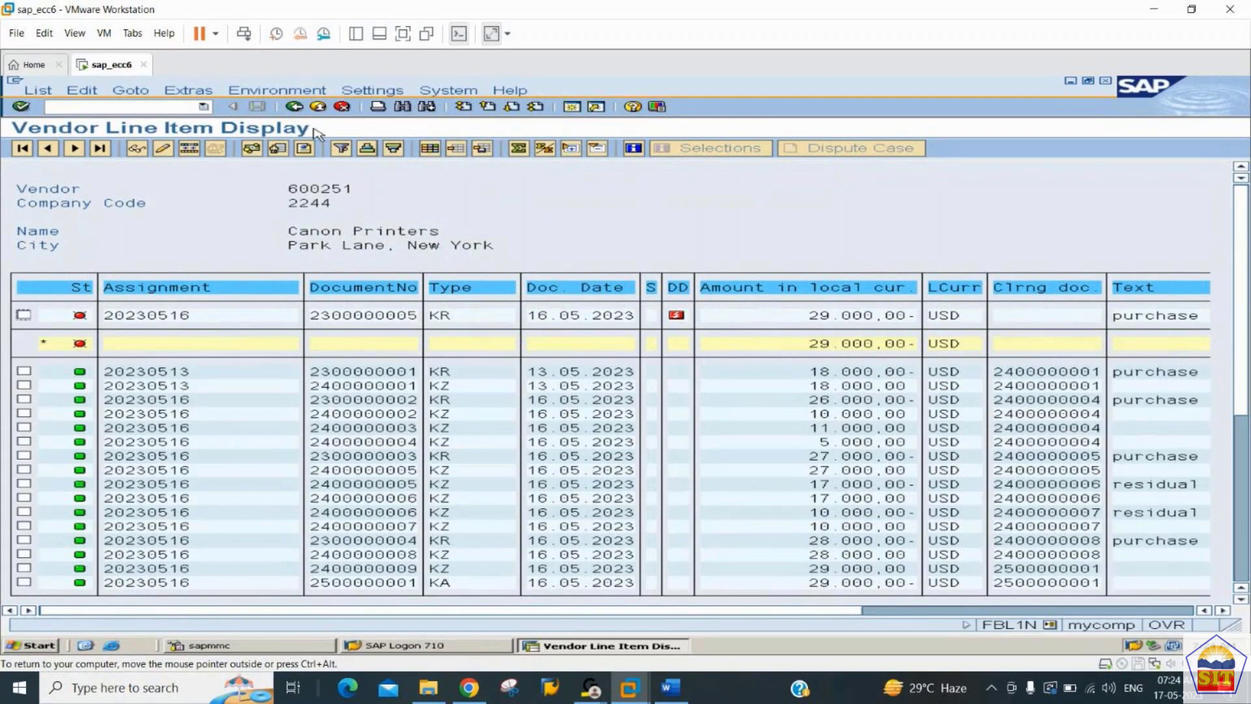
# Step: Rerun the vendor line item display with special G/L transactions included
pyautogui.click(298, 109)
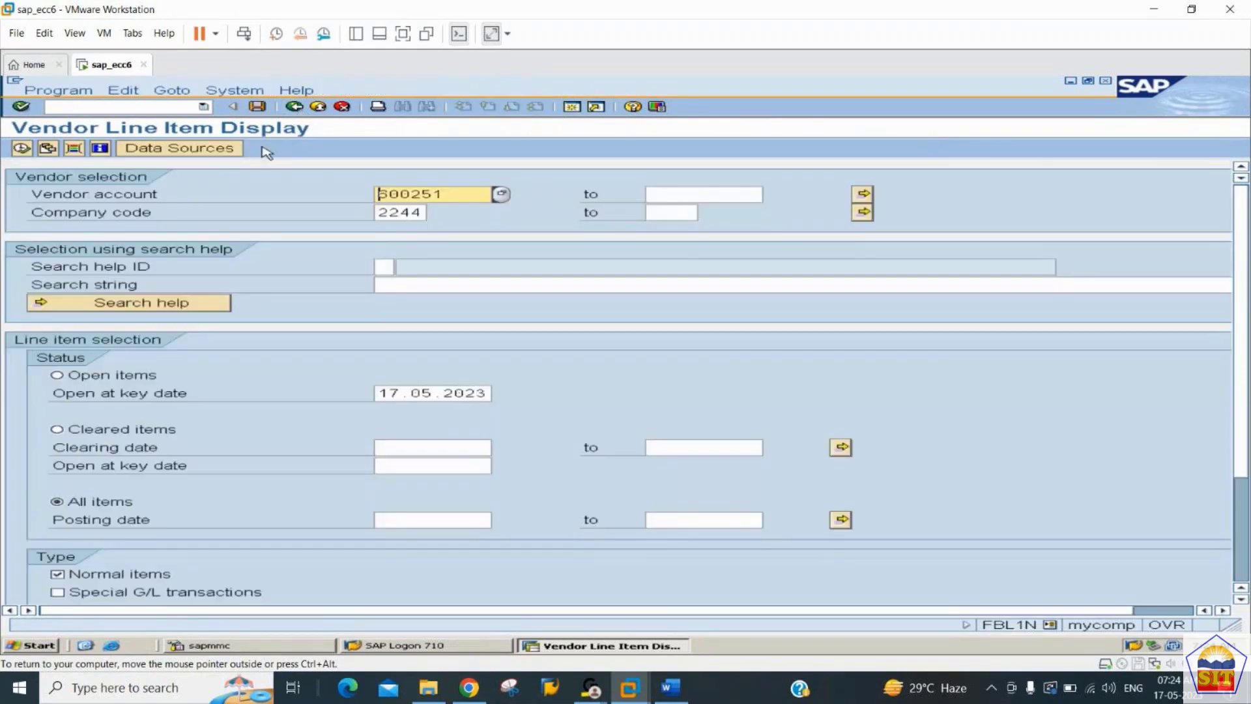
pyautogui.click(58, 593)
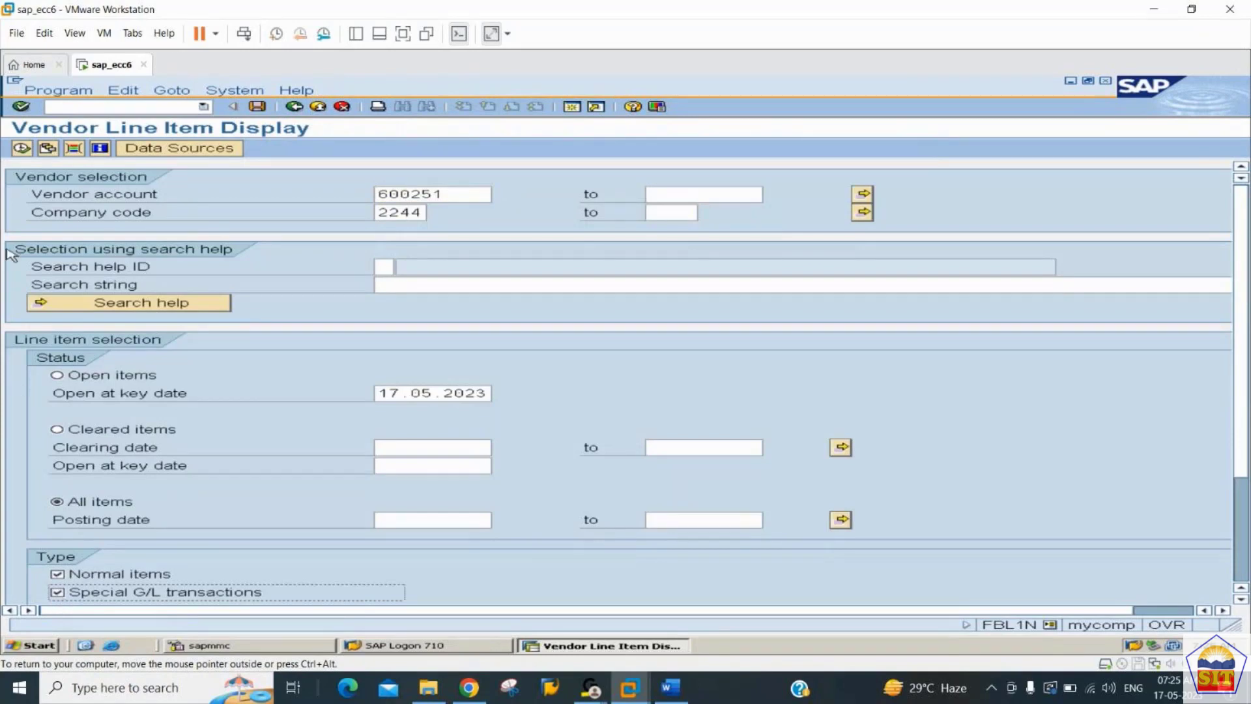
pyautogui.click(21, 148)
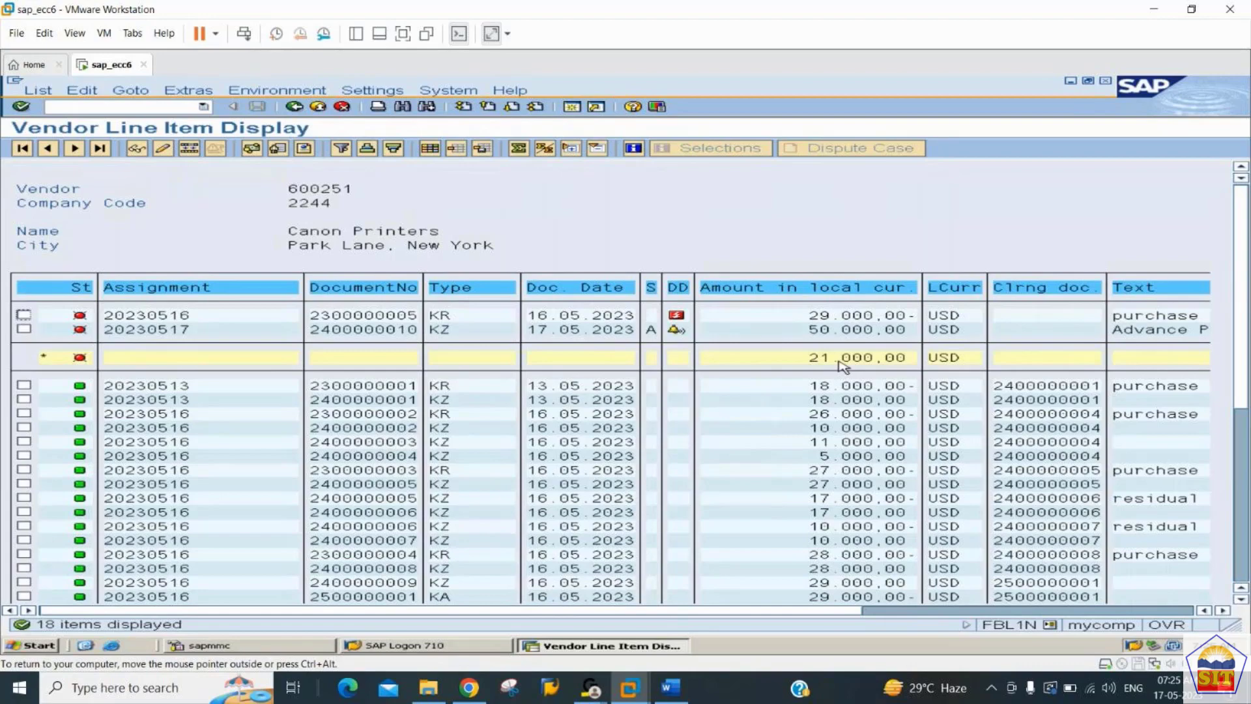
# Step: Open a second SAP session and start transaction FS10N in it
pyautogui.hotkey('alt', 'Tab')
pyautogui.hotkey('alt', 'Tab')
pyautogui.click(141, 108)
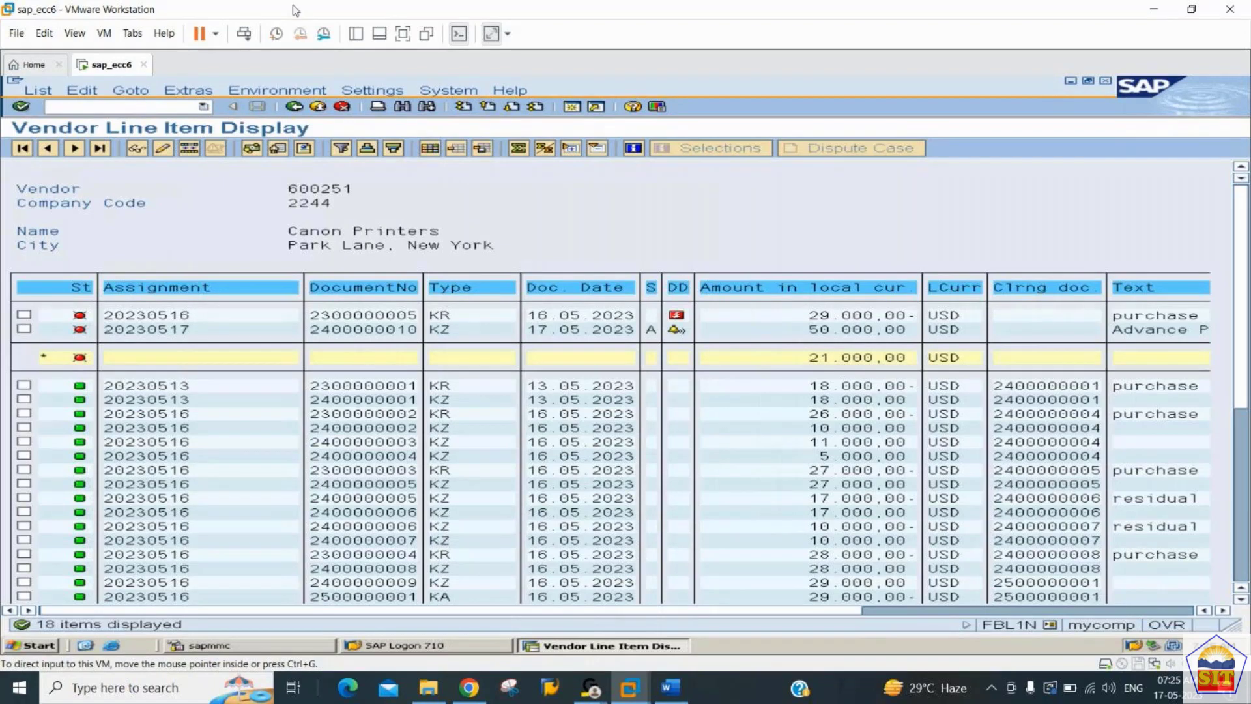
pyautogui.click(573, 108)
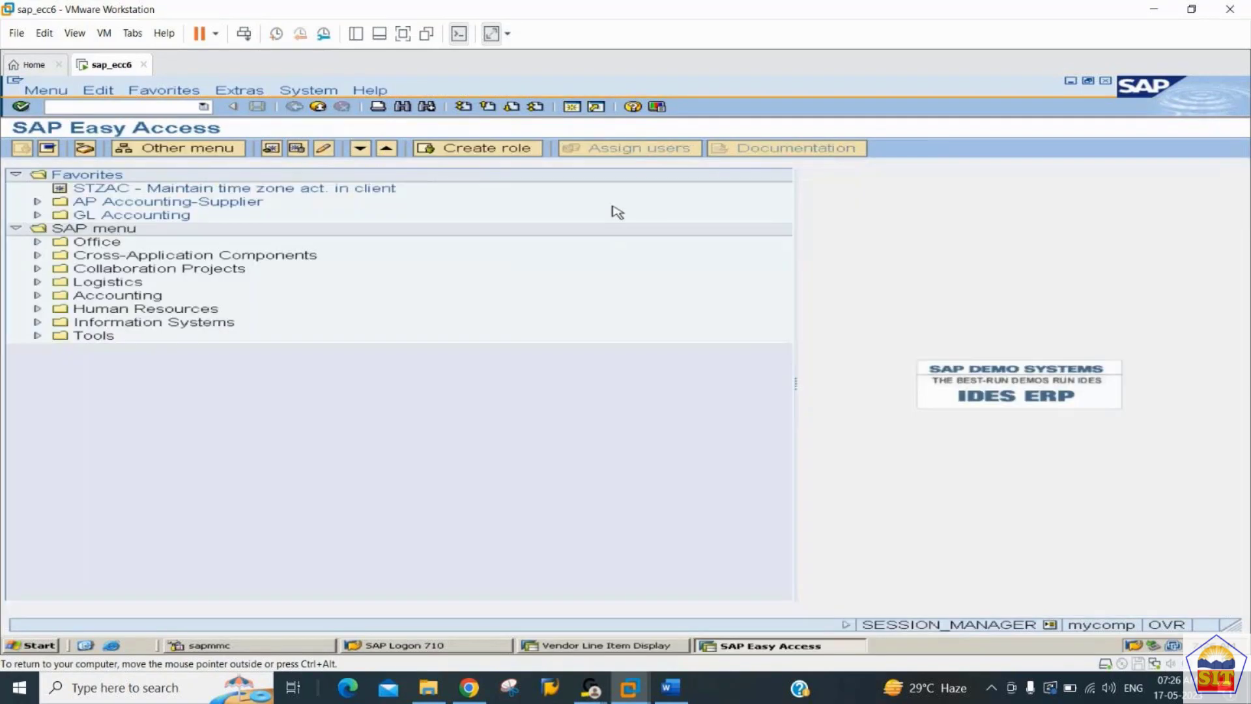
pyautogui.write('fs10n')
pyautogui.press('Return')
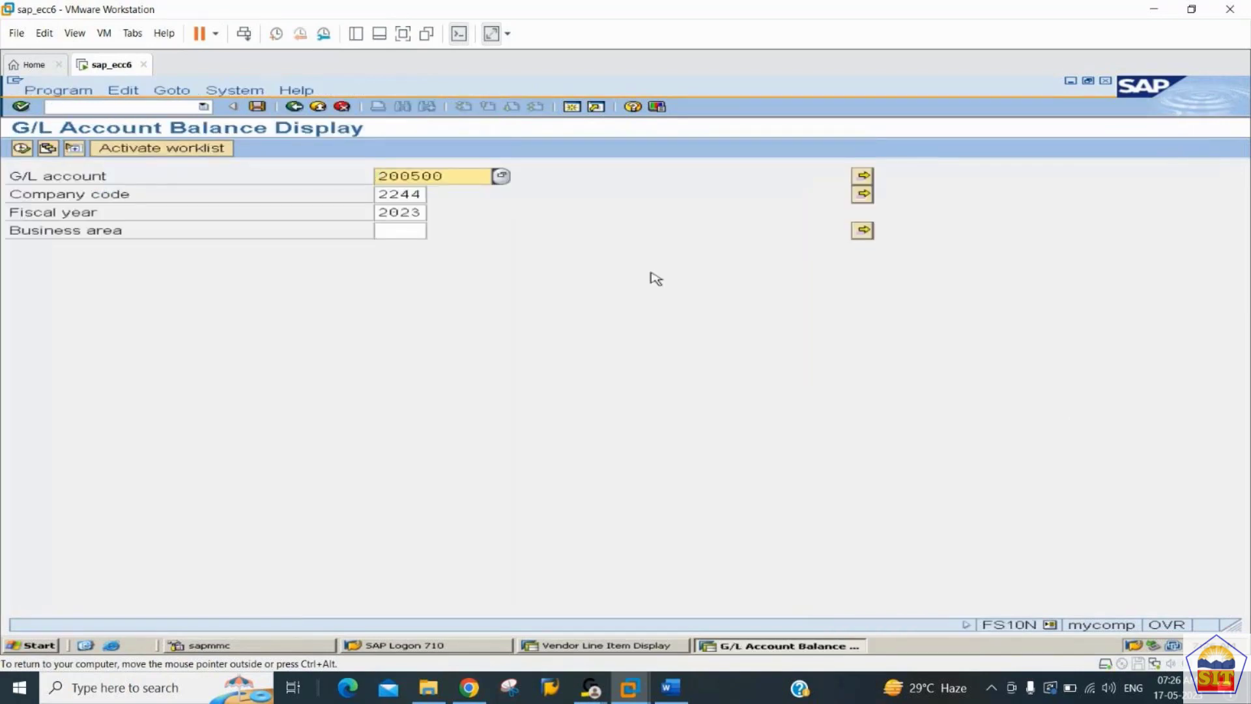
# Step: Display the balance of G/L account 200500 for company code 2244, fiscal year 2023, and select the period 5 debit amount
pyautogui.press('Right')
pyautogui.press('Right')
pyautogui.press('Right')
pyautogui.press('Right')
pyautogui.press('Right')
pyautogui.click(21, 148)
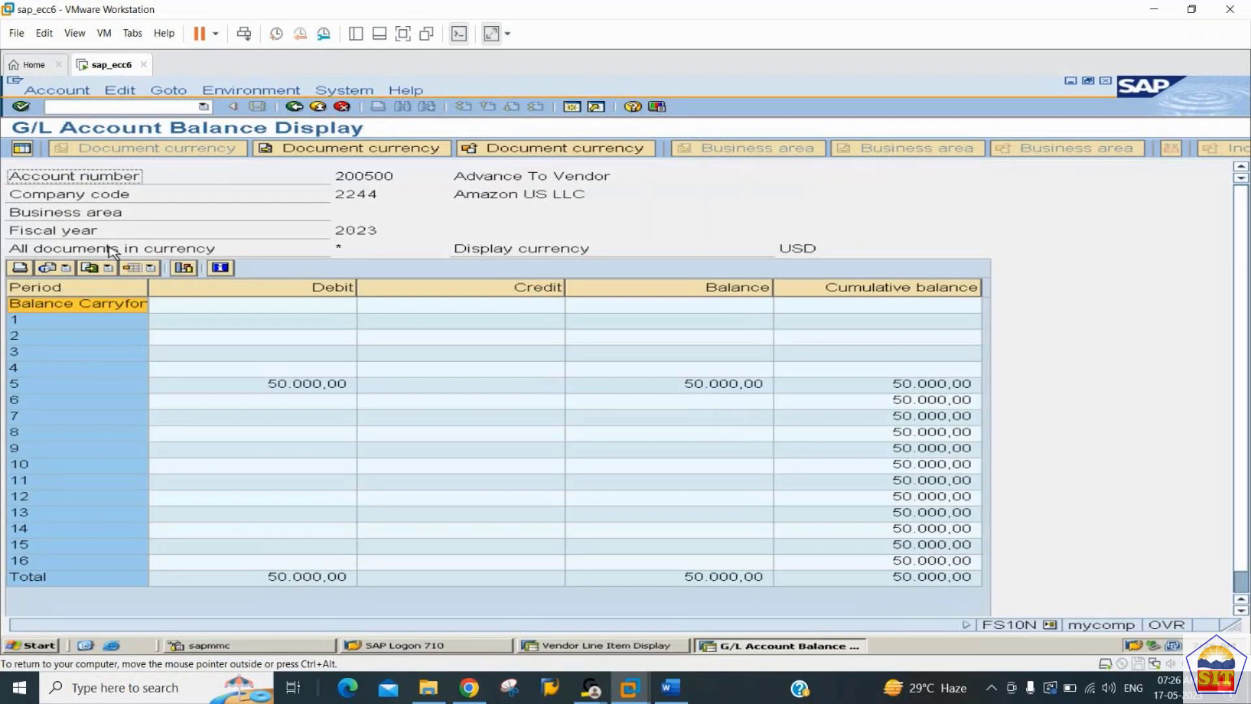
pyautogui.click(304, 386)
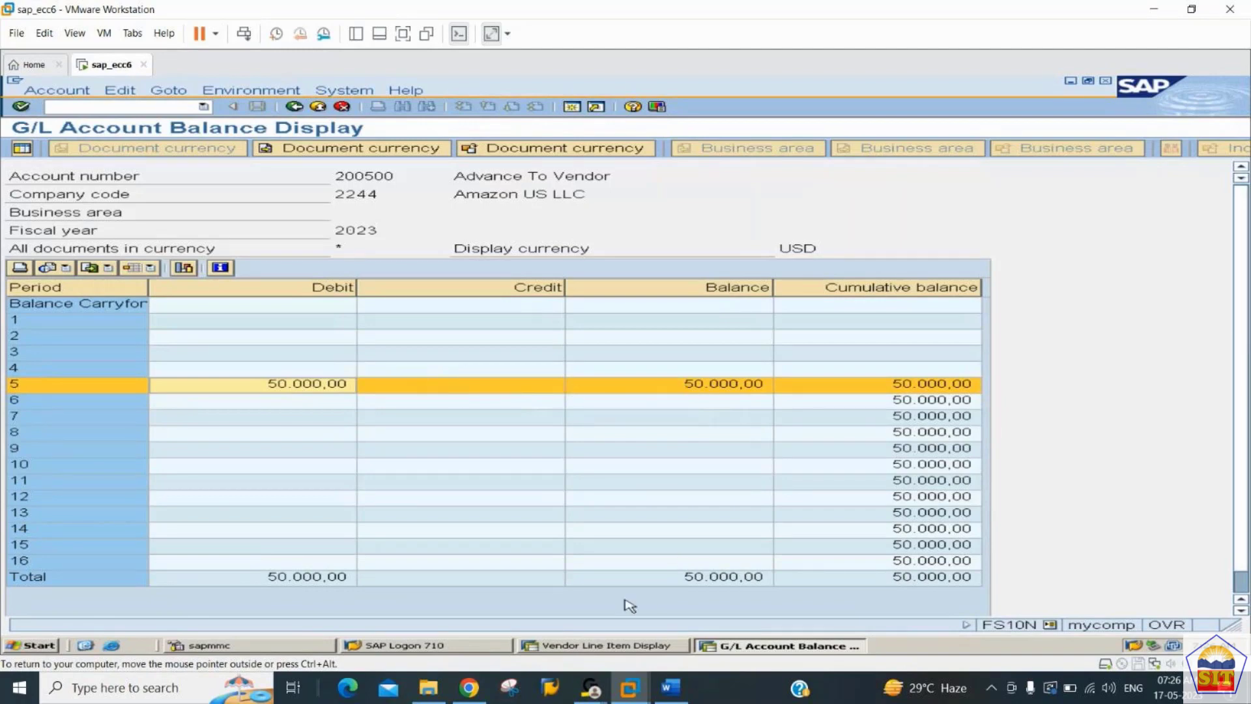
# Step: Review the Word notes on the FBL1N check, F-43 invoice posting and F-54 advance transfer, and return to the vendor line items in SAP
pyautogui.click(619, 650)
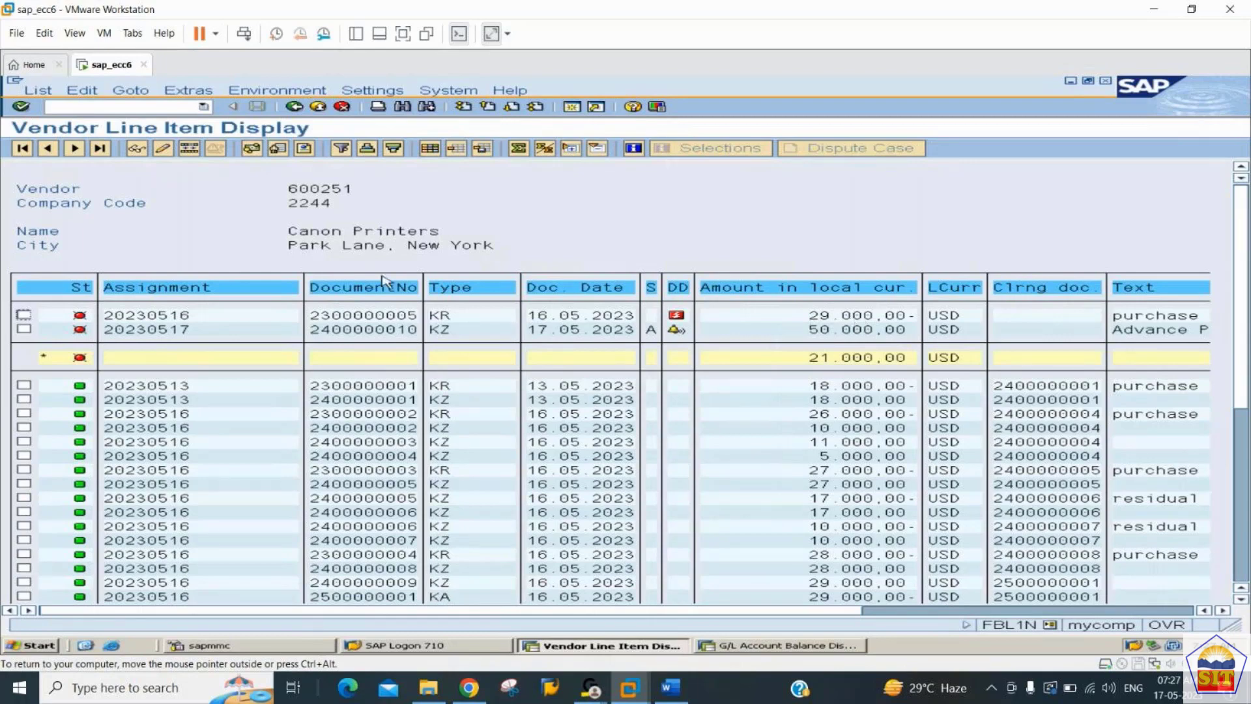
pyautogui.click(670, 688)
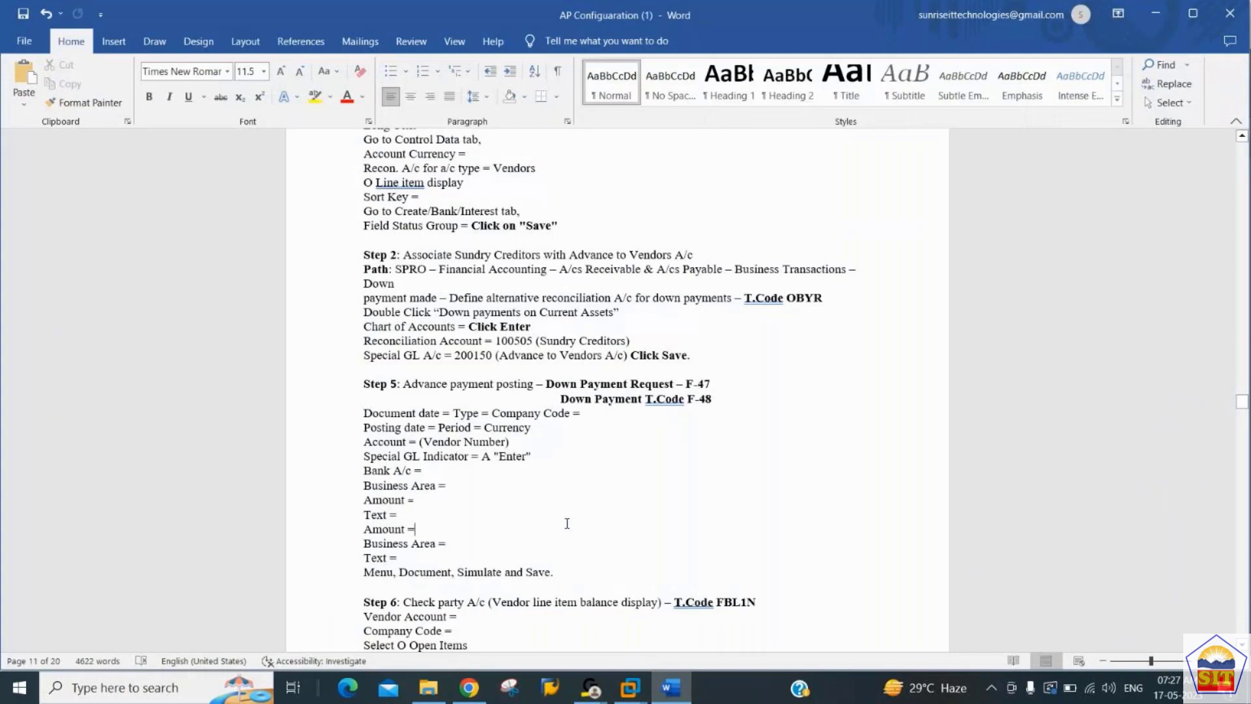
pyautogui.scroll(-10, 567, 524)
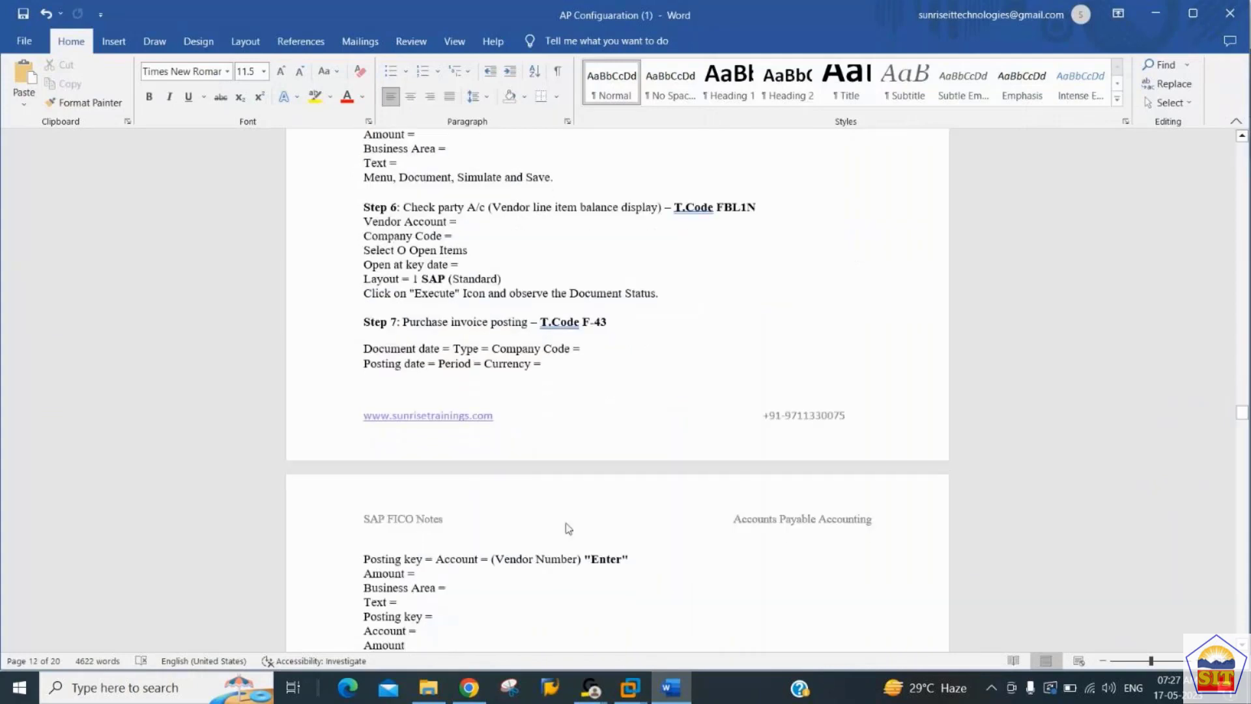
pyautogui.press('Down')
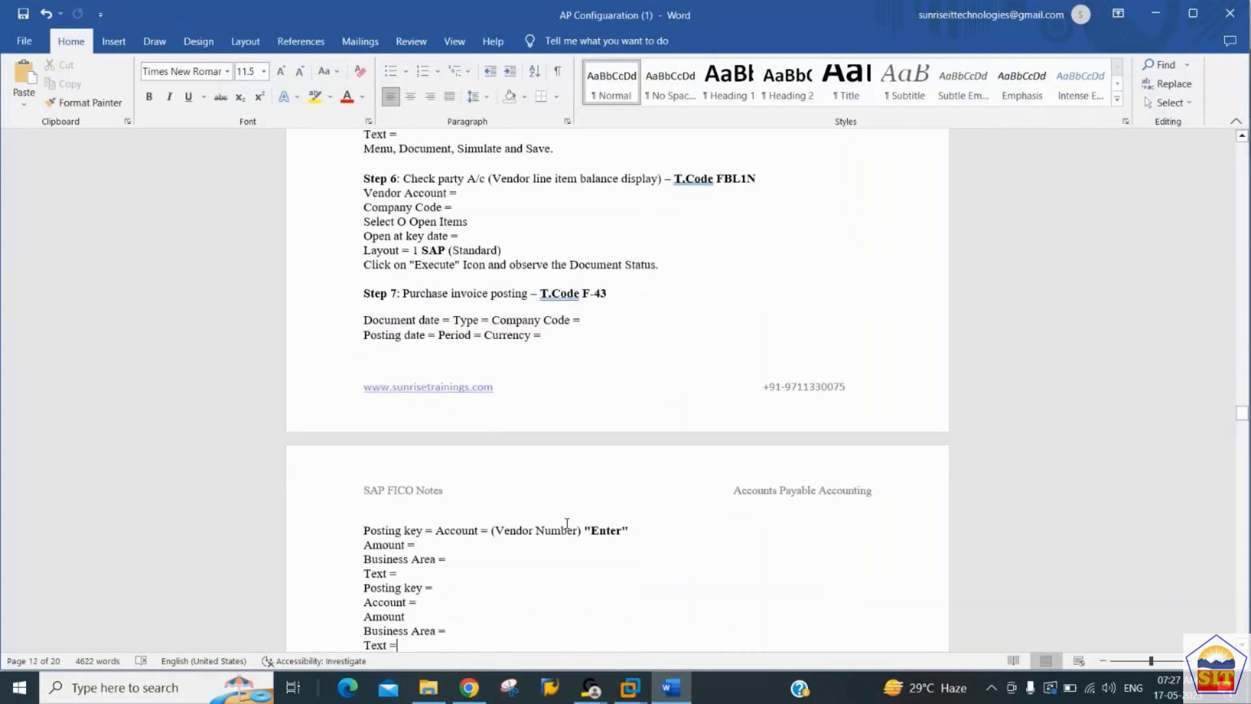
pyautogui.scroll(-5, 567, 523)
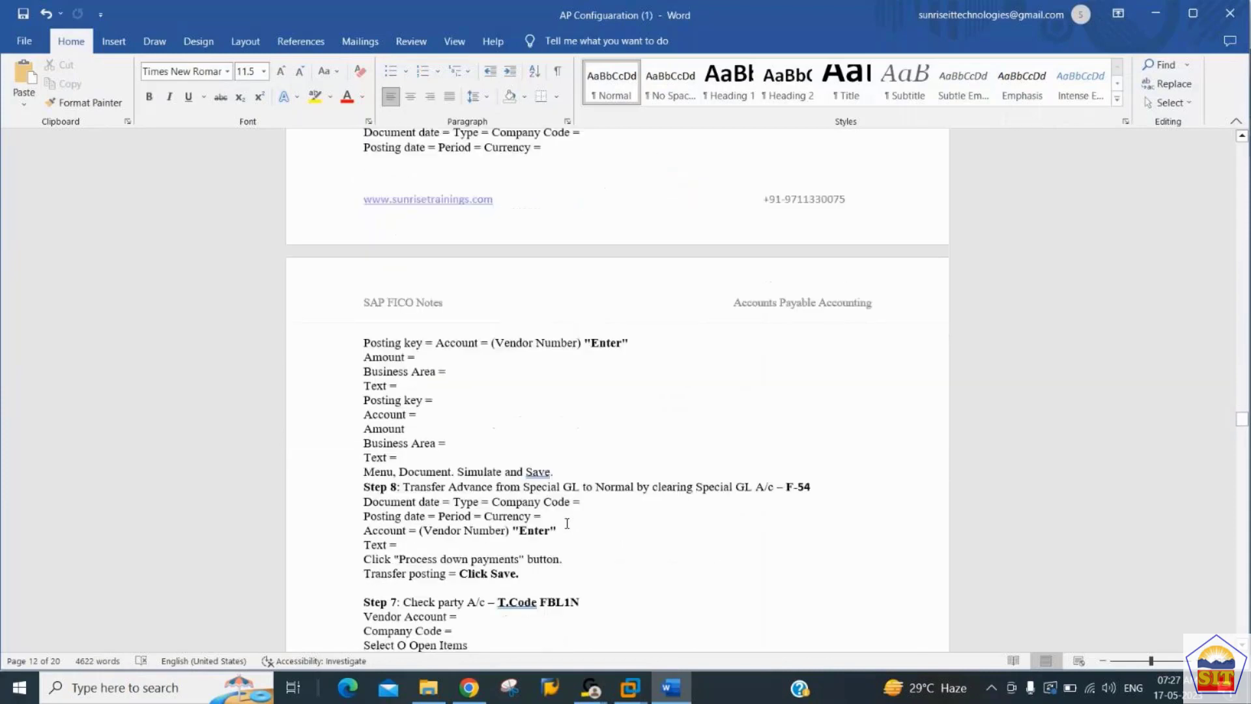
pyautogui.press('Up')
pyautogui.press('Up')
pyautogui.press('Up')
pyautogui.press('Up')
pyautogui.press('Up')
pyautogui.press('Up')
pyautogui.press('Up')
pyautogui.press('Up')
pyautogui.press('Up')
pyautogui.press('Up')
pyautogui.press('Up')
pyautogui.press('Up')
pyautogui.press('Up')
pyautogui.press('Up')
pyautogui.press('Up')
pyautogui.press('Up')
pyautogui.press('Up')
pyautogui.press('Up')
pyautogui.press('Up')
pyautogui.press('Up')
pyautogui.press('Up')
pyautogui.press('Up')
pyautogui.press('Up')
pyautogui.press('Up')
pyautogui.press('Up')
pyautogui.press('Up')
pyautogui.press('Up')
pyautogui.press('Up')
pyautogui.press('Up')
pyautogui.press('Up')
pyautogui.press('Up')
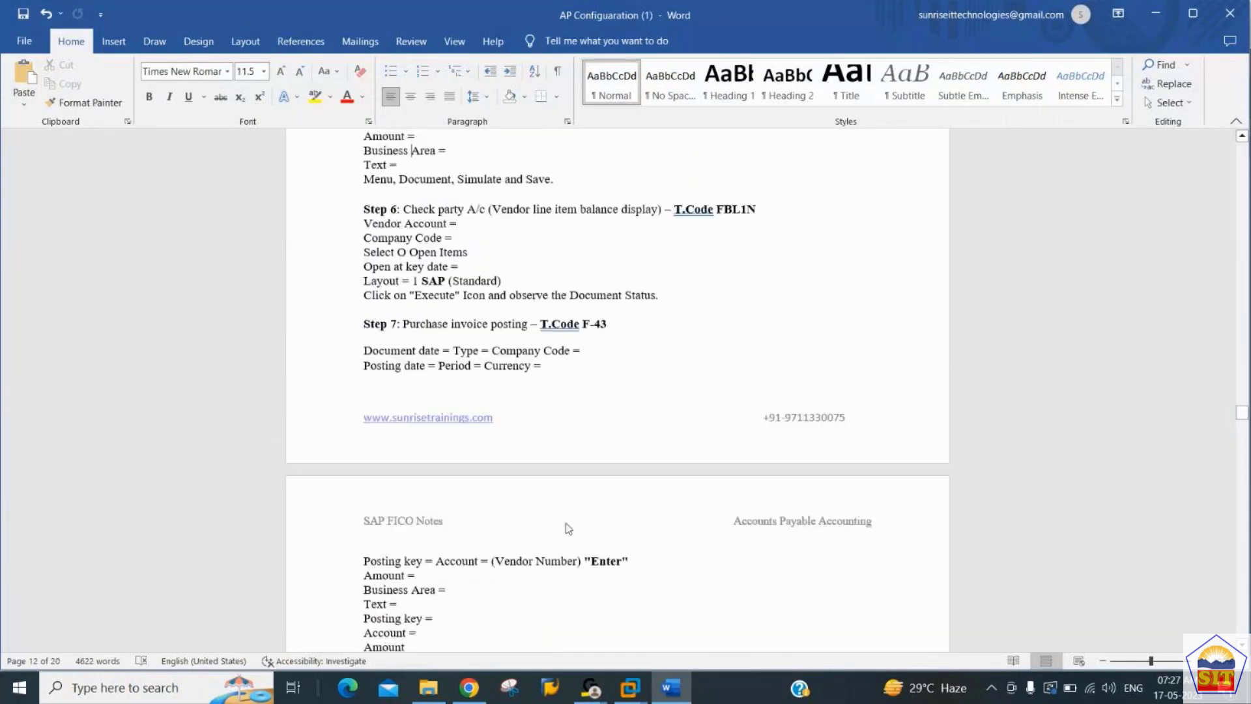
pyautogui.press('Down')
pyautogui.hotkey('alt', 'Tab')
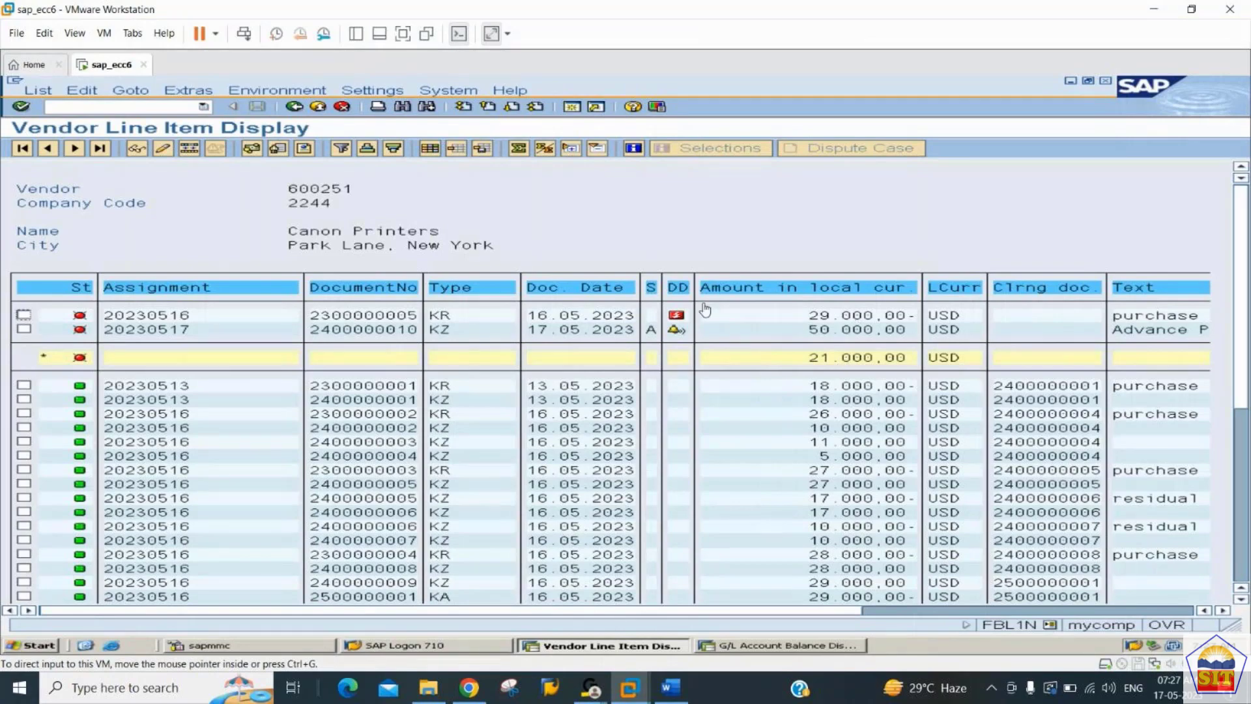
pyautogui.hotkey('alt', 'Tab')
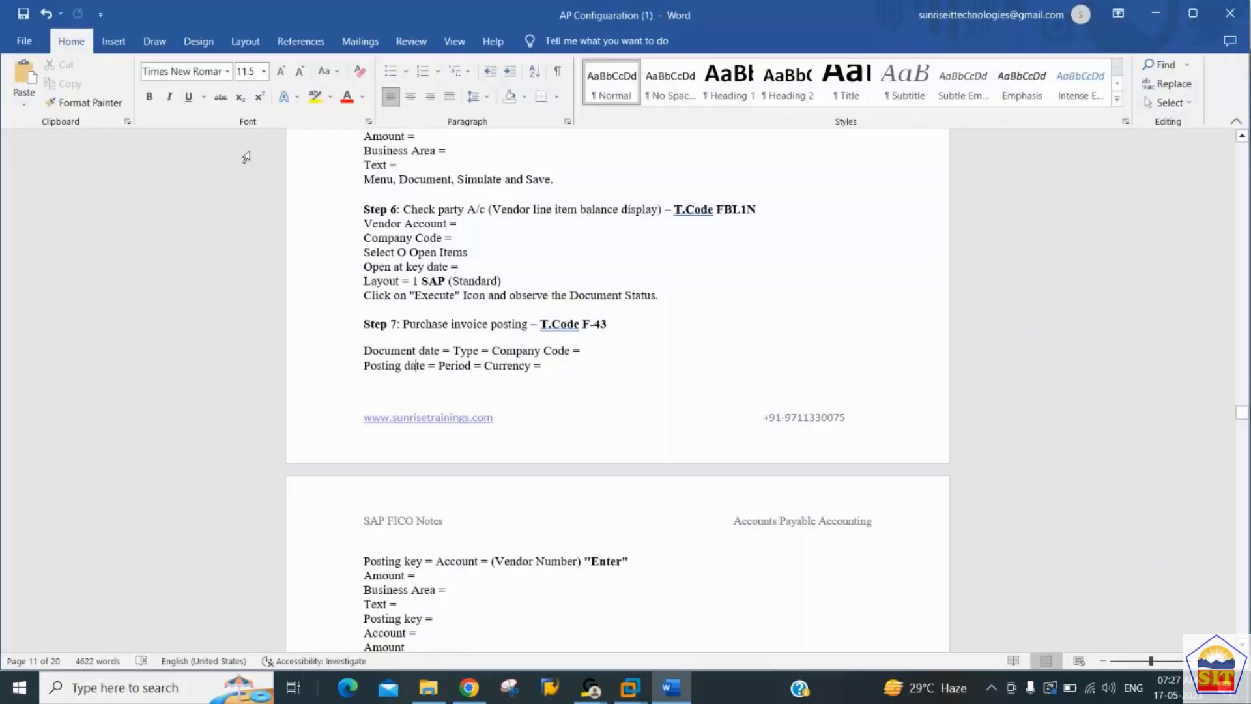
pyautogui.hotkey('alt', 'Tab')
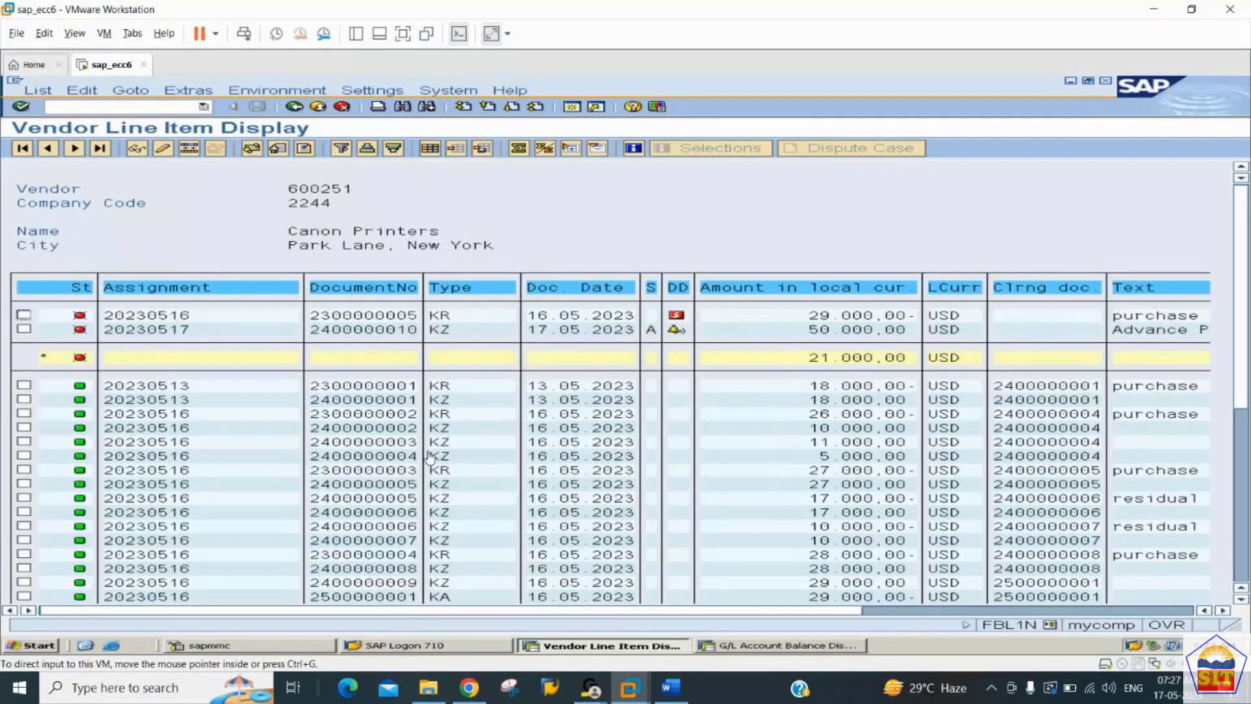
# Step: Switch to the G/L account balance session and start vendor invoice entry there with transaction F-43
pyautogui.click(775, 646)
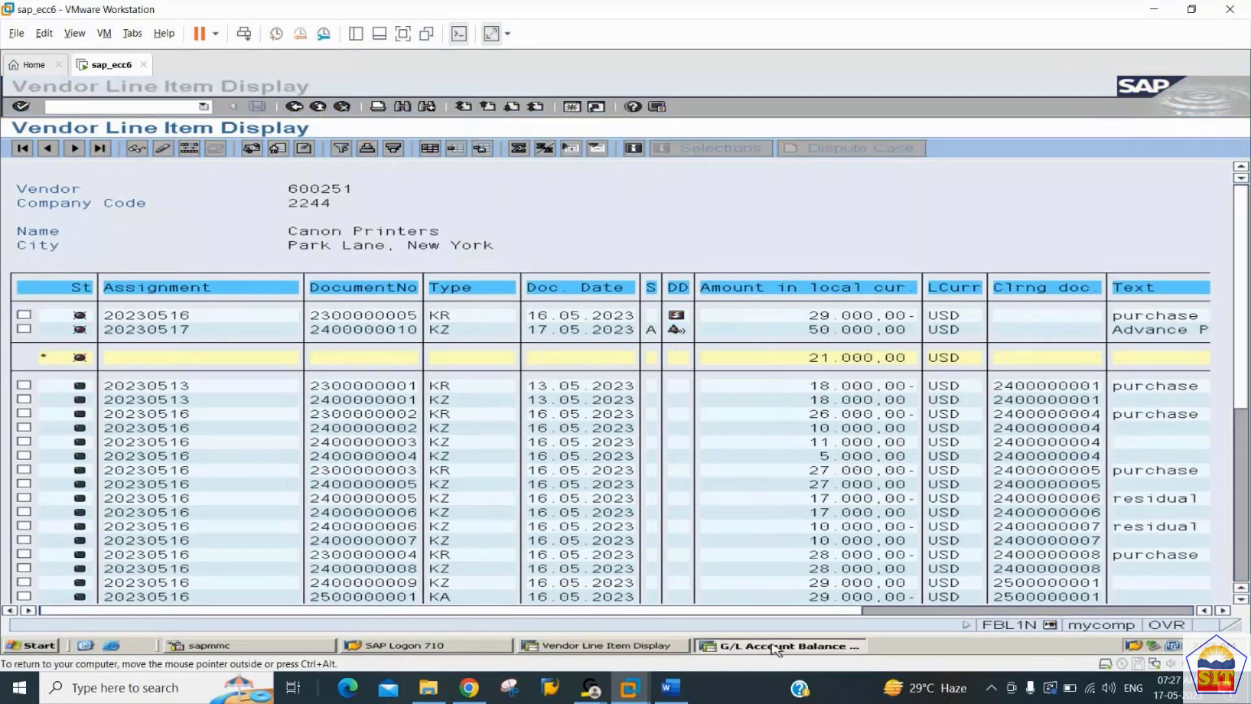
pyautogui.click(116, 107)
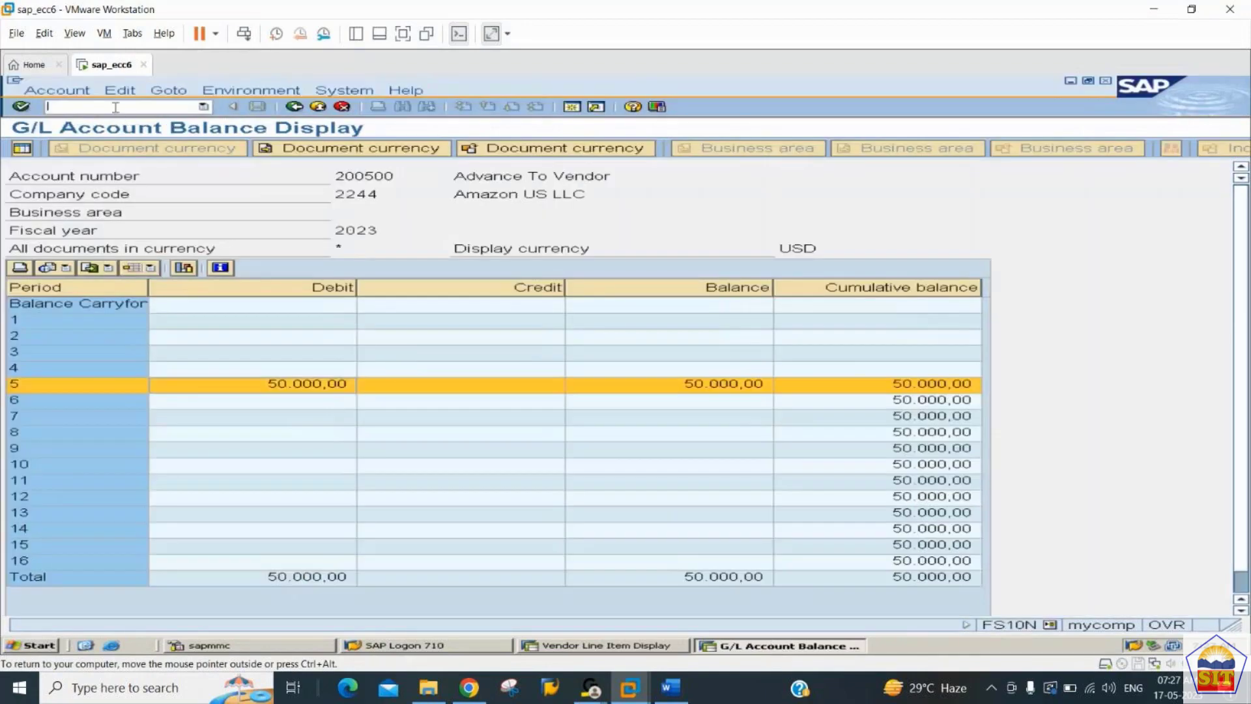
pyautogui.write('/nf-43')
pyautogui.press('Return')
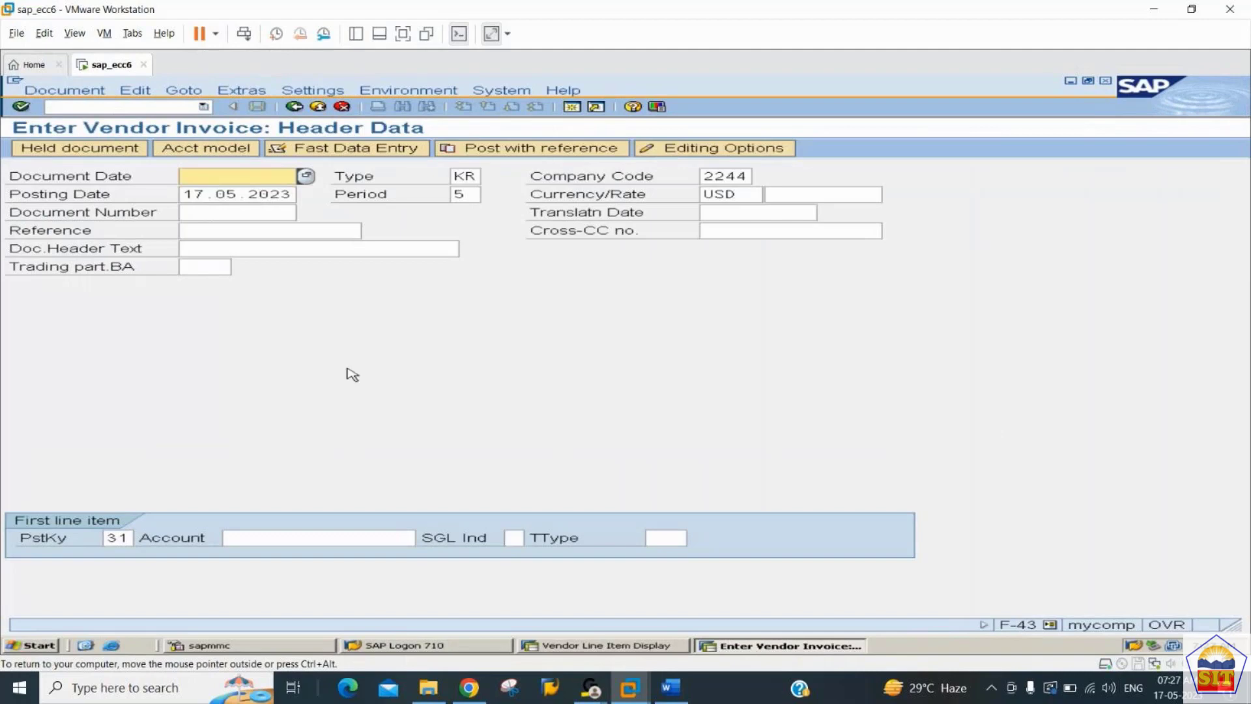
pyautogui.write('17')
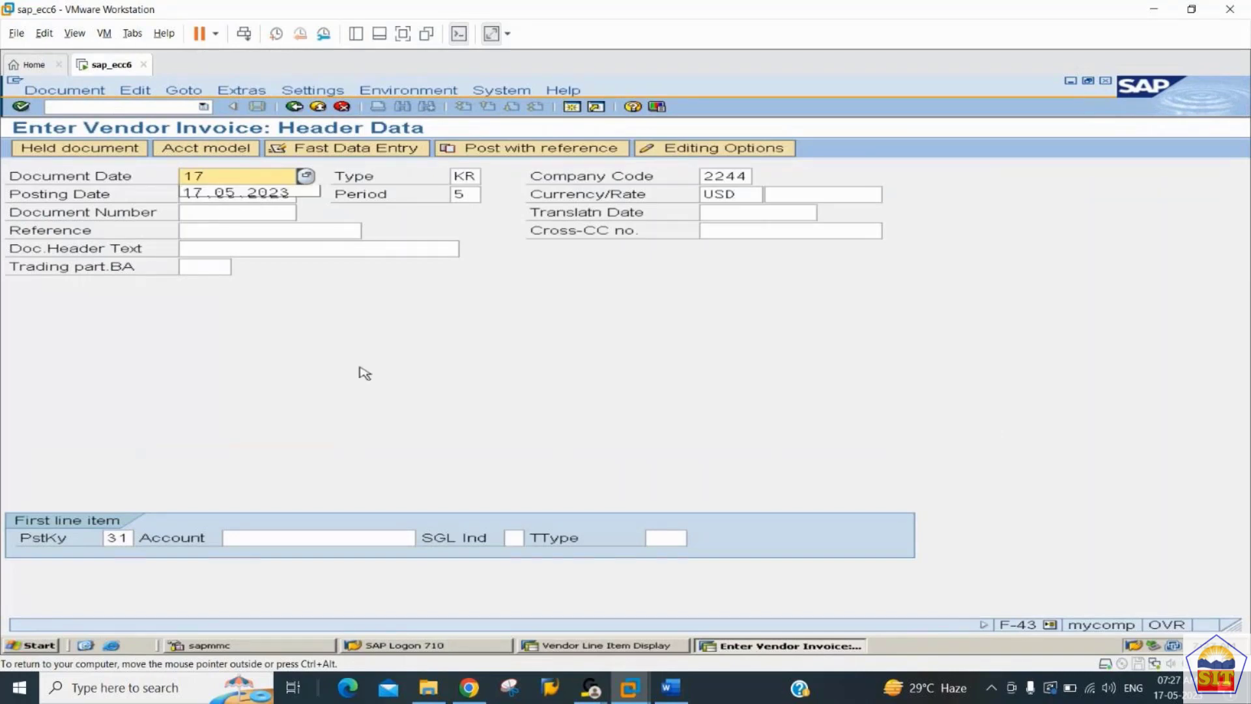
pyautogui.press('Down')
pyautogui.press('Tab')
pyautogui.press('Return')
pyautogui.press('Tab')
pyautogui.press('BackSpace')
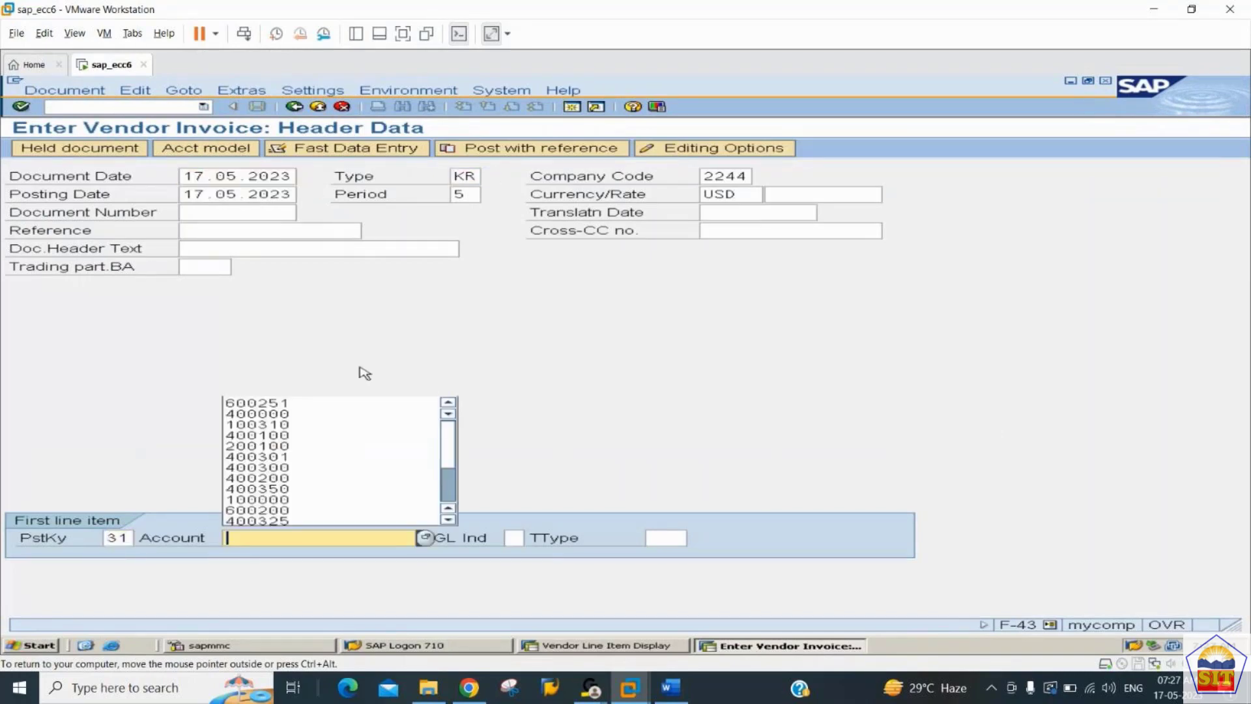
pyautogui.press('Down')
pyautogui.press('Tab')
pyautogui.press('Return')
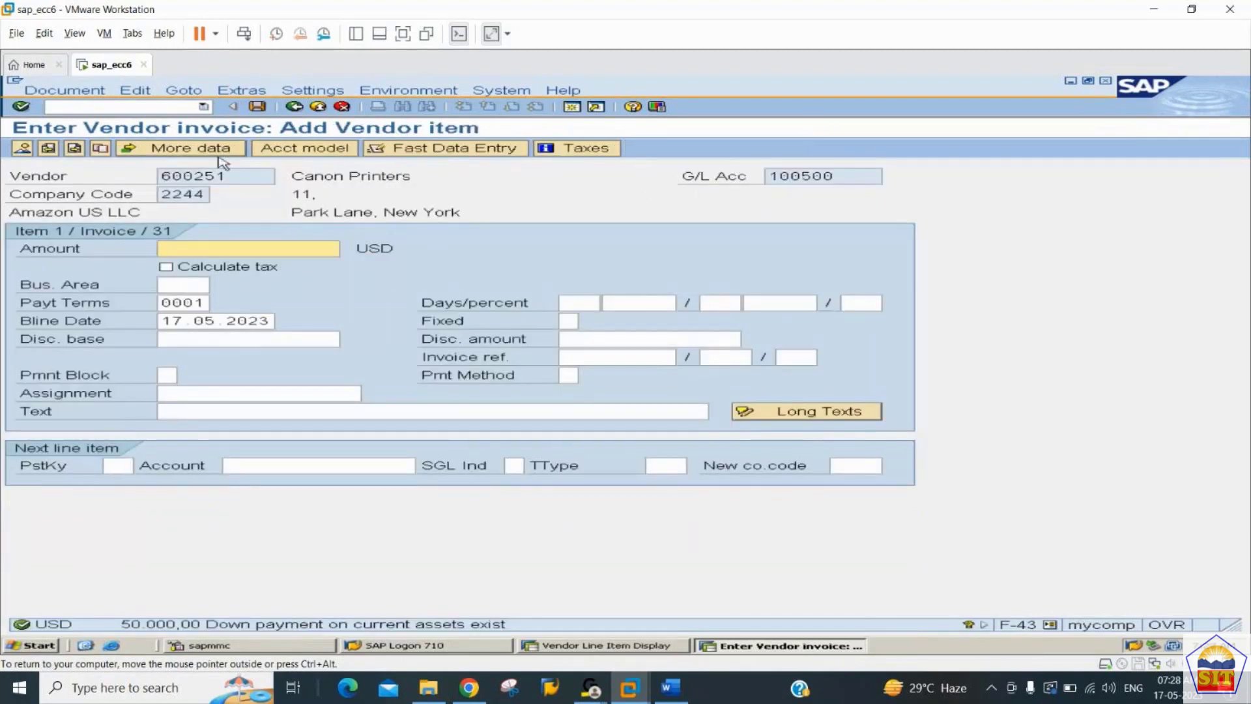
pyautogui.click(146, 108)
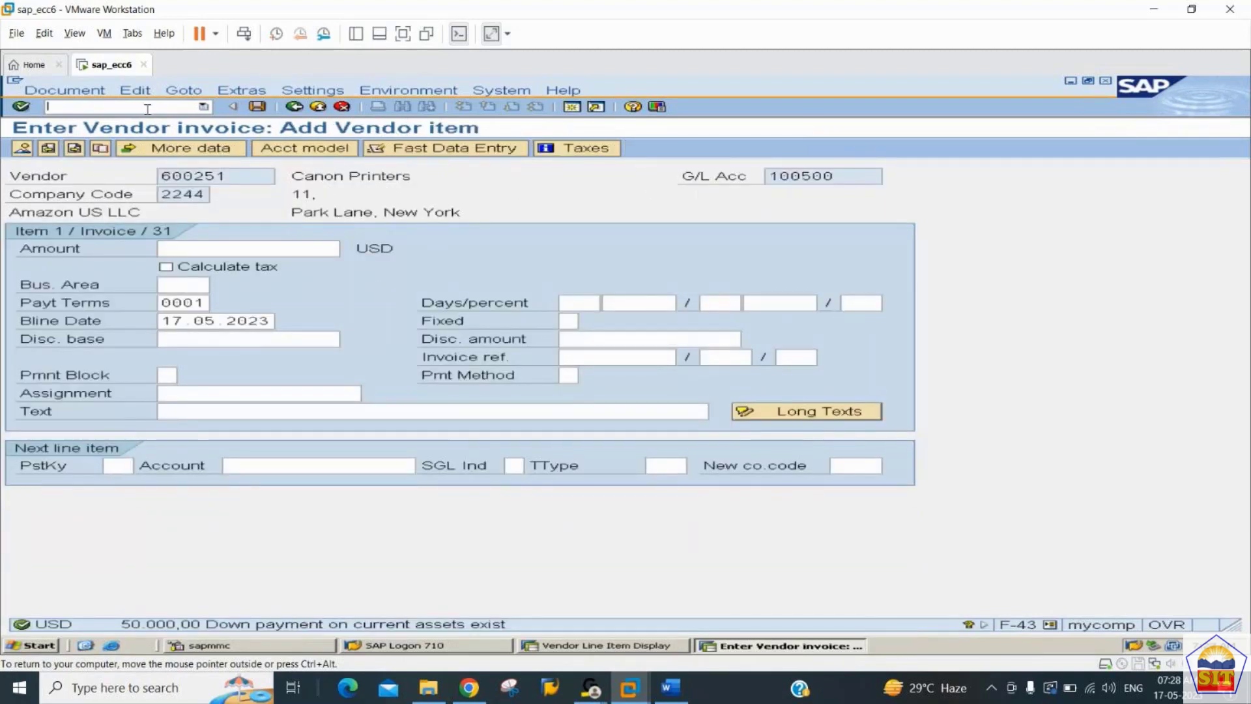
pyautogui.write('/nf-43')
pyautogui.press('Return')
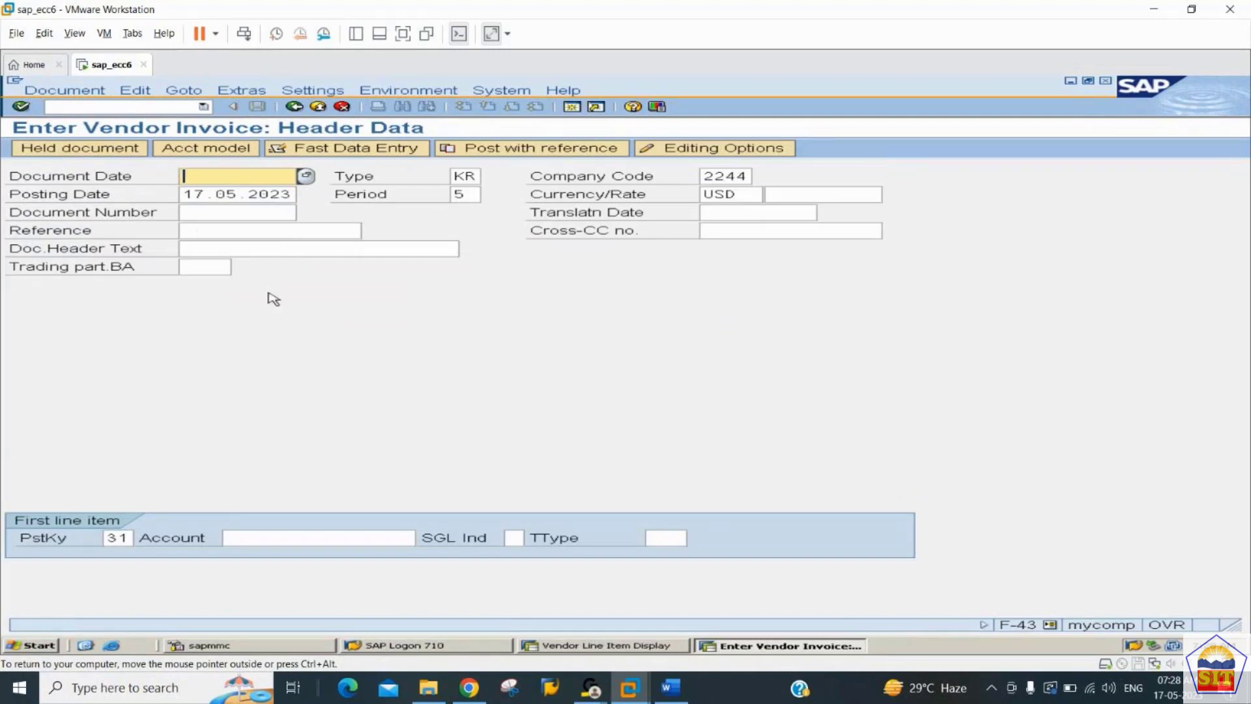
# Step: Enter document date 17.05.2023 and the Canon Printers vendor account with posting key 31, and proceed to the vendor item
pyautogui.write('17')
pyautogui.press('Down')
pyautogui.press('Tab')
pyautogui.press('Tab')
pyautogui.press('Tab')
pyautogui.press('Tab')
pyautogui.press('Tab')
pyautogui.press('Tab')
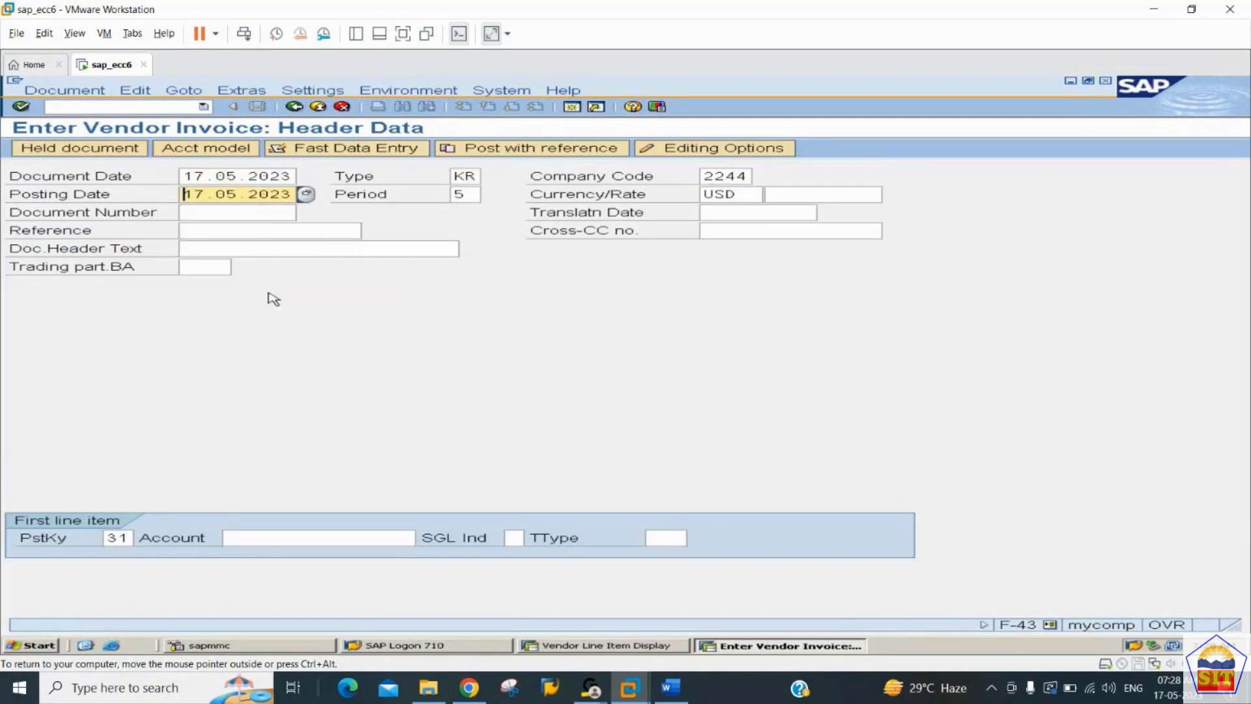
pyautogui.press('Tab')
pyautogui.press('Tab')
pyautogui.press('Tab')
pyautogui.press('Tab')
pyautogui.press('Tab')
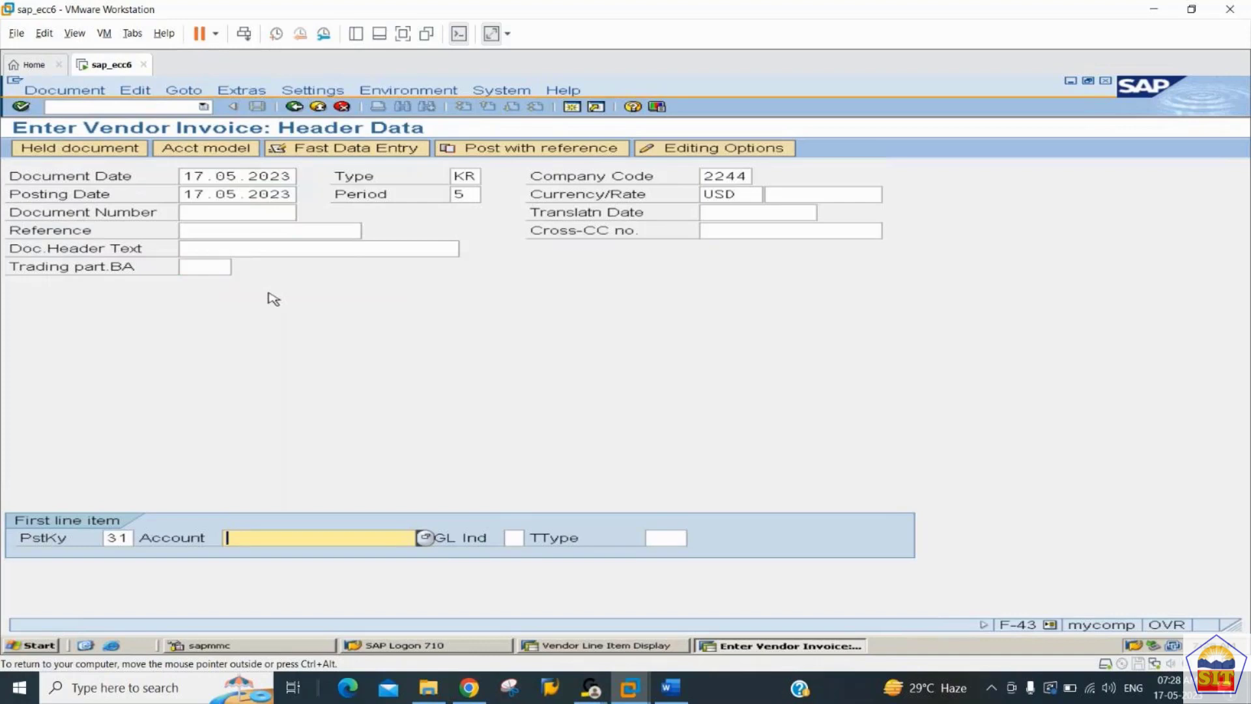
pyautogui.press('BackSpace')
pyautogui.press('Down')
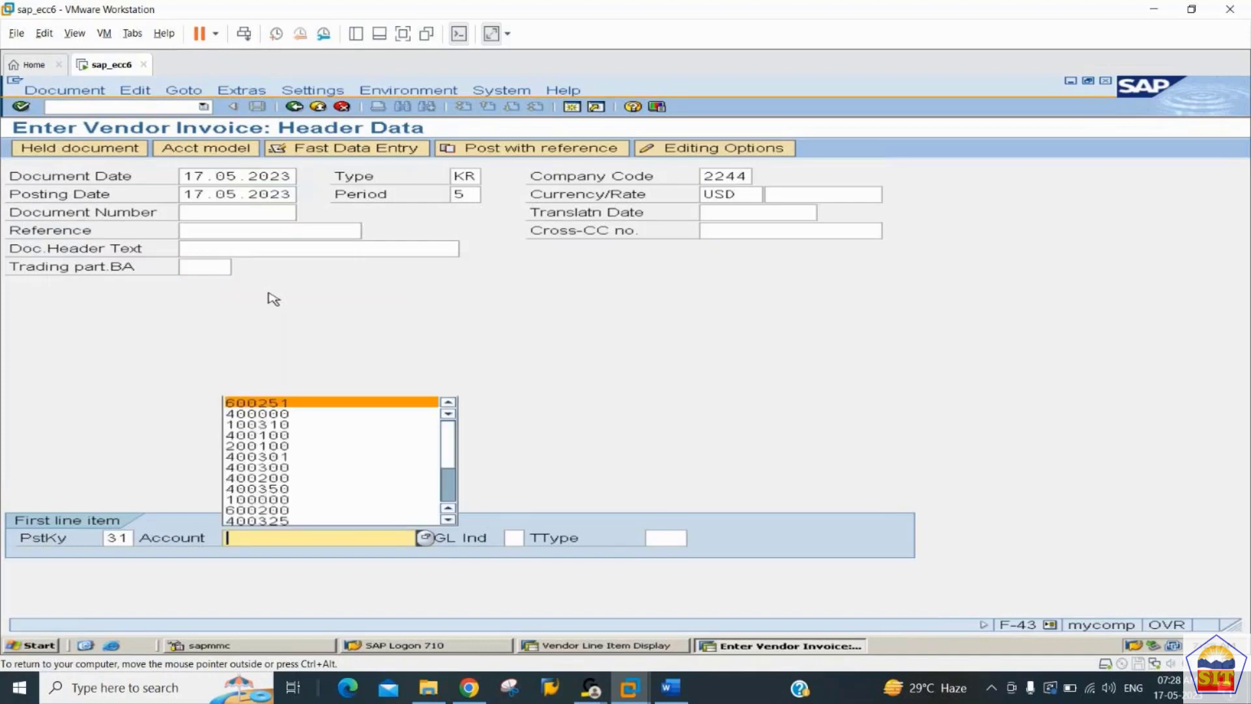
pyautogui.press('Return')
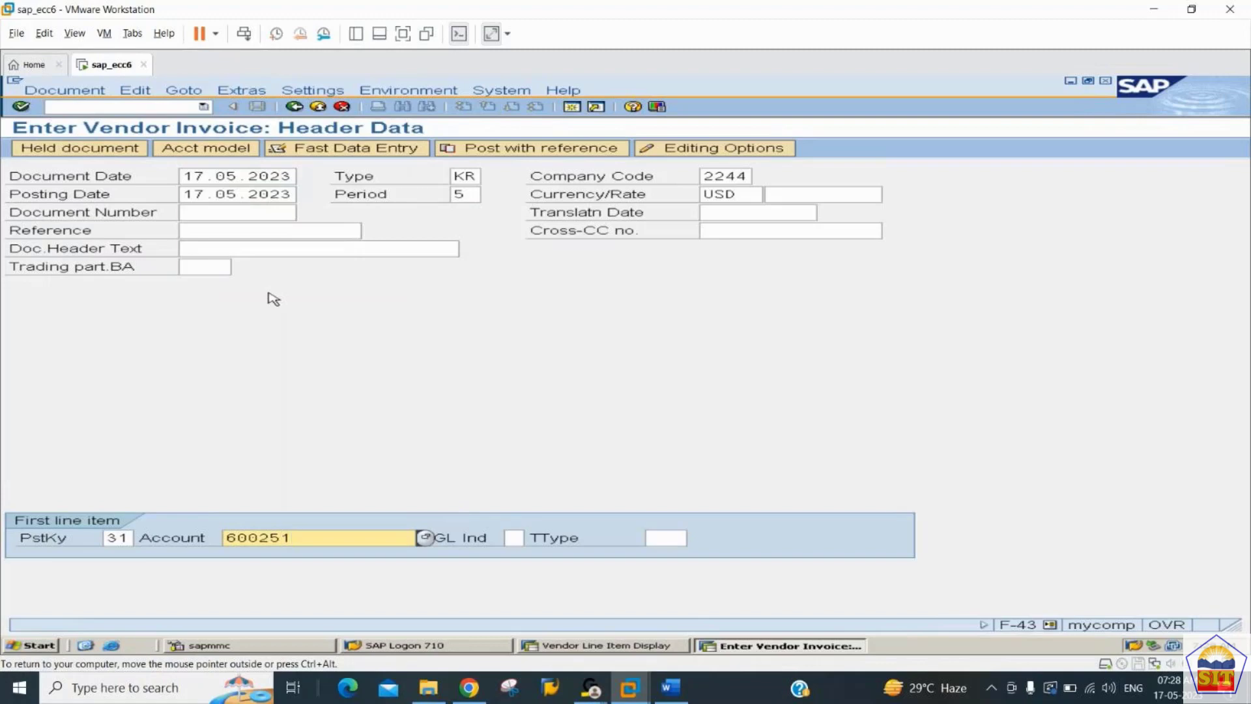
pyautogui.press('Return')
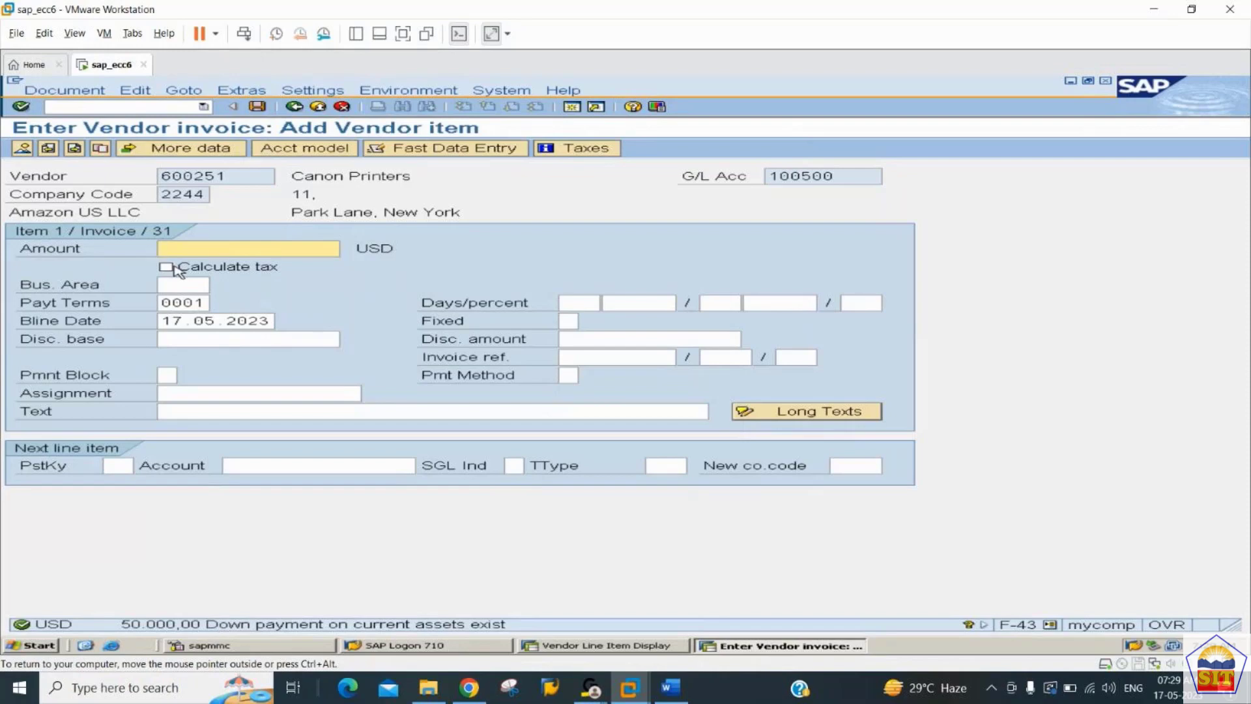
# Step: Check the open balance in the vendor line items, then enter 21000 USD and the text "purchase invoice" for the vendor item
pyautogui.hotkey('alt', 'Tab')
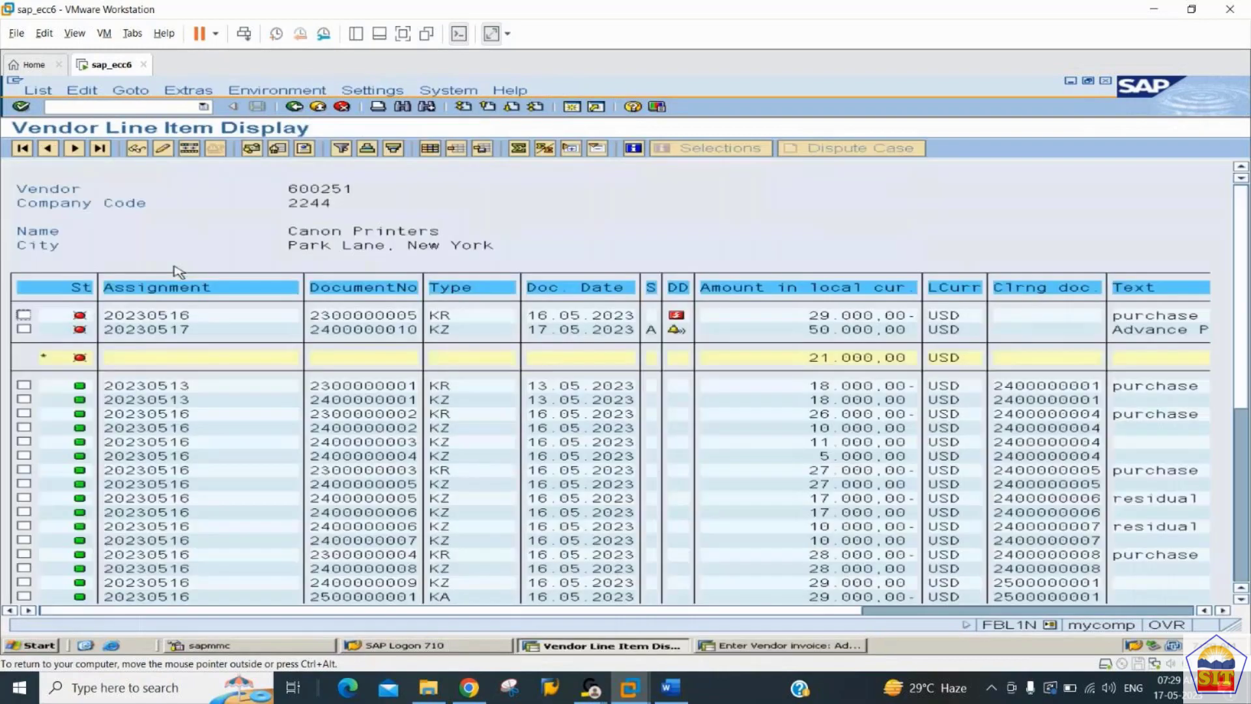
pyautogui.hotkey('alt', 'Tab')
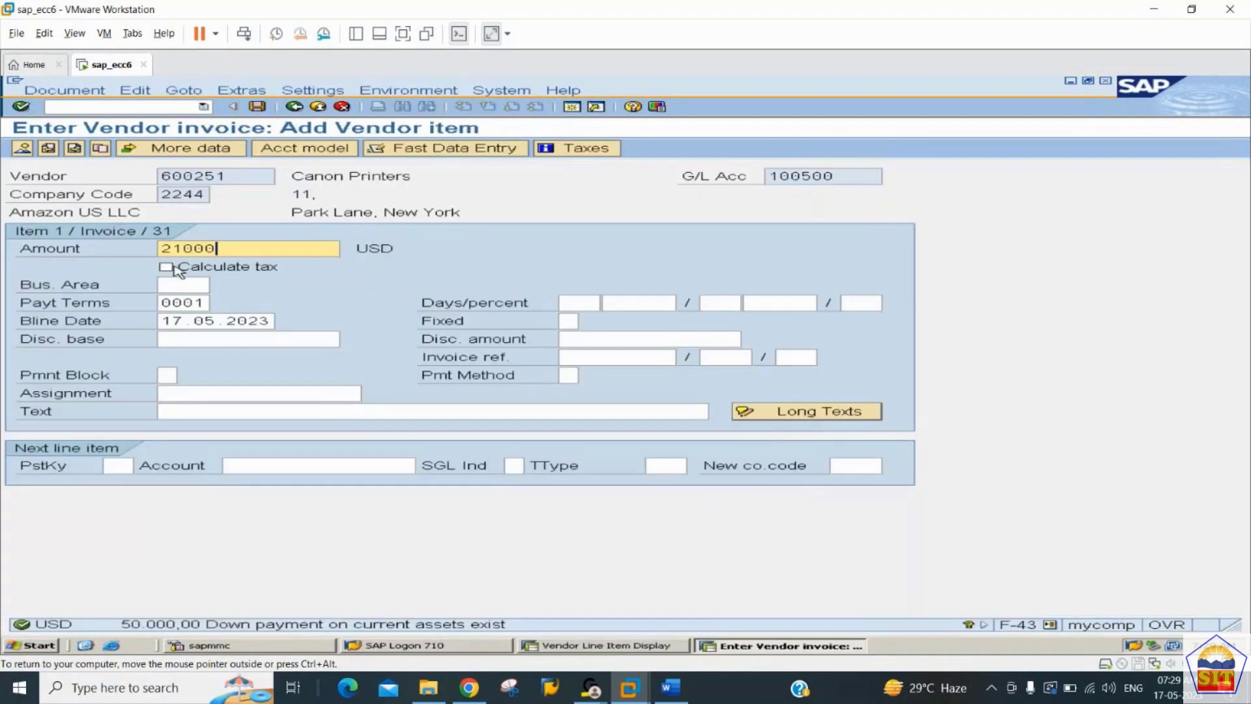
pyautogui.press('Tab')
pyautogui.press('Tab')
pyautogui.press('Tab')
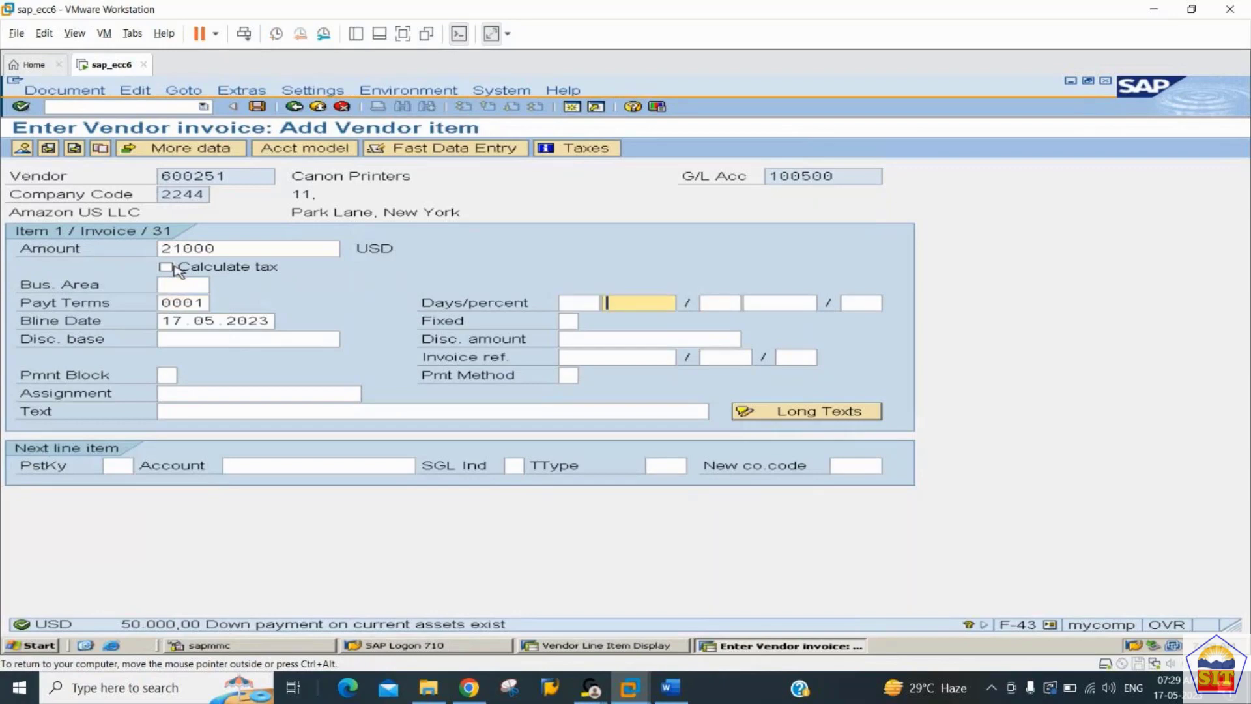
pyautogui.press('Tab')
pyautogui.press('Tab')
pyautogui.press('Tab')
pyautogui.press('Tab')
pyautogui.press('Tab')
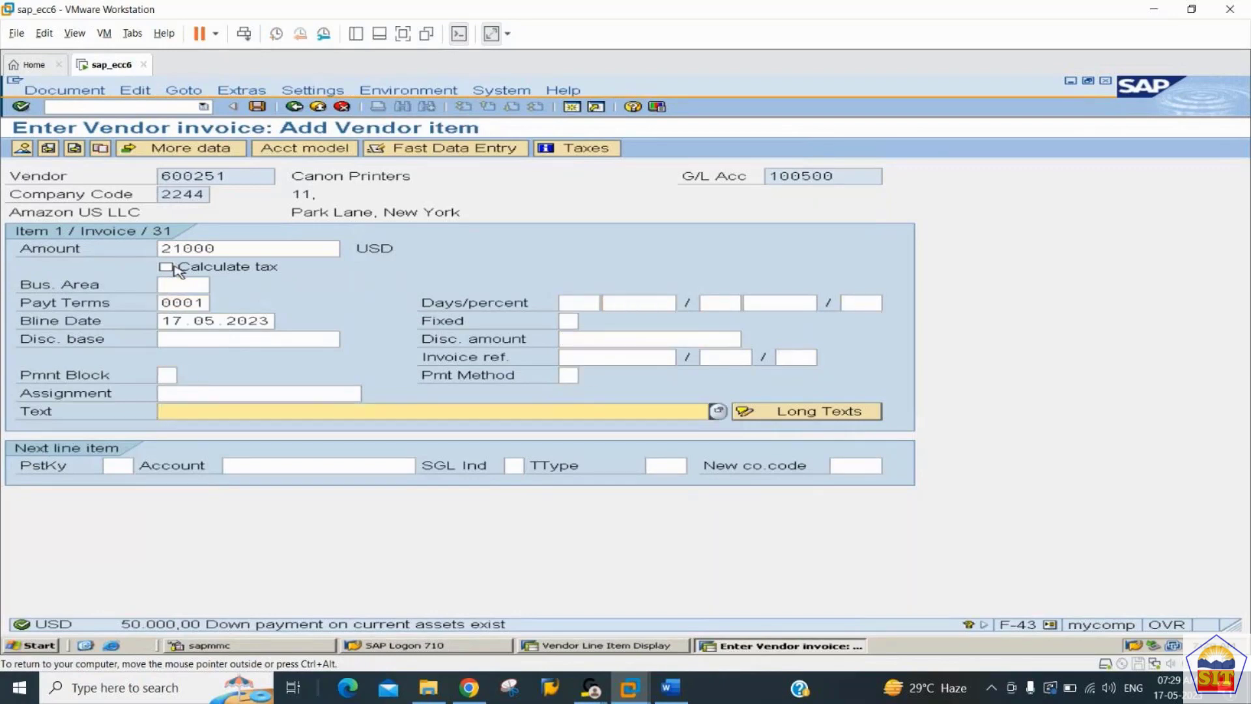
pyautogui.write('pu')
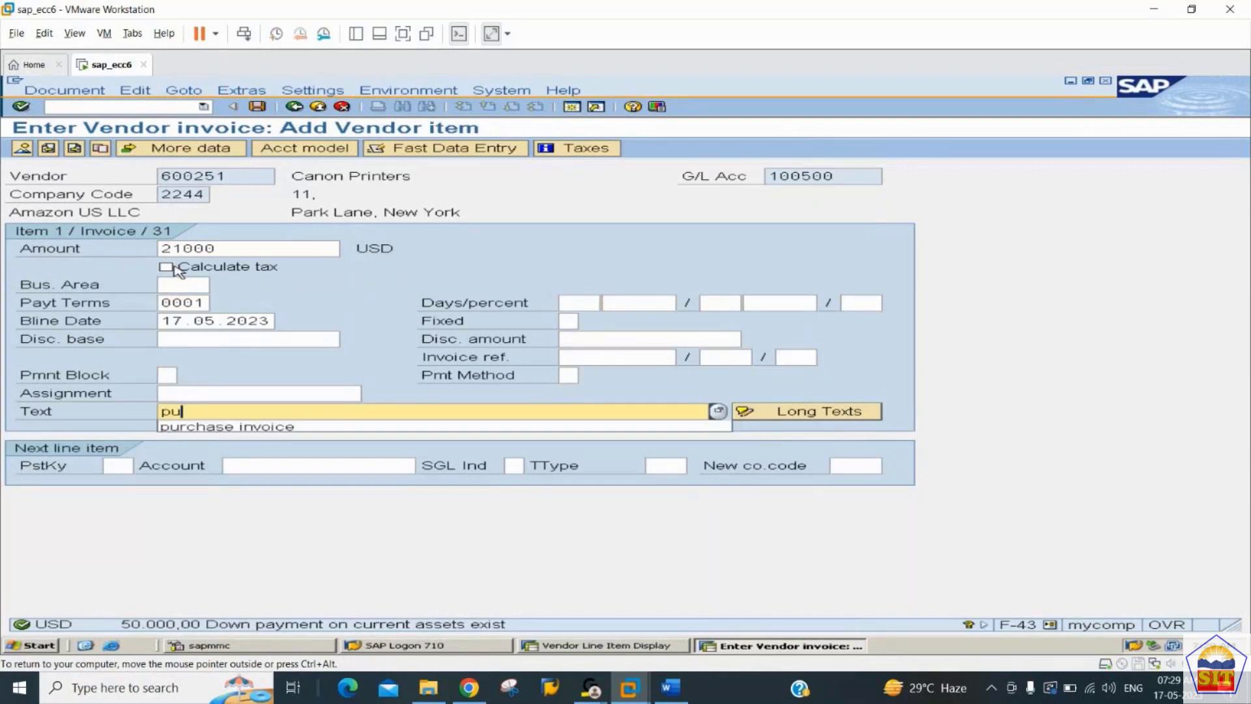
pyautogui.press('Tab')
# Step: Add a debit line item with posting key 40 for G/L account 400000
pyautogui.write('40')
pyautogui.press('Tab')
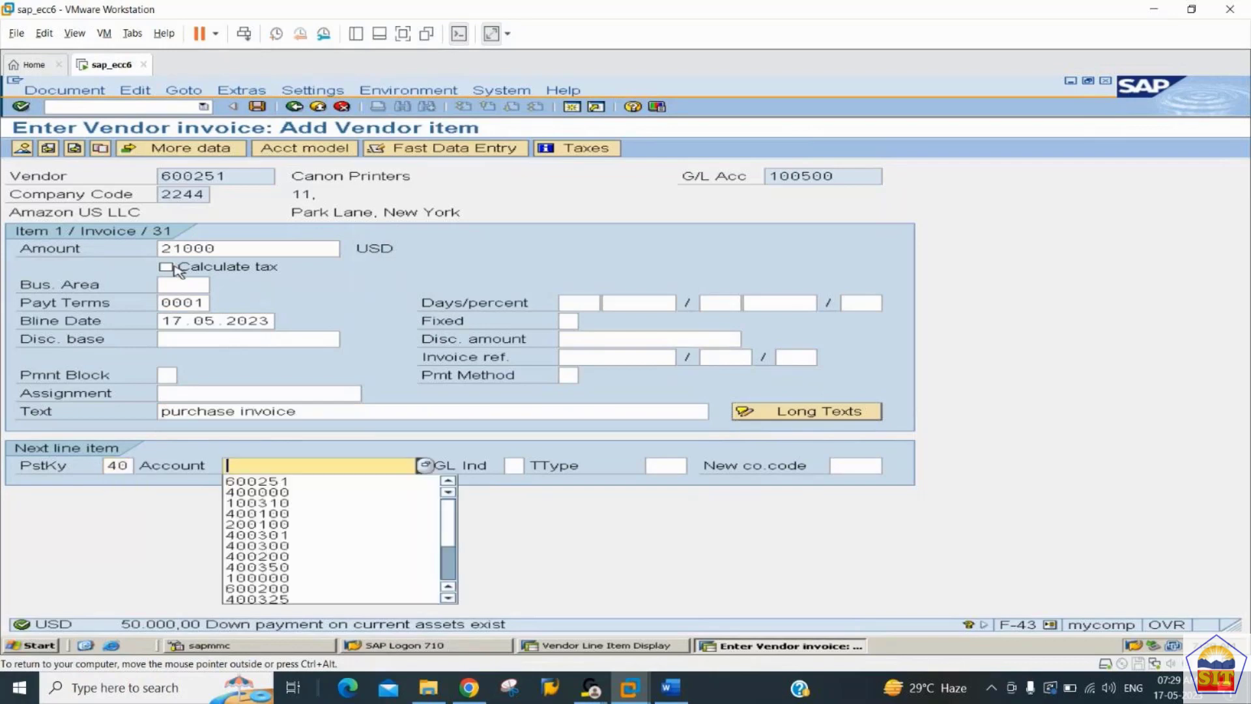
pyautogui.press('Down')
pyautogui.press('Down')
pyautogui.press('Return')
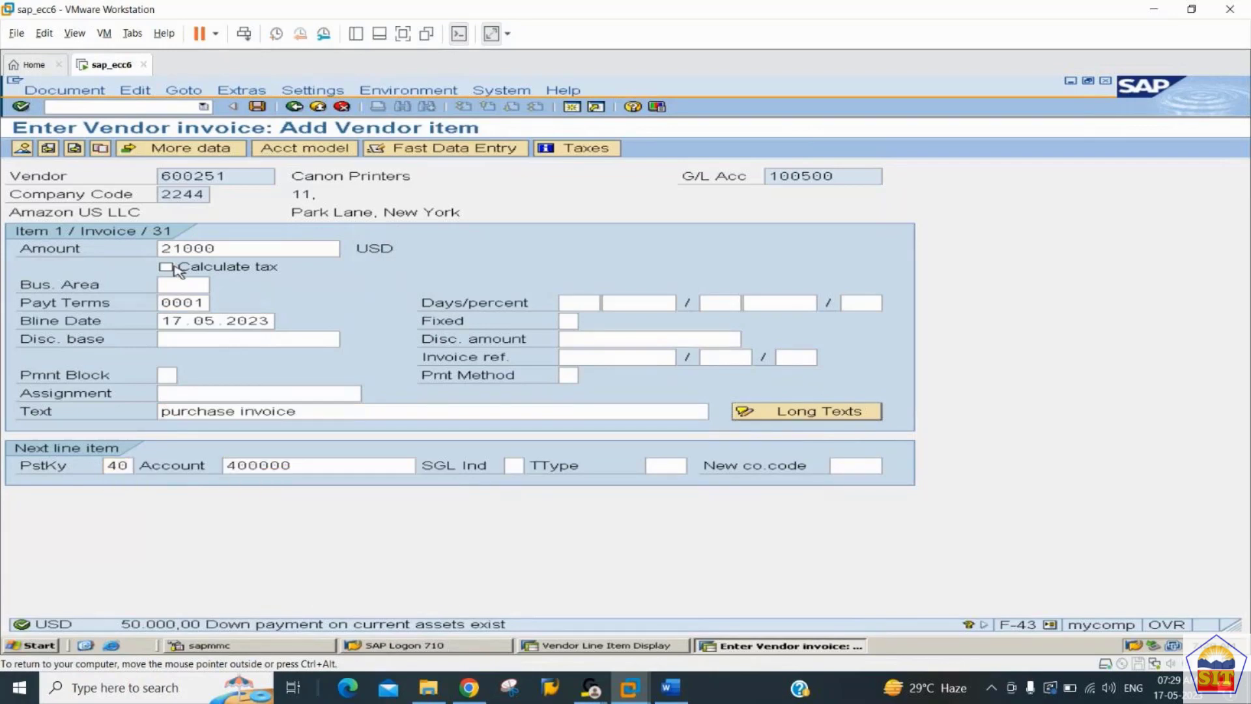
pyautogui.press('Return')
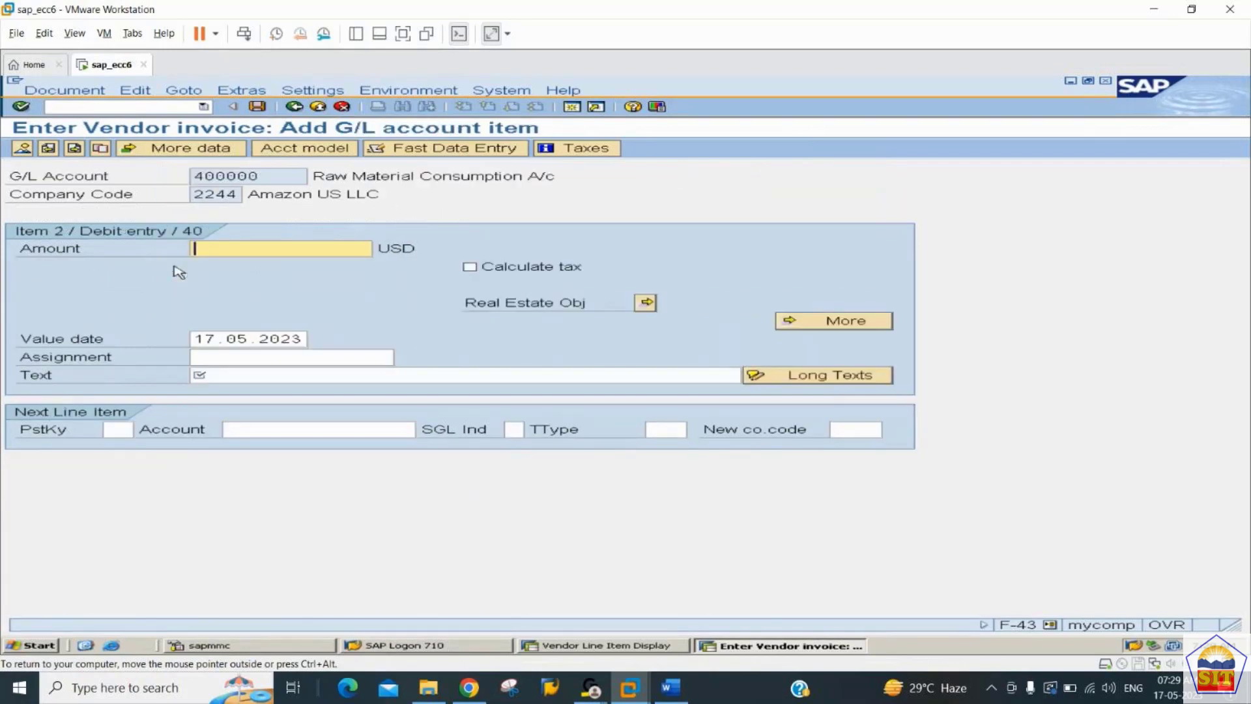
# Step: Enter * as amount and text of the debit item to copy the vendor item's data, and post the invoice
pyautogui.write('*')
pyautogui.press('Tab')
pyautogui.press('Tab')
pyautogui.press('Tab')
pyautogui.press('Tab')
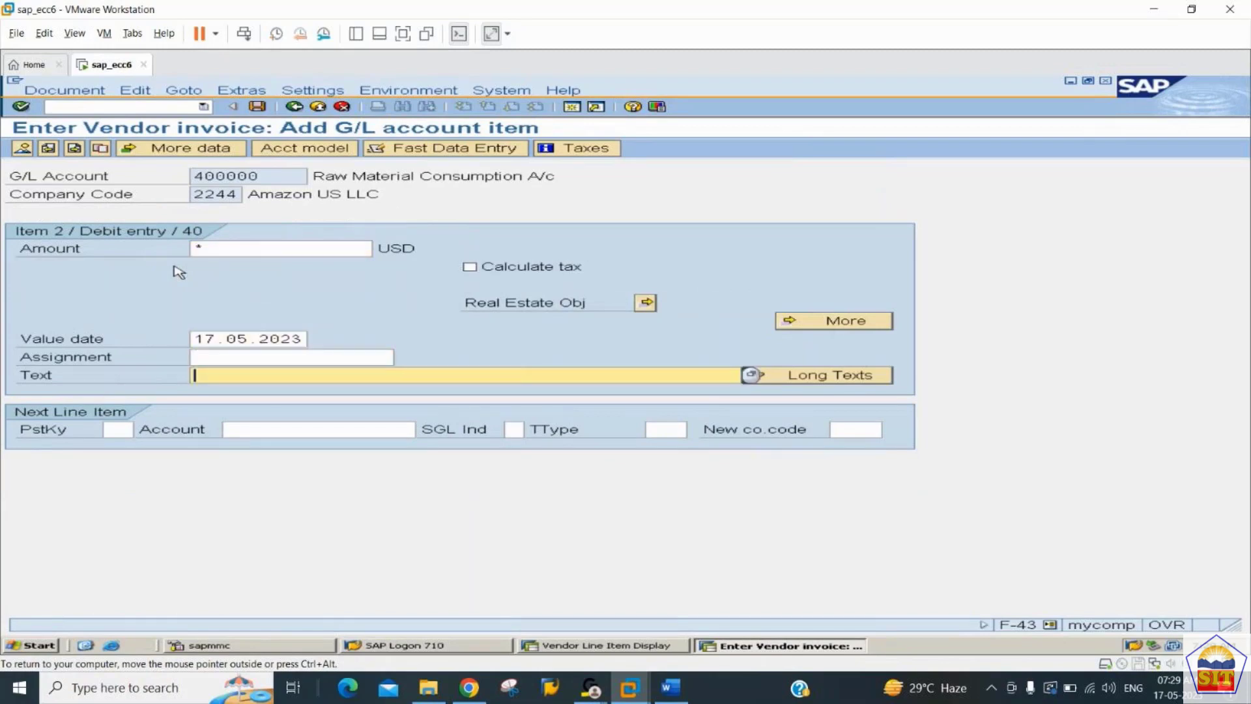
pyautogui.write('*')
pyautogui.press('Return')
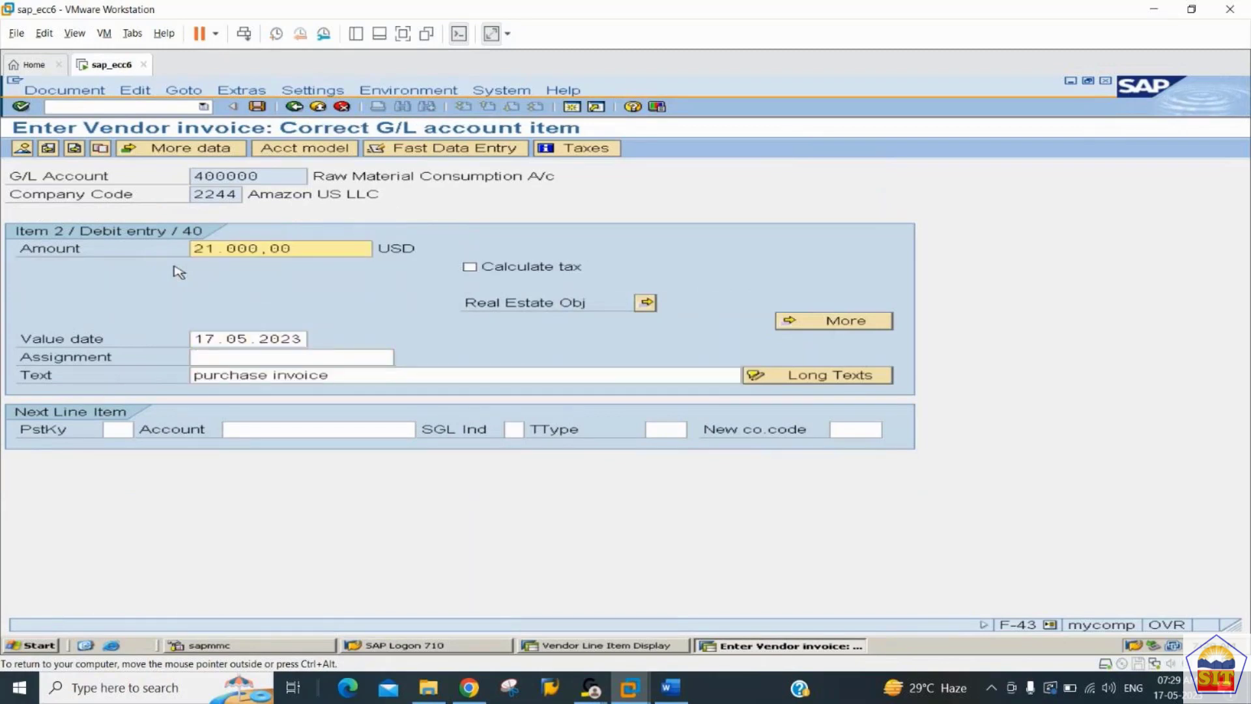
pyautogui.click(21, 148)
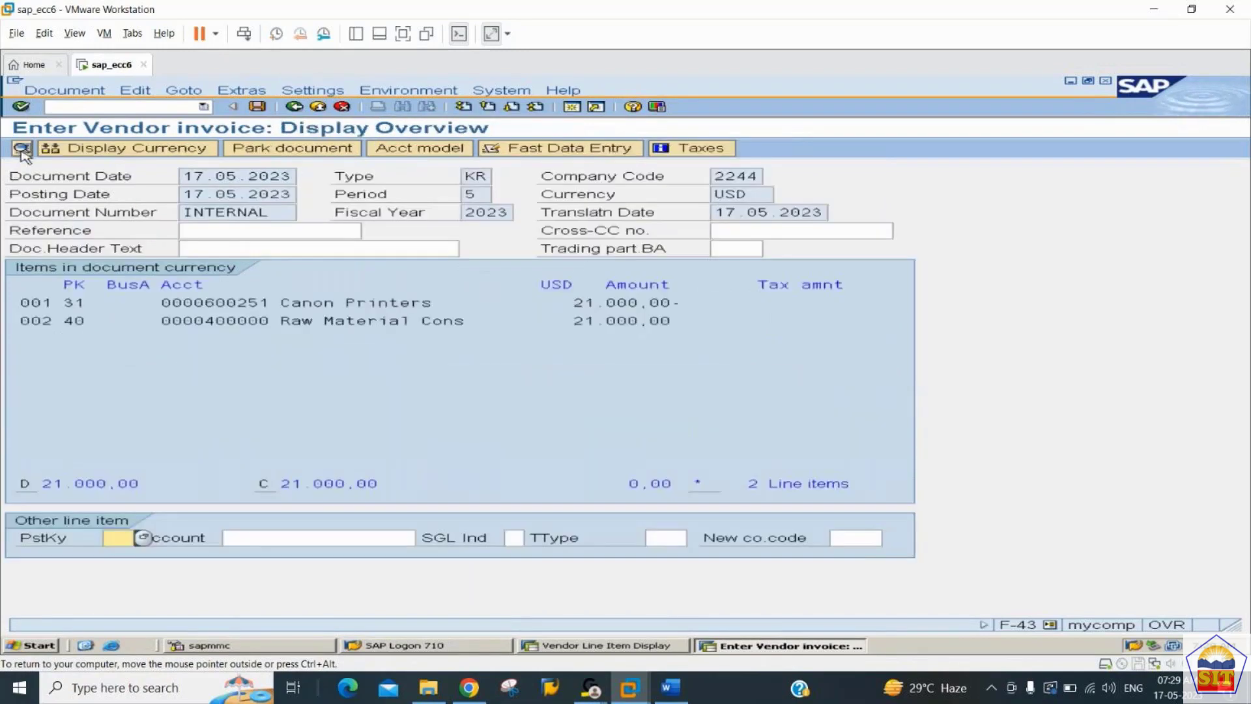
pyautogui.click(256, 105)
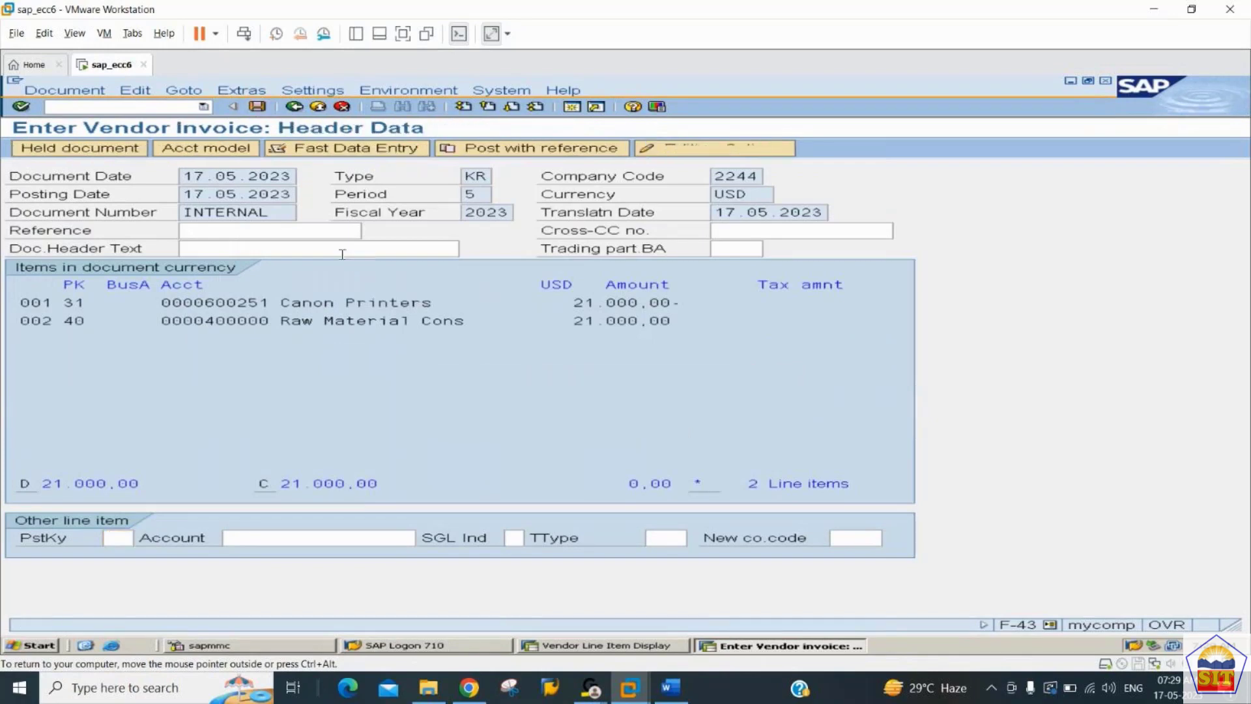
# Step: Return to the vendor line item display and refresh the list
pyautogui.hotkey('alt', 'Tab')
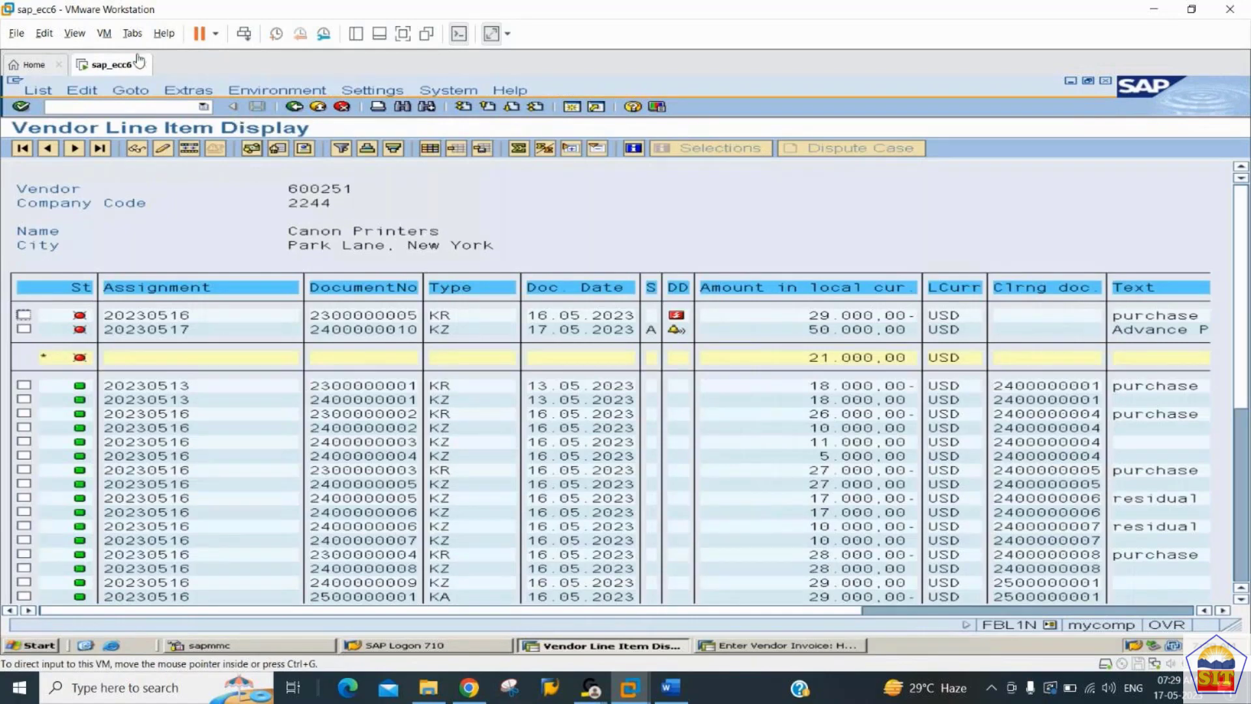
pyautogui.click(38, 91)
pyautogui.click(52, 124)
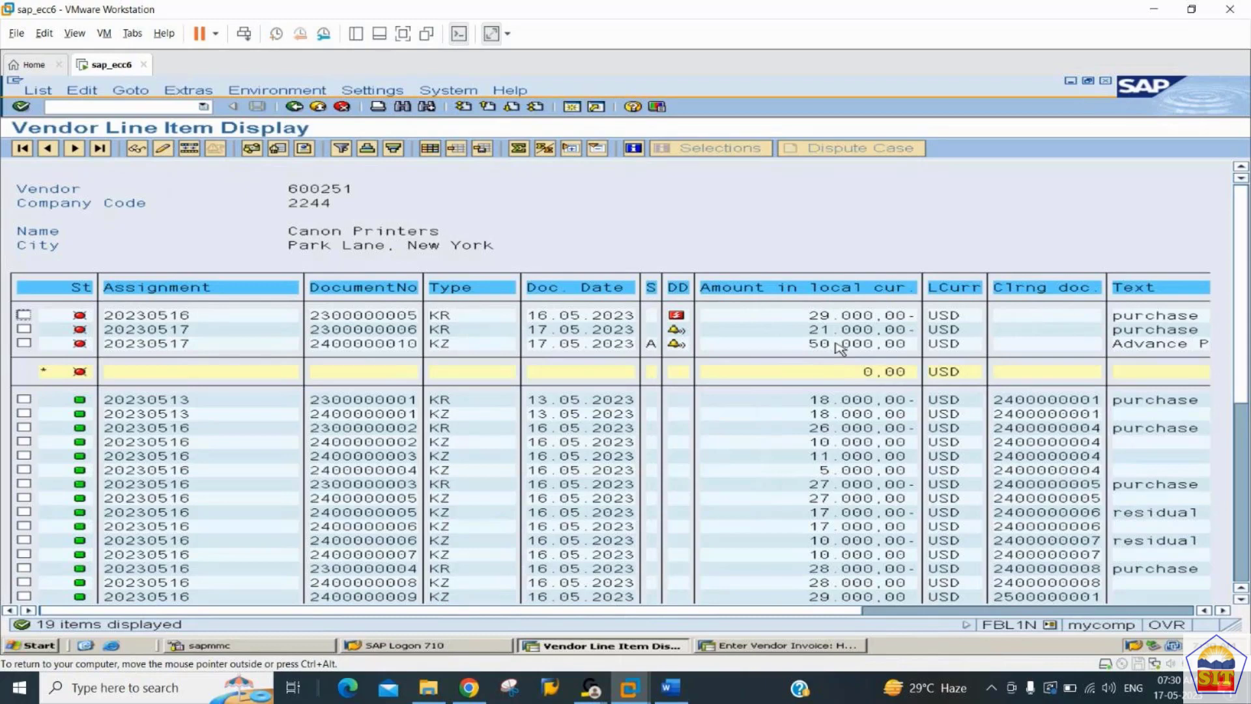
# Step: Check the G/L account of the 29.000,00 USD invoice's vendor line item and return to the list
pyautogui.doubleClick(355, 318)
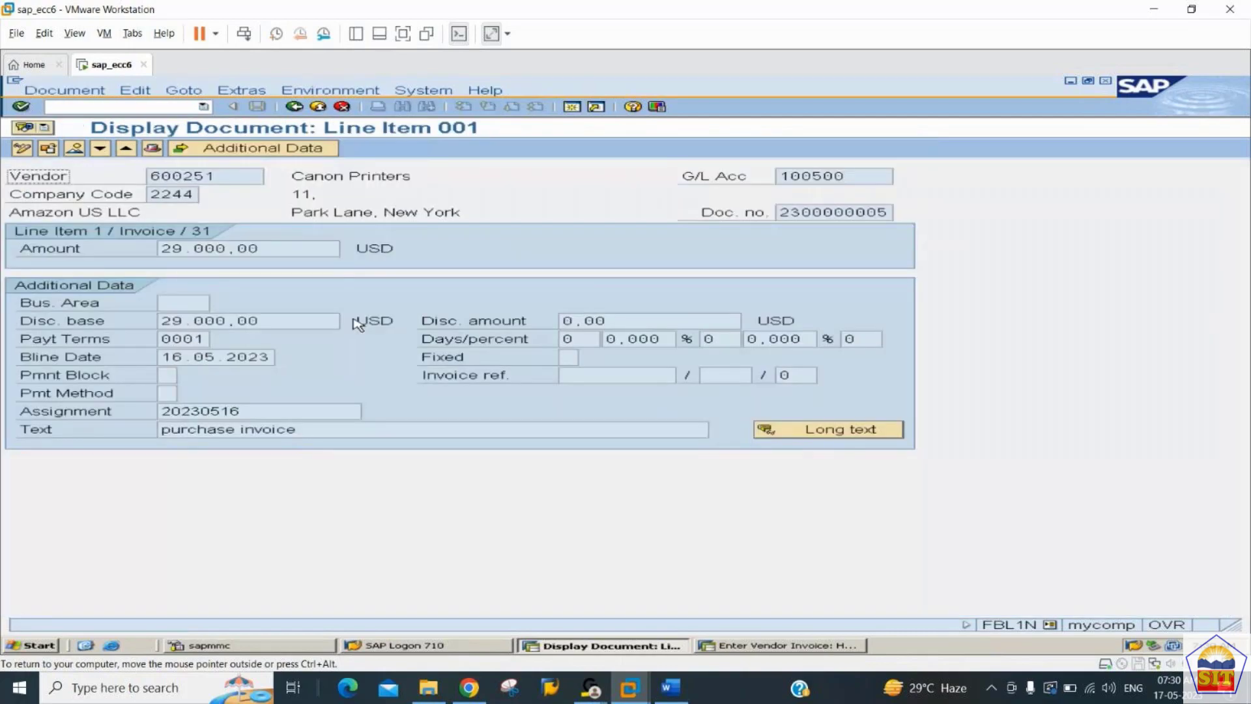
pyautogui.moveTo(859, 177); pyautogui.dragTo(721, 191)
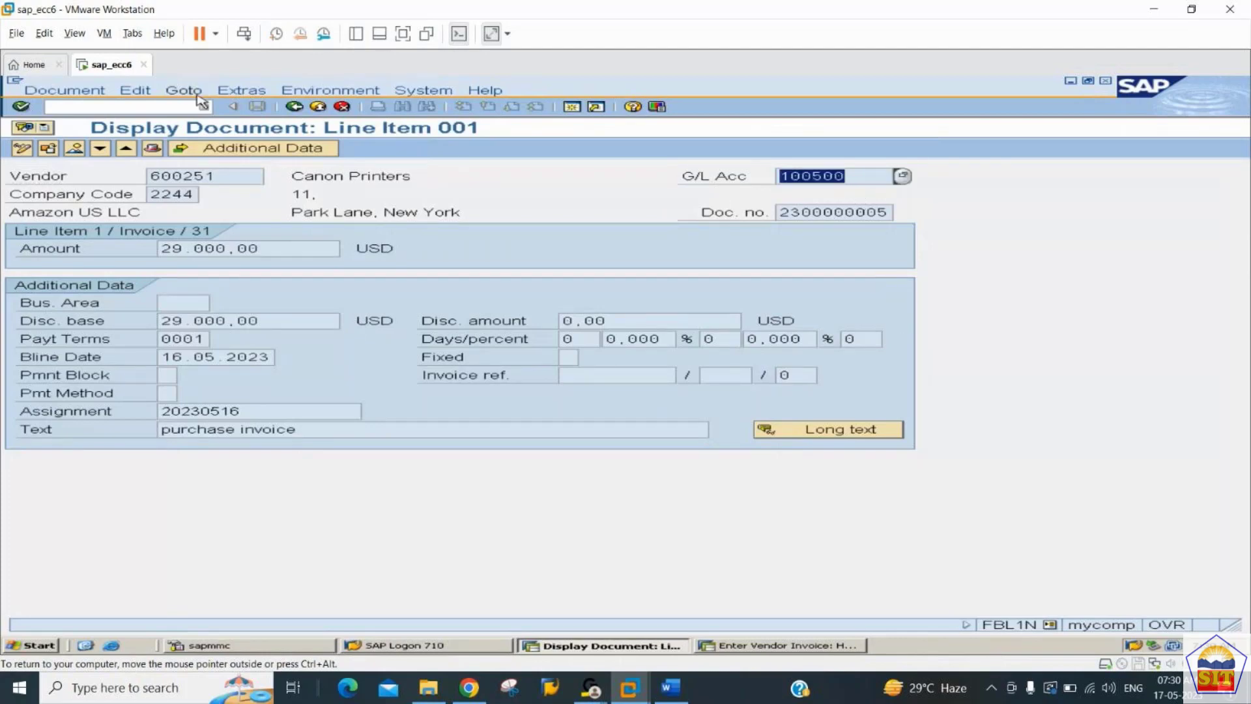
pyautogui.click(296, 107)
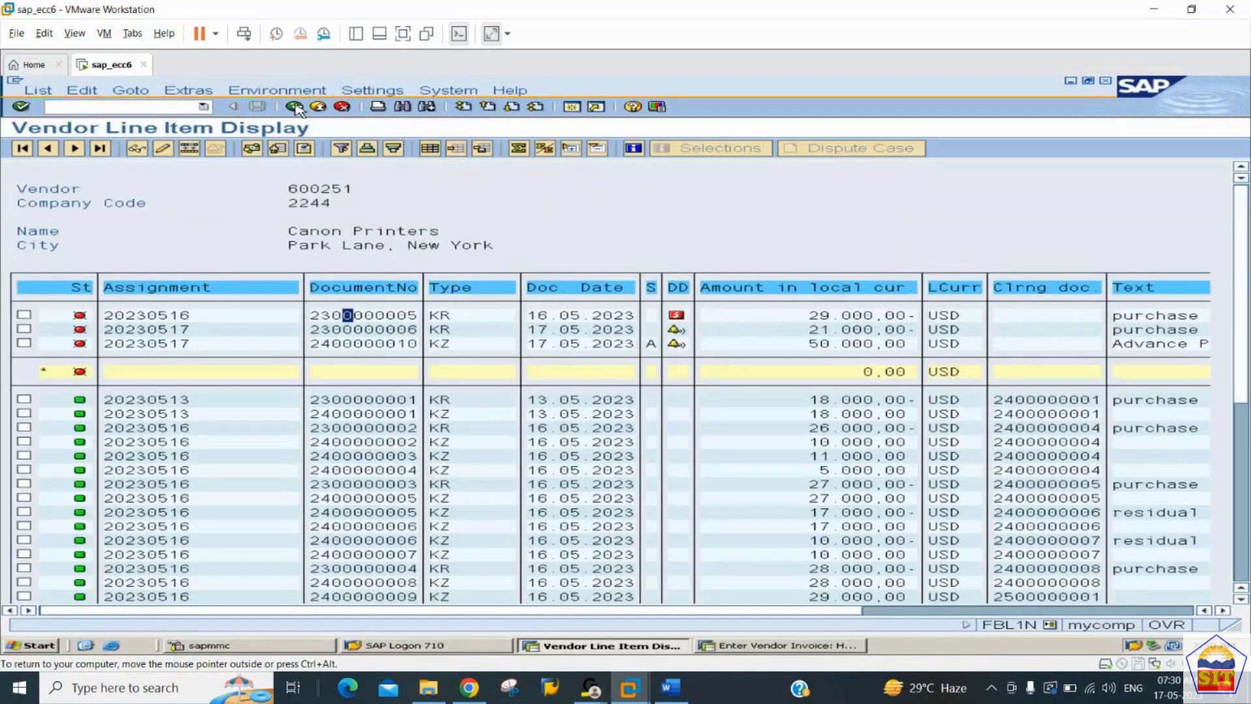
# Step: Check the vendor and G/L account of the 21.000,00 USD invoice's line item and return to the list
pyautogui.doubleClick(353, 330)
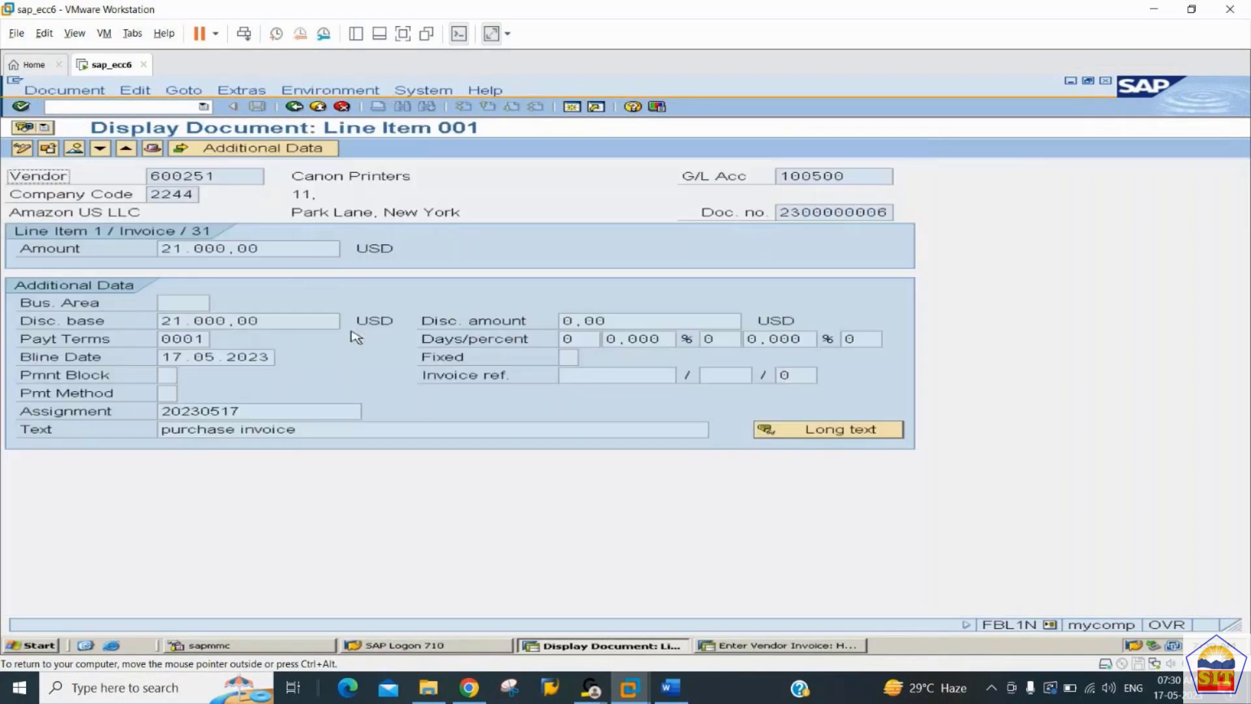
pyautogui.doubleClick(849, 177)
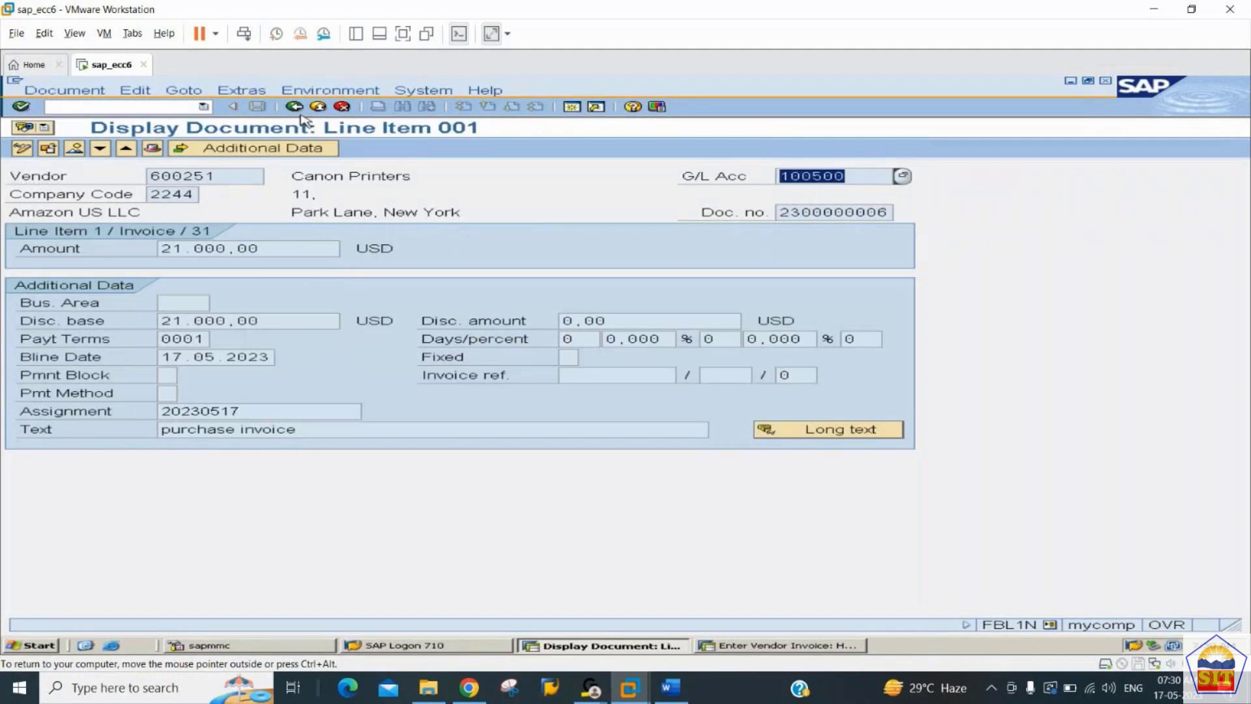
pyautogui.doubleClick(239, 176)
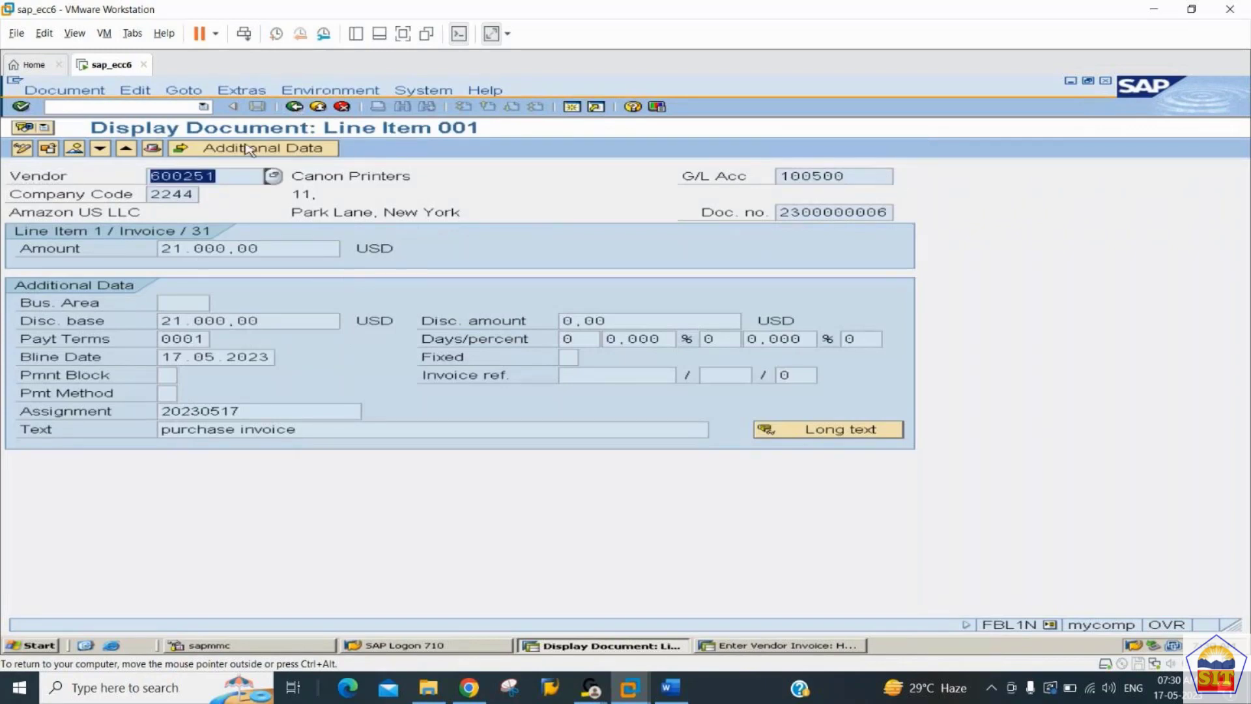
pyautogui.doubleClick(851, 176)
pyautogui.click(298, 109)
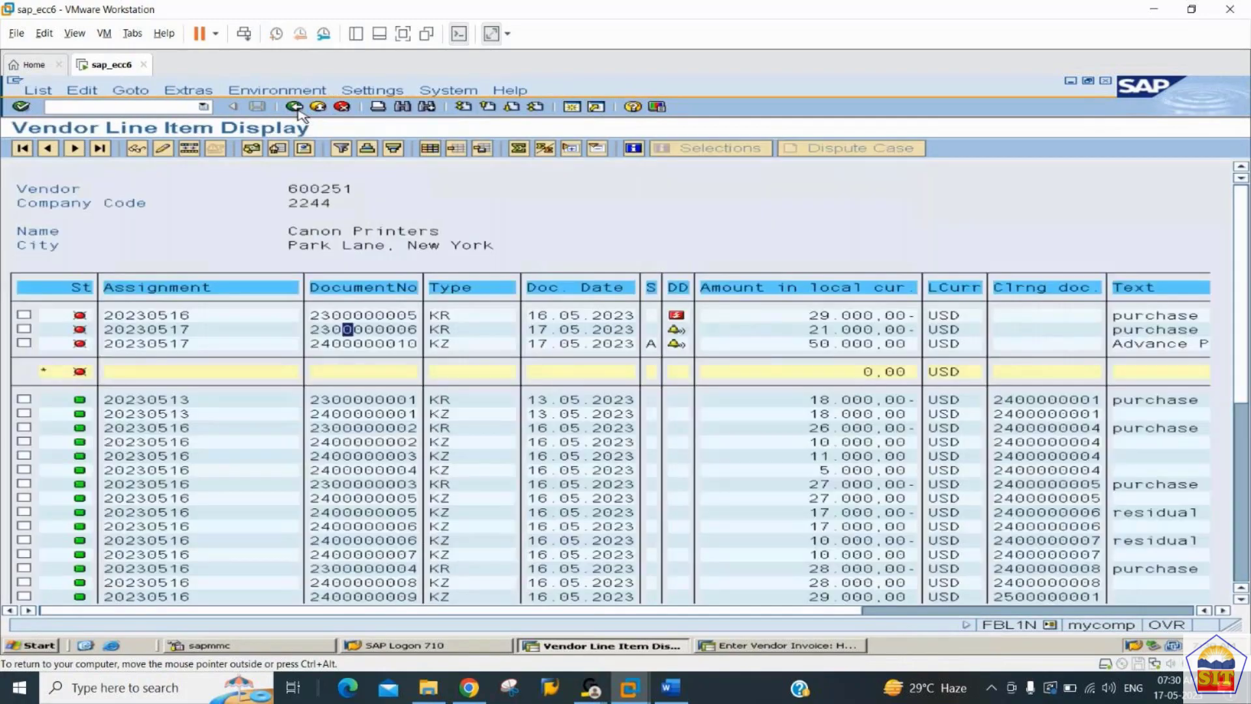
# Step: Check the G/L account of the 50.000,00 USD down payment's line item and return to the list
pyautogui.doubleClick(352, 343)
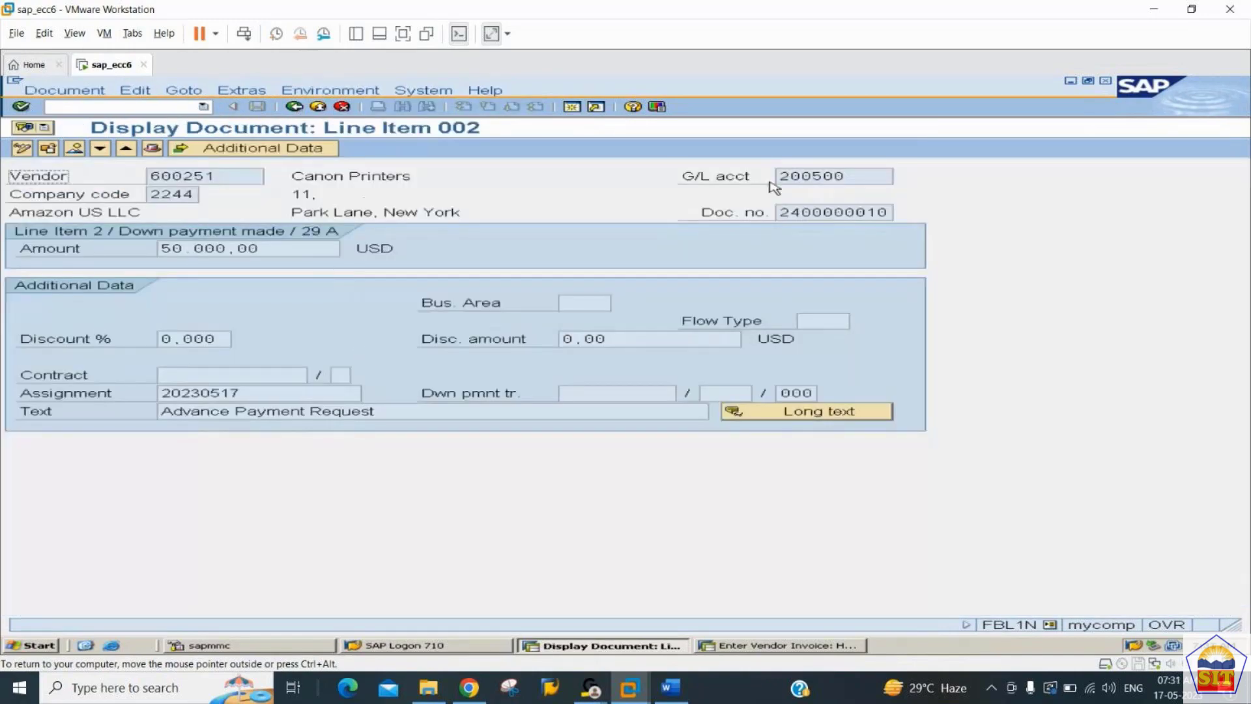
pyautogui.click(855, 174)
pyautogui.doubleClick(815, 176)
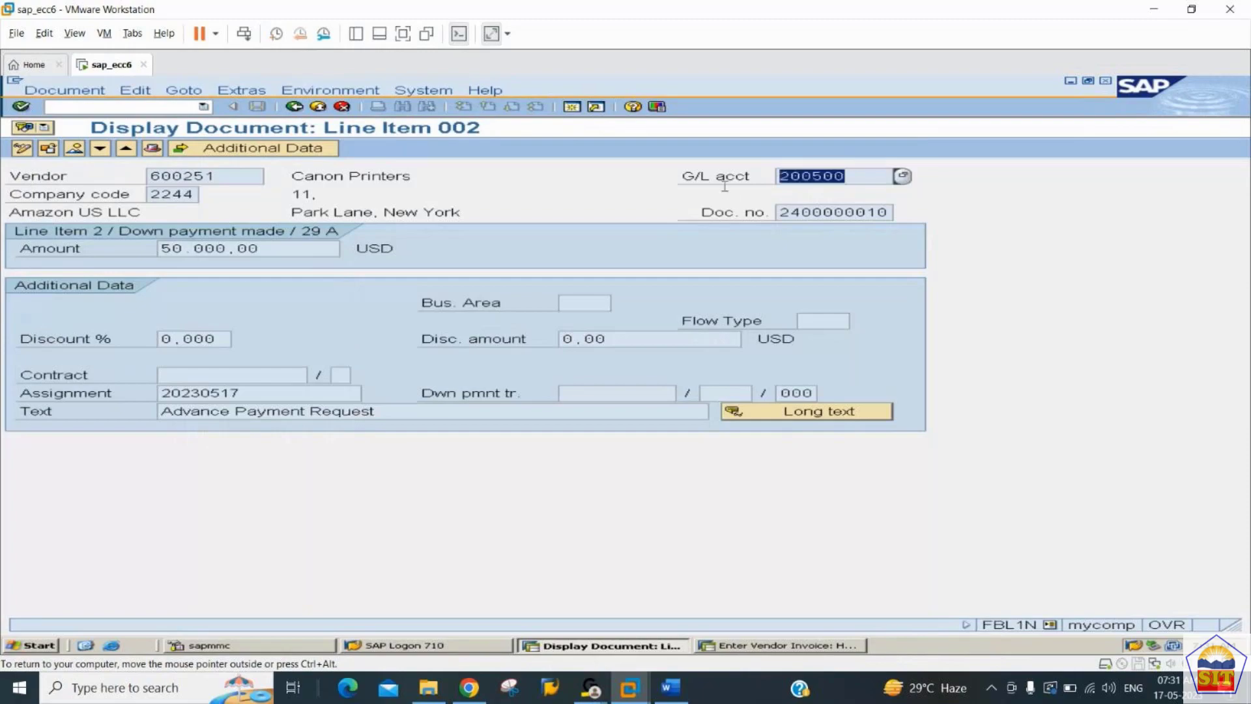
pyautogui.click(295, 107)
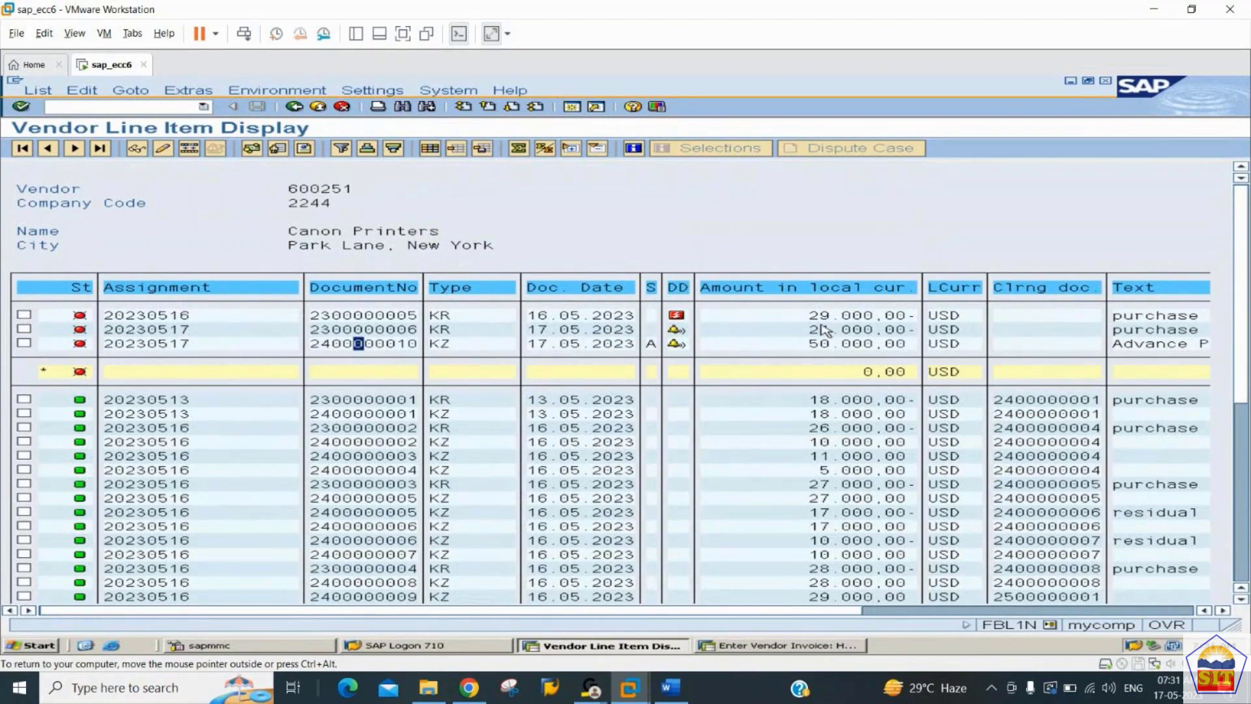
# Step: In the vendor invoice session, start transaction F-54 and set the document date to 17.05.2023
pyautogui.hotkey('alt', 'Tab')
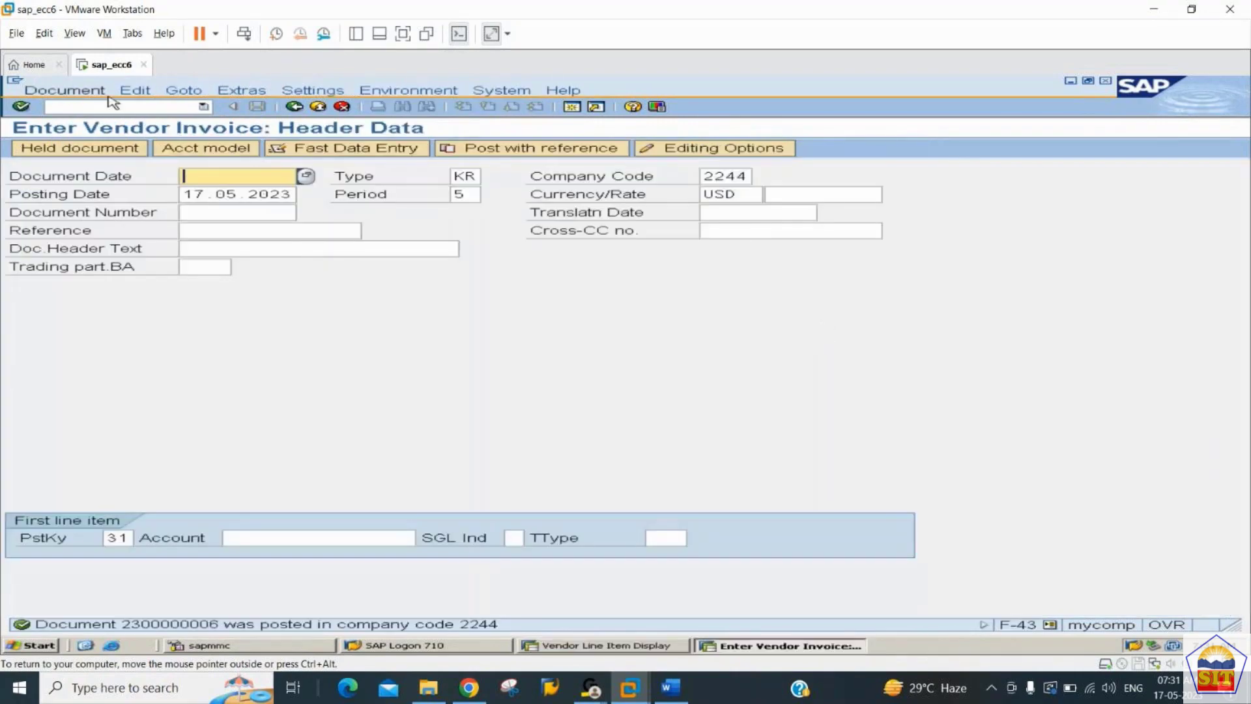
pyautogui.click(109, 105)
pyautogui.write('/nf-54')
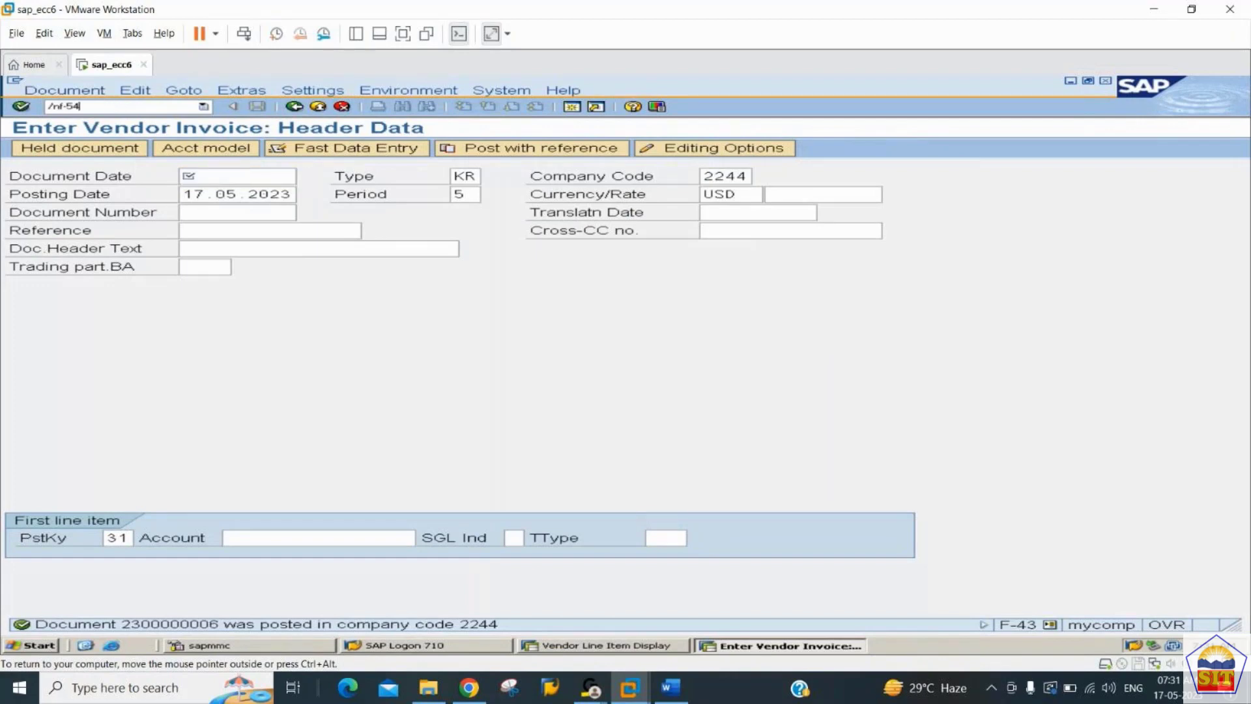
pyautogui.press('Return')
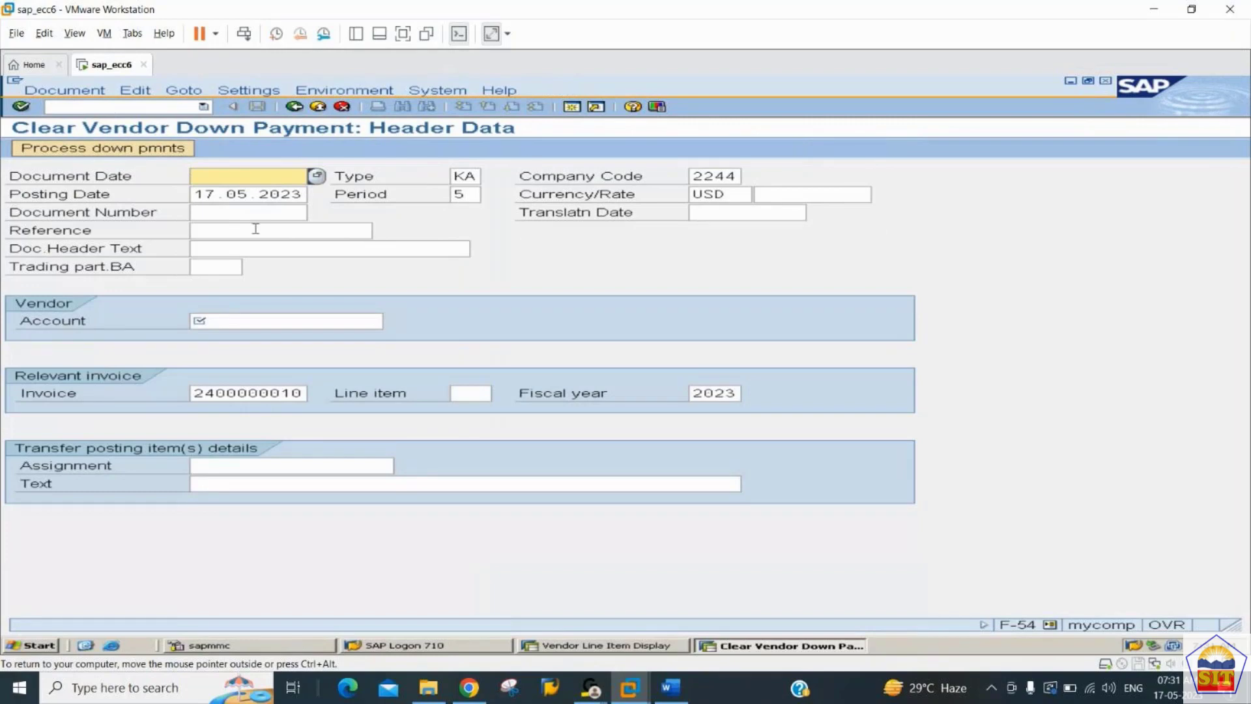
pyautogui.write('17')
pyautogui.press('Down')
pyautogui.press('Tab')
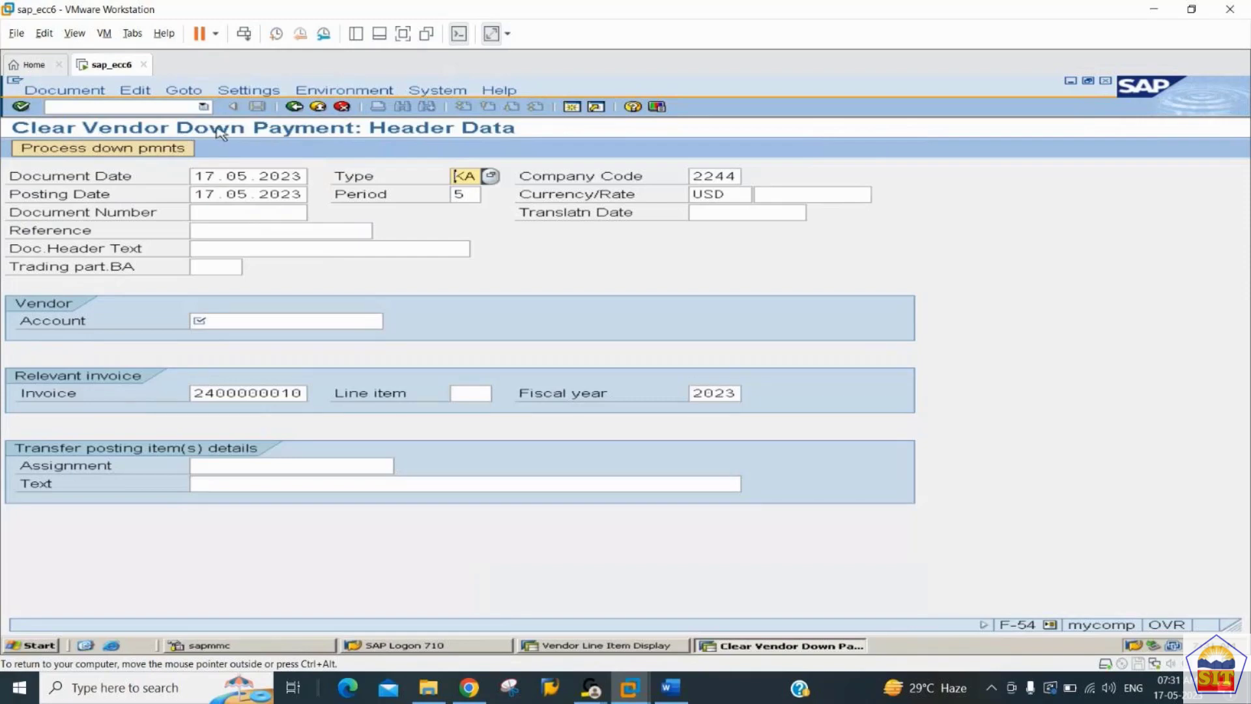
# Step: Enter the Canon Printers vendor account number as the account whose down payment is cleared
pyautogui.press('Tab')
pyautogui.press('Tab')
pyautogui.press('Tab')
pyautogui.press('Tab')
pyautogui.press('Tab')
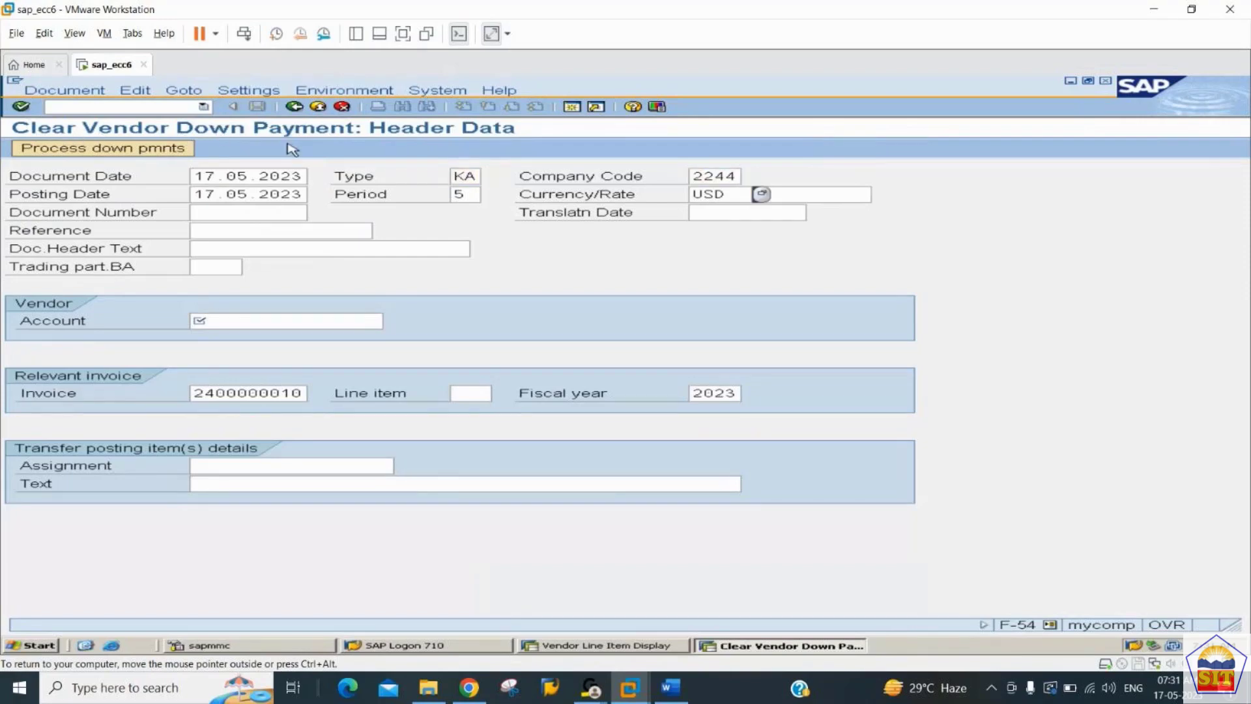
pyautogui.press('Tab')
pyautogui.hotkey('shift', 'Tab')
pyautogui.press('BackSpace')
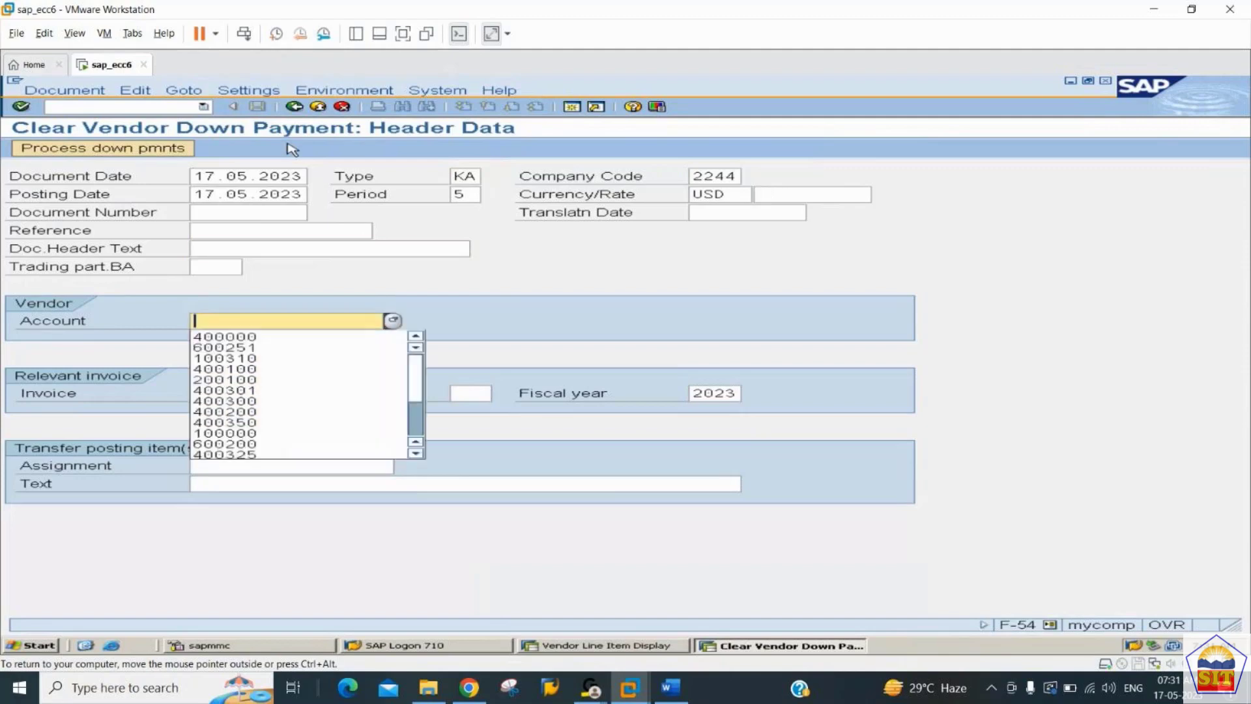
pyautogui.press('Down')
pyautogui.press('Down')
pyautogui.press('Tab')
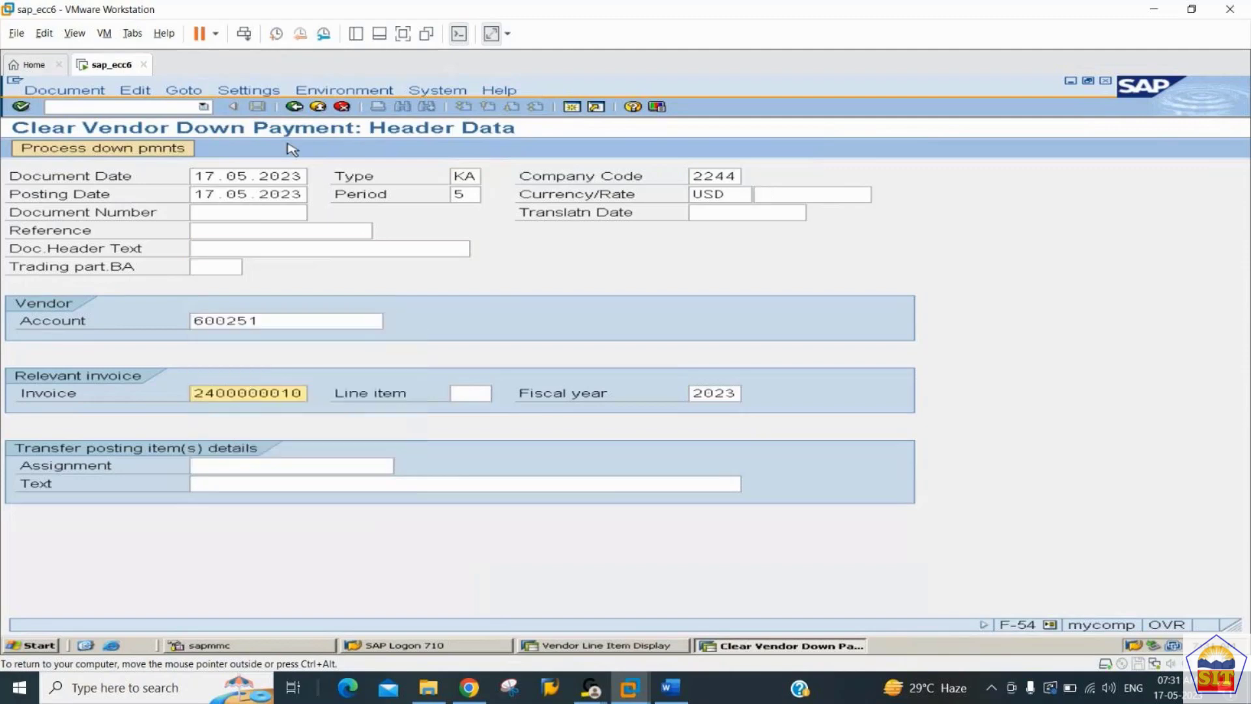
# Step: Clear the prefilled relevant invoice number and process the vendor's down payments
pyautogui.press('Delete')
pyautogui.press('Delete')
pyautogui.press('Delete')
pyautogui.press('Delete')
pyautogui.press('Delete')
pyautogui.press('Delete')
pyautogui.press('Delete')
pyautogui.press('Delete')
pyautogui.press('Delete')
pyautogui.press('Delete')
pyautogui.click(136, 152)
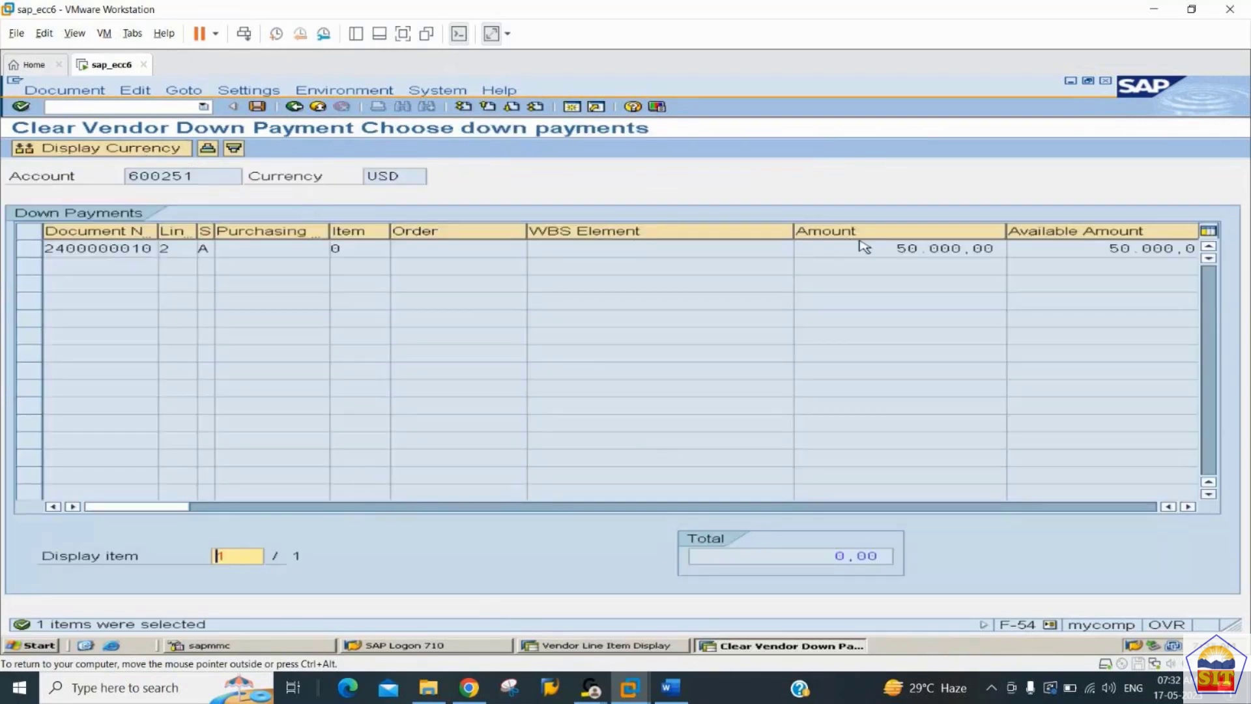
# Step: Check the down payment's available amount and enter 50000 as its transfer posting amount
pyautogui.moveTo(896, 248); pyautogui.dragTo(1003, 247)
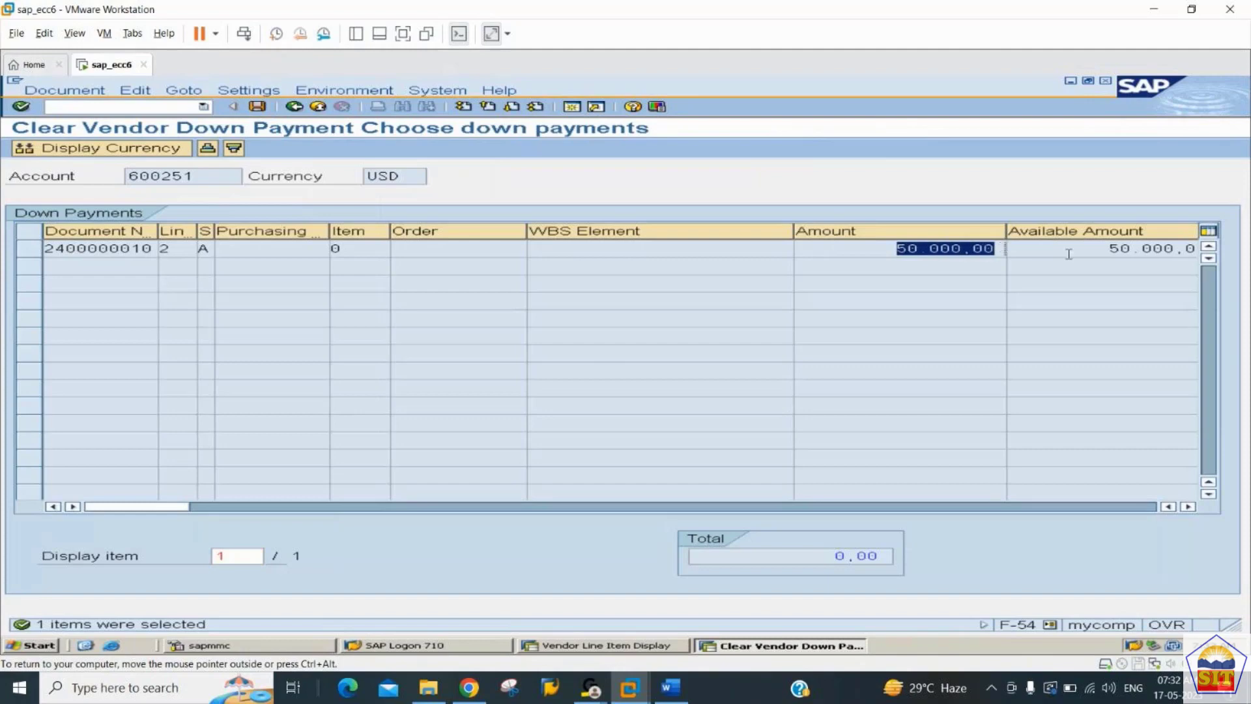
pyautogui.moveTo(1108, 248); pyautogui.dragTo(1180, 247)
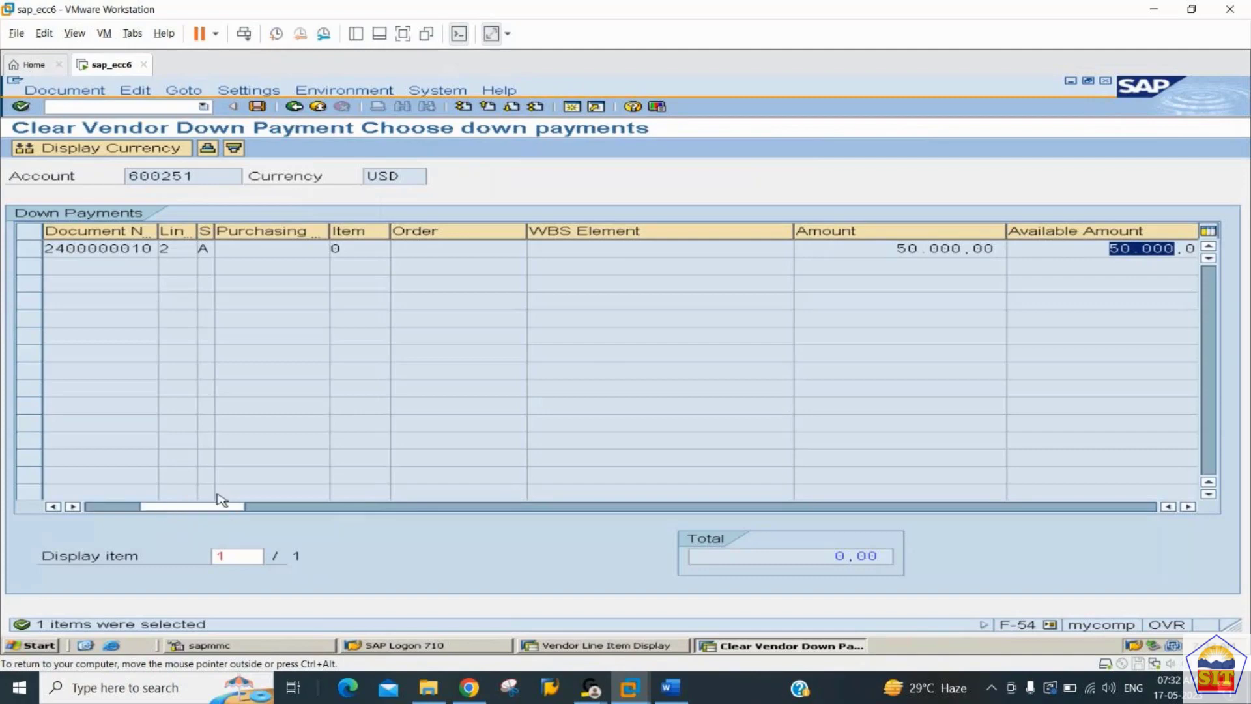
pyautogui.click(236, 502)
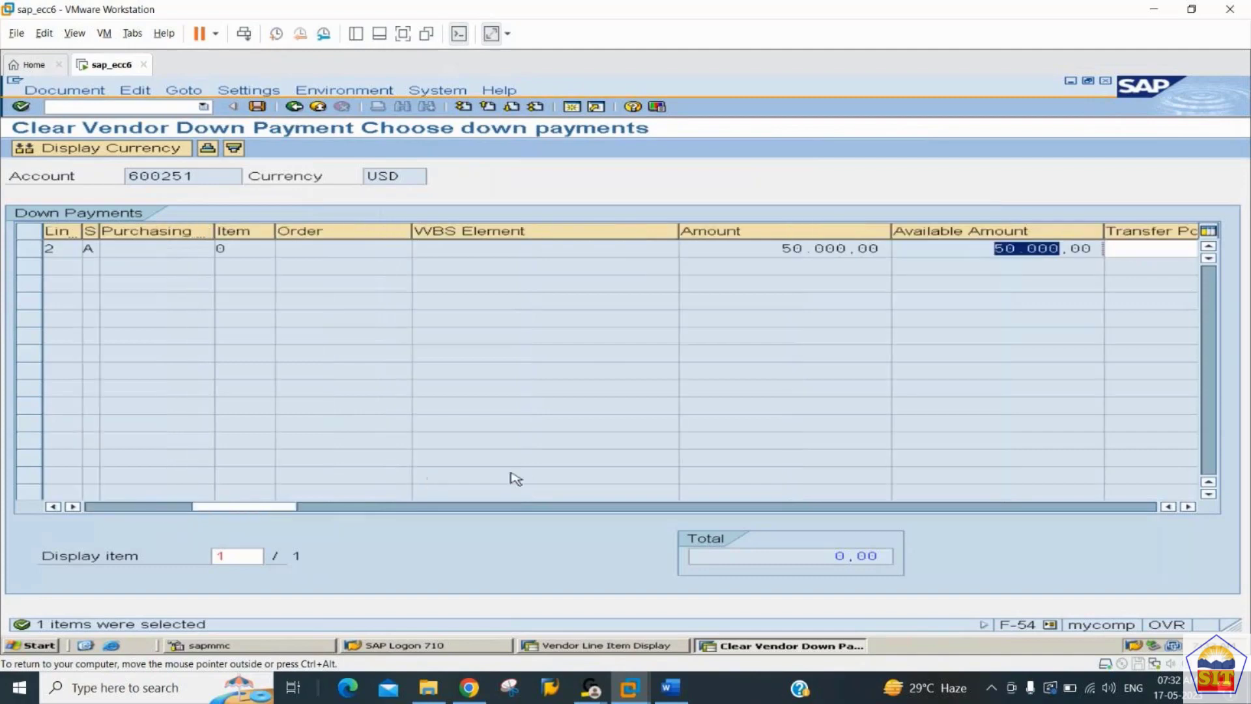
pyautogui.click(511, 509)
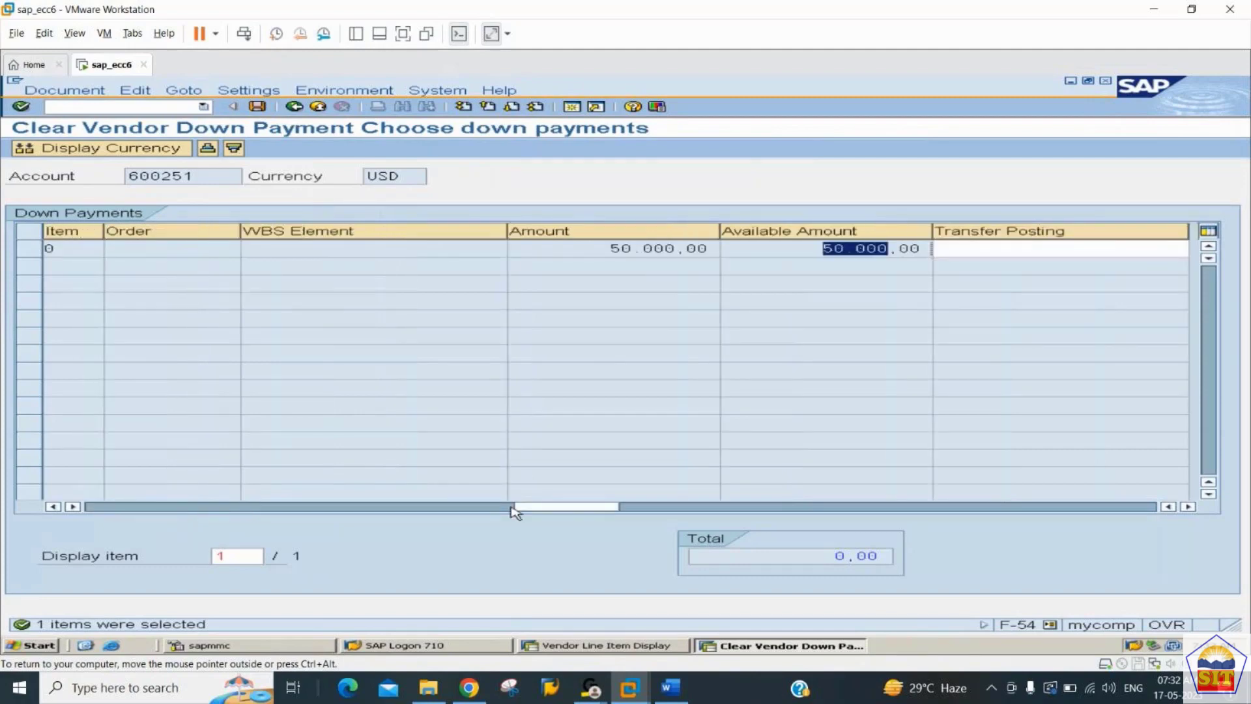
pyautogui.click(982, 251)
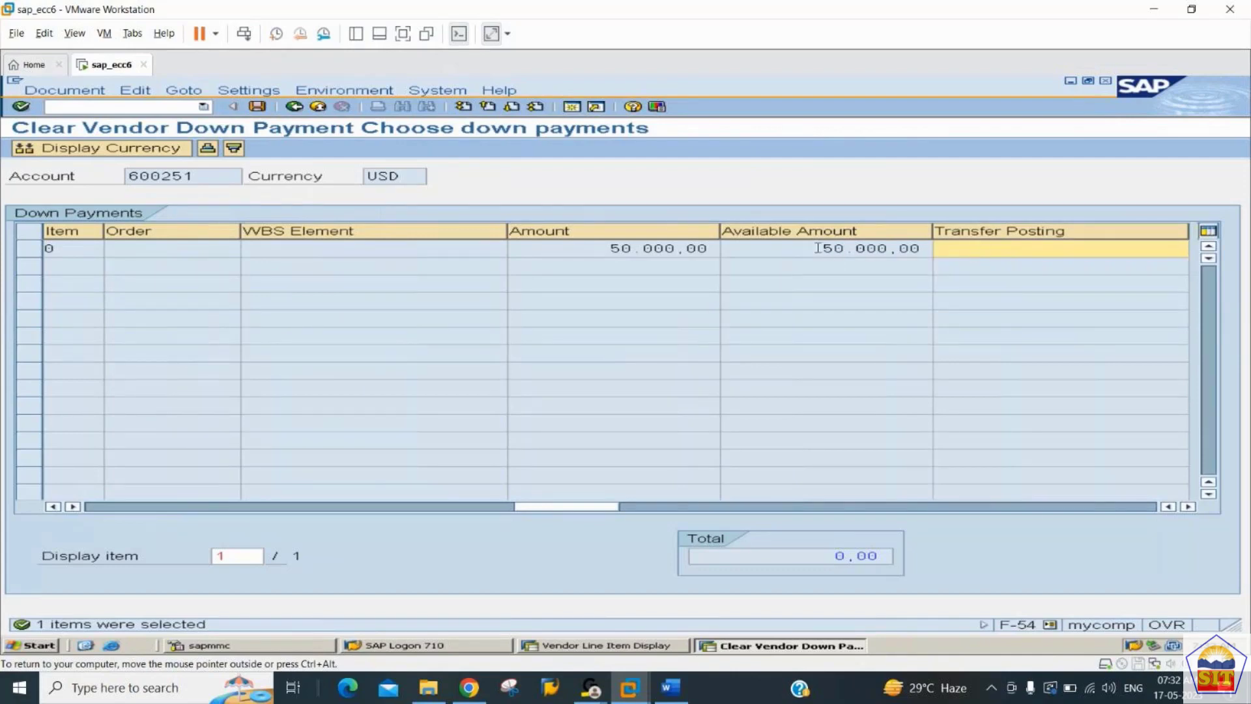
pyautogui.moveTo(818, 249); pyautogui.dragTo(940, 250)
pyautogui.click(985, 251)
pyautogui.write('50000')
pyautogui.press('Return')
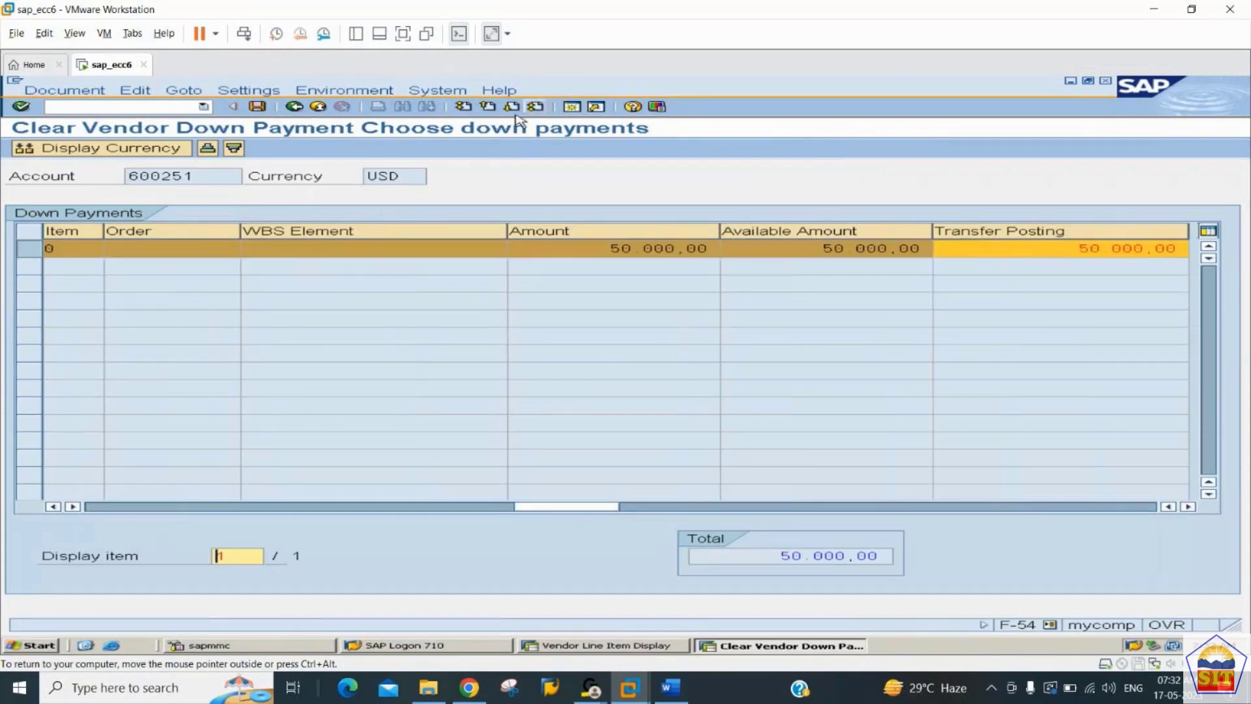
# Step: Set the text of the vendor item with posting key 26 to "advance adjusted" and post the clearing document
pyautogui.hotkey('ctrl', 's')
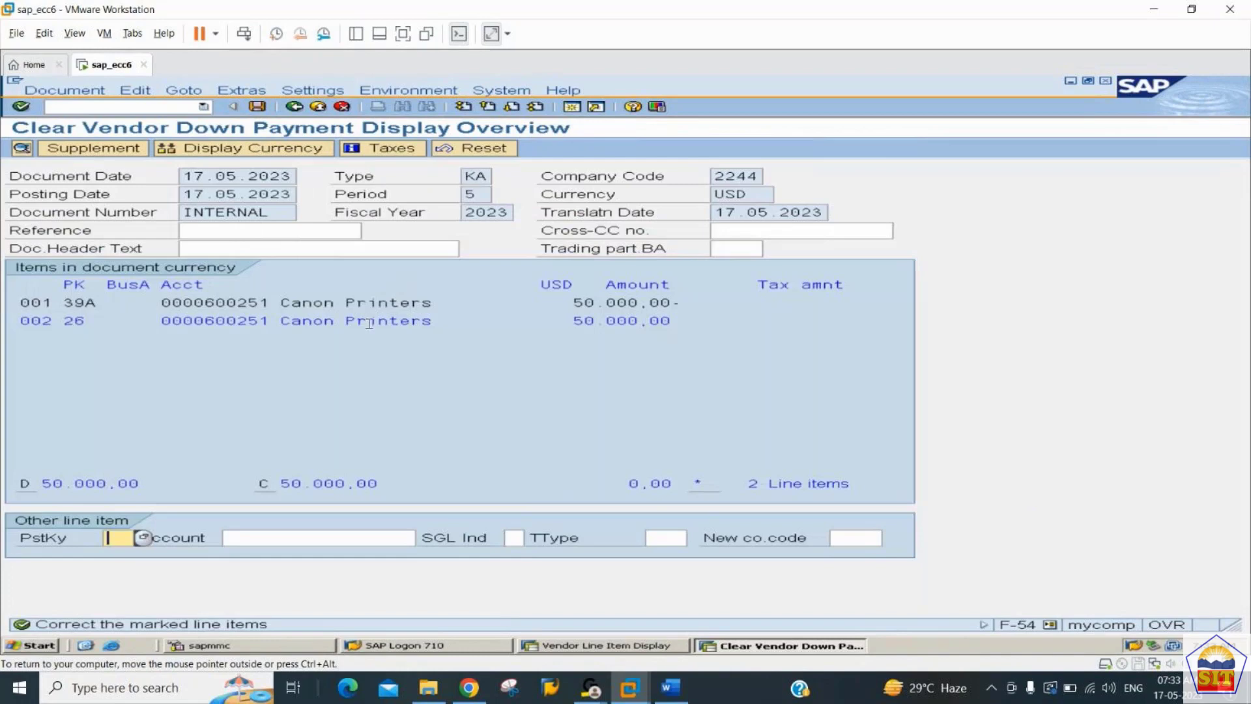
pyautogui.doubleClick(369, 322)
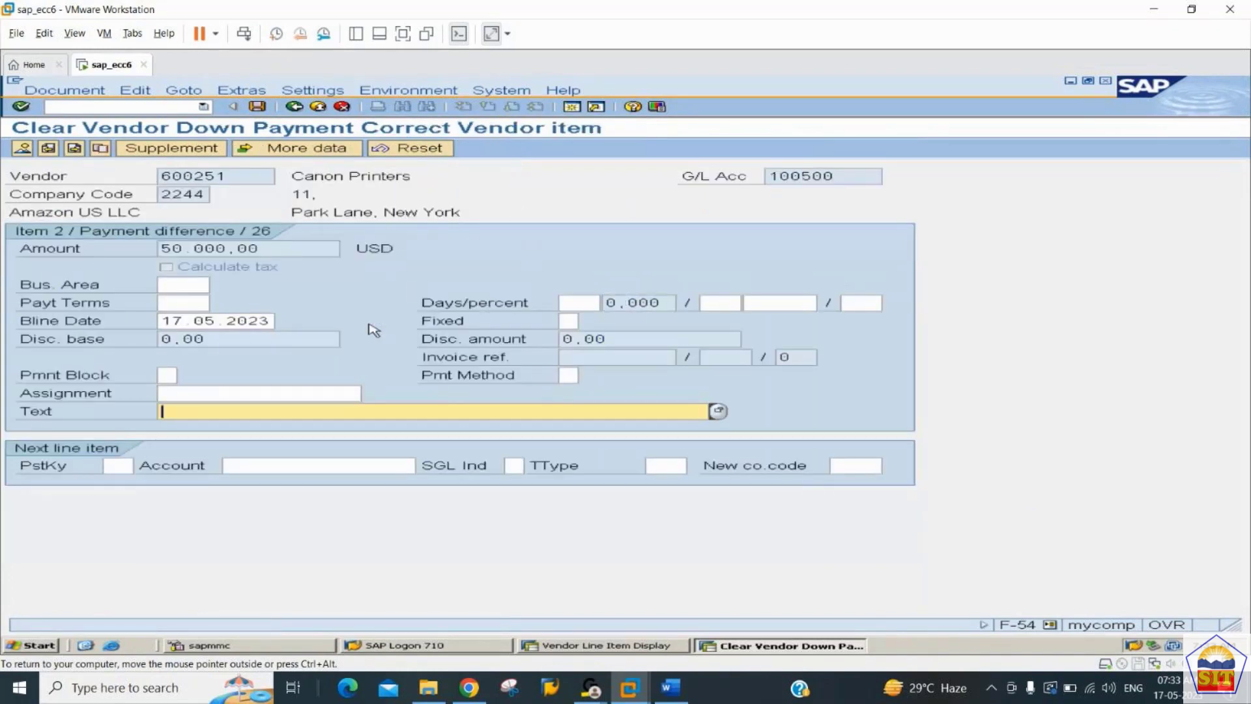
pyautogui.write('advance ')
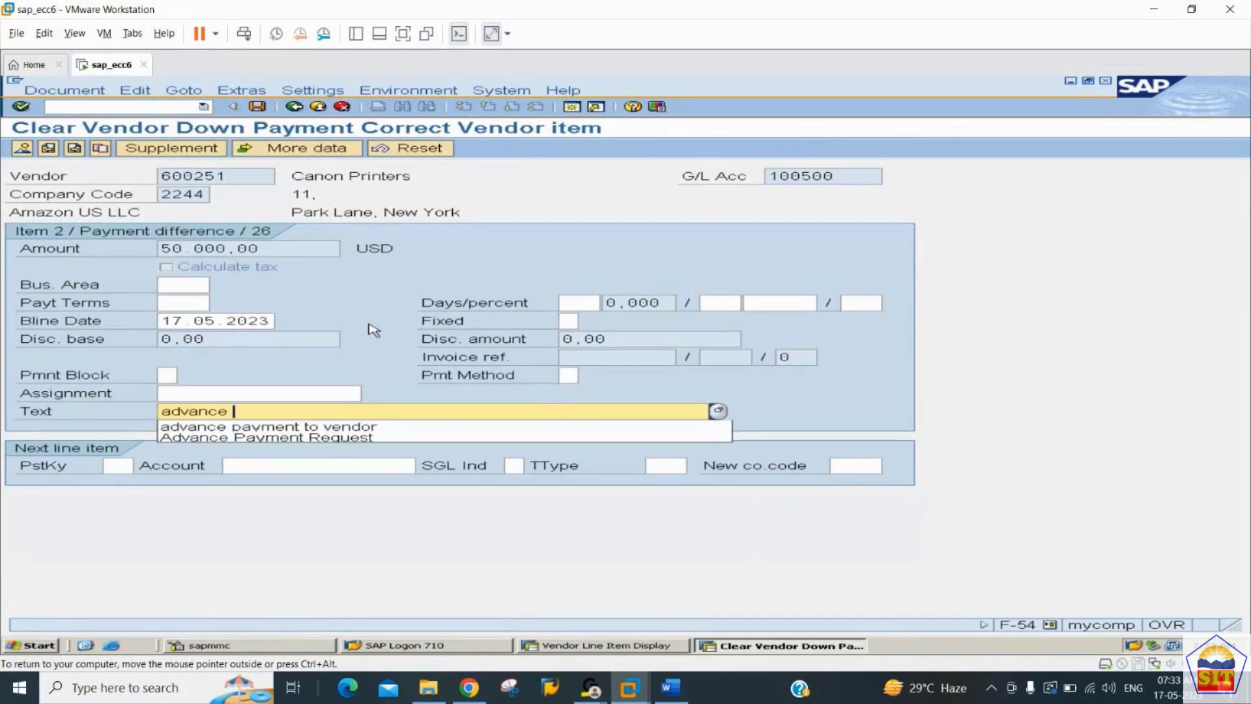
pyautogui.write('adjusted')
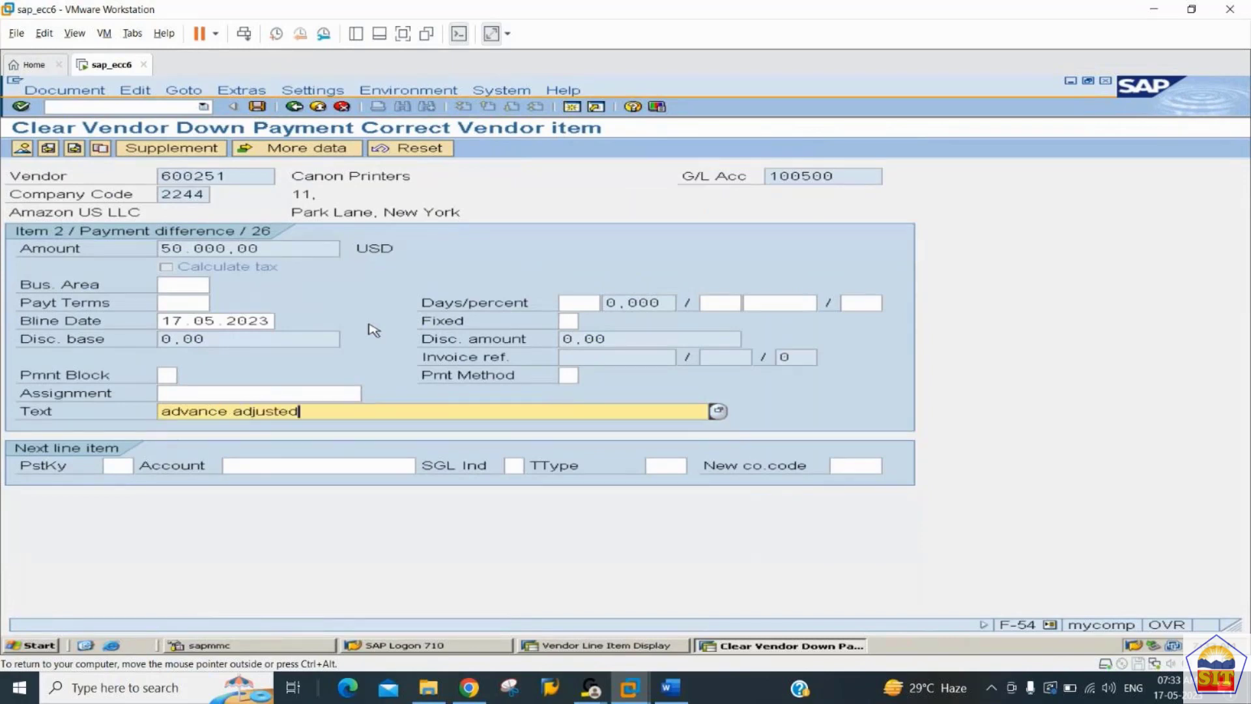
pyautogui.click(22, 151)
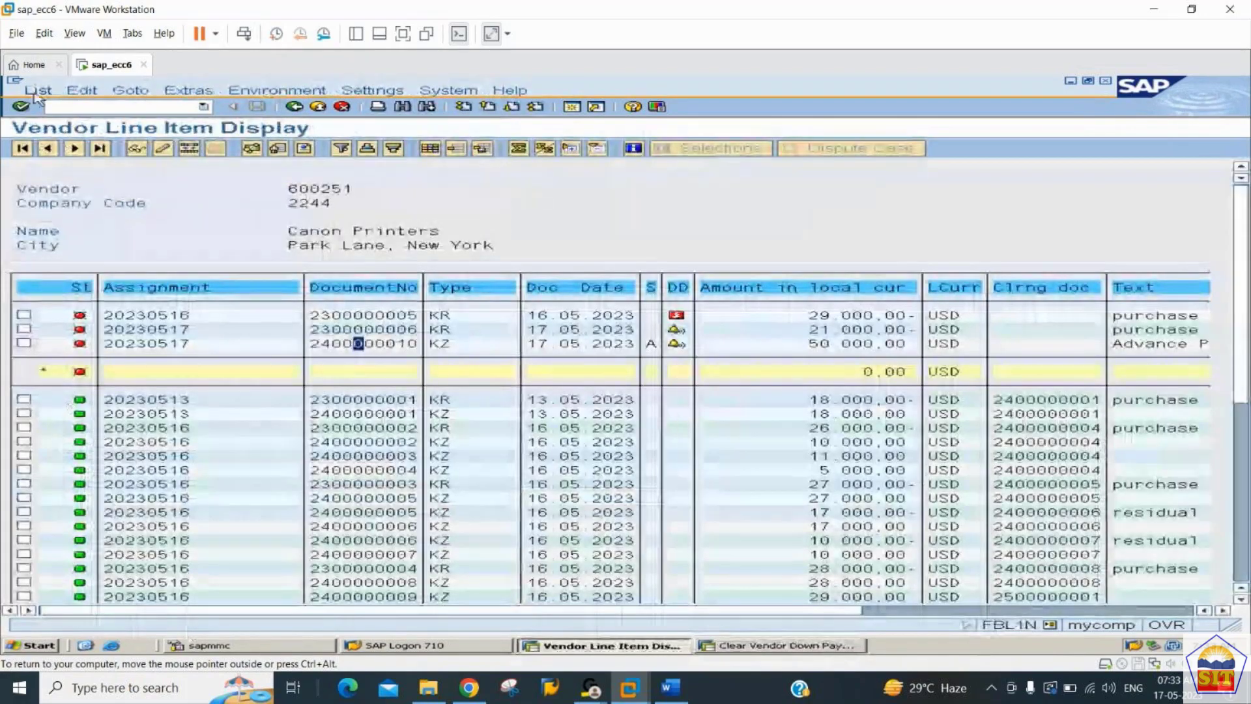
# Step: Refresh the vendor line item list and check the G/L account of the 50.000,00 USD KA document's line item
pyautogui.click(37, 91)
pyautogui.click(69, 120)
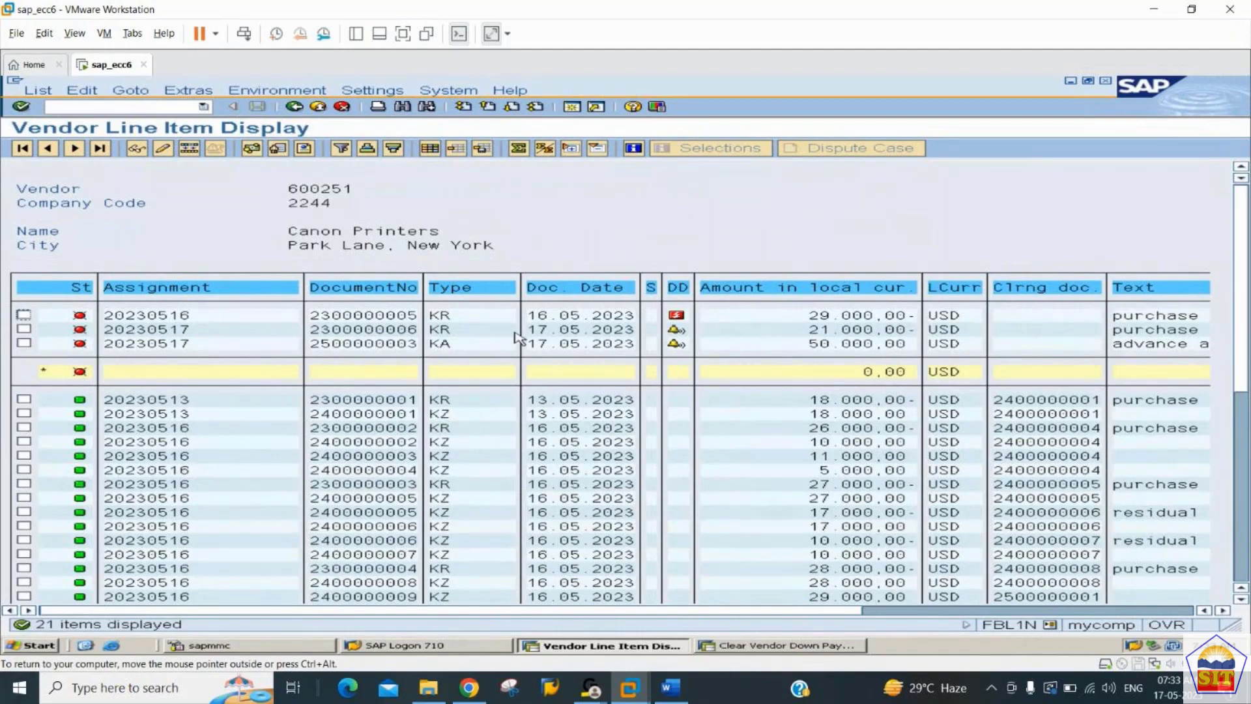
pyautogui.doubleClick(369, 347)
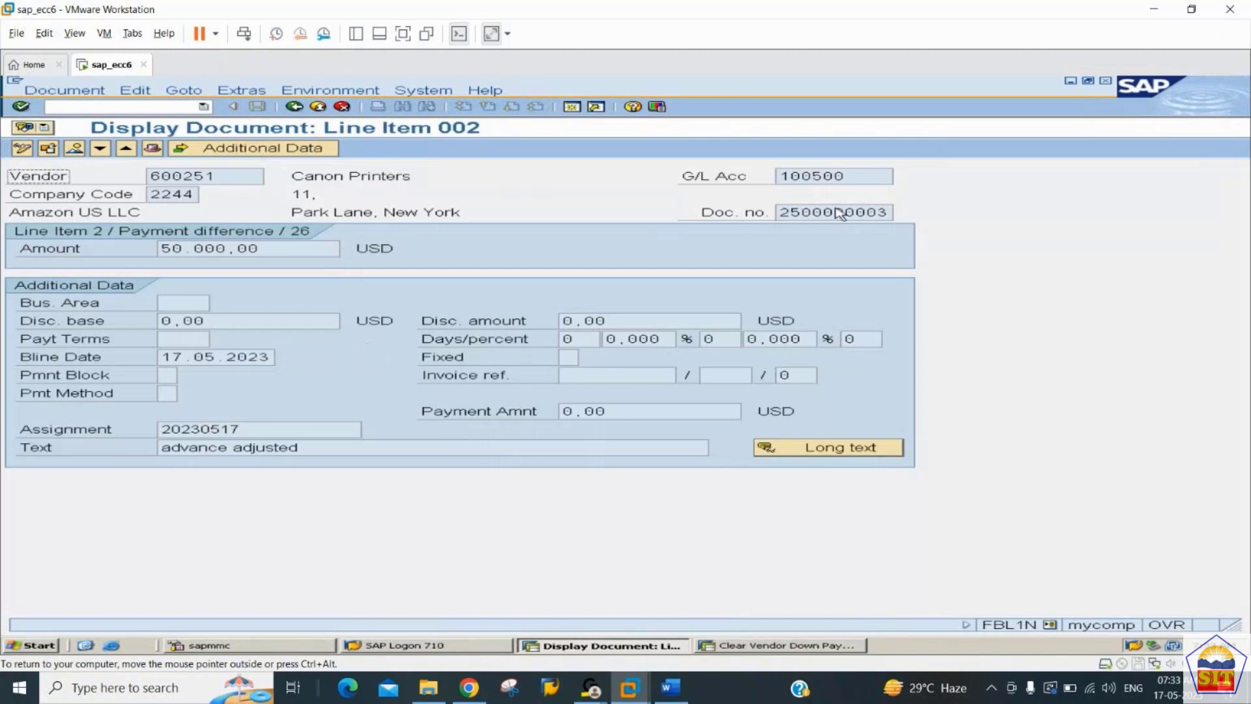
pyautogui.moveTo(853, 178); pyautogui.dragTo(661, 201)
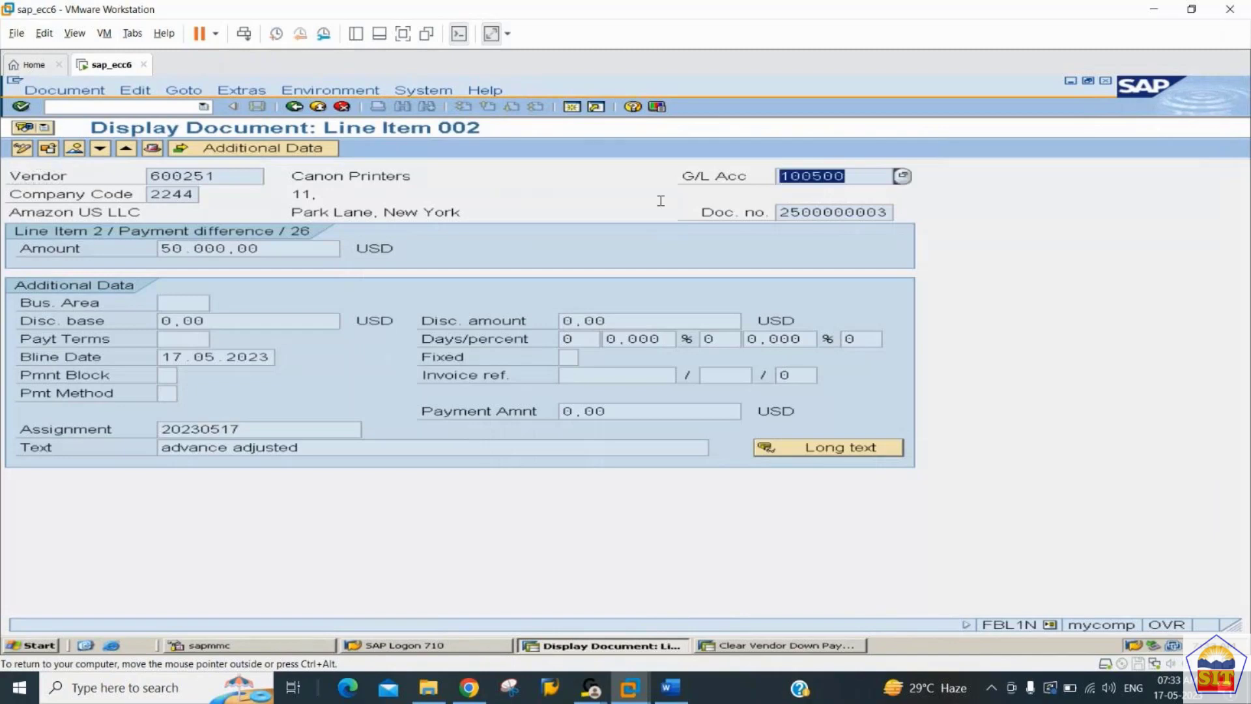
pyautogui.click(295, 106)
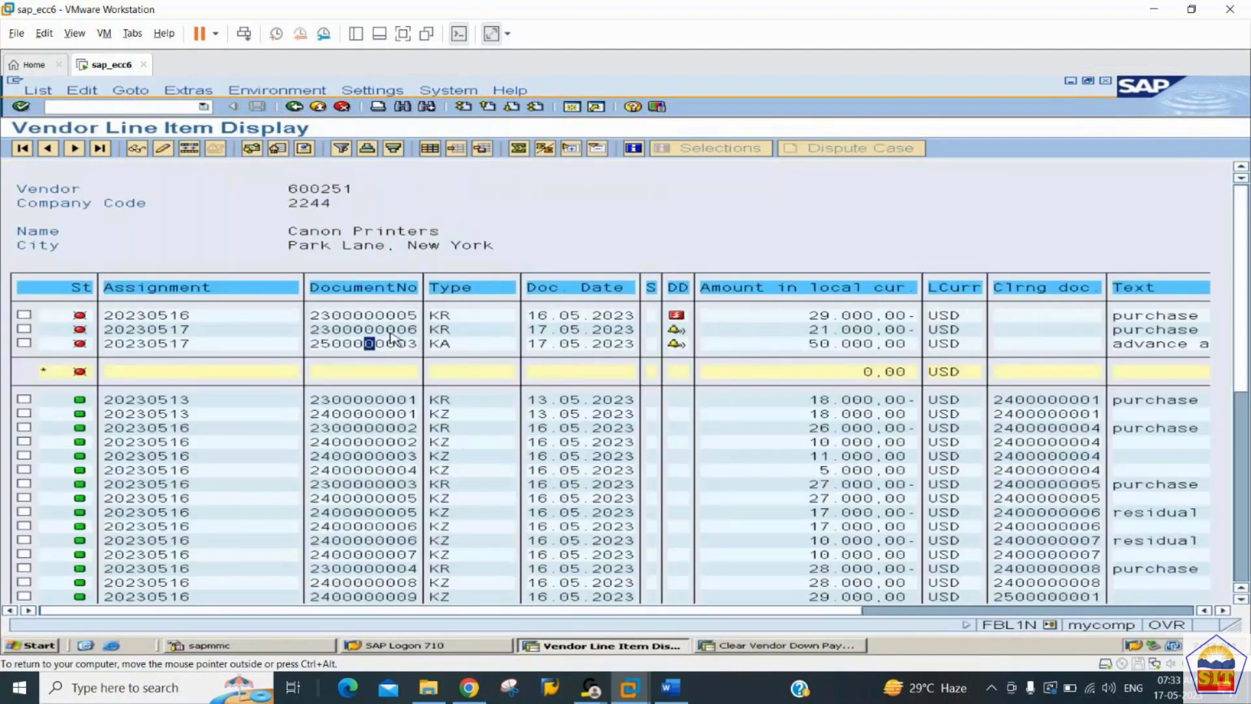
pyautogui.click(391, 330)
pyautogui.click(380, 315)
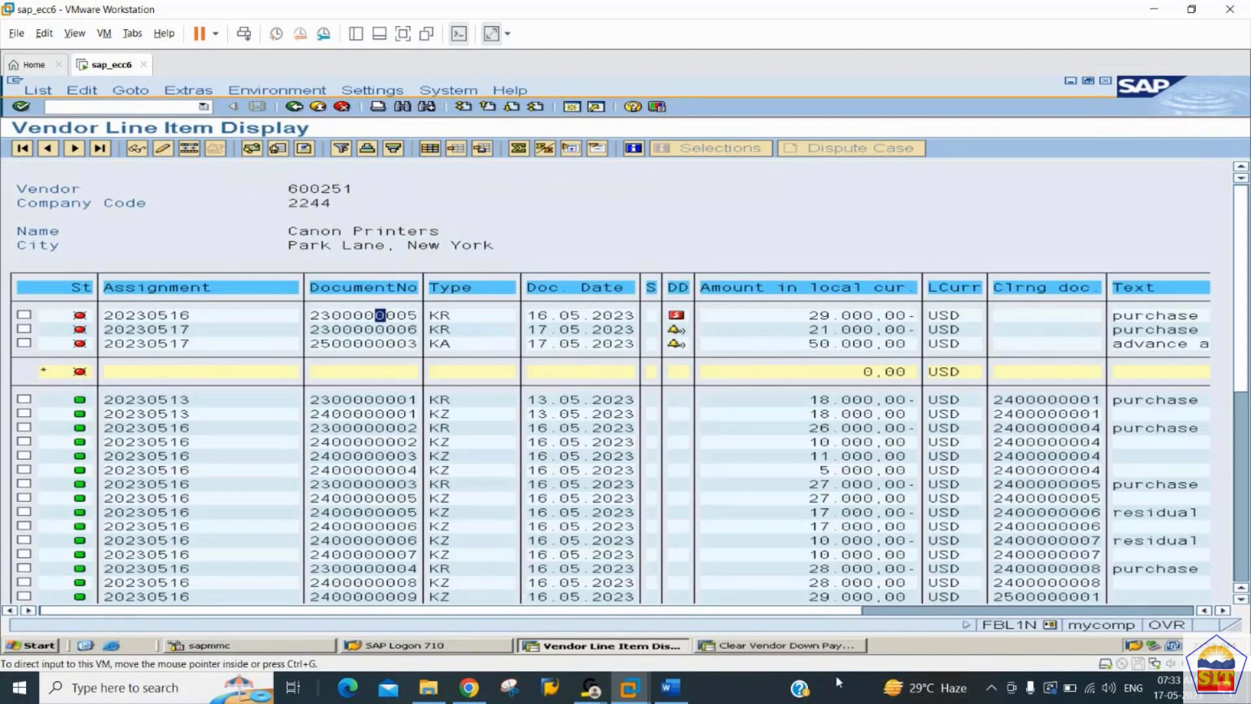
# Step: In the down payment clearing session, run FS10N for the Advance To Vendor account, company code 2244, fiscal year 2023, and check the period 5 balance
pyautogui.click(821, 646)
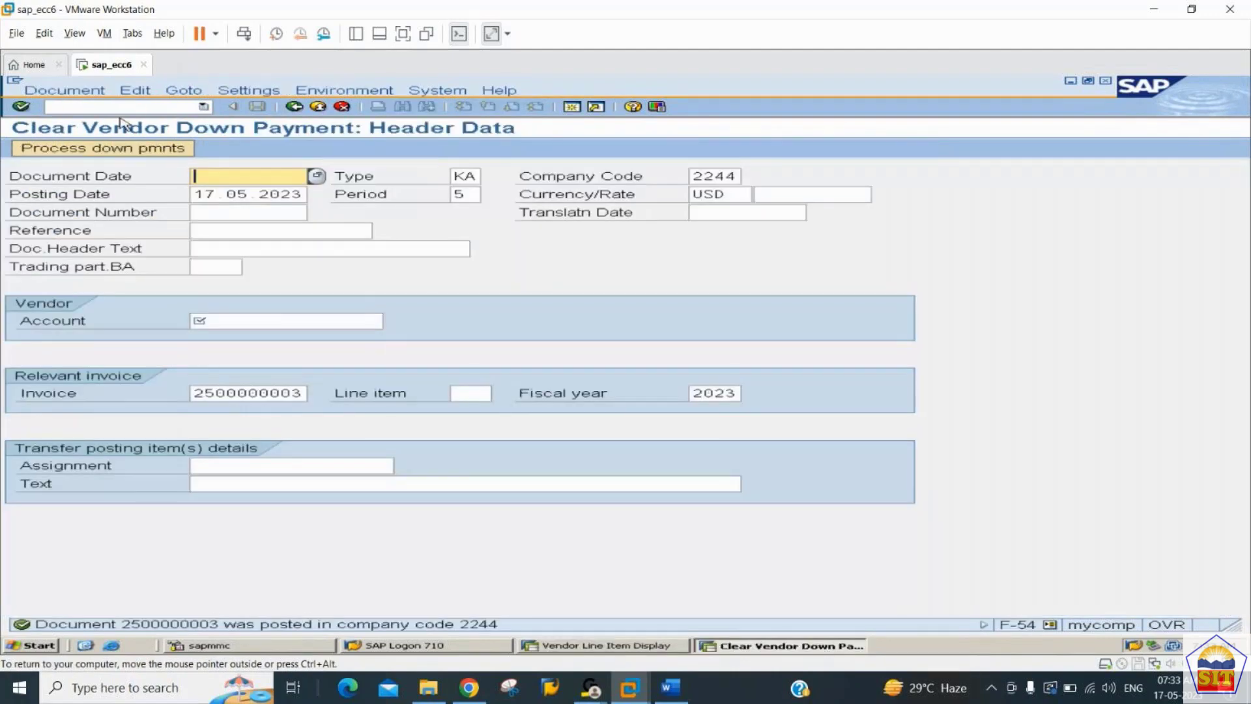
pyautogui.click(107, 107)
pyautogui.write('/nfs10n')
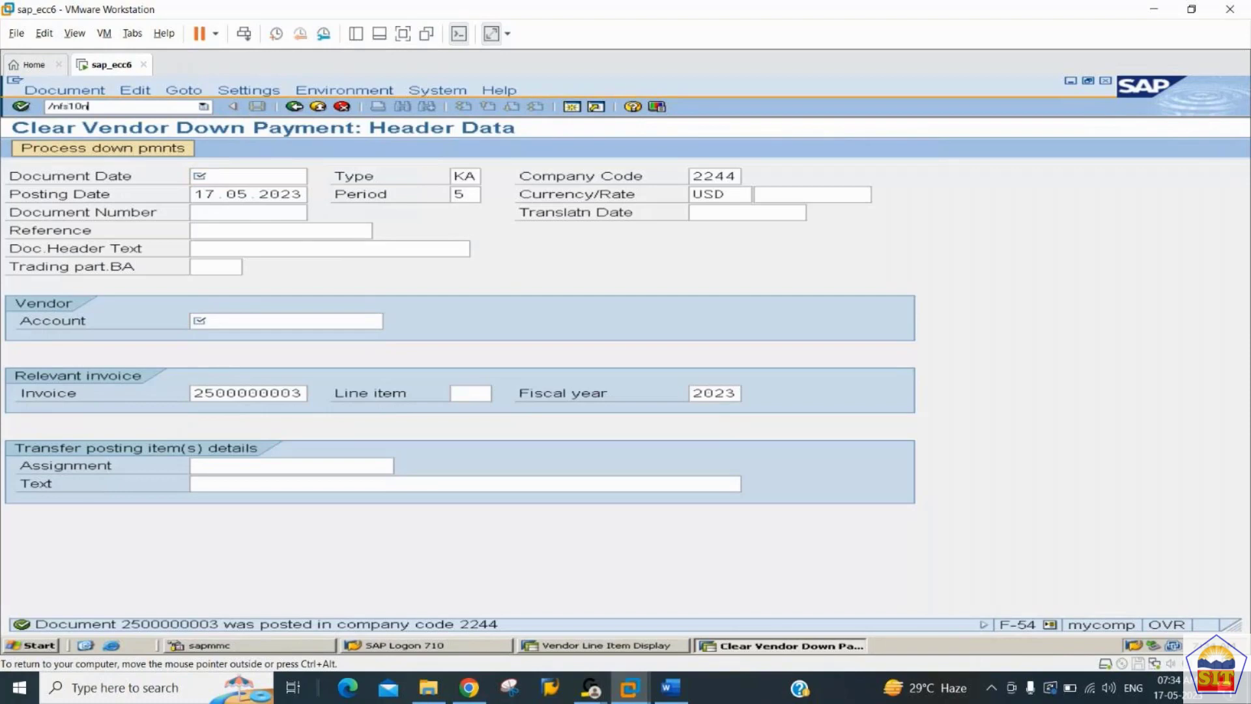
pyautogui.press('Return')
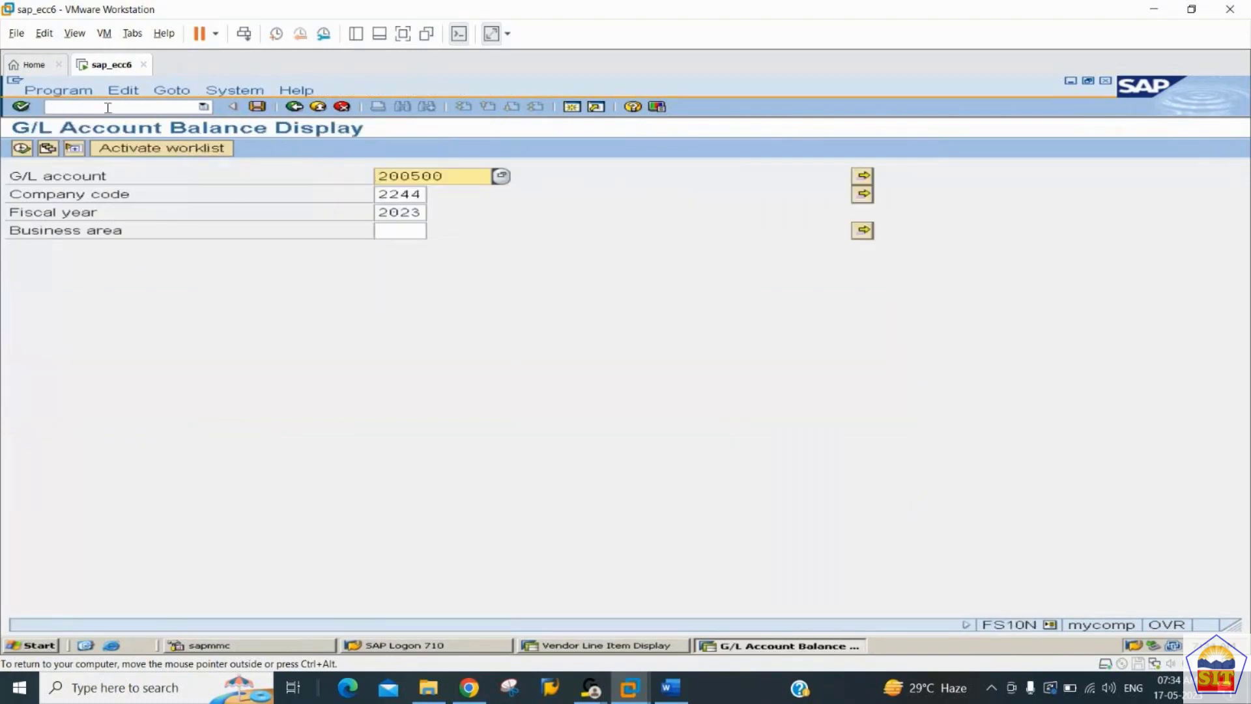
pyautogui.click(22, 148)
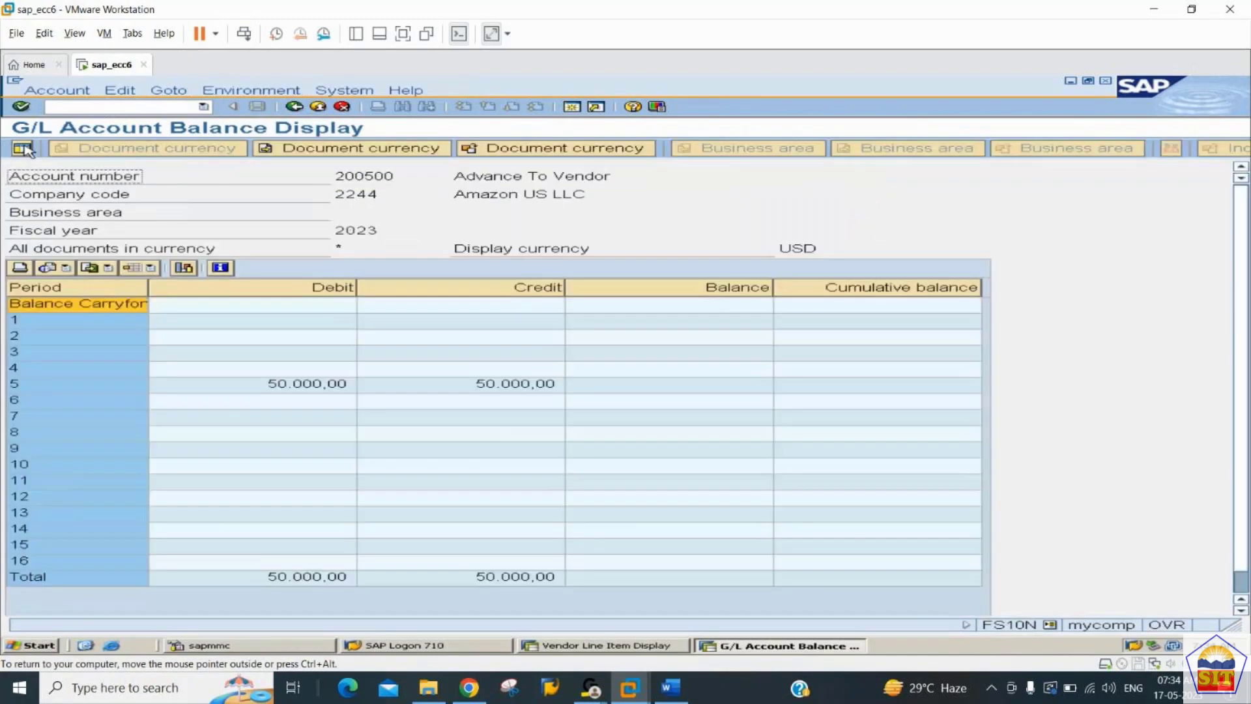
pyautogui.click(323, 387)
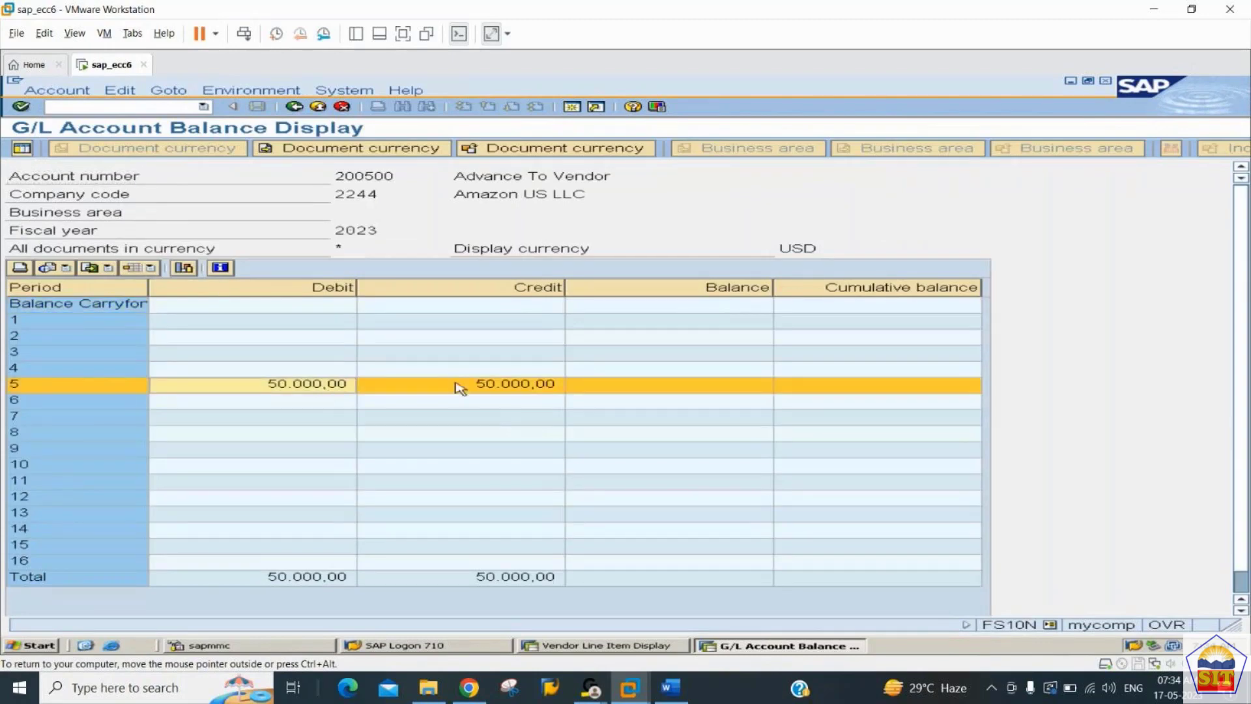
pyautogui.click(666, 387)
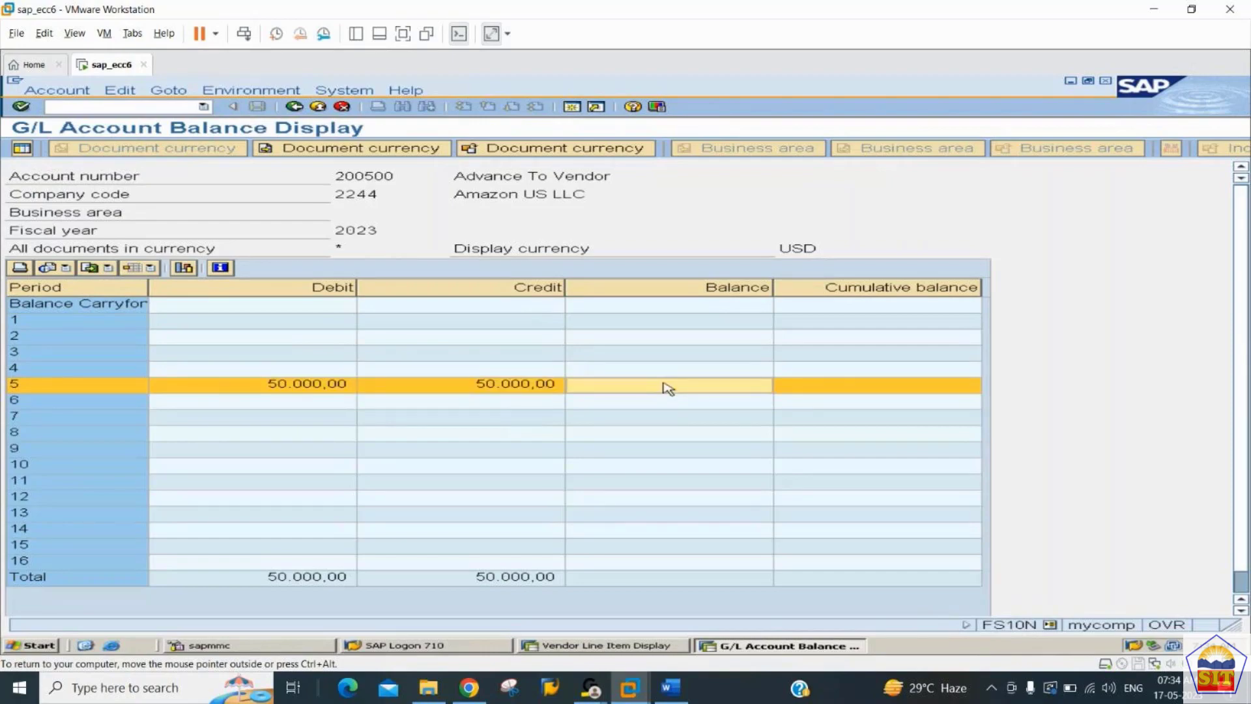
pyautogui.doubleClick(668, 388)
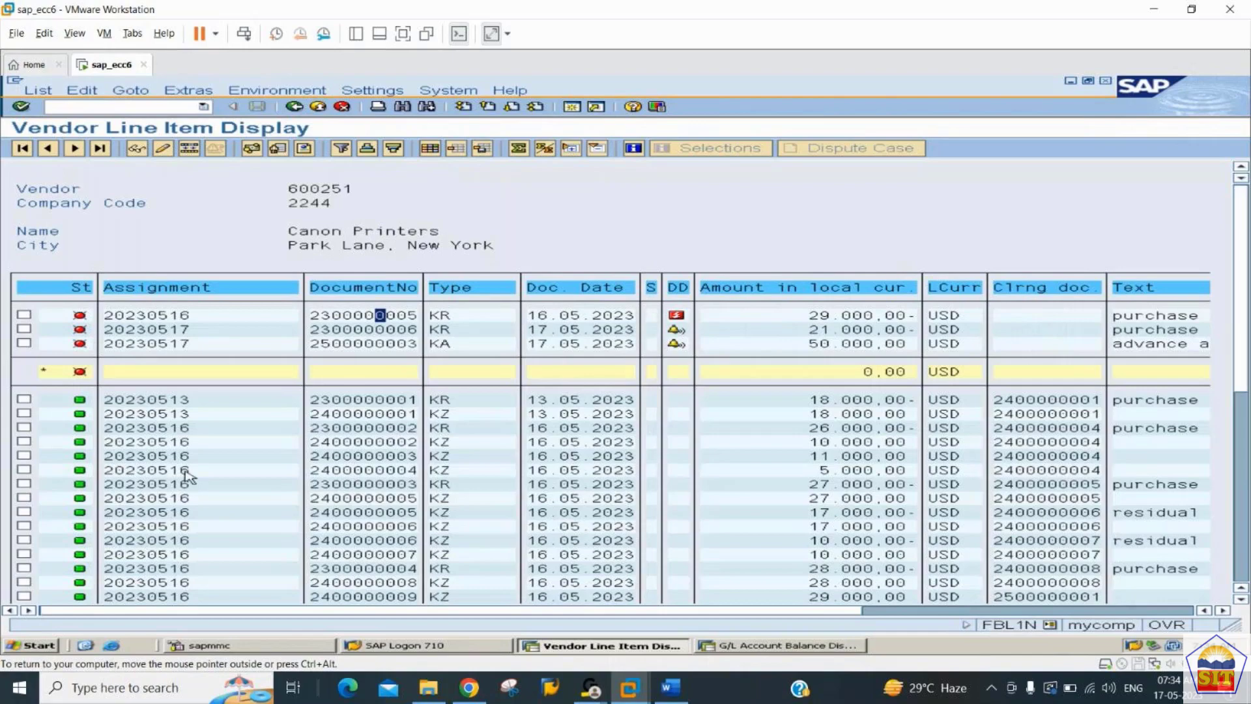
pyautogui.moveTo(676, 692)
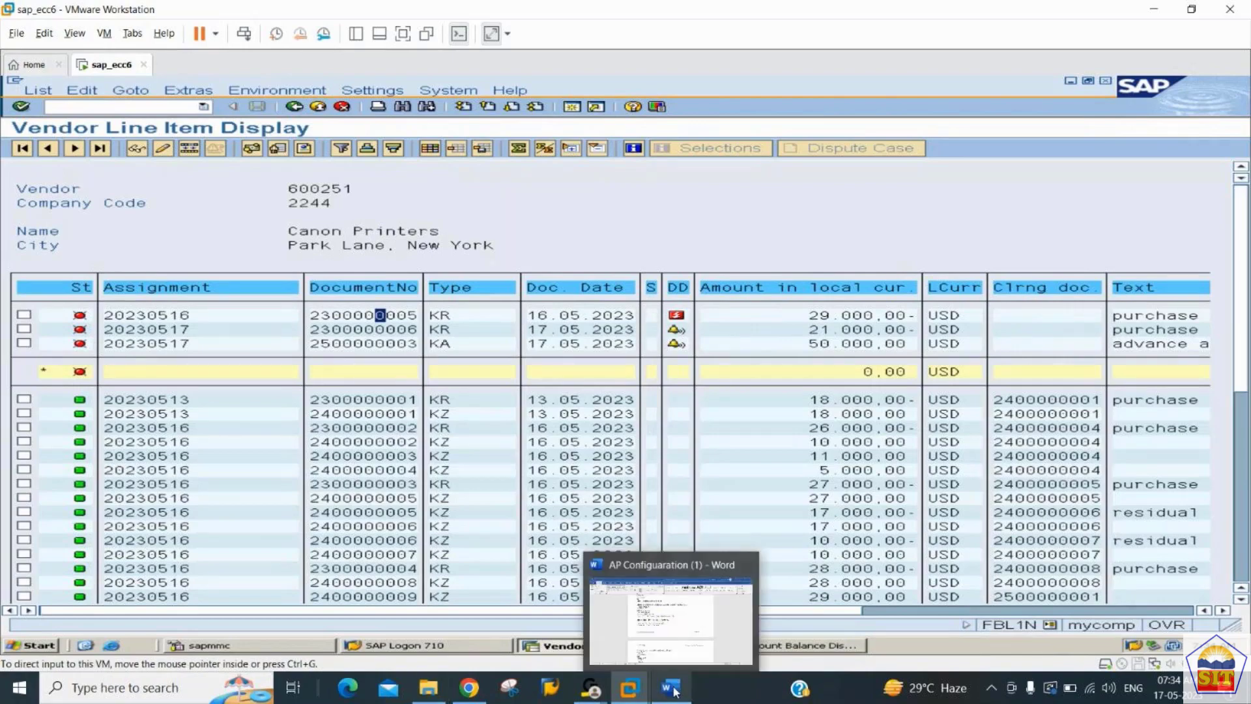
# Step: Review the FBL1N check and F-44 clearing steps in the AP Configuaration (1) Word notes and return to SAP
pyautogui.click(671, 616)
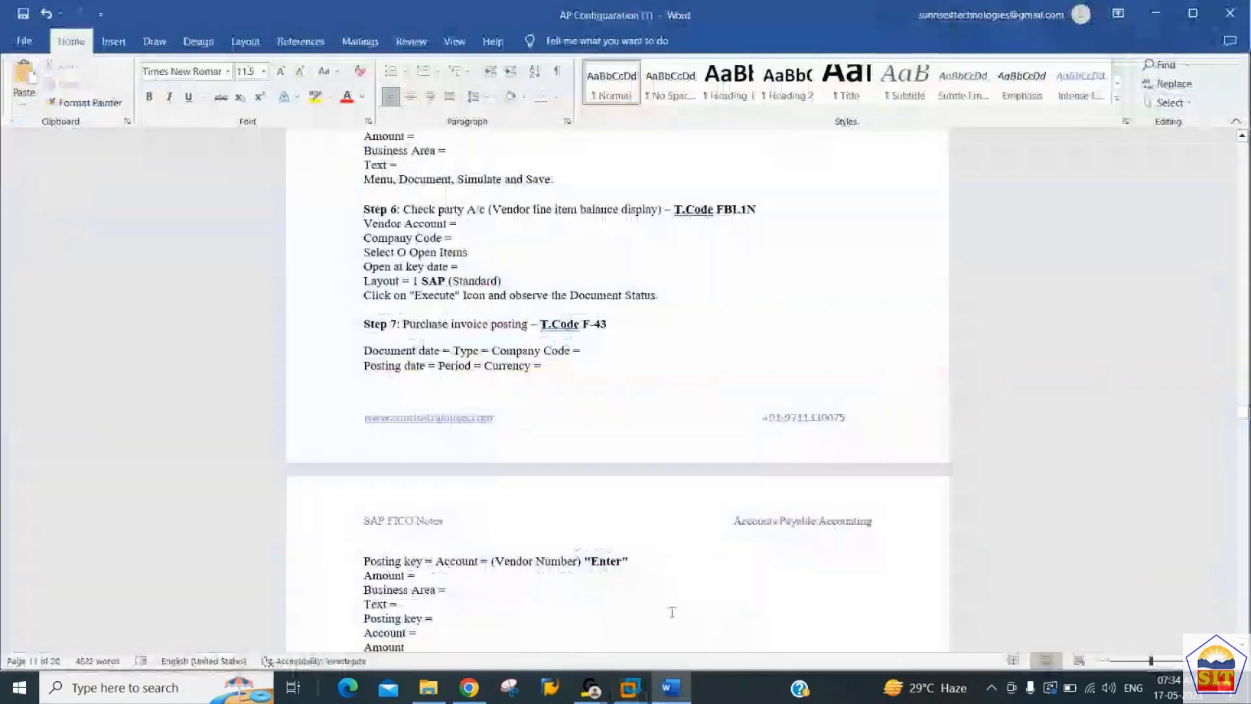
pyautogui.scroll(-10, 672, 613)
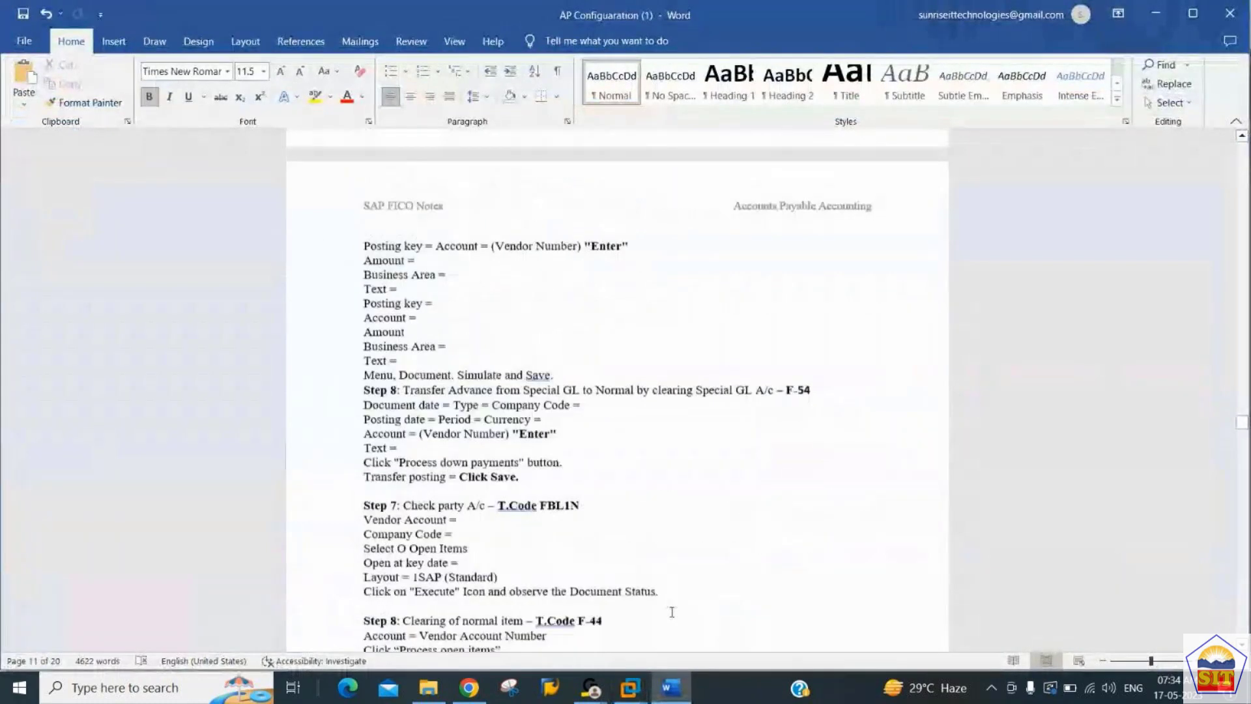
pyautogui.scroll(-1, 672, 612)
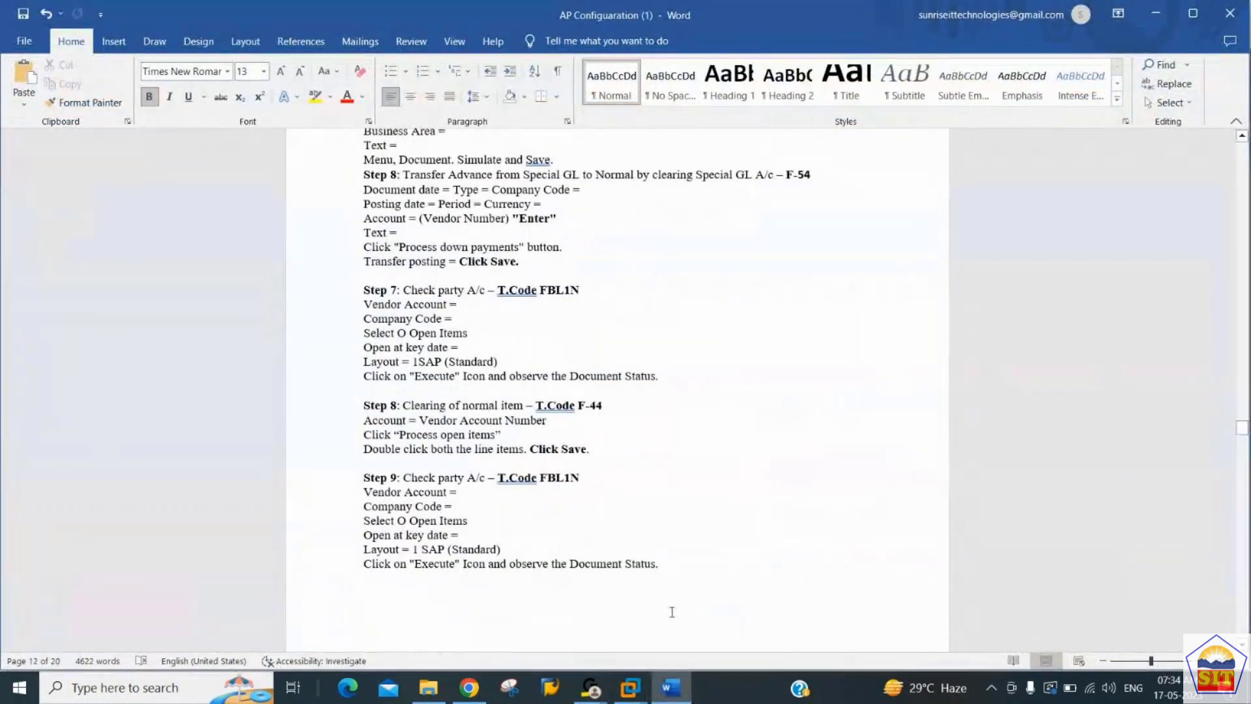
pyautogui.hotkey('alt', 'Tab')
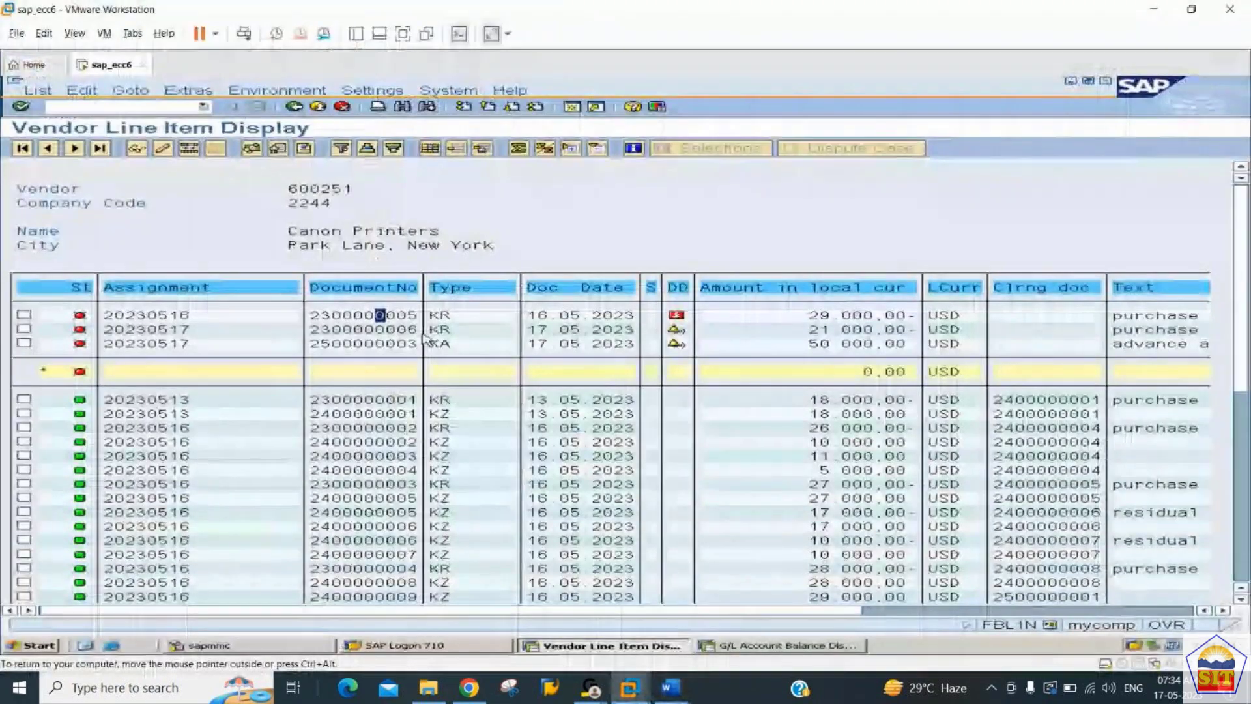
# Step: In the G/L balance session, run F-44 for vendor Canon Printers in company code 2244 and post the clearing of its open items
pyautogui.click(750, 645)
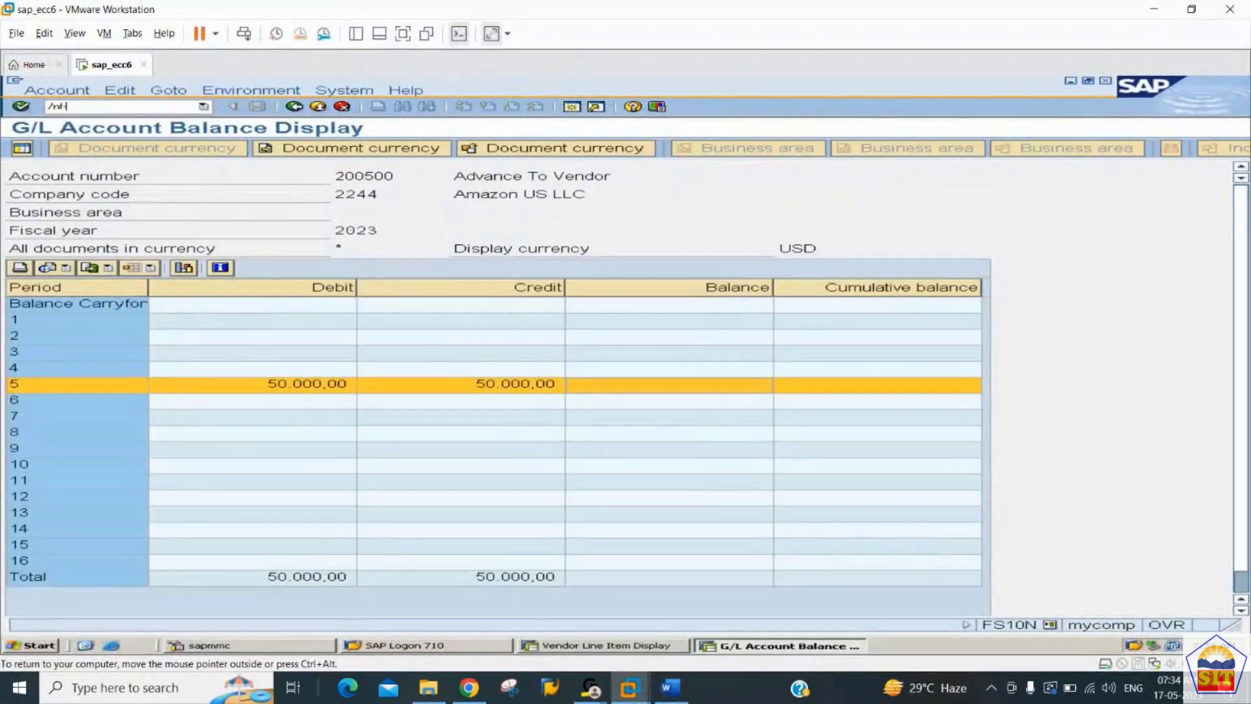
pyautogui.click(104, 107)
pyautogui.write('/nf-44')
pyautogui.press('Return')
pyautogui.write('600251')
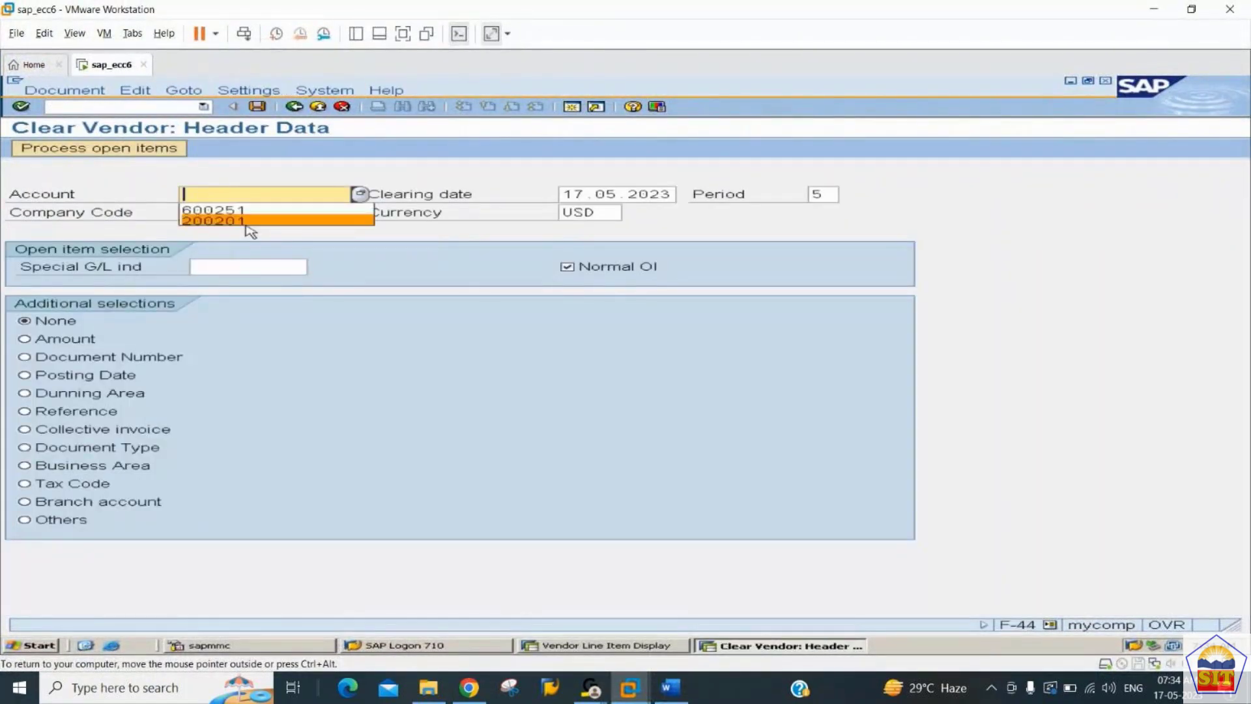
pyautogui.press('Tab')
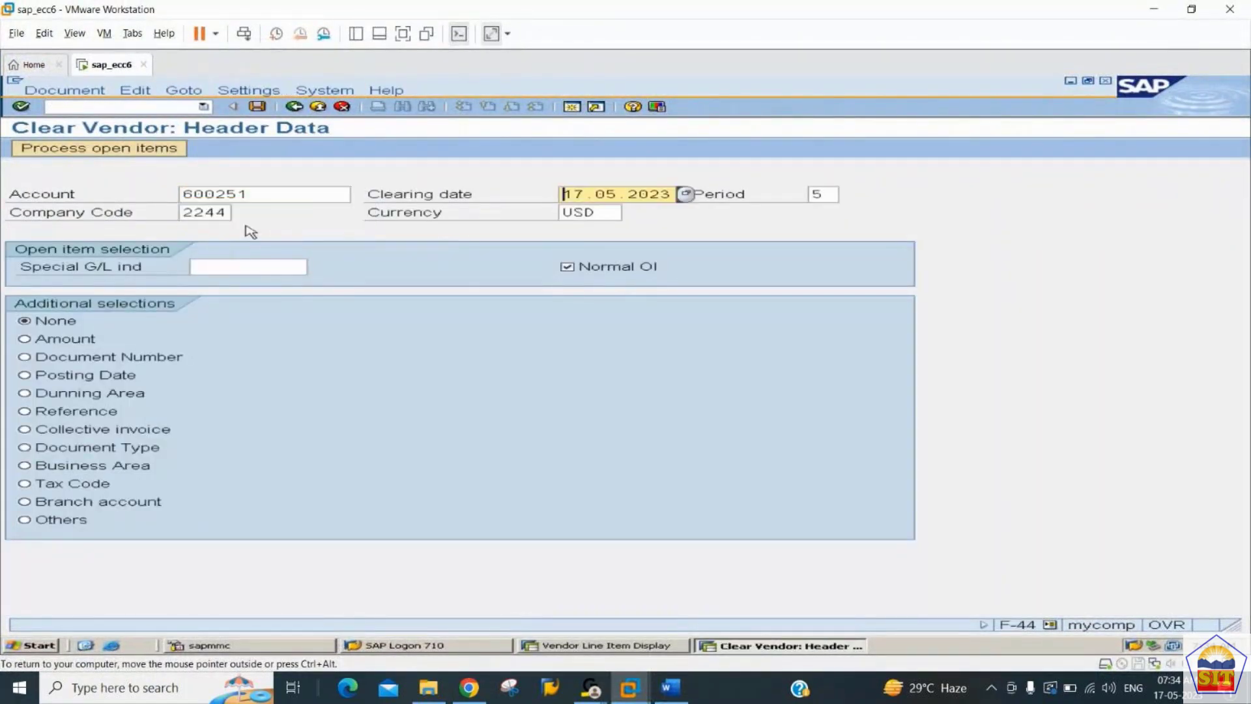
pyautogui.click(106, 148)
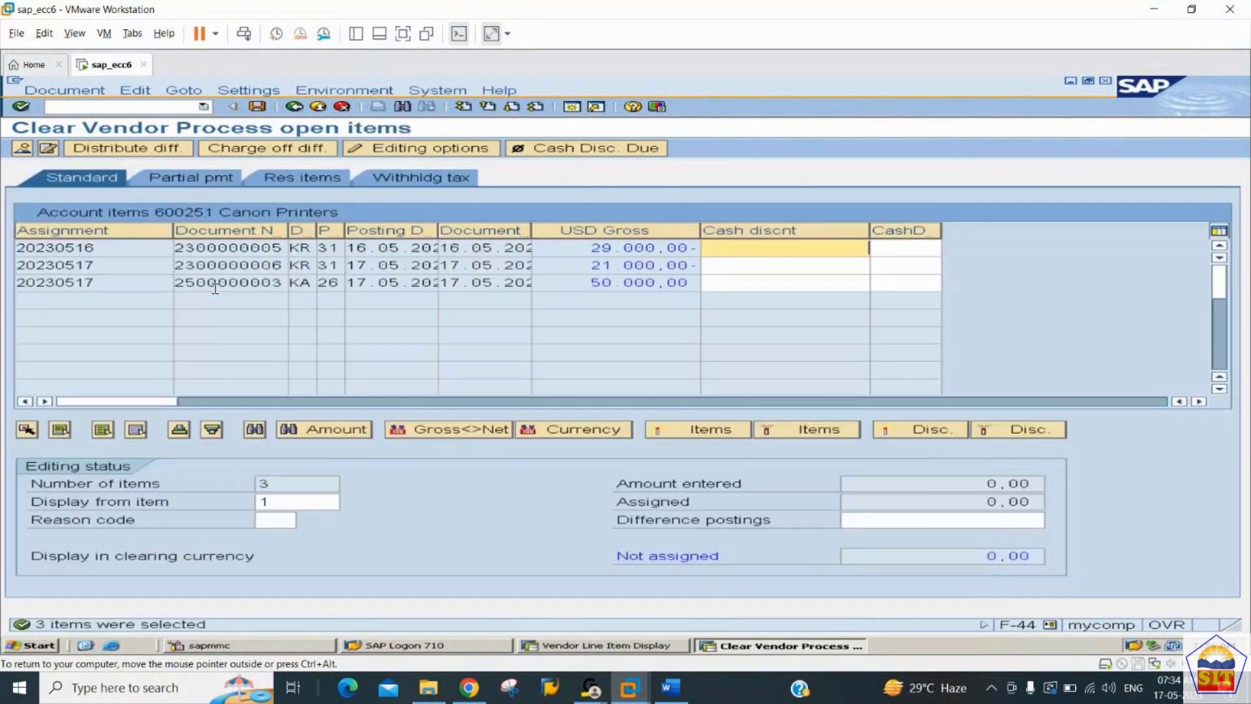
pyautogui.moveTo(967, 554); pyautogui.dragTo(1249, 572)
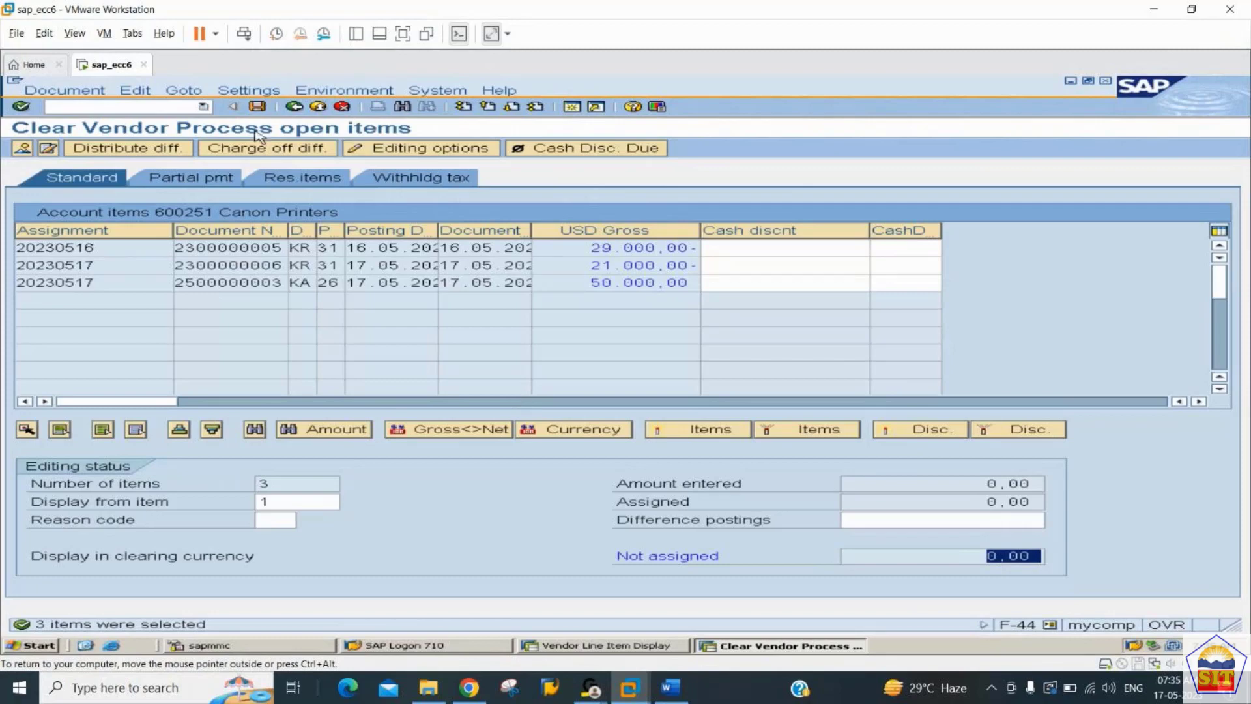
pyautogui.click(258, 109)
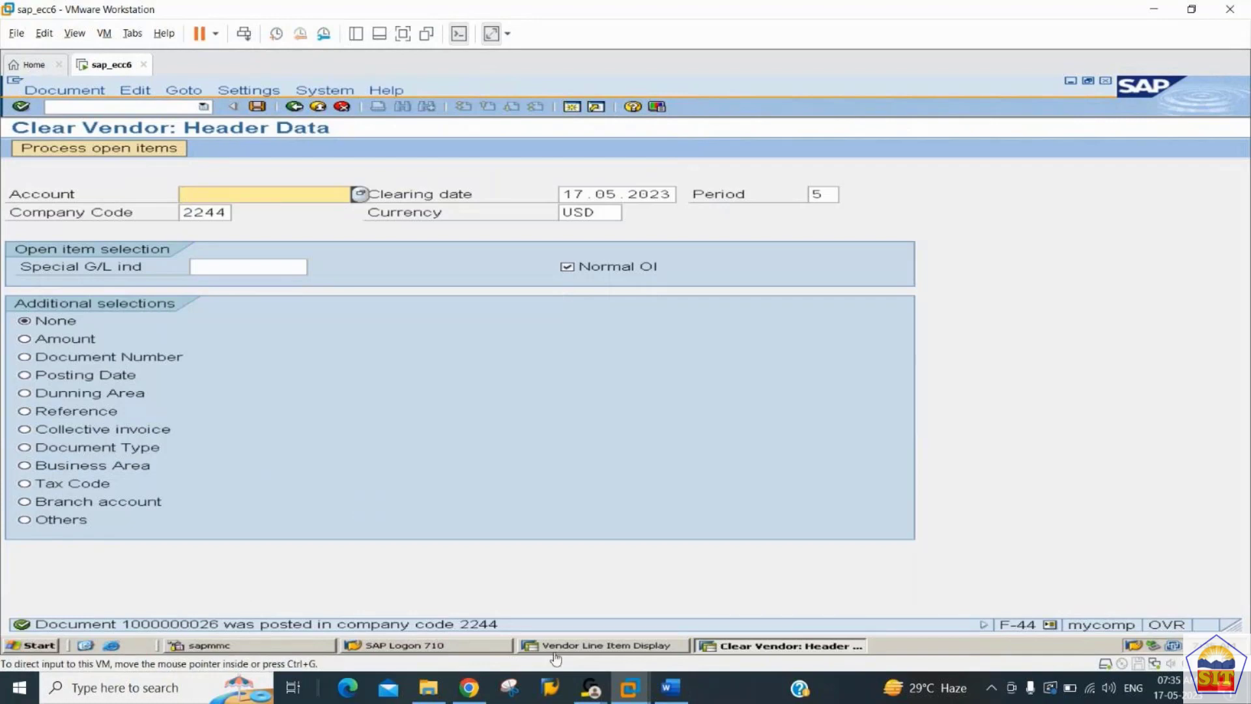
# Step: Refresh the vendor line item list and check the clearing of the invoice and advance items
pyautogui.click(573, 645)
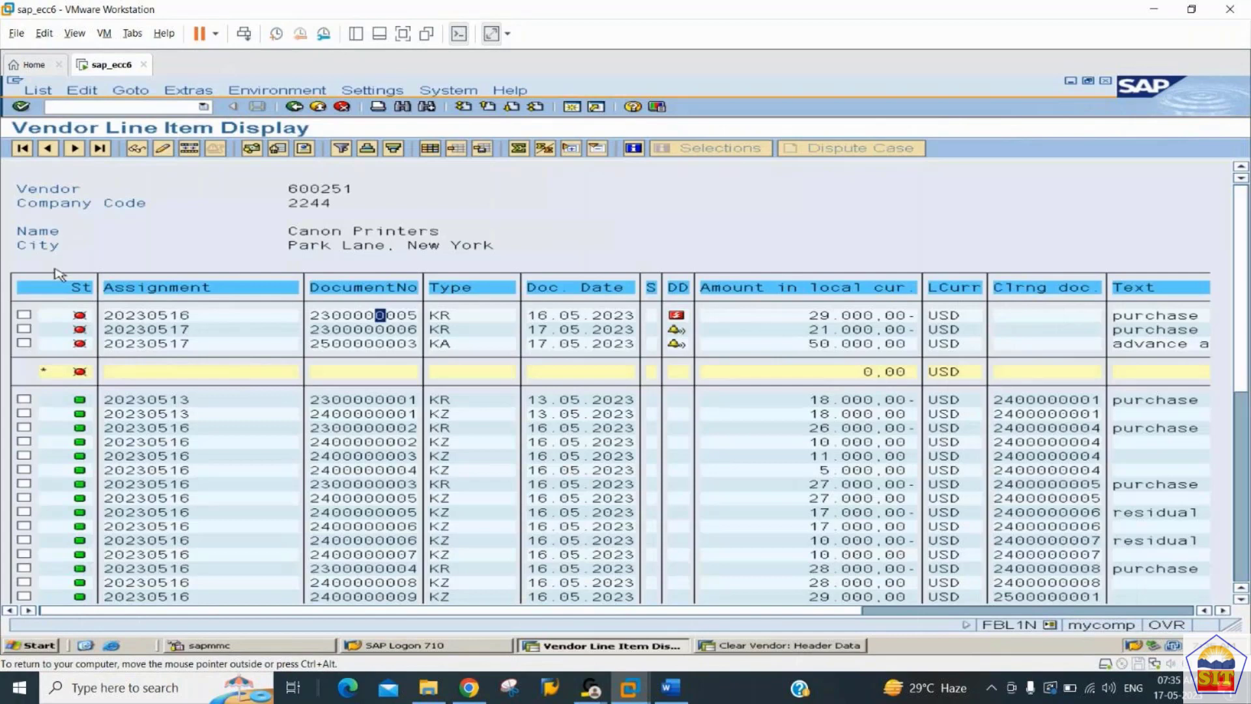
pyautogui.click(38, 93)
pyautogui.click(59, 120)
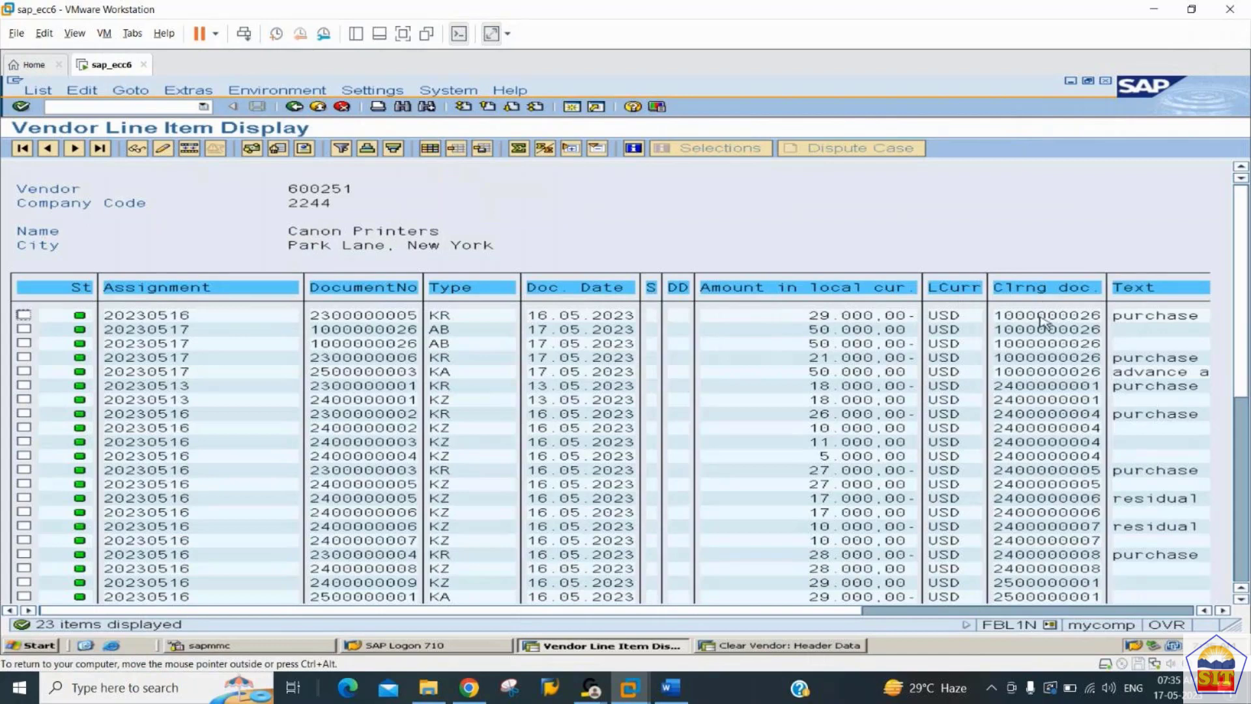
pyautogui.click(836, 358)
pyautogui.click(836, 316)
pyautogui.click(846, 372)
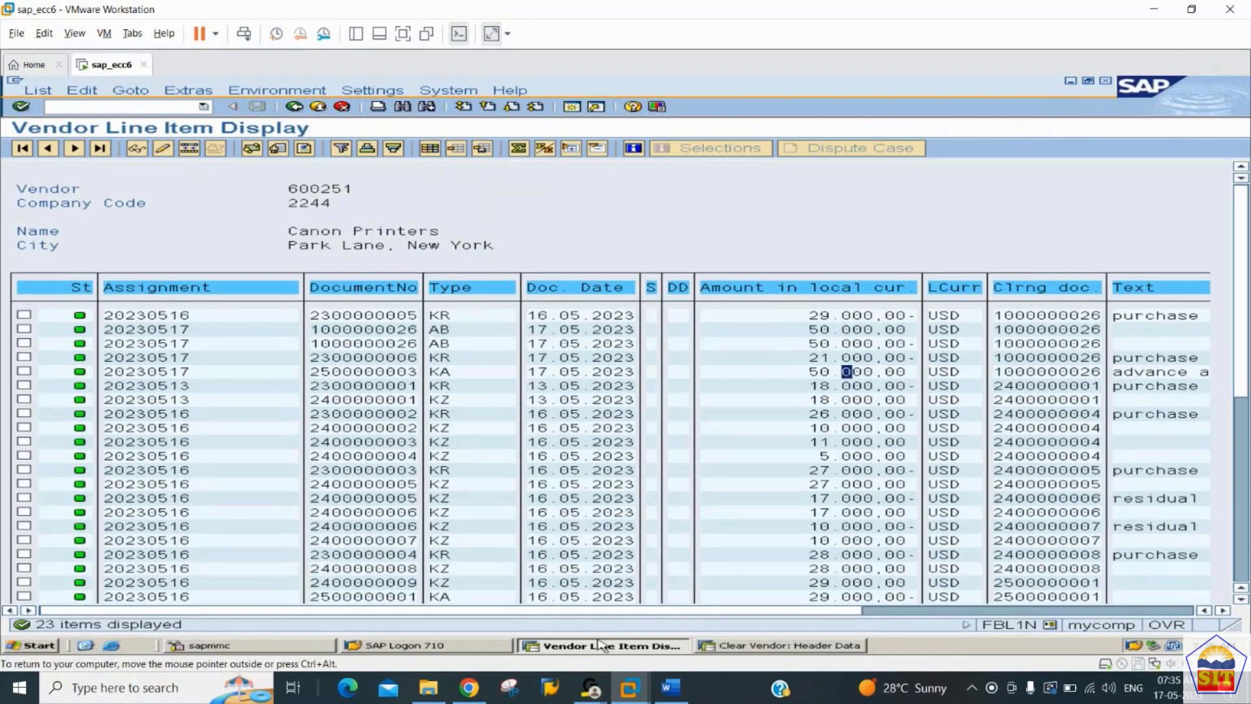
# Step: In the Word notes, insert blank lines above the "Automatic Payment Program" heading to move it onto the next page
pyautogui.click(666, 684)
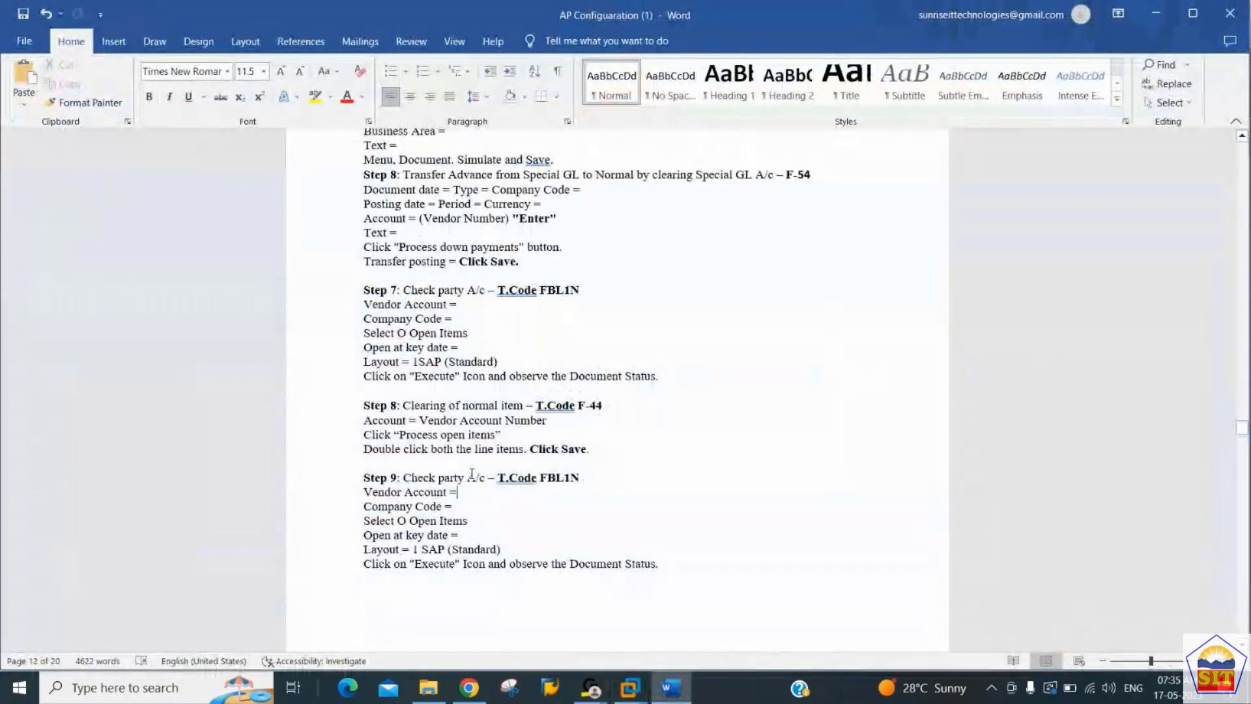
pyautogui.scroll(-10, 472, 474)
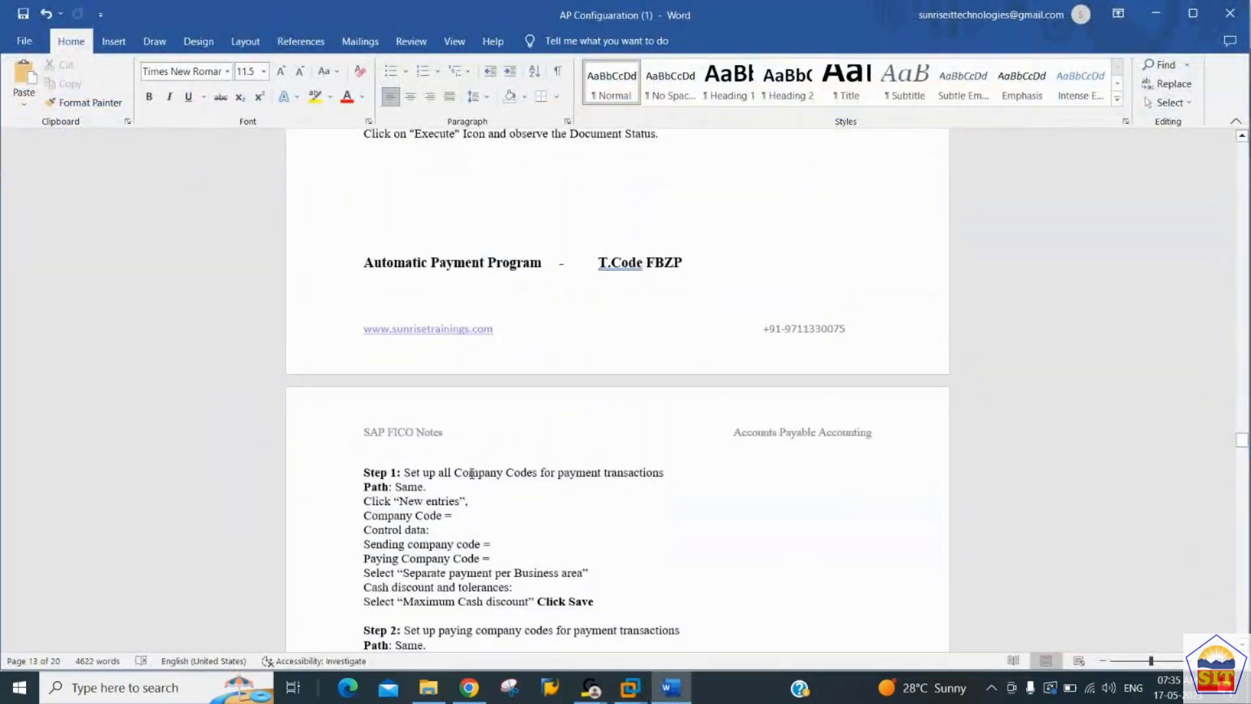
pyautogui.press('Up')
pyautogui.press('Up')
pyautogui.press('Up')
pyautogui.press('Up')
pyautogui.press('Up')
pyautogui.press('Up')
pyautogui.press('Up')
pyautogui.press('Up')
pyautogui.press('Up')
pyautogui.press('Up')
pyautogui.press('Up')
pyautogui.press('Up')
pyautogui.press('Up')
pyautogui.press('Return')
pyautogui.press('Return')
pyautogui.press('Return')
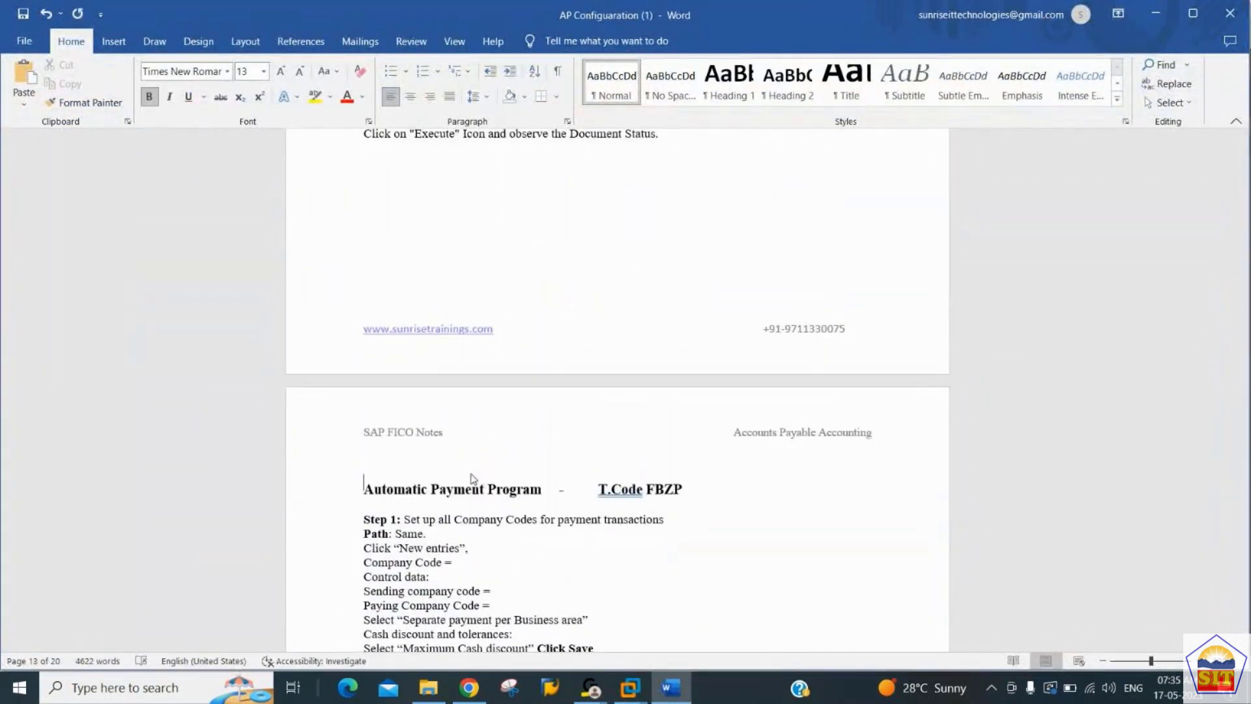
# Step: Select the Automatic Payment Program heading line in the notes, and run FBZP in the SAP vendor line item session
pyautogui.scroll(-5, 473, 479)
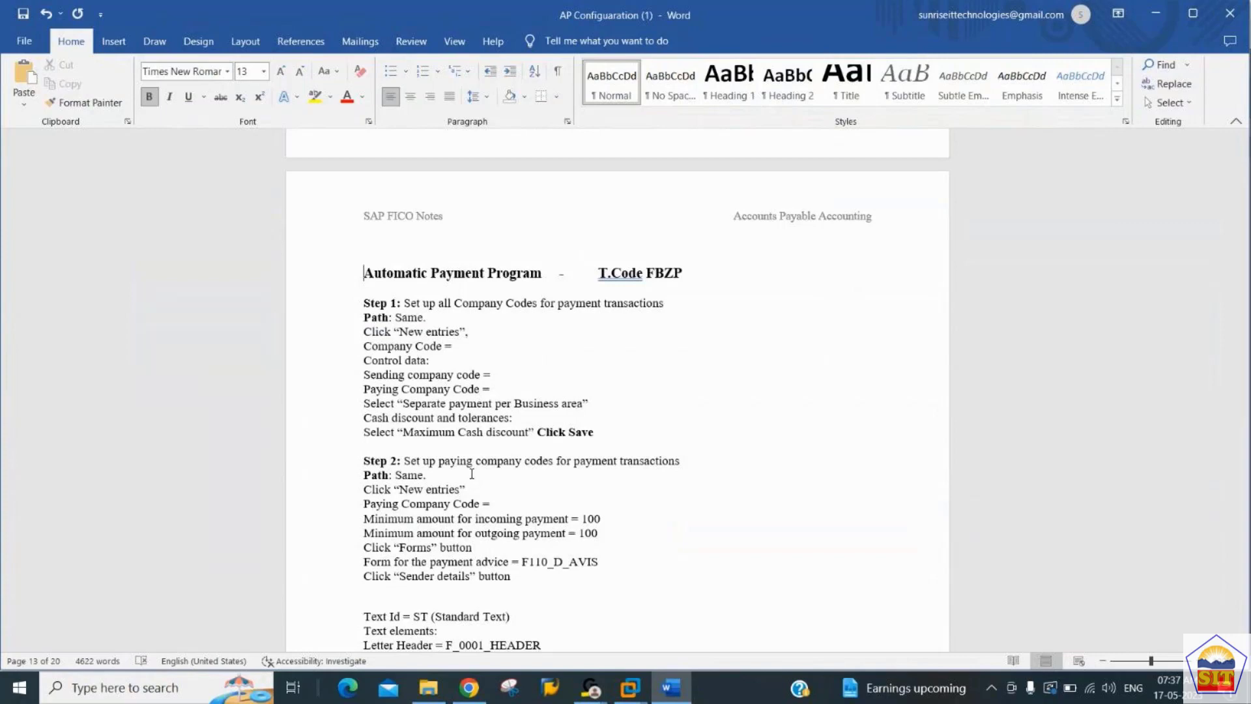
pyautogui.hotkey('shift', 'End')
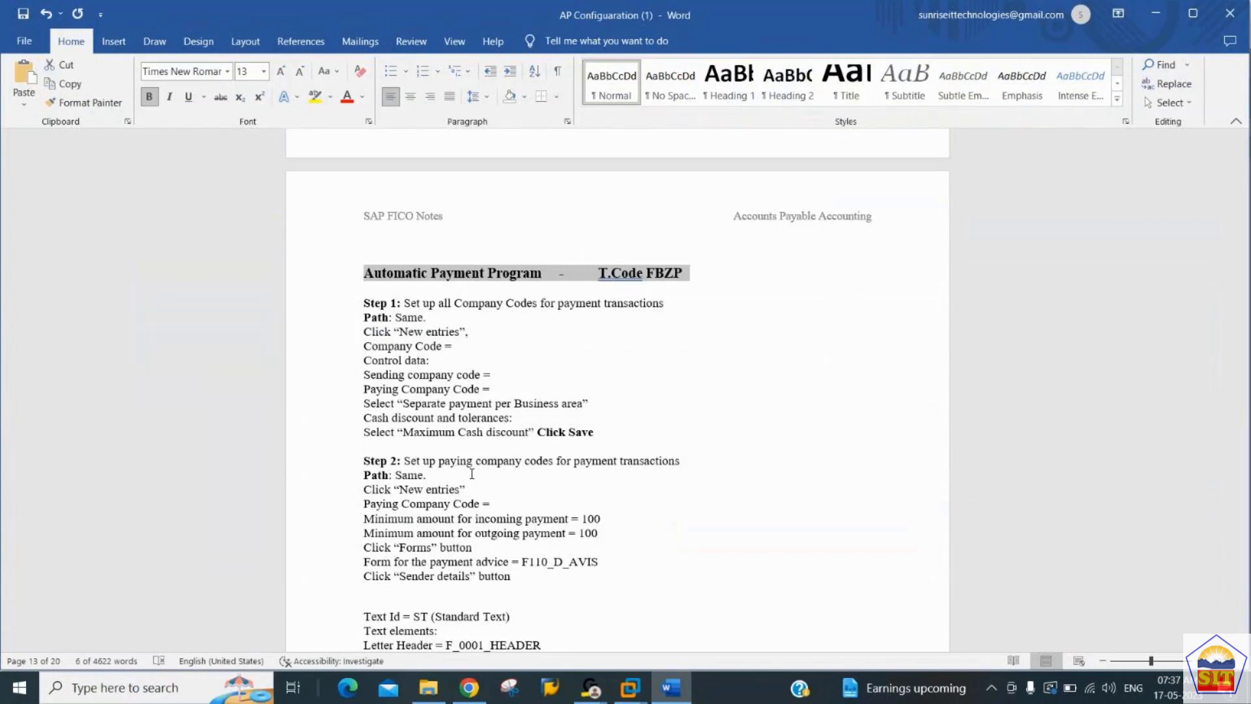
pyautogui.click(645, 692)
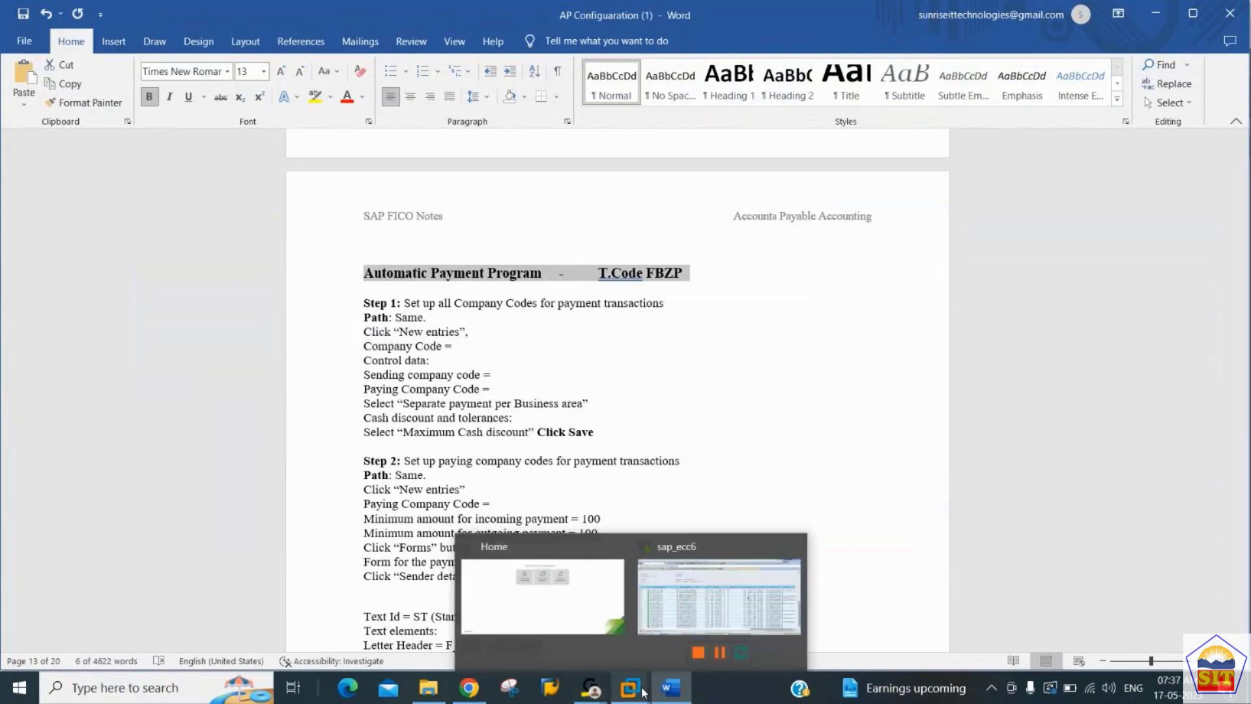
pyautogui.click(714, 601)
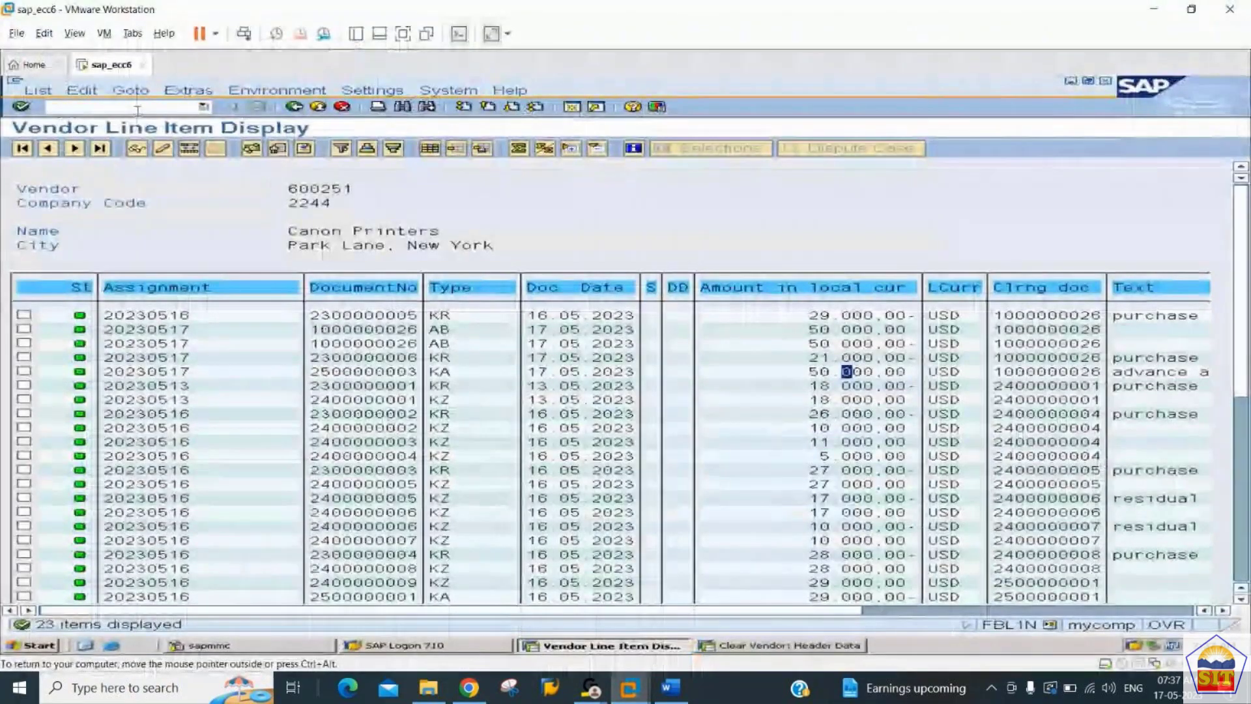
pyautogui.click(138, 111)
pyautogui.write('/nf')
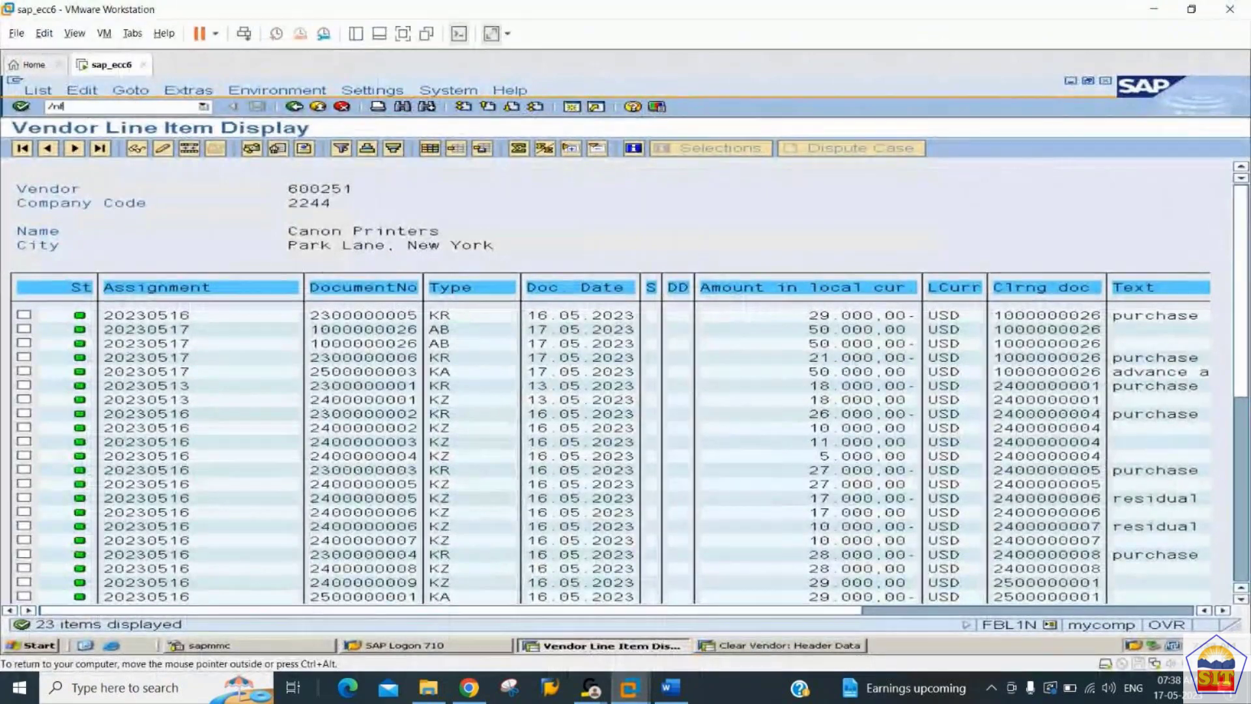
pyautogui.write('bzp')
pyautogui.press('Return')
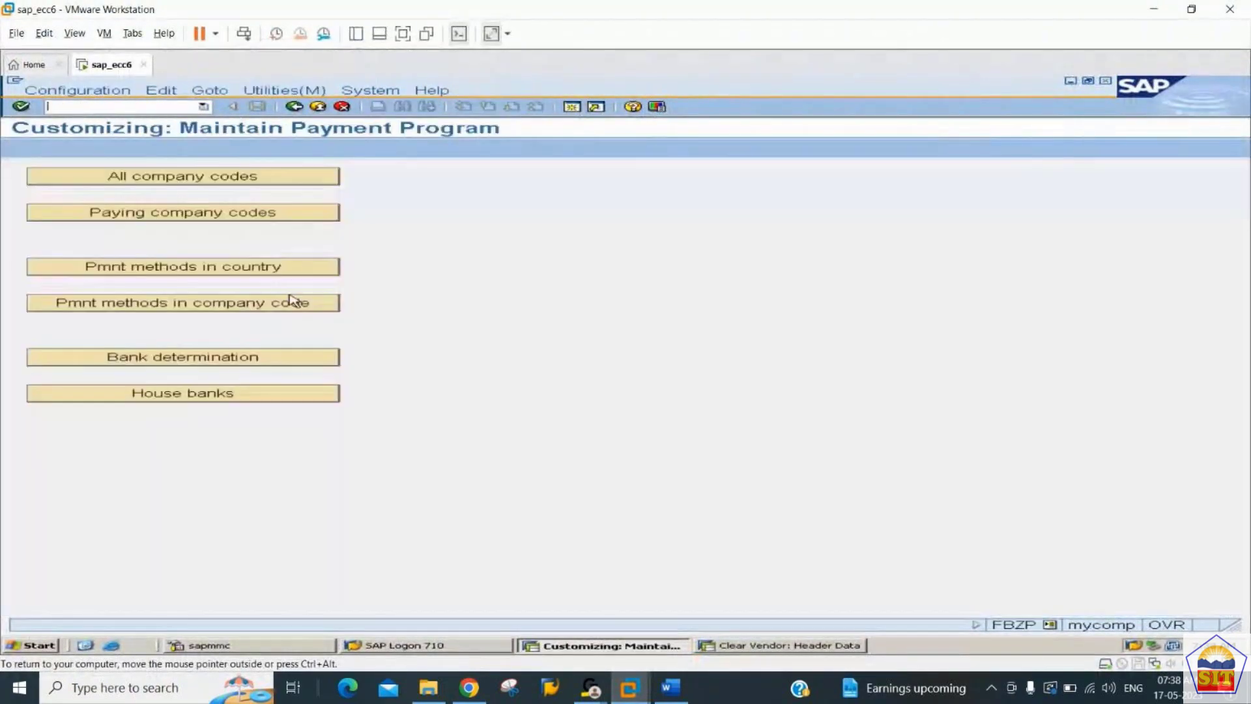
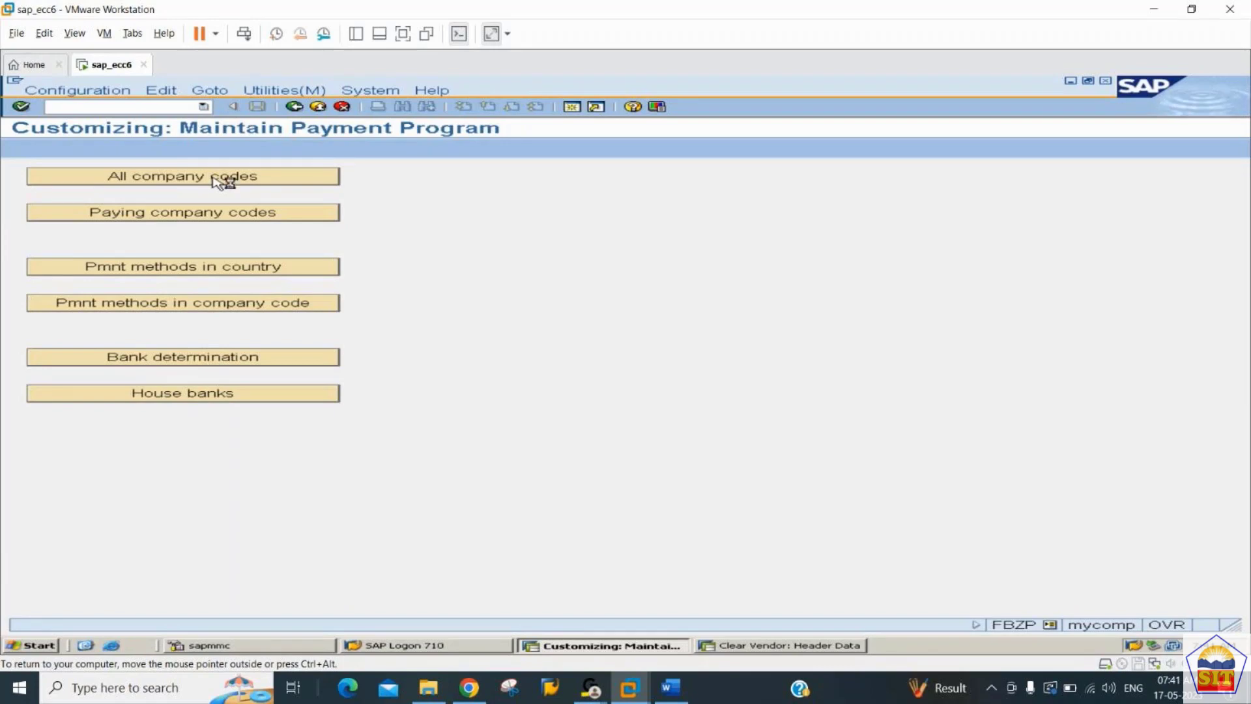
# Step: Open the AUTOMATIC PAYMENT PROGRAM presentation from the AP Accounting folder and start its slide show
pyautogui.click(282, 358)
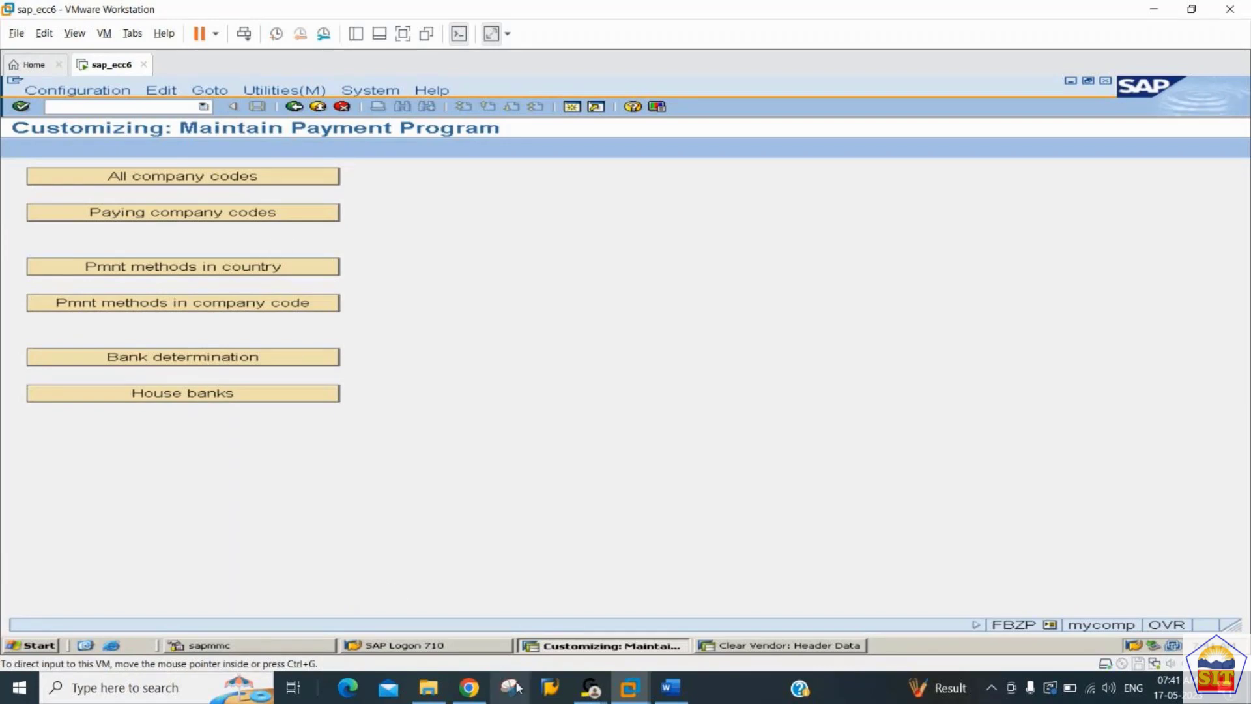
pyautogui.click(429, 688)
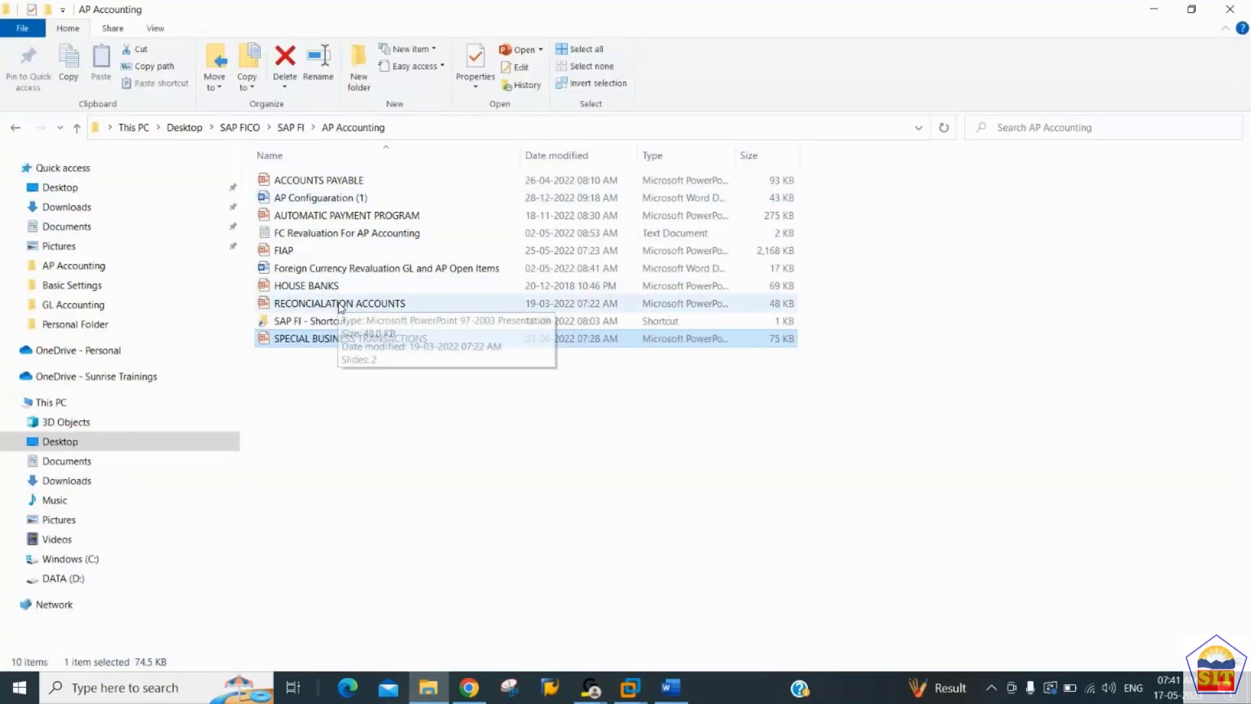
pyautogui.doubleClick(324, 217)
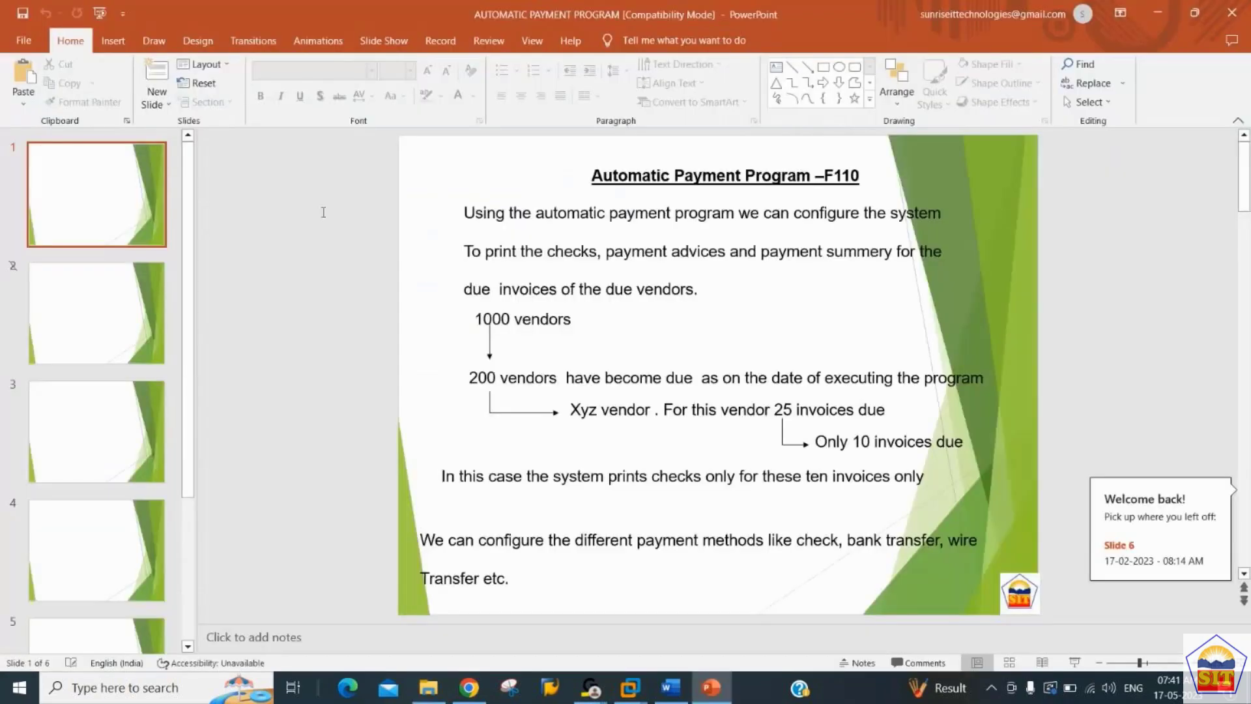
pyautogui.press('F5')
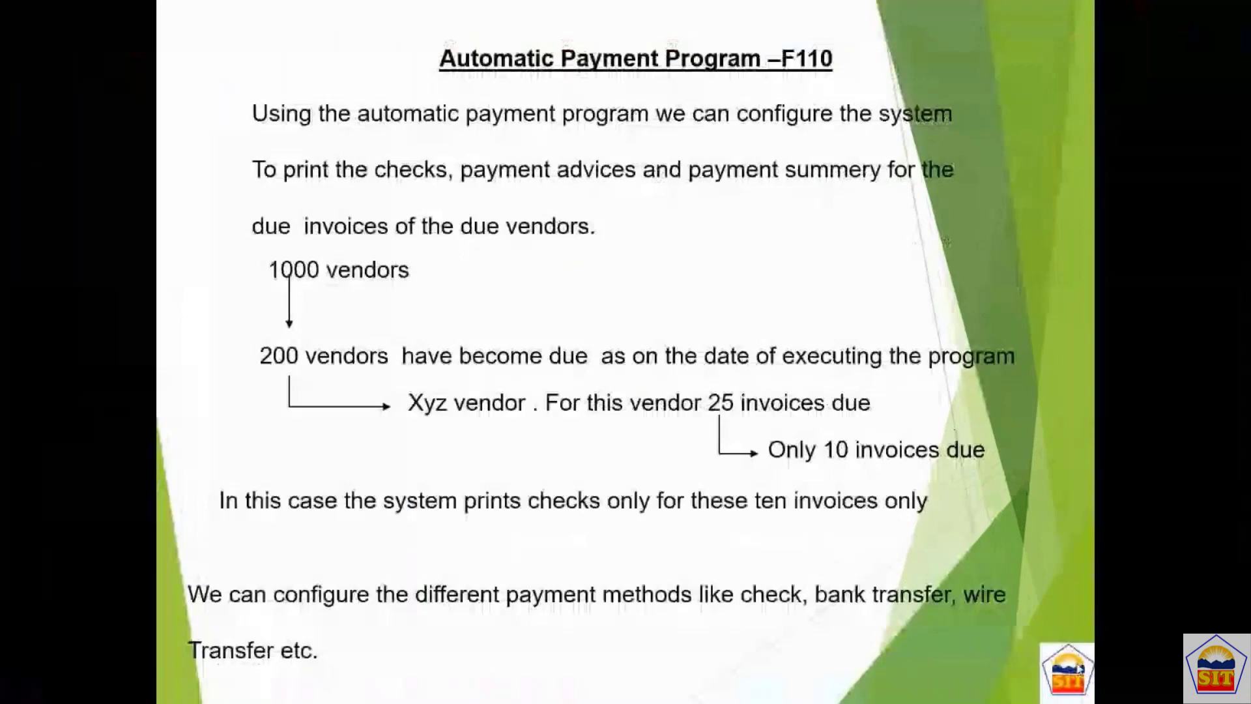
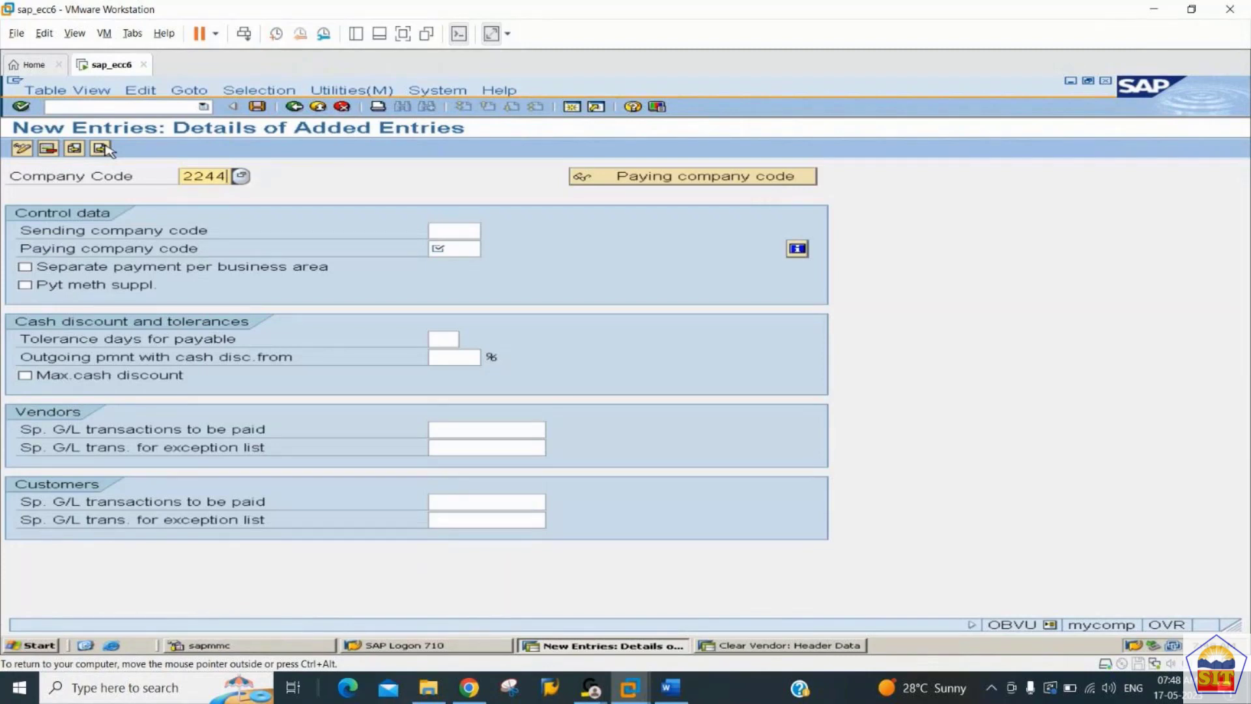
# Step: In the new all-company-codes entry for company code 2244, set the paying company code to 2244
pyautogui.press('Return')
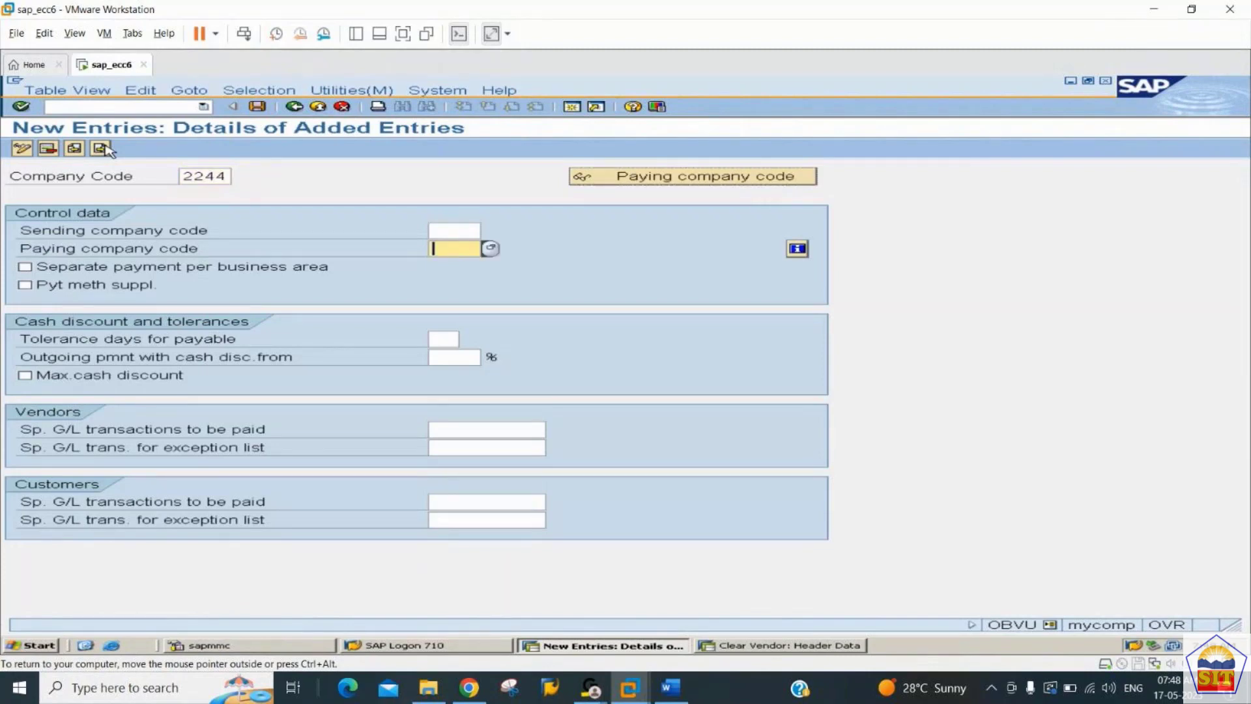
pyautogui.write('2244')
pyautogui.hotkey('shift', 'Tab')
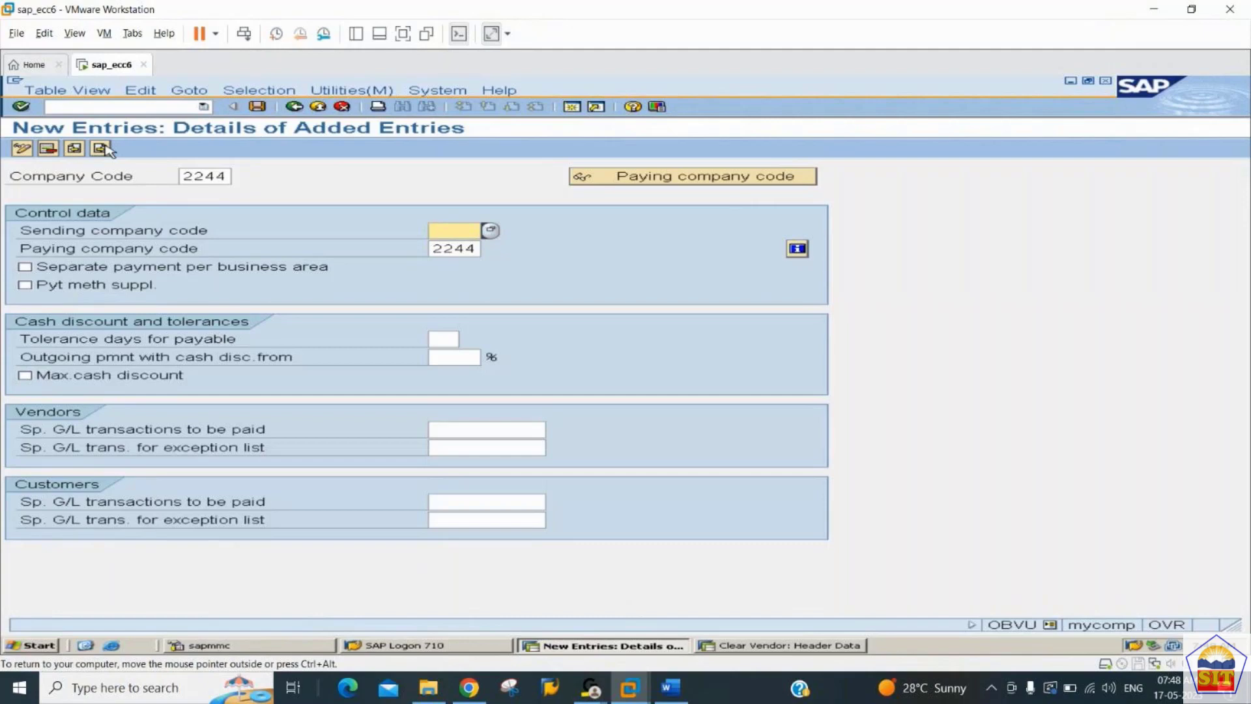
pyautogui.press('Tab')
pyautogui.press('Tab')
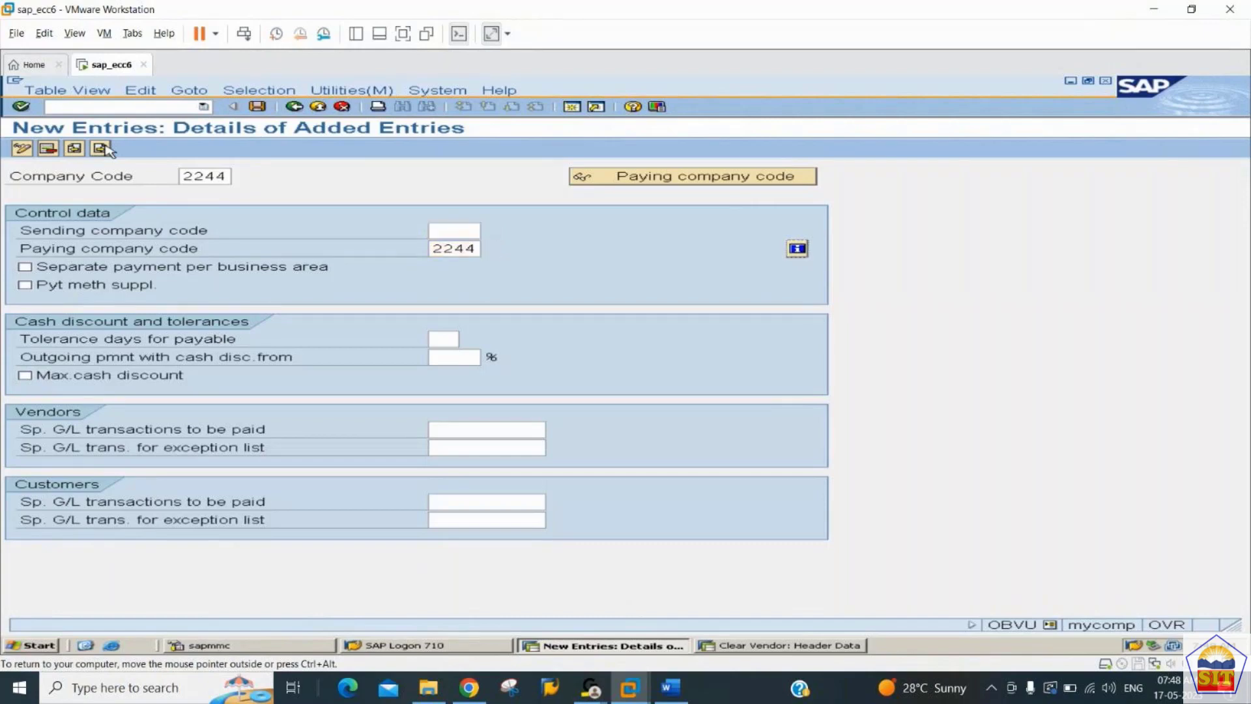
pyautogui.press('Tab')
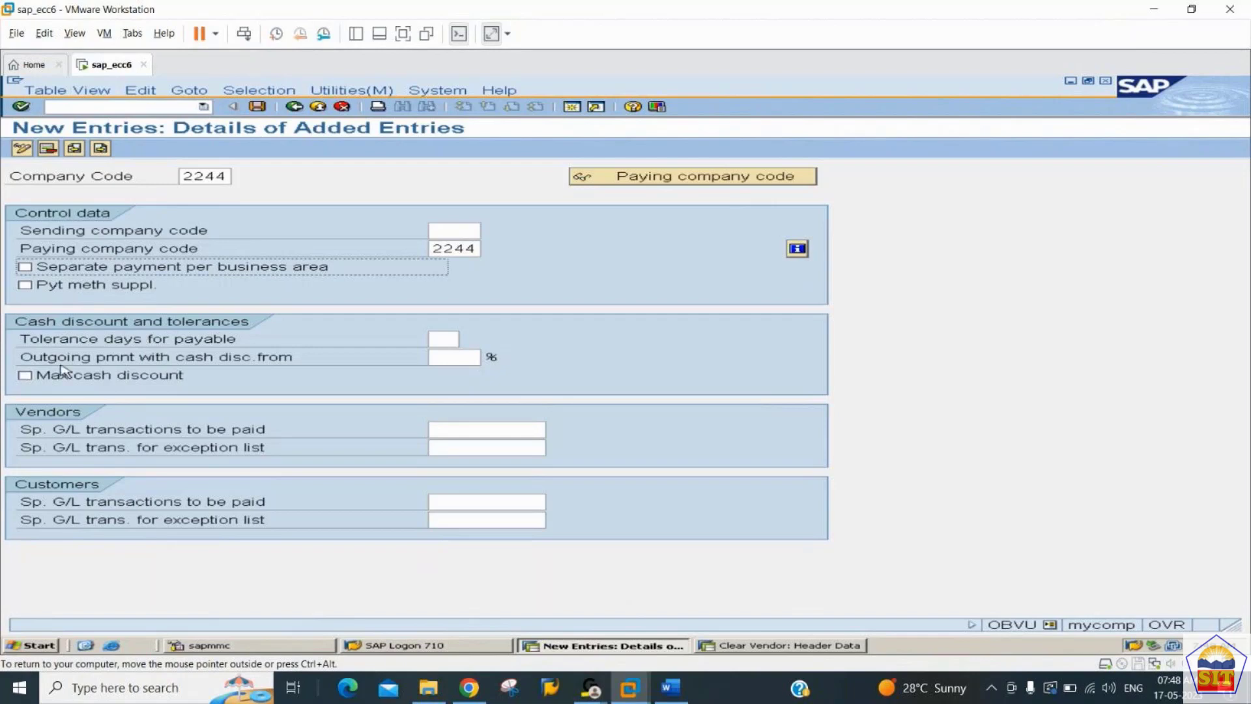
# Step: Enable Max.cash discount and save the company code entry under customizing request ECCK900020
pyautogui.click(27, 377)
pyautogui.click(28, 379)
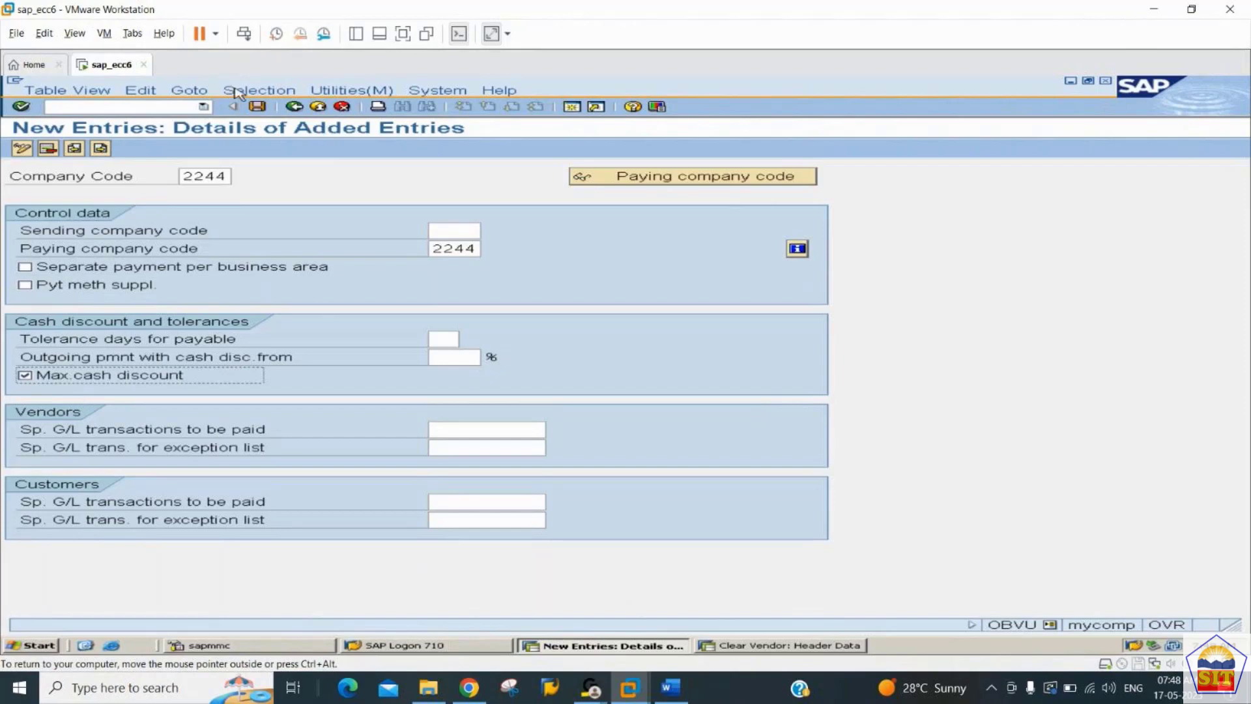
pyautogui.click(258, 107)
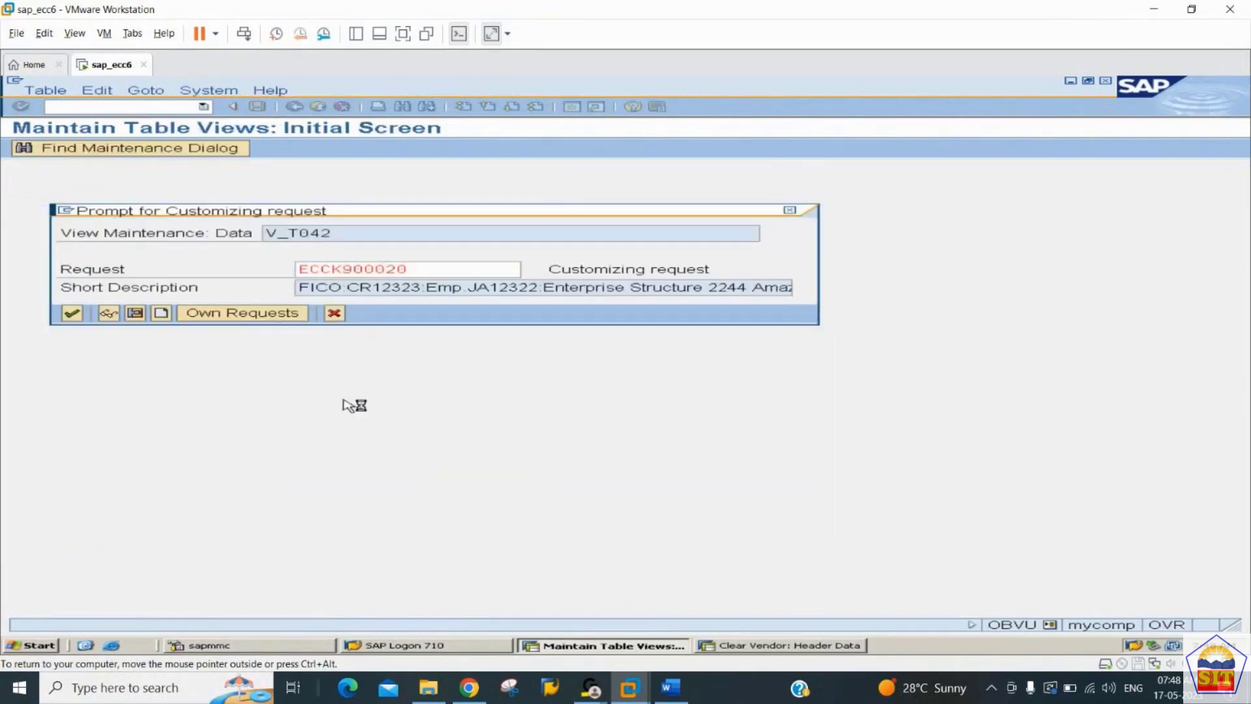
pyautogui.press('Return')
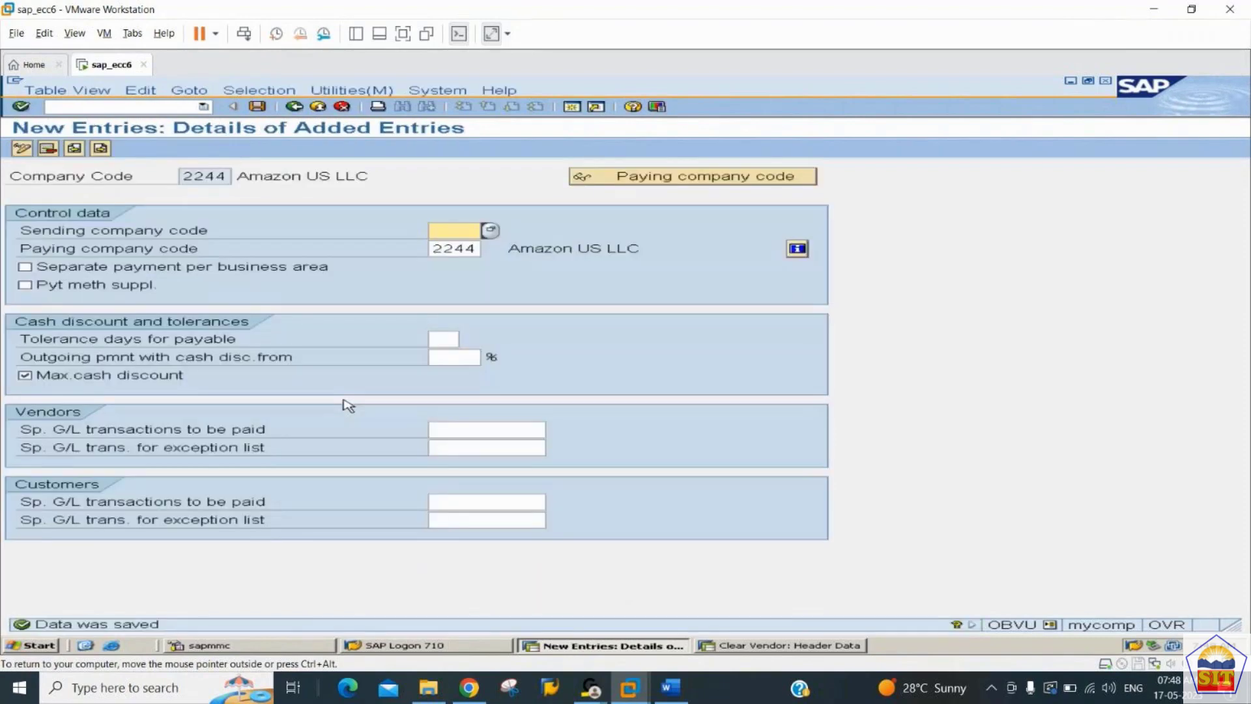
# Step: Return to the payment program customizing overview and start a new entry under paying company codes
pyautogui.click(295, 107)
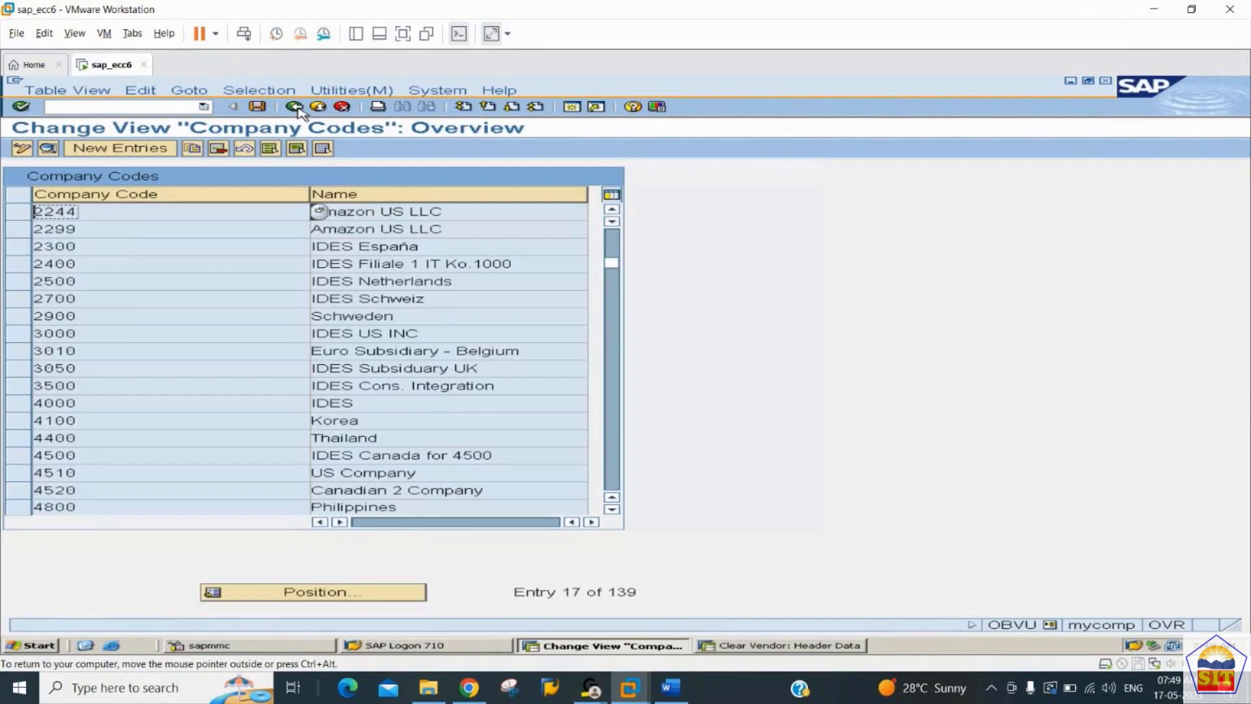
pyautogui.click(295, 107)
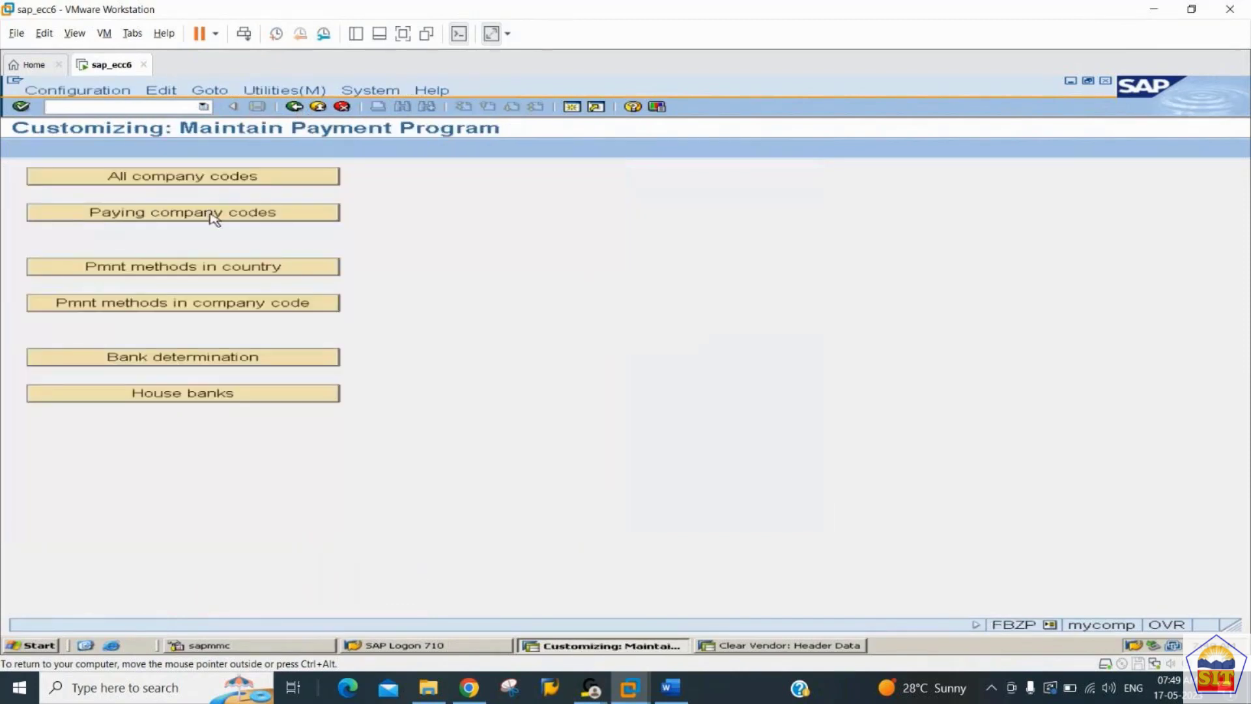
pyautogui.click(214, 219)
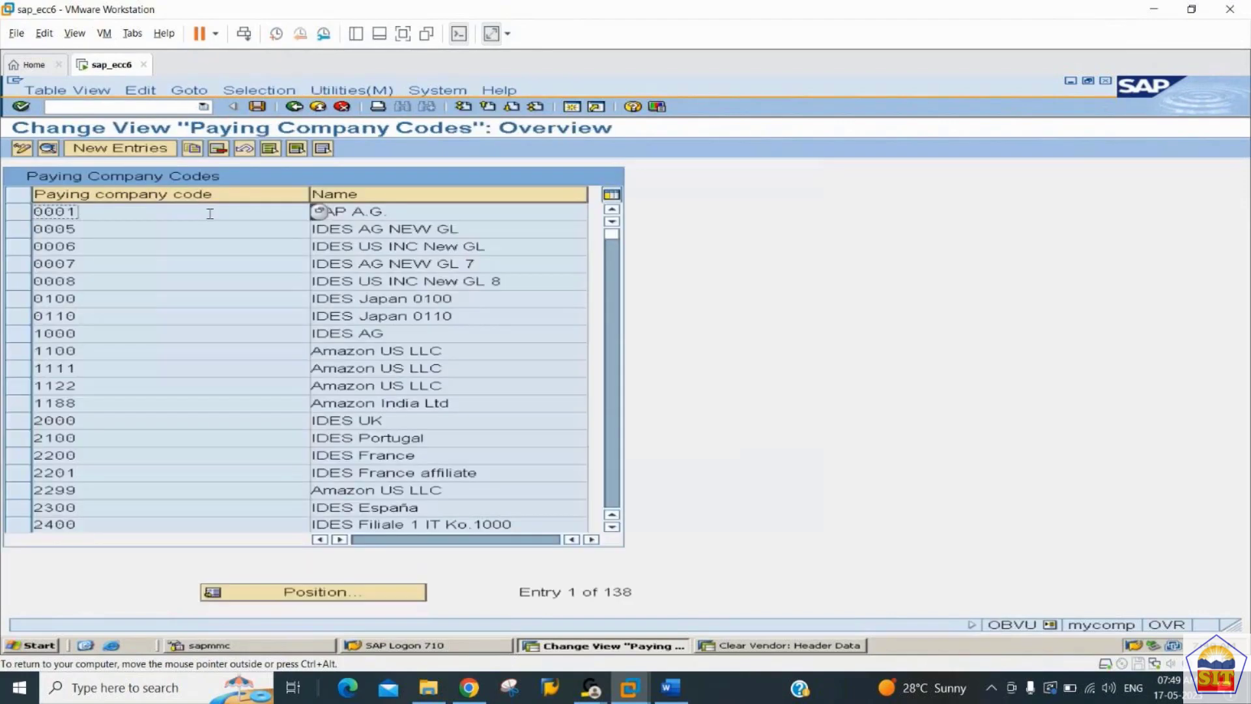
pyautogui.click(122, 149)
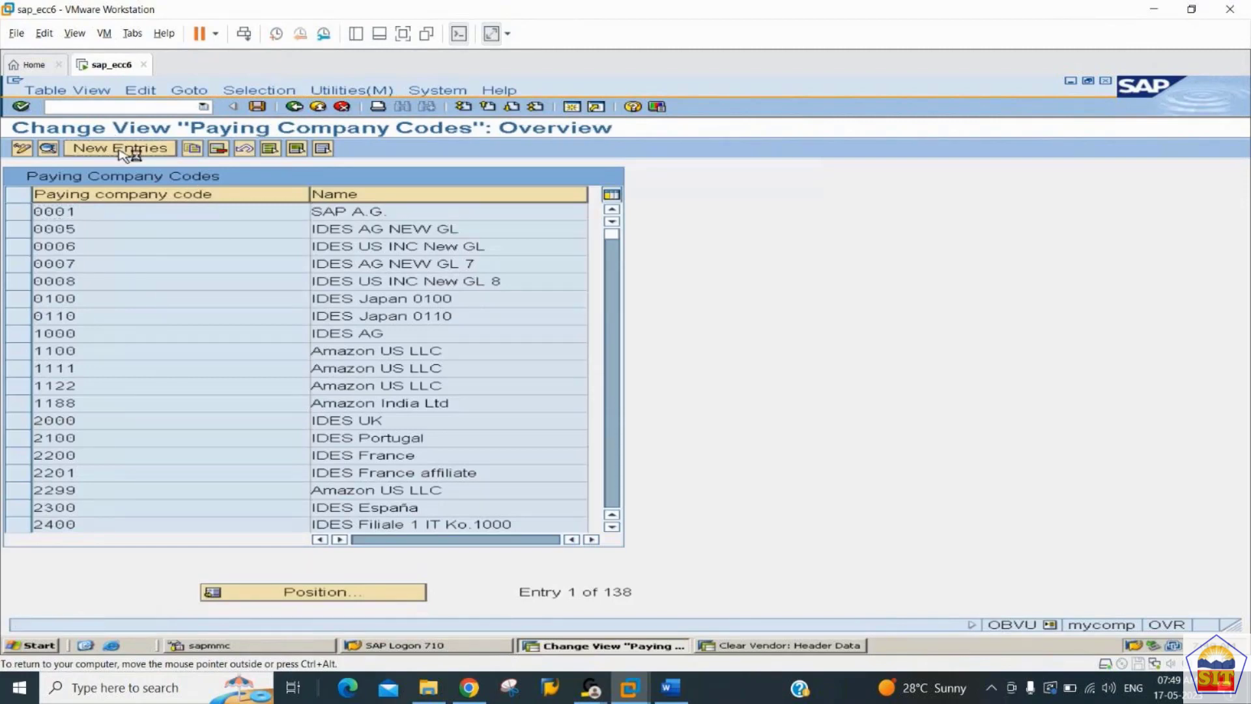
# Step: Set the paying company code to 2244 and the minimum amount for outgoing payment to 100
pyautogui.write('2244')
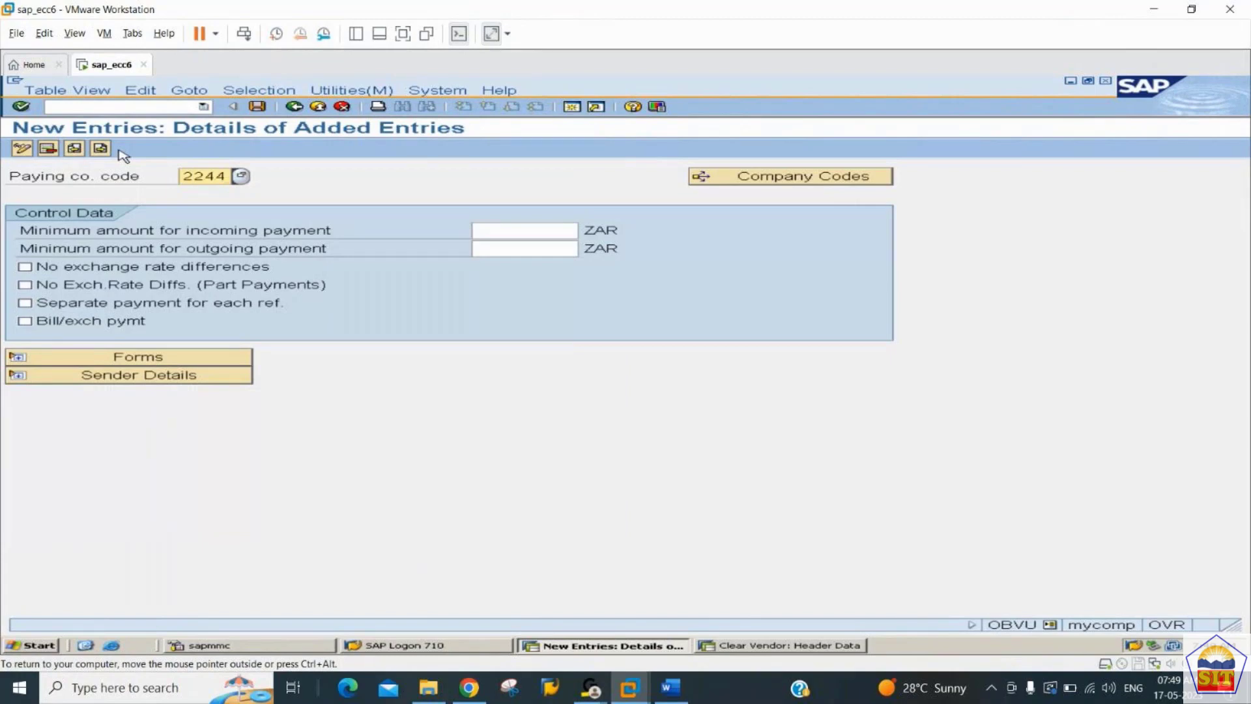
pyautogui.press('Tab')
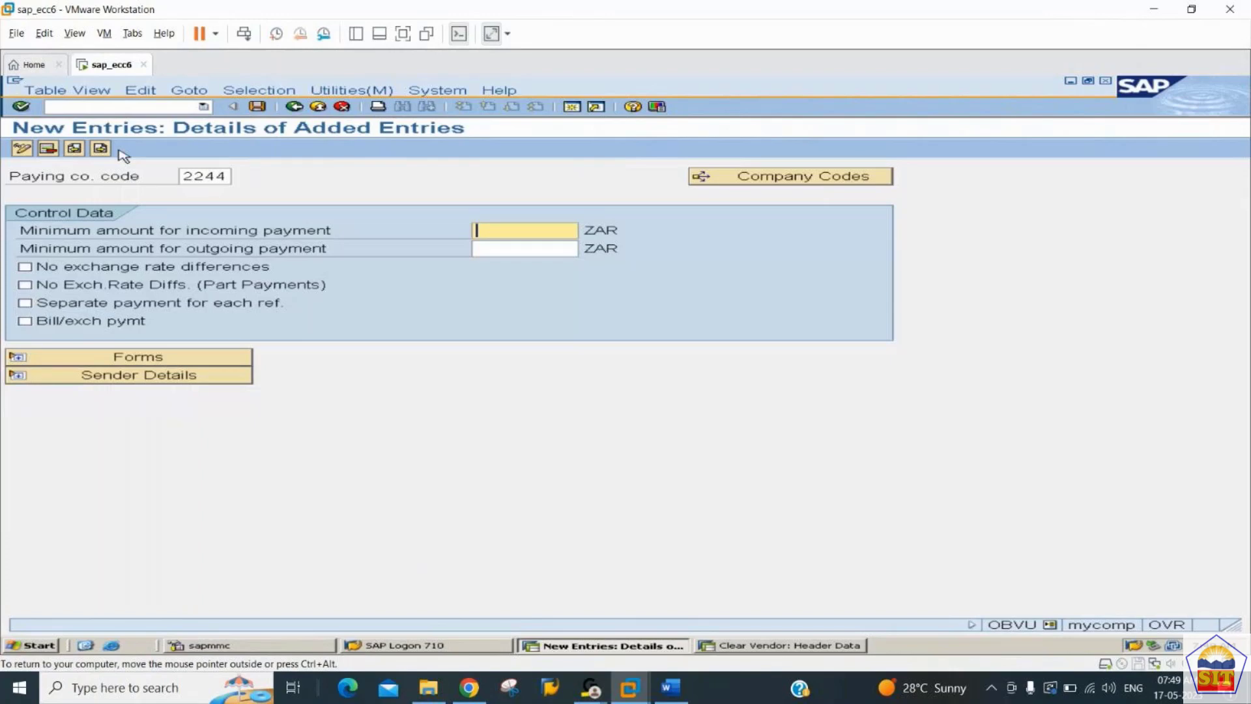
pyautogui.press('Tab')
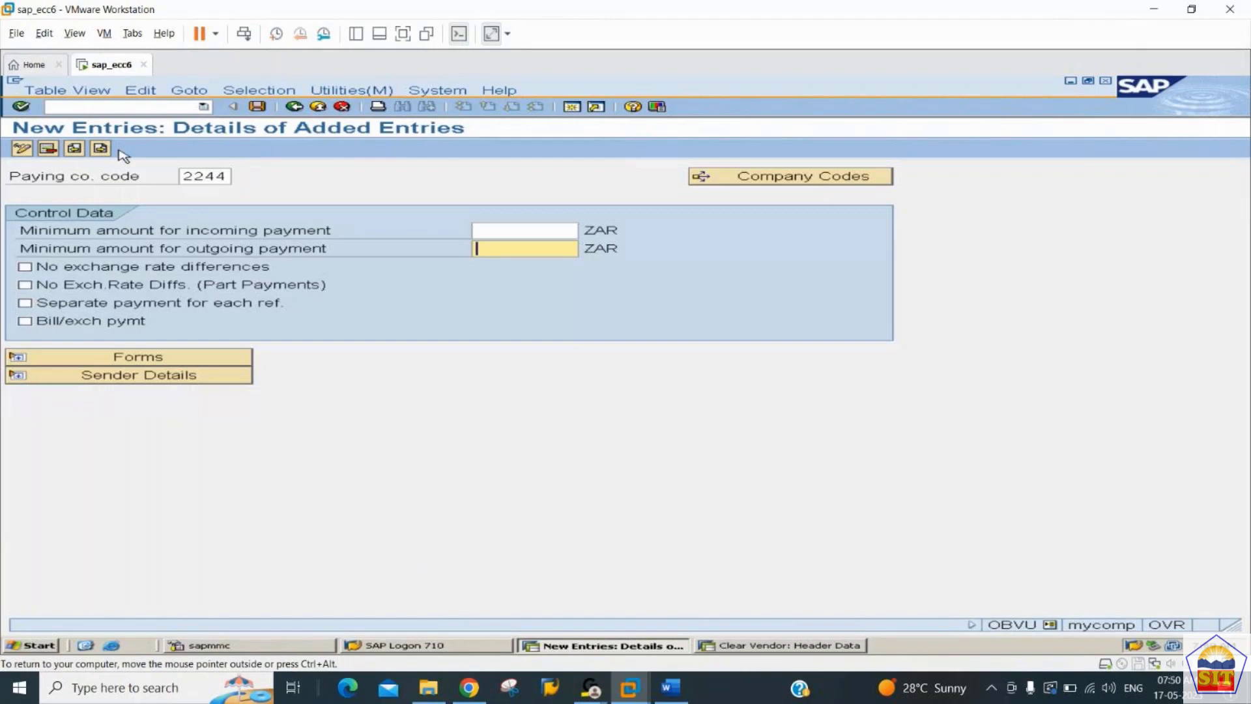
pyautogui.write('100')
pyautogui.press('Return')
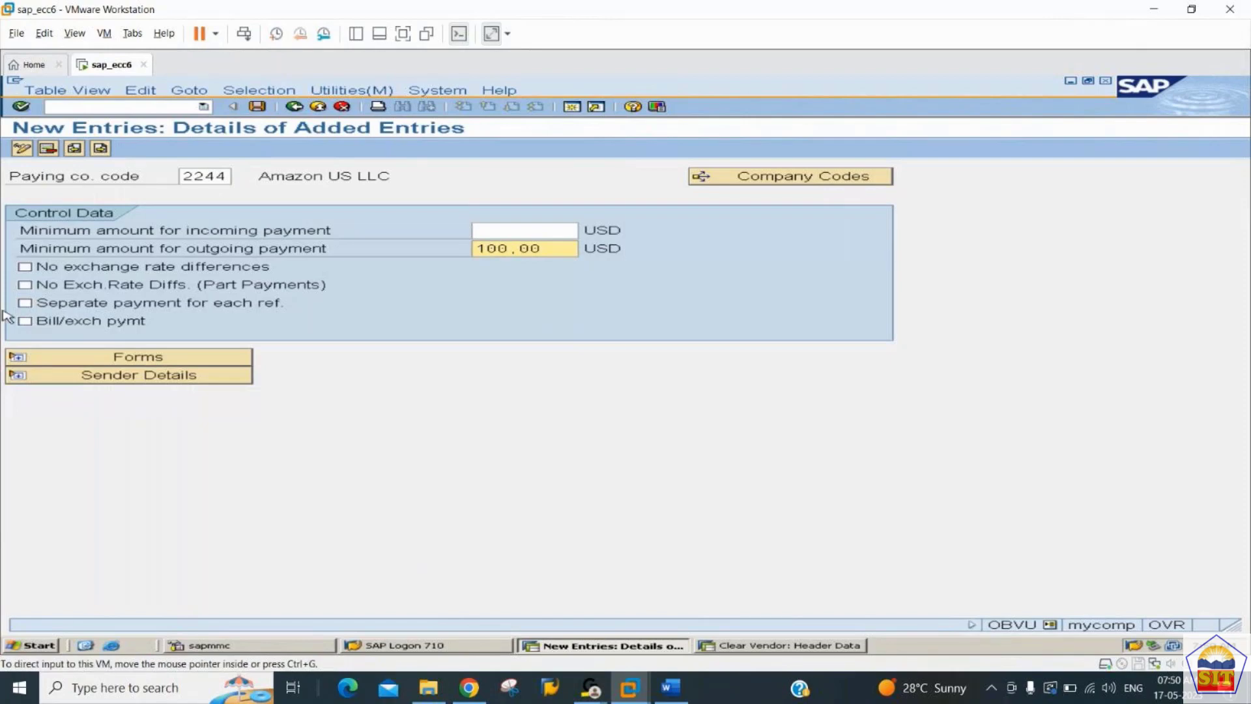
# Step: Assign the international Payment Advice Note SAPscript form, F110_IN_AVIS, as the form for the payment advice
pyautogui.click(176, 357)
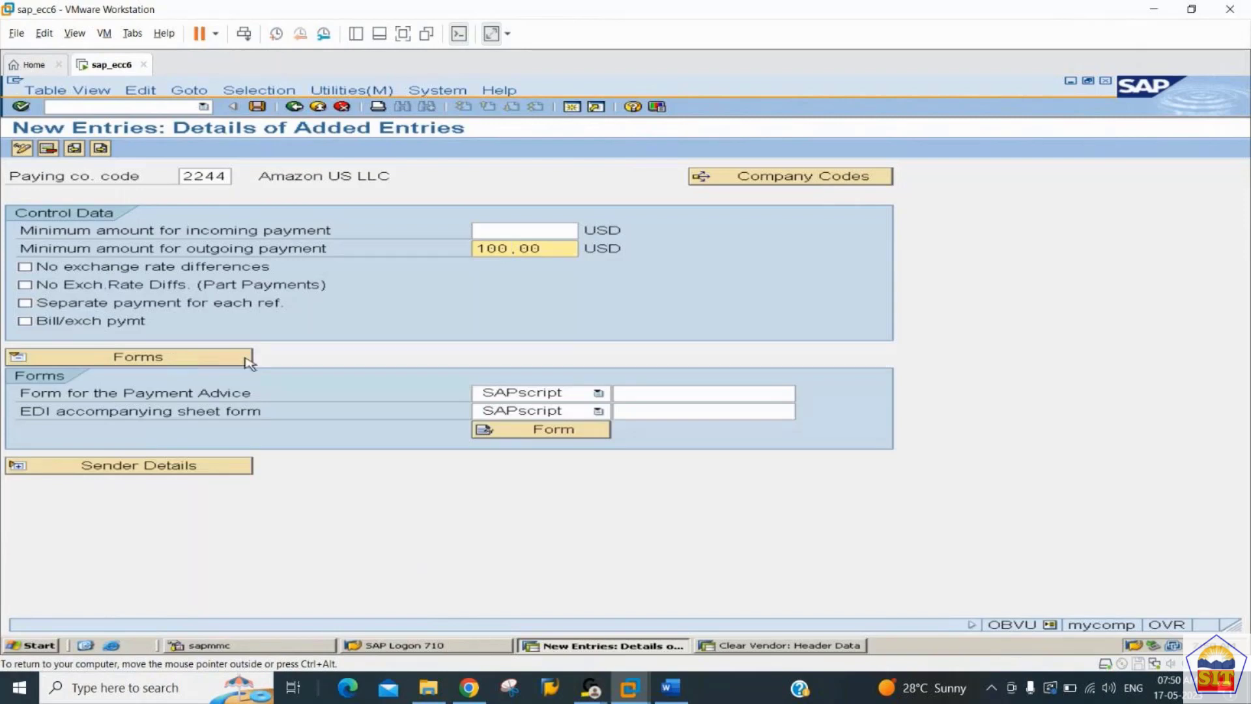
pyautogui.click(670, 392)
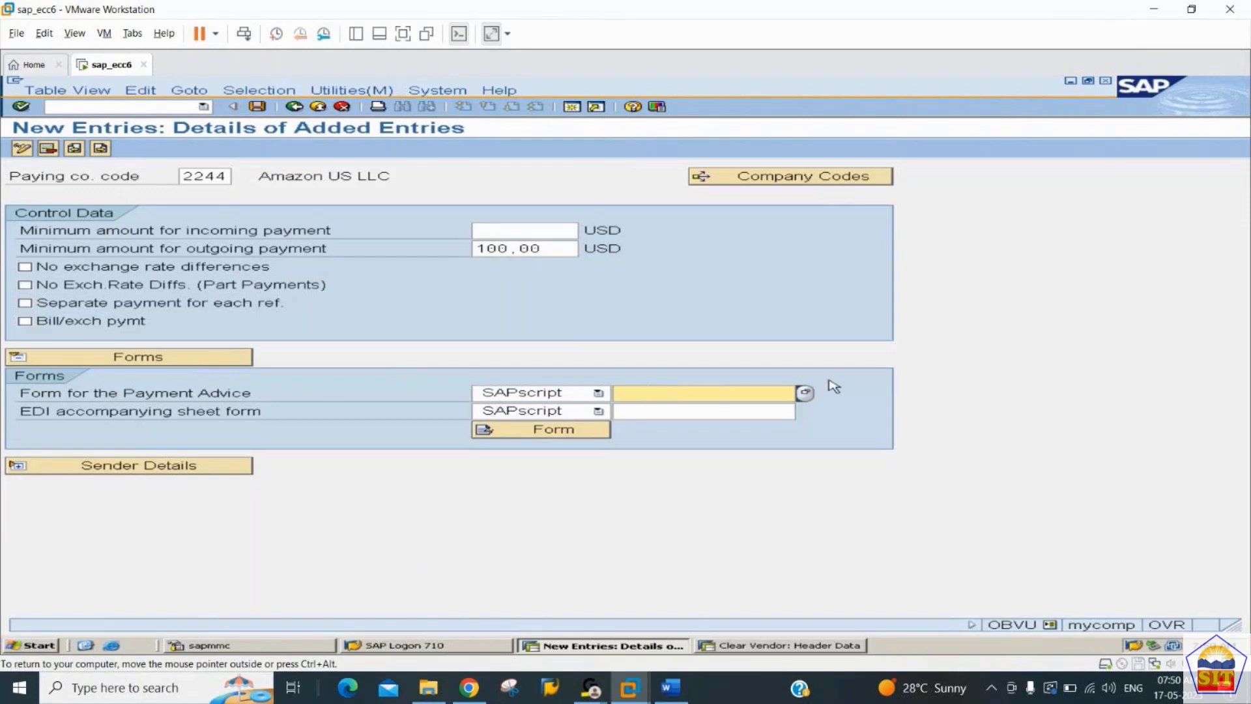
pyautogui.click(805, 394)
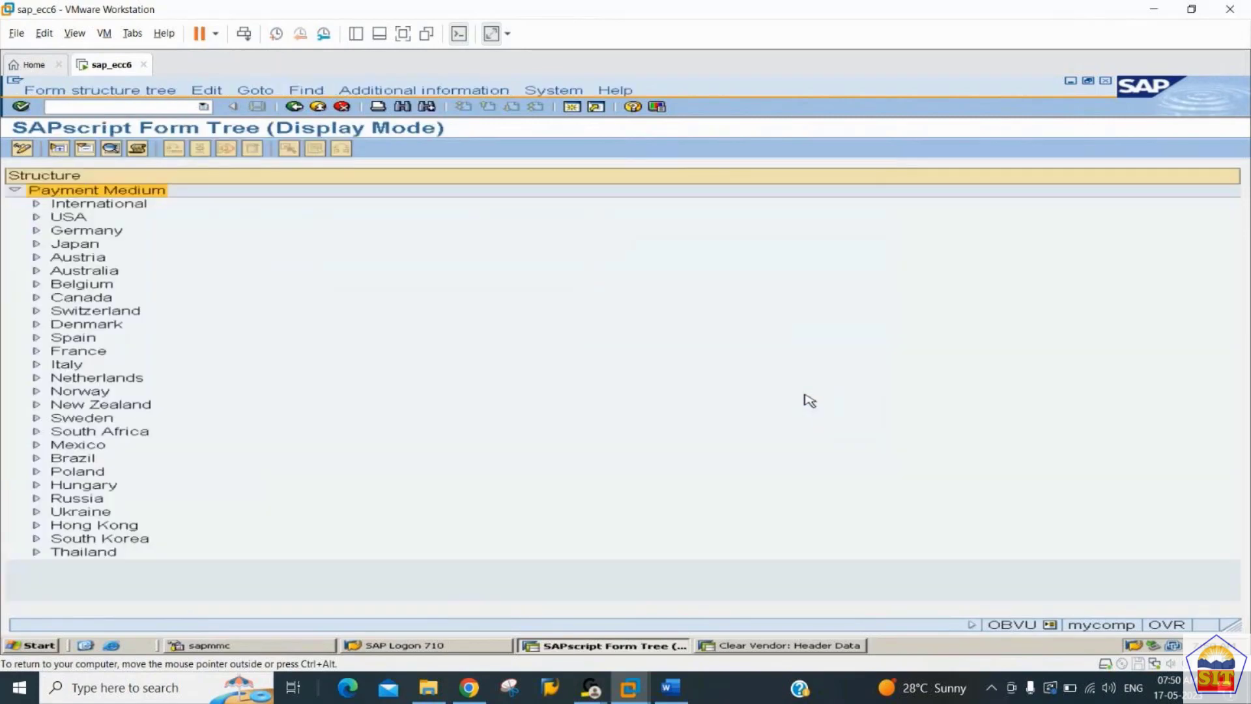
pyautogui.write('/nfbzp')
pyautogui.click(134, 206)
pyautogui.doubleClick(134, 206)
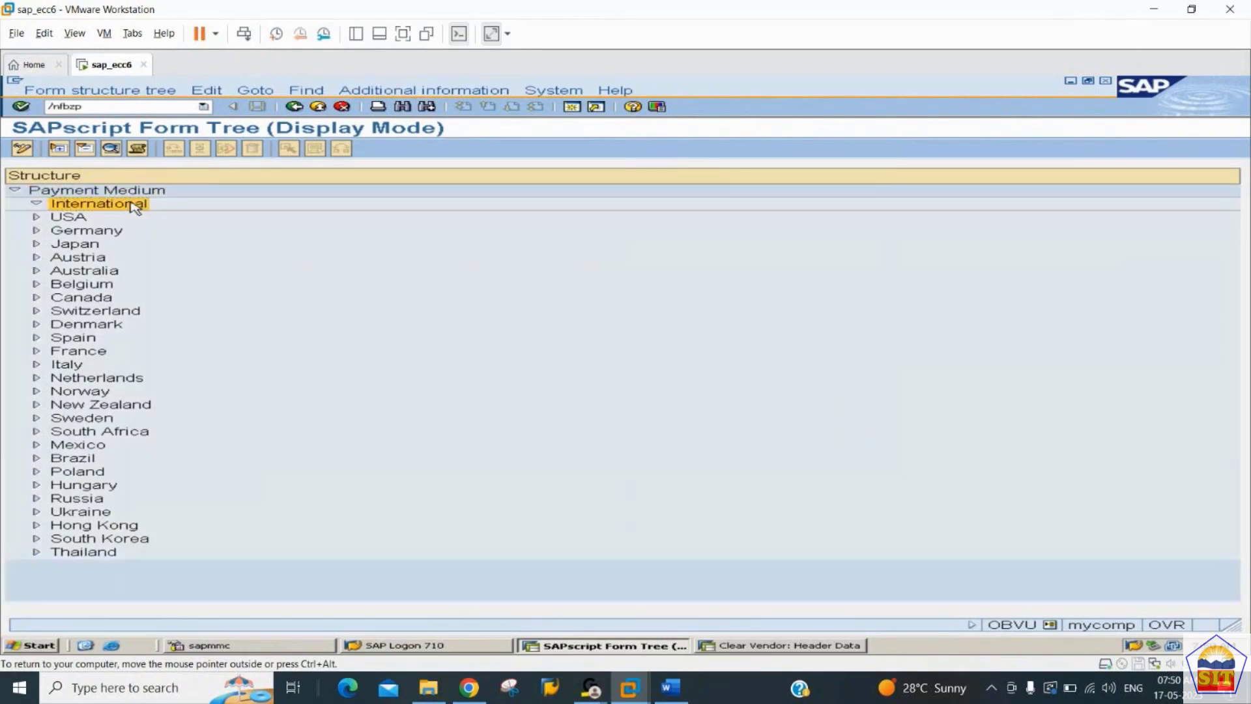
pyautogui.press('Down')
pyautogui.press('Down')
pyautogui.press('Down')
pyautogui.press('Down')
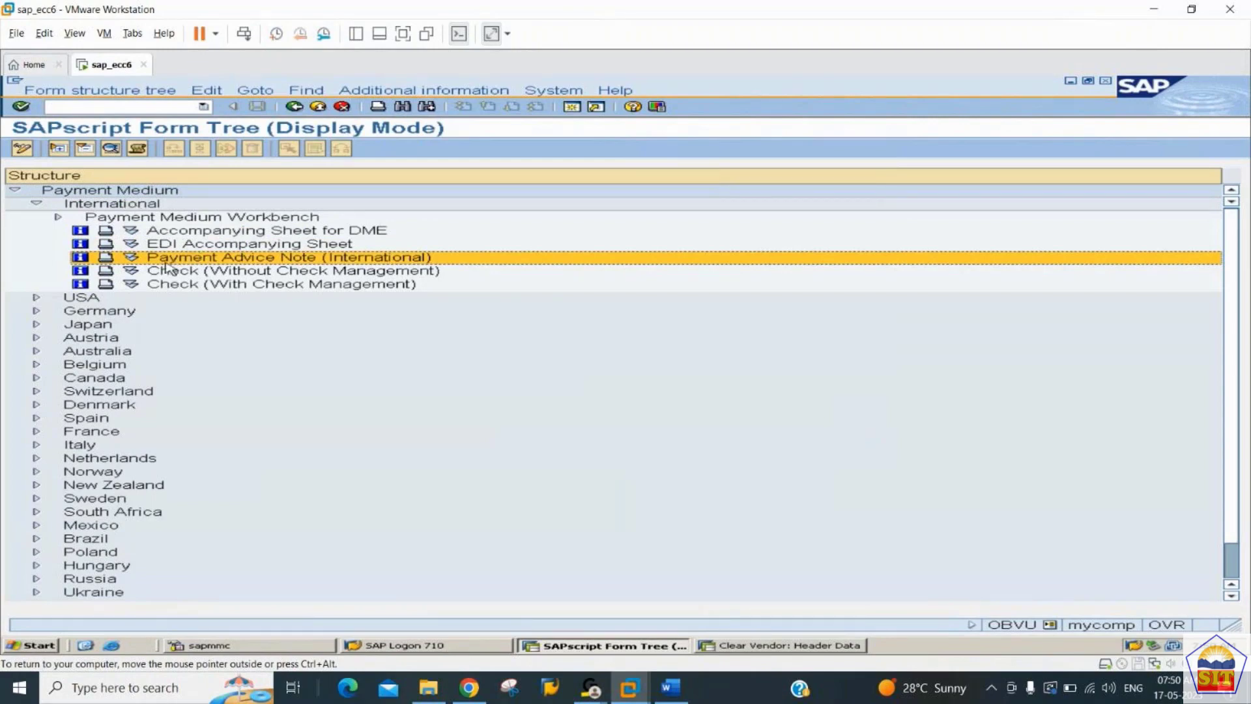
pyautogui.doubleClick(134, 259)
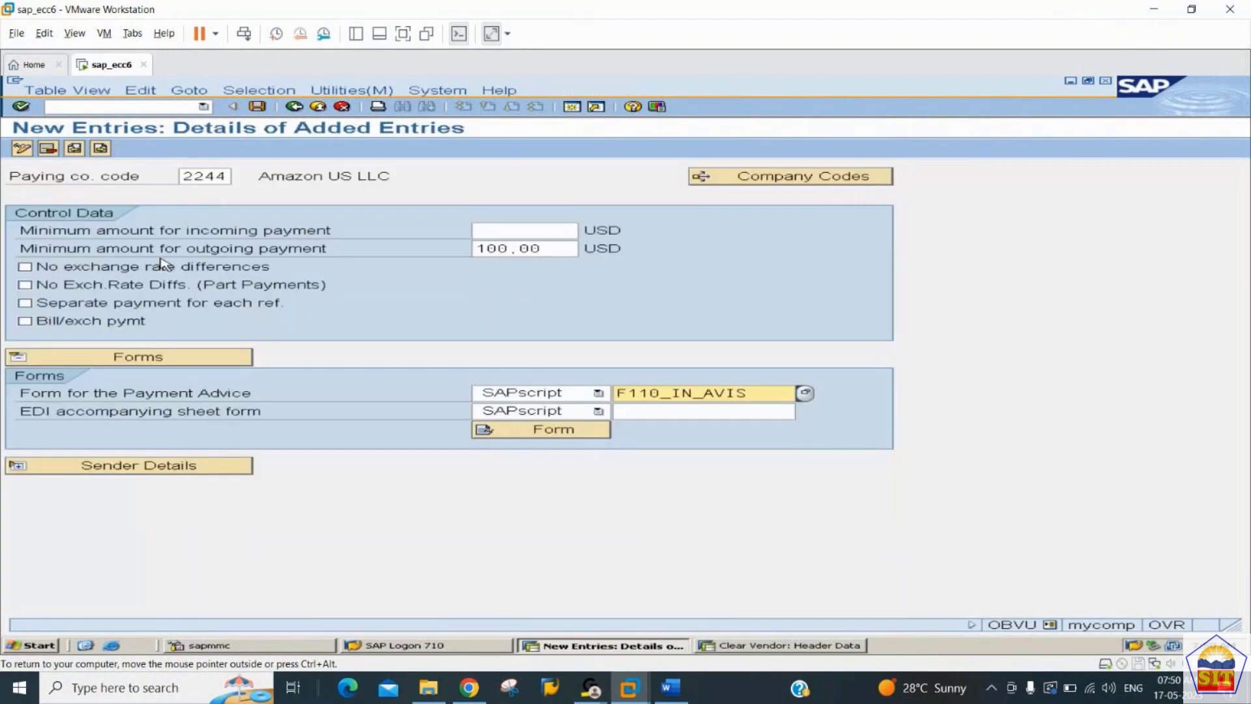
pyautogui.hotkey('shift', 'Right')
pyautogui.hotkey('shift', 'Right')
pyautogui.hotkey('shift', 'Right')
pyautogui.hotkey('shift', 'Right')
pyautogui.hotkey('shift', 'Right')
pyautogui.hotkey('shift', 'Right')
pyautogui.hotkey('shift', 'Right')
pyautogui.hotkey('shift', 'Right')
pyautogui.hotkey('shift', 'Right')
pyautogui.hotkey('shift', 'Right')
pyautogui.hotkey('shift', 'Right')
pyautogui.hotkey('shift', 'Right')
pyautogui.press('Right')
pyautogui.press('Left')
pyautogui.press('Home')
pyautogui.press('Right')
pyautogui.press('Right')
pyautogui.press('Right')
pyautogui.press('Right')
pyautogui.press('Right')
pyautogui.press('Right')
pyautogui.press('Left')
pyautogui.press('Left')
pyautogui.press('Left')
pyautogui.press('Right')
pyautogui.press('Right')
pyautogui.press('Right')
pyautogui.press('Right')
pyautogui.press('Left')
pyautogui.press('Left')
pyautogui.press('Left')
pyautogui.press('Right')
pyautogui.press('Right')
pyautogui.press('Right')
pyautogui.press('Right')
# Step: Set the sender details text ID to ST and save the paying company code entry under customizing request ECCK900020
pyautogui.click(181, 472)
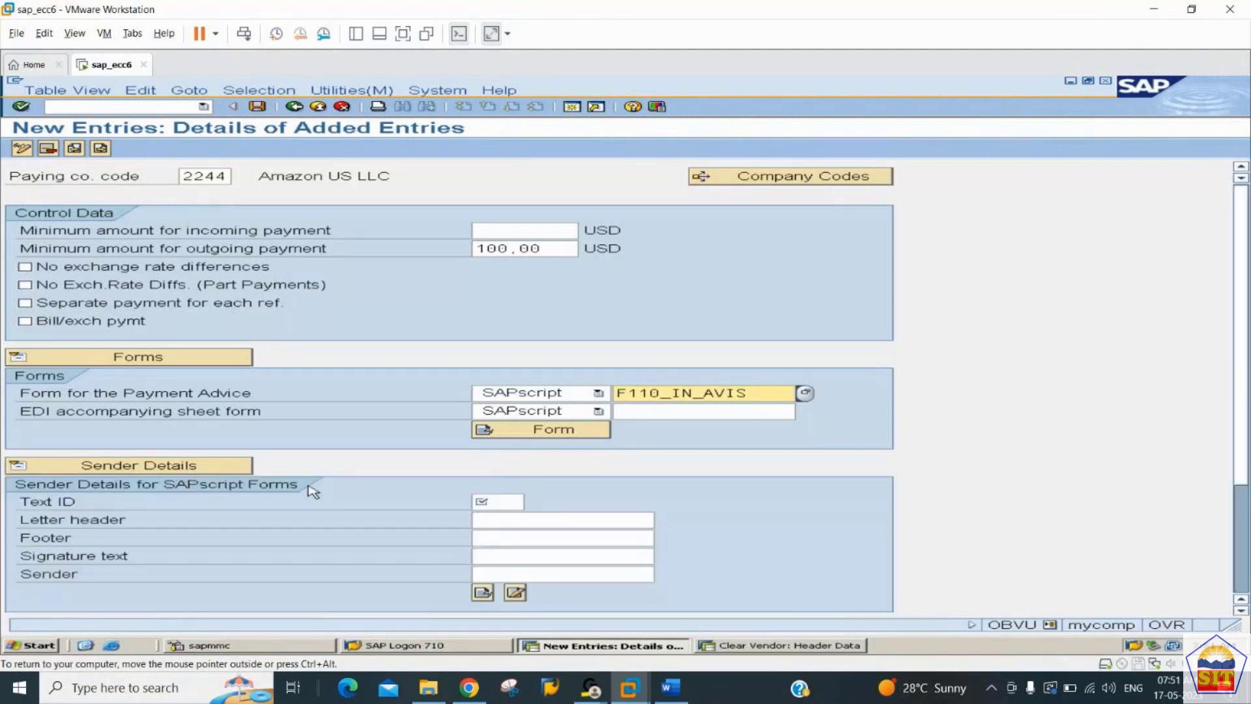
pyautogui.click(494, 501)
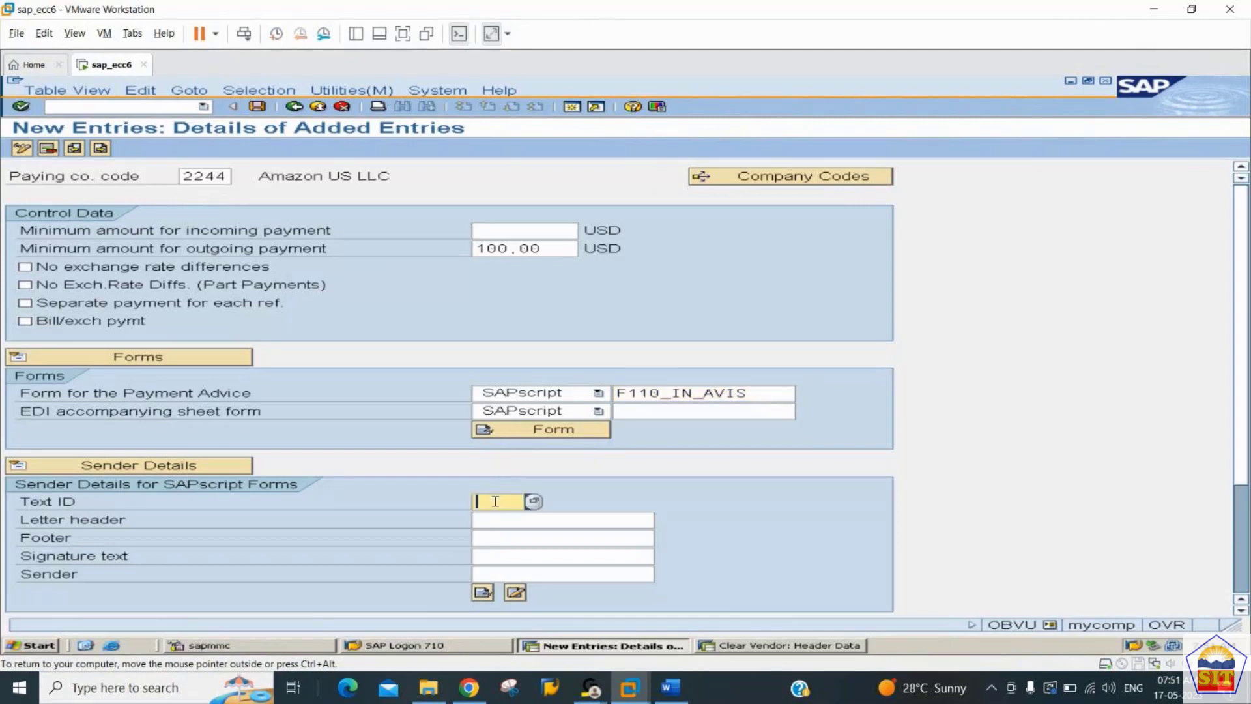
pyautogui.write('S')
pyautogui.click(495, 517)
pyautogui.click(258, 107)
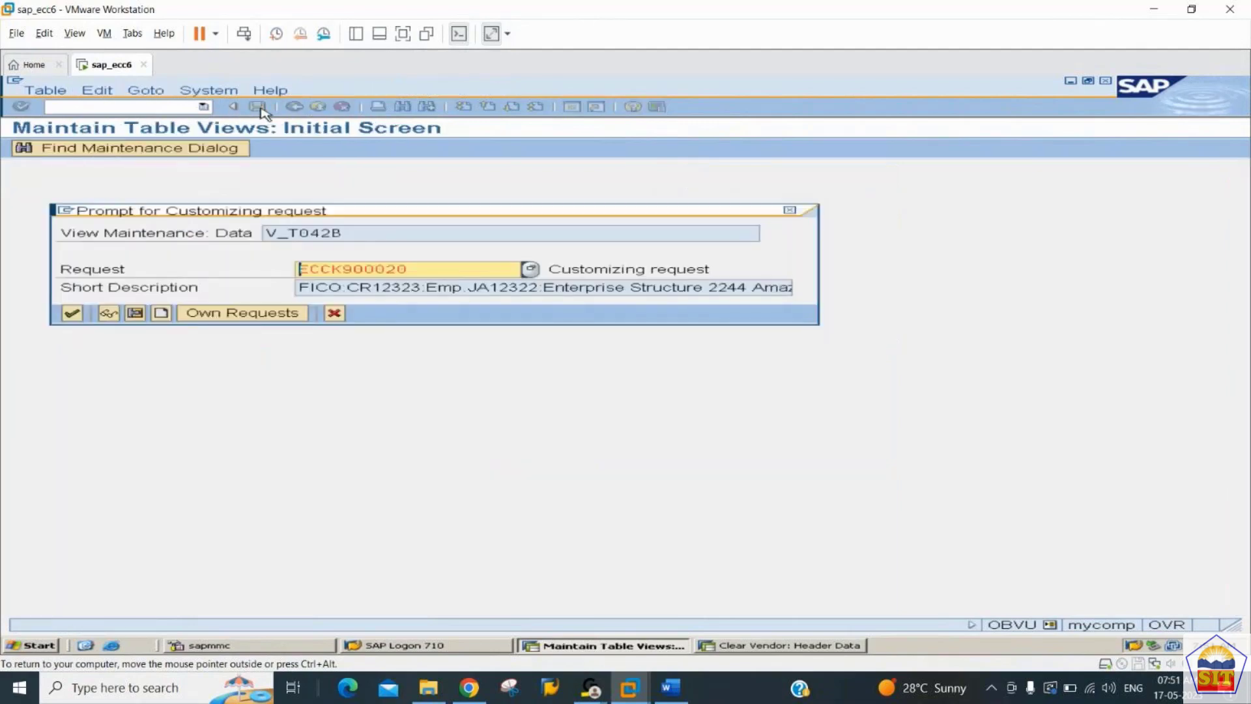
pyautogui.press('Return')
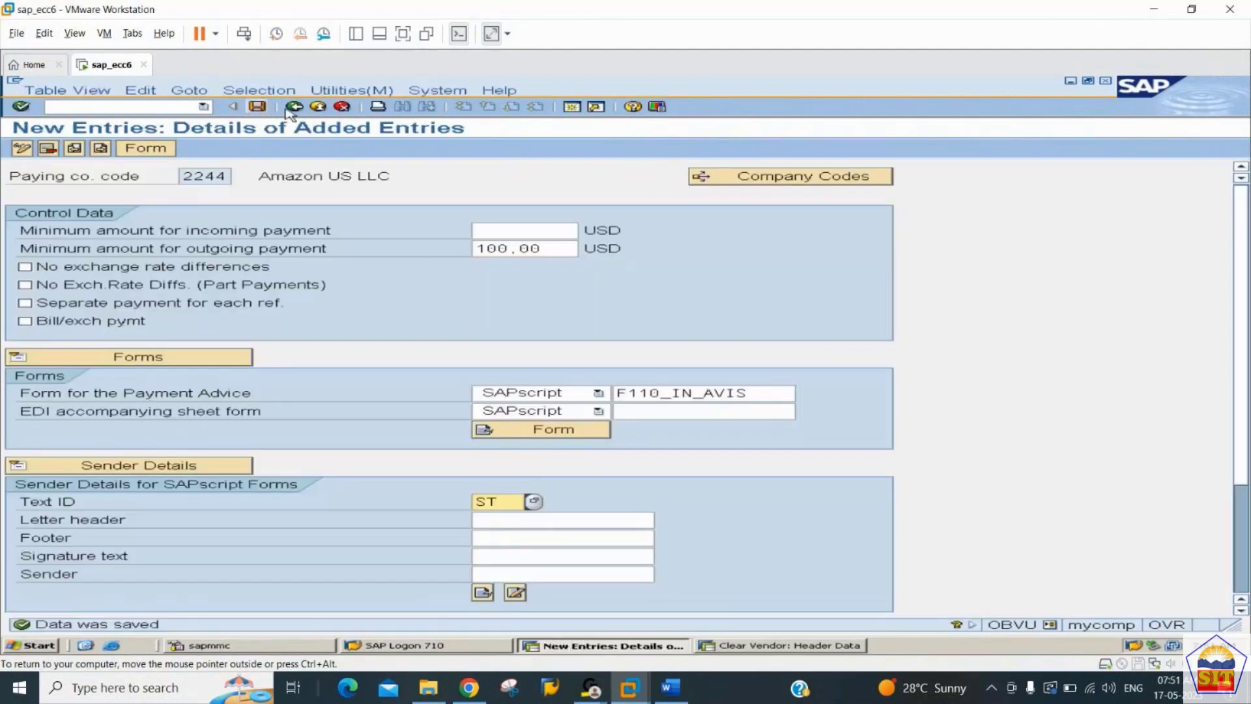
# Step: Return to the customizing overview, open the payment methods in country, and position the list on country US
pyautogui.click(293, 108)
pyautogui.click(297, 111)
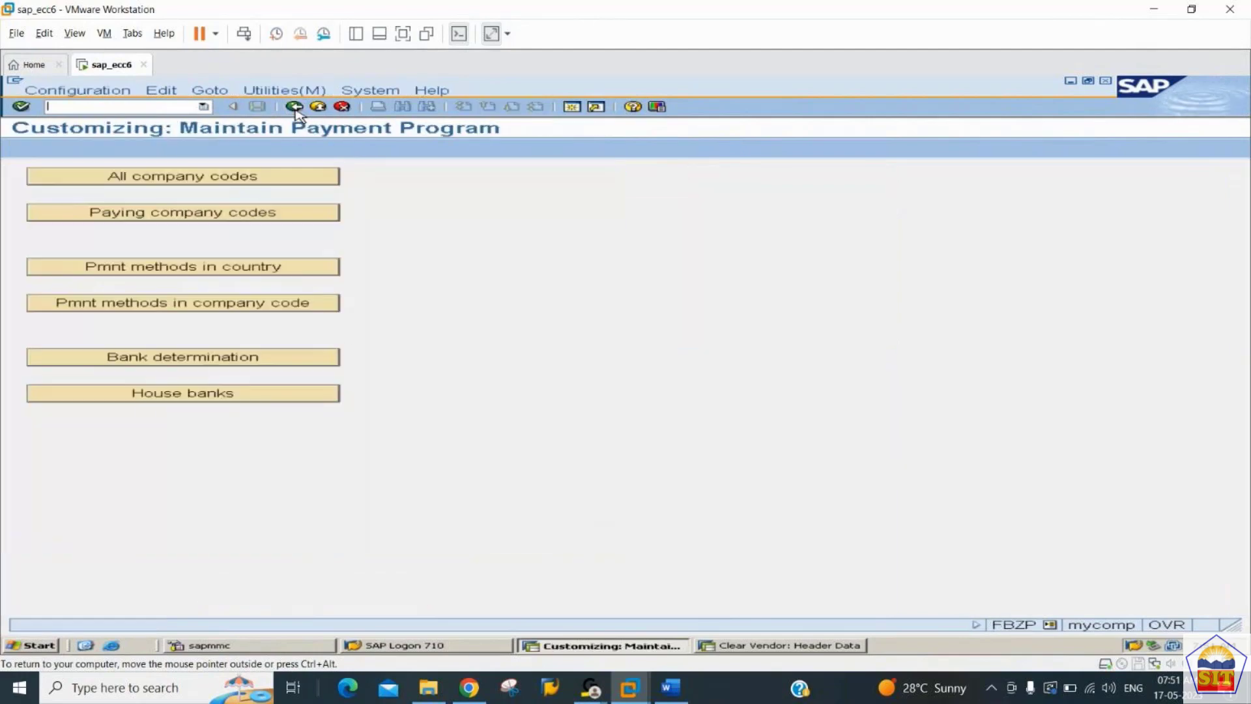
pyautogui.click(217, 269)
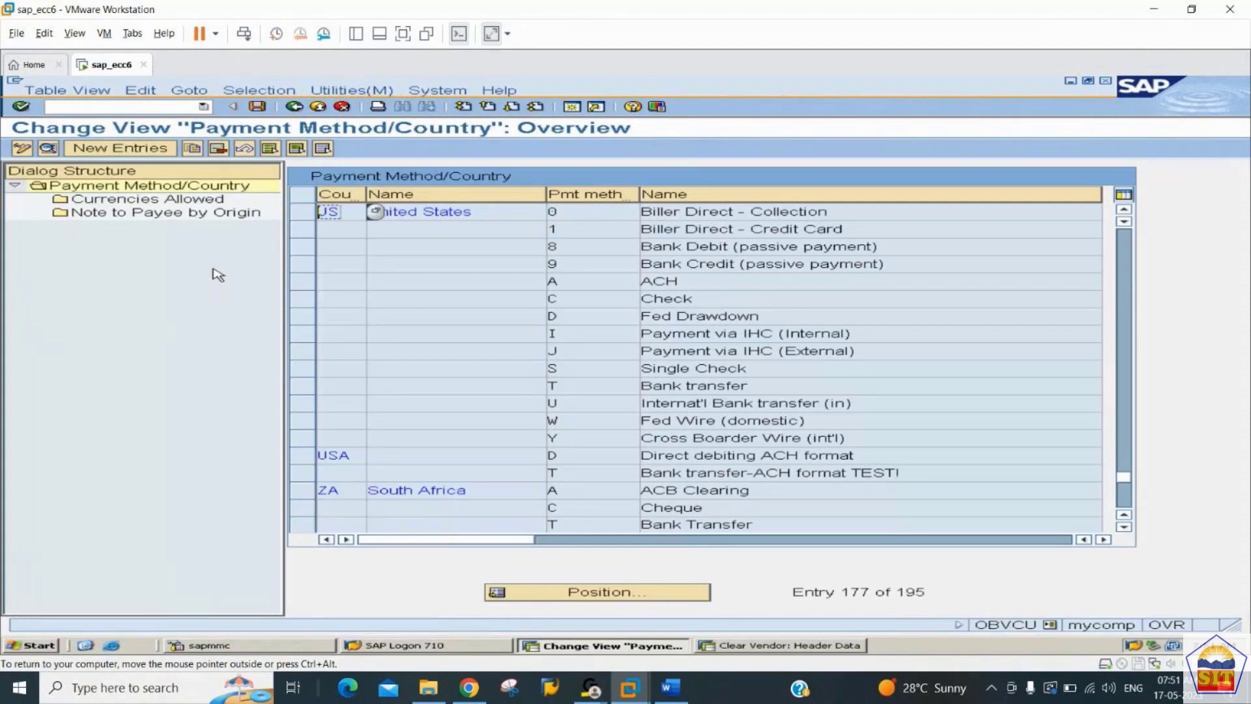
pyautogui.click(618, 594)
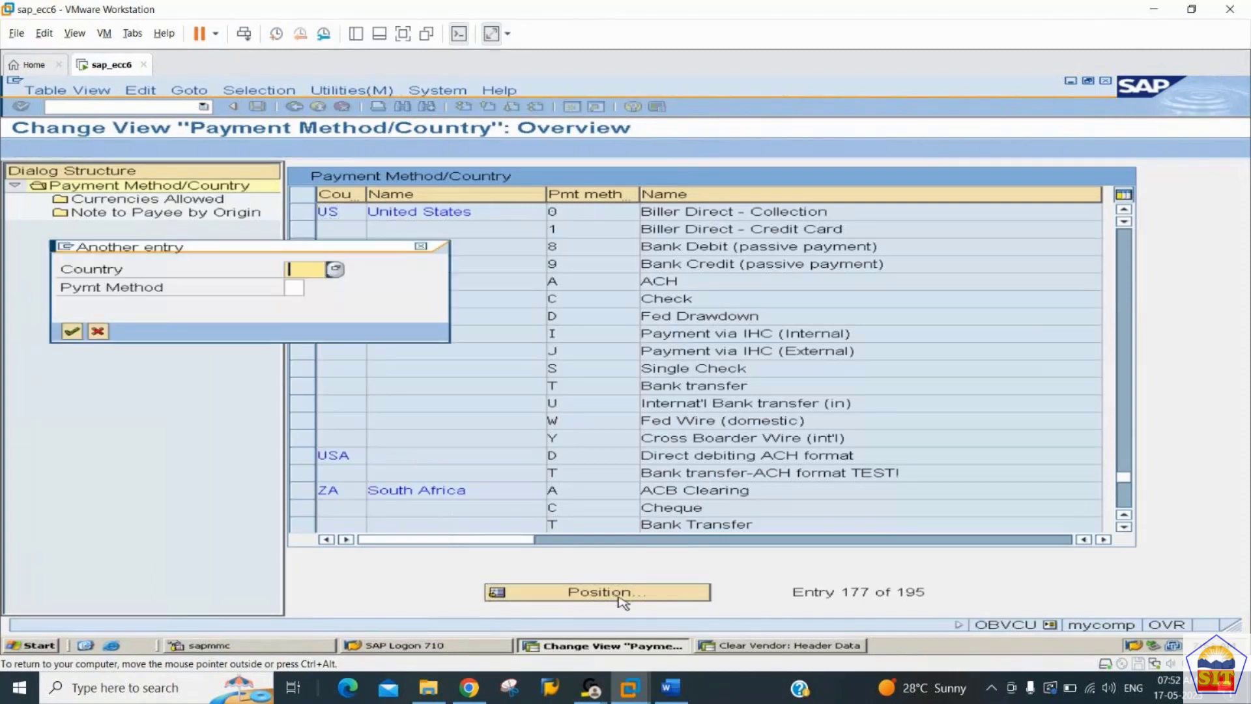
pyautogui.write('us')
pyautogui.press('Return')
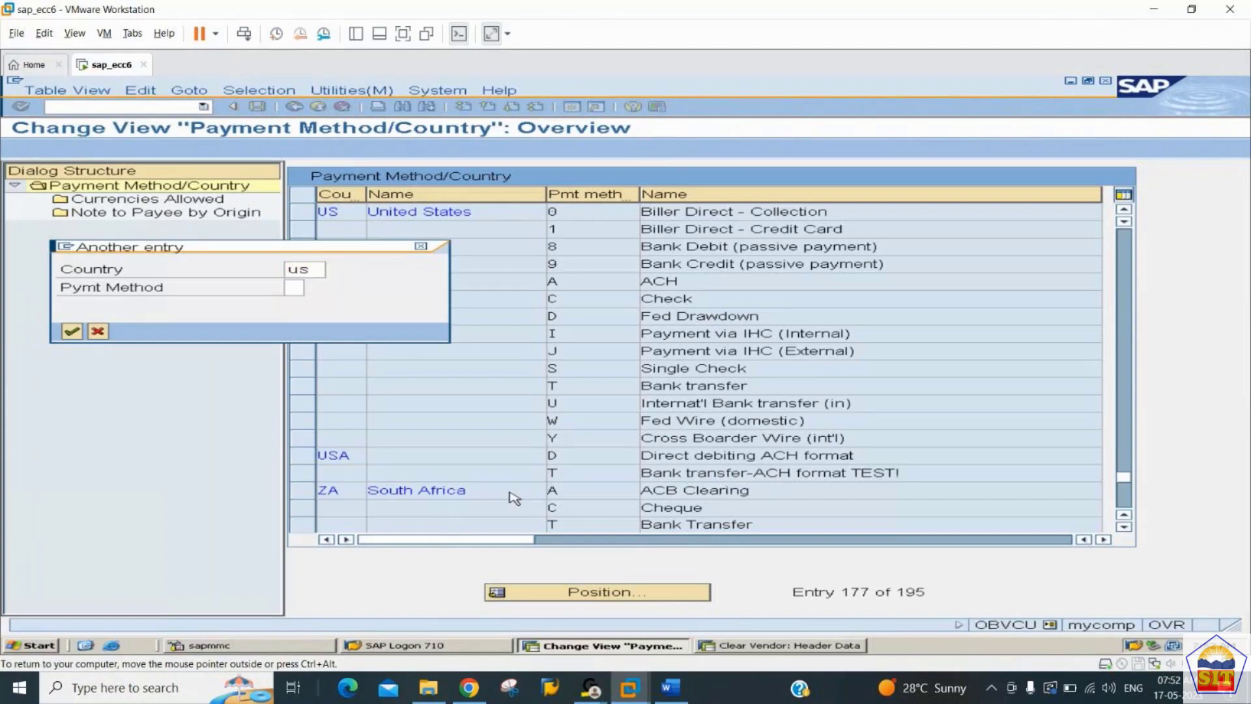
# Step: Review the payment methods listed for the United States, from Biller Direct through Cross Boarder Wire
pyautogui.click(604, 218)
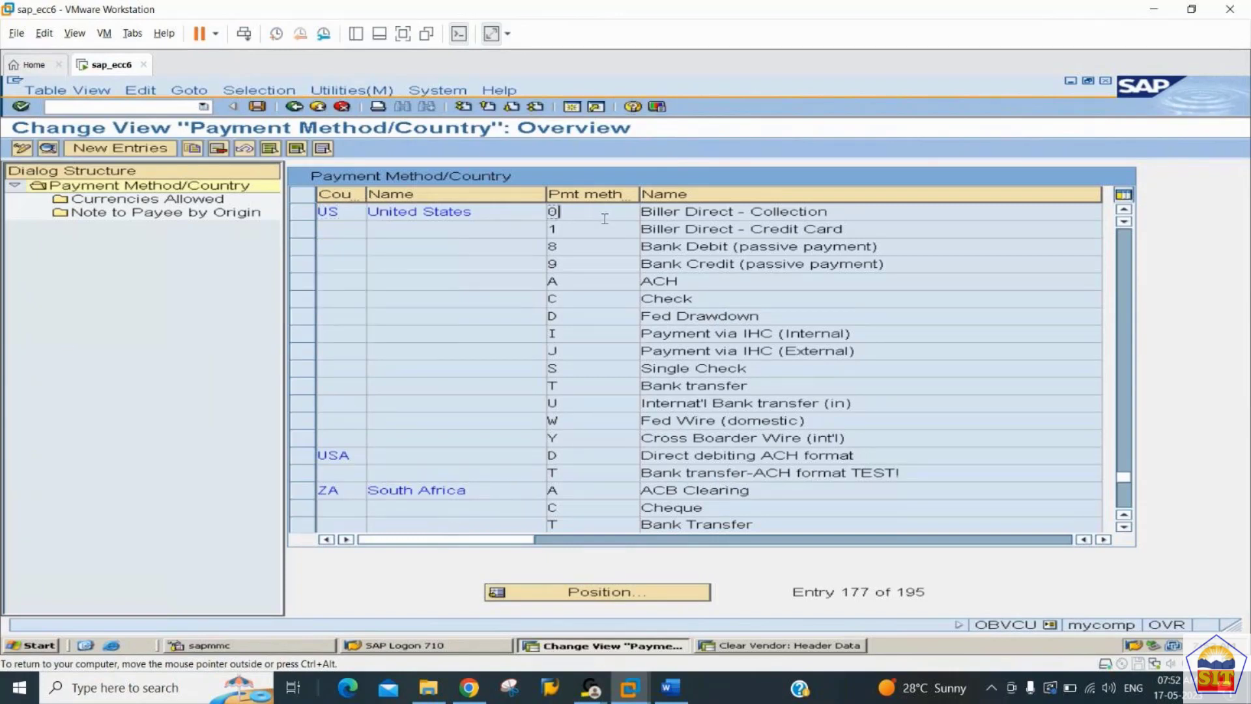
pyautogui.press('Down')
pyautogui.press('Down')
pyautogui.press('Down')
pyautogui.press('Down')
pyautogui.press('Down')
pyautogui.press('Down')
pyautogui.press('Down')
pyautogui.press('Down')
pyautogui.press('Down')
pyautogui.press('Down')
pyautogui.press('Down')
pyautogui.press('Down')
pyautogui.press('Down')
pyautogui.press('Up')
pyautogui.press('Up')
pyautogui.press('Up')
pyautogui.press('Up')
pyautogui.press('Up')
pyautogui.press('Up')
pyautogui.press('Up')
pyautogui.press('Up')
pyautogui.press('Up')
pyautogui.press('Up')
pyautogui.press('Up')
pyautogui.press('Down')
pyautogui.press('Down')
pyautogui.press('Up')
pyautogui.press('Down')
pyautogui.press('Down')
pyautogui.press('Down')
pyautogui.press('Down')
pyautogui.press('Down')
pyautogui.press('Down')
pyautogui.press('Down')
pyautogui.press('Down')
pyautogui.press('Up')
pyautogui.press('Up')
pyautogui.press('Up')
pyautogui.press('Up')
pyautogui.press('Up')
pyautogui.press('Down')
pyautogui.press('Down')
pyautogui.press('Down')
pyautogui.press('Down')
pyautogui.press('Down')
pyautogui.press('Up')
pyautogui.press('Up')
pyautogui.press('Up')
pyautogui.press('Up')
pyautogui.press('Up')
pyautogui.press('Up')
pyautogui.press('Up')
pyautogui.press('Down')
pyautogui.press('Down')
pyautogui.press('Down')
pyautogui.press('Down')
pyautogui.press('Down')
pyautogui.press('Down')
pyautogui.press('Down')
pyautogui.press('Down')
pyautogui.press('Down')
pyautogui.press('Down')
pyautogui.press('Down')
pyautogui.press('Up')
pyautogui.press('Up')
pyautogui.press('Up')
pyautogui.press('Up')
pyautogui.press('Up')
pyautogui.press('Up')
pyautogui.press('Up')
pyautogui.press('Up')
pyautogui.press('Up')
pyautogui.press('Up')
pyautogui.press('Down')
pyautogui.press('Down')
pyautogui.press('Down')
pyautogui.press('Down')
pyautogui.press('Down')
pyautogui.press('Down')
pyautogui.press('Up')
# Step: Open US payment method C, Check, and examine its description, classification, required master record specifications and posting document types
pyautogui.doubleClick(565, 299)
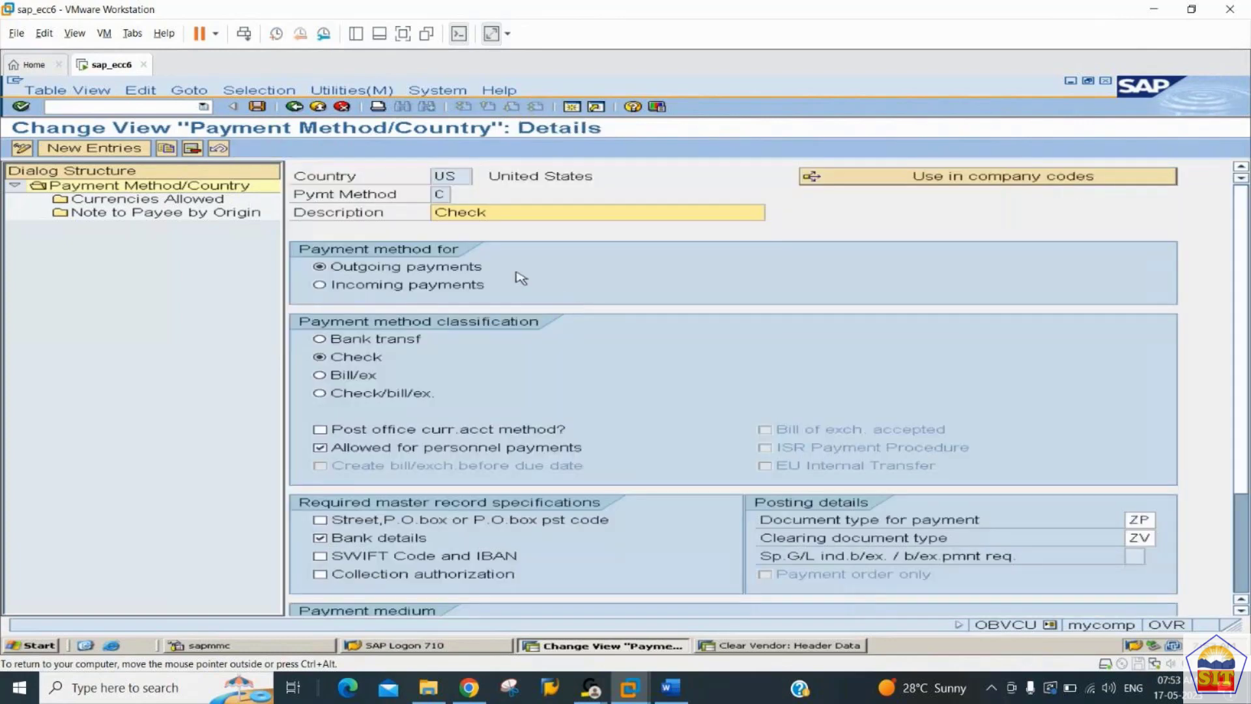
pyautogui.doubleClick(461, 176)
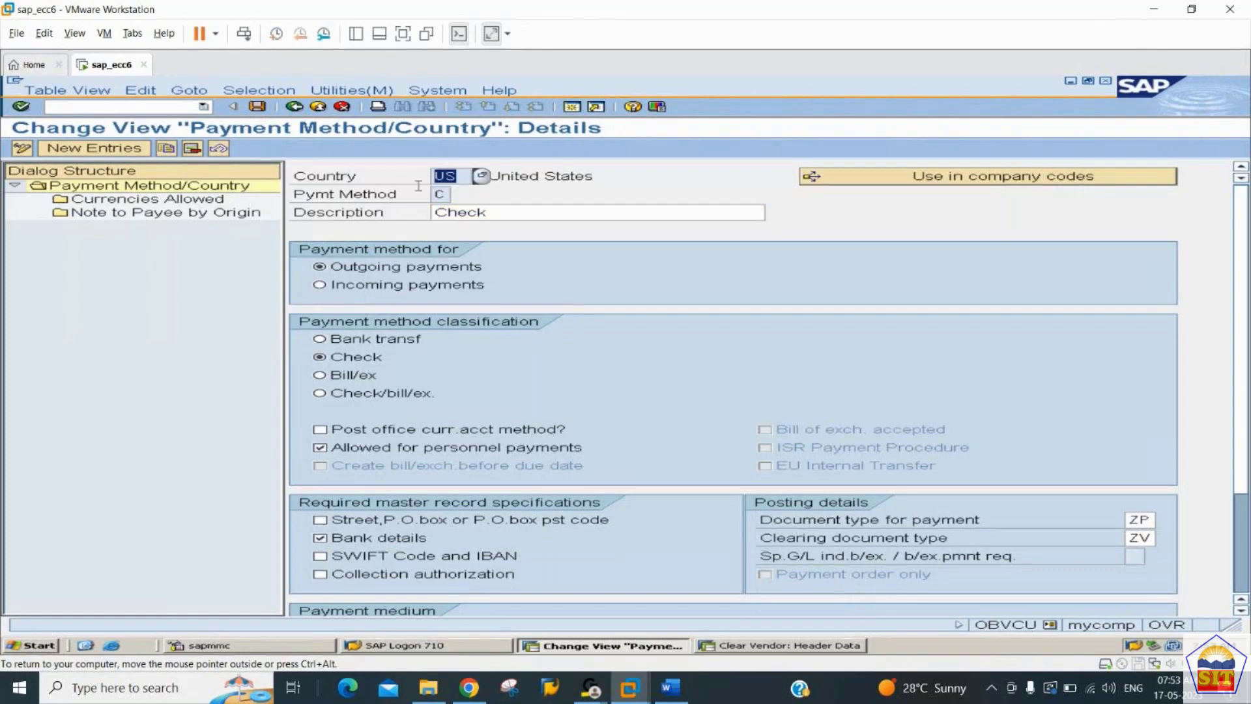
pyautogui.doubleClick(440, 194)
pyautogui.click(507, 214)
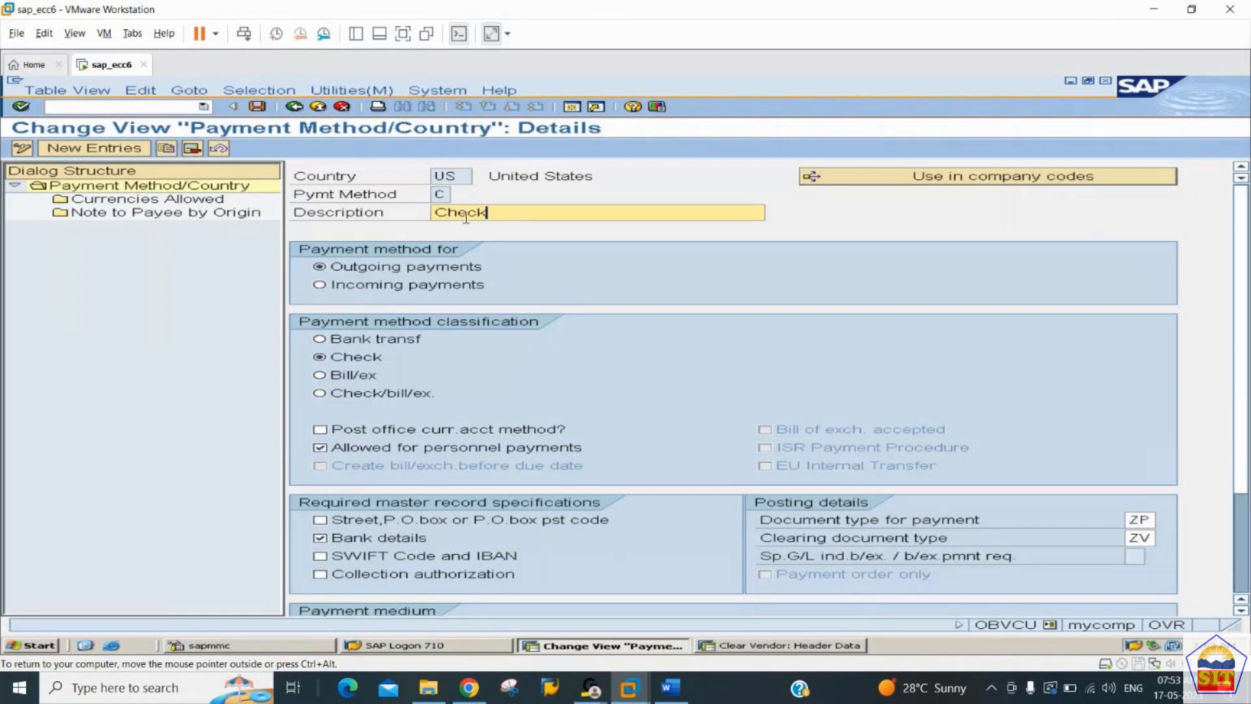
pyautogui.moveTo(505, 212); pyautogui.dragTo(424, 227)
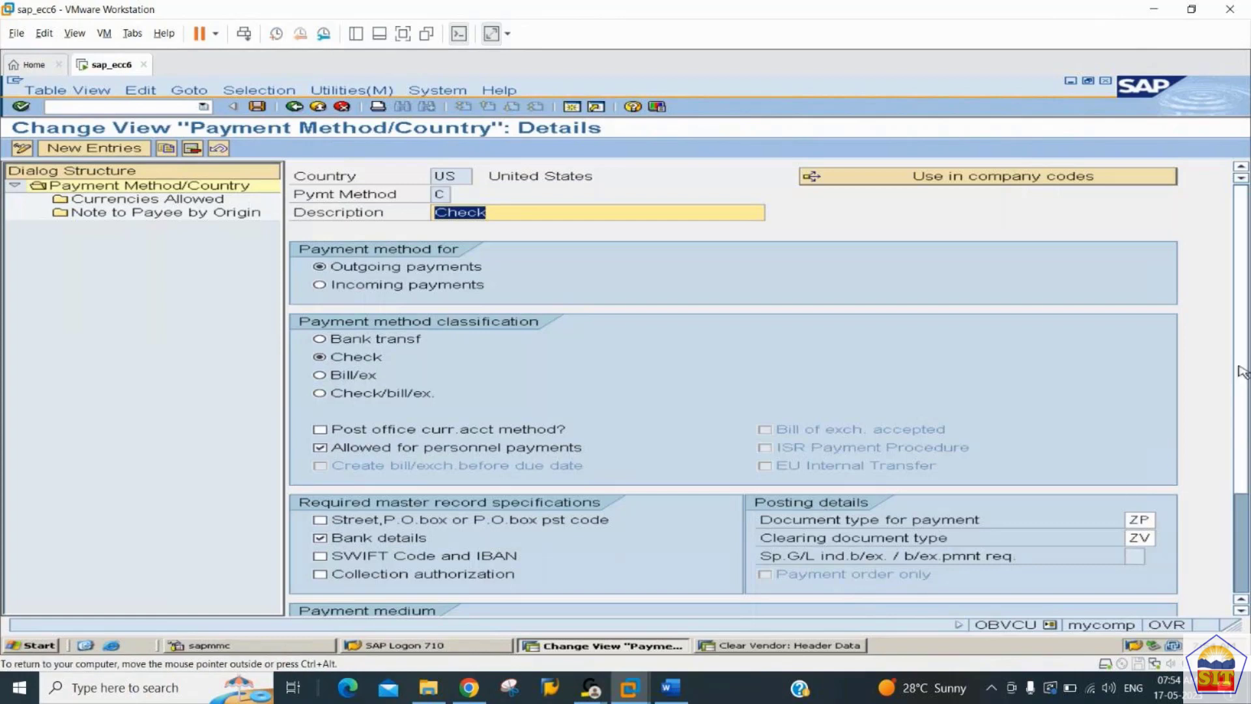
pyautogui.scroll(-3, 1241, 404)
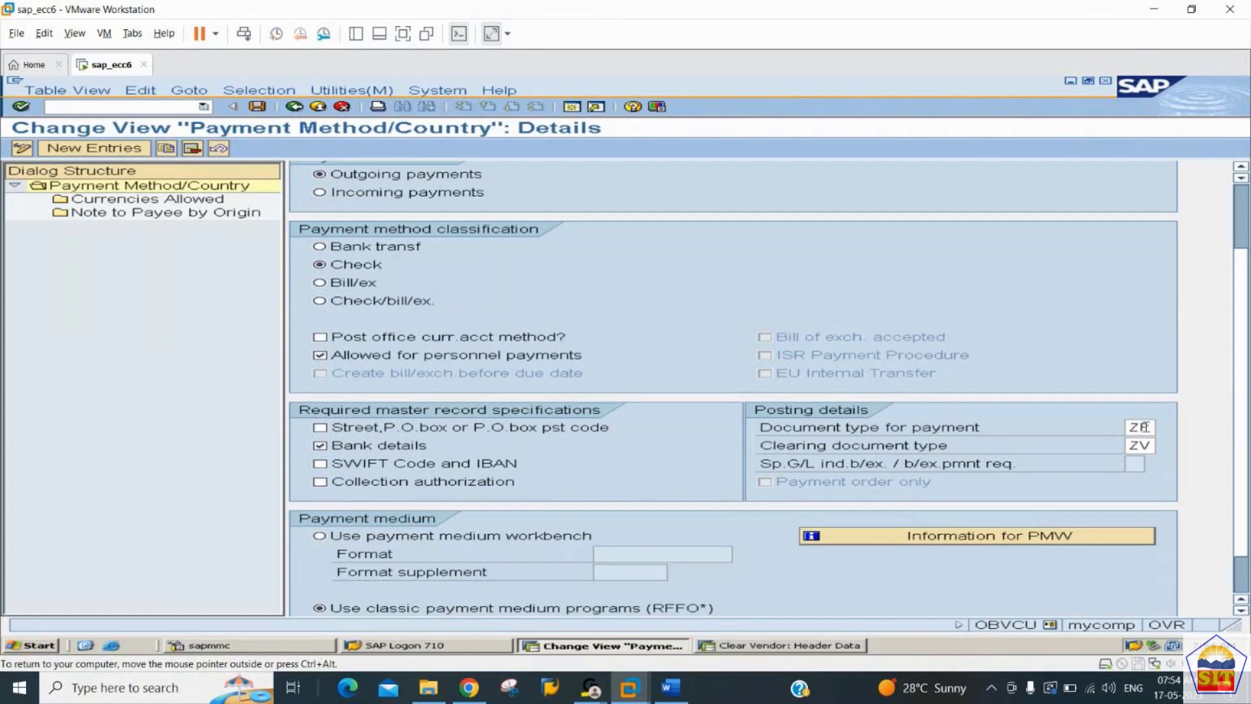
pyautogui.click(1143, 427)
pyautogui.click(1141, 446)
# Step: In the Clear Vendor session, start transaction XK02 and select the address data of vendor Canon Printers in company code 2244
pyautogui.click(769, 646)
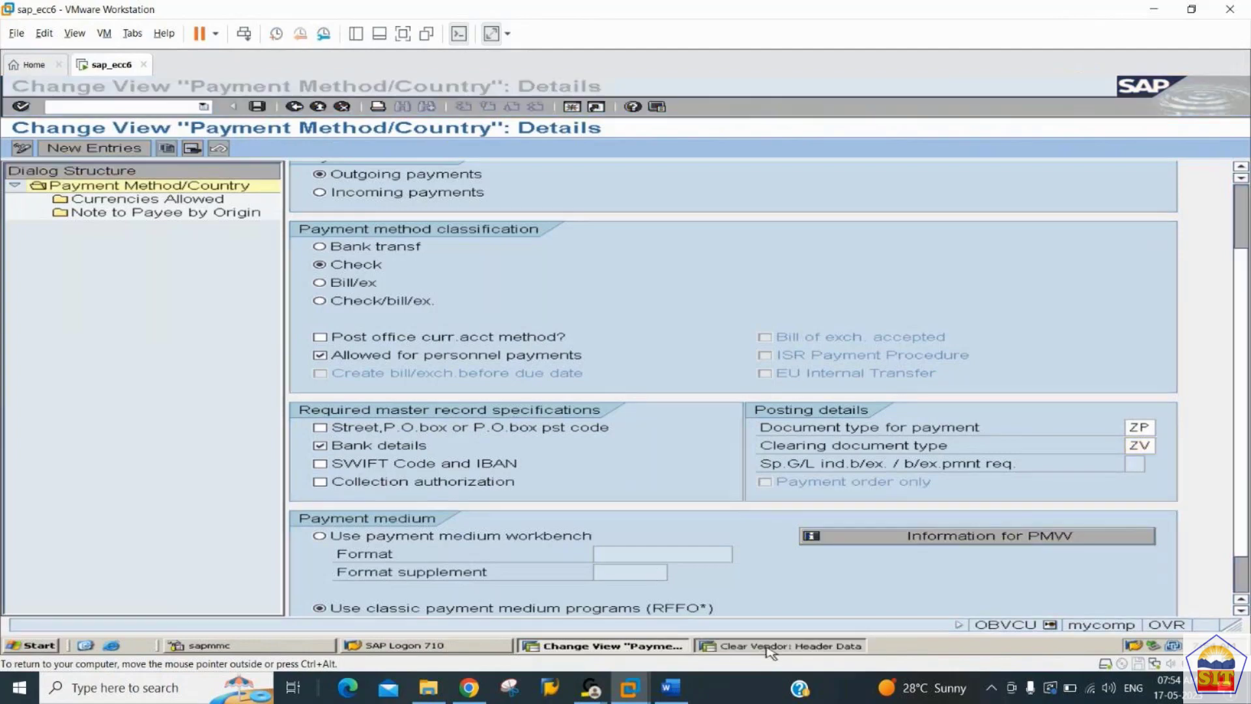
pyautogui.click(157, 108)
pyautogui.write('/nx')
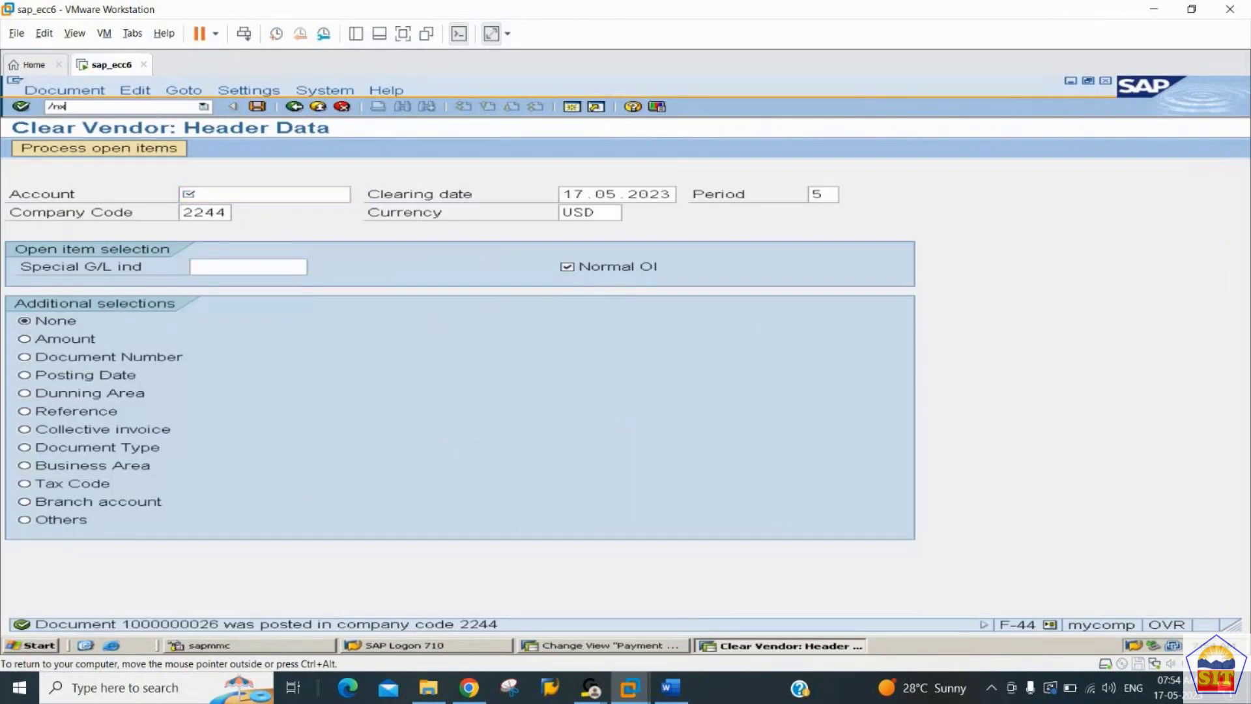
pyautogui.write('k02')
pyautogui.press('Return')
pyautogui.press('F10')
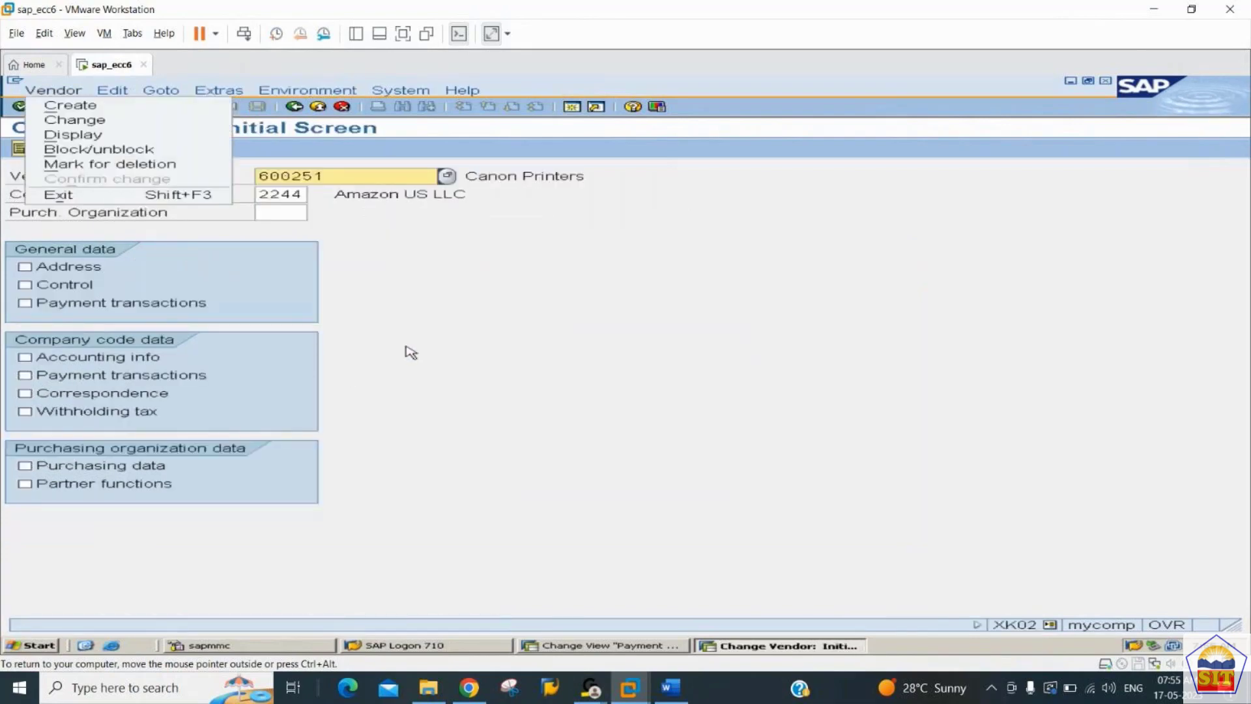
pyautogui.press('Escape')
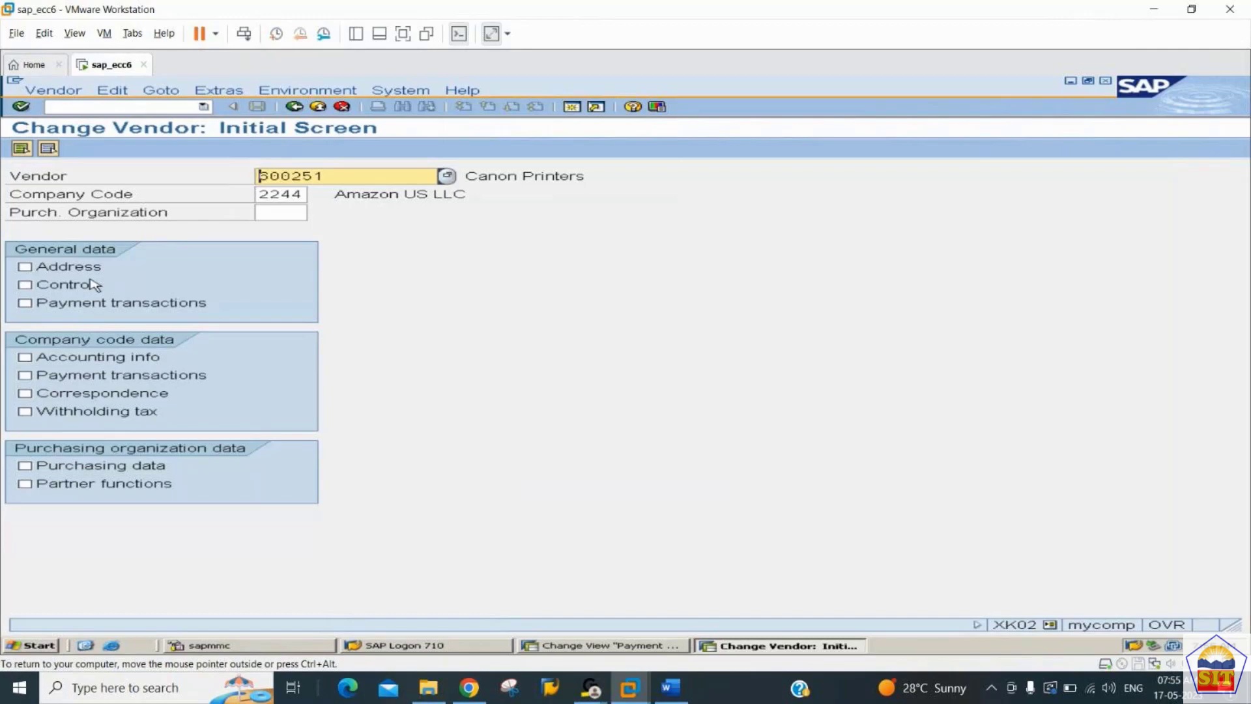
pyautogui.click(58, 270)
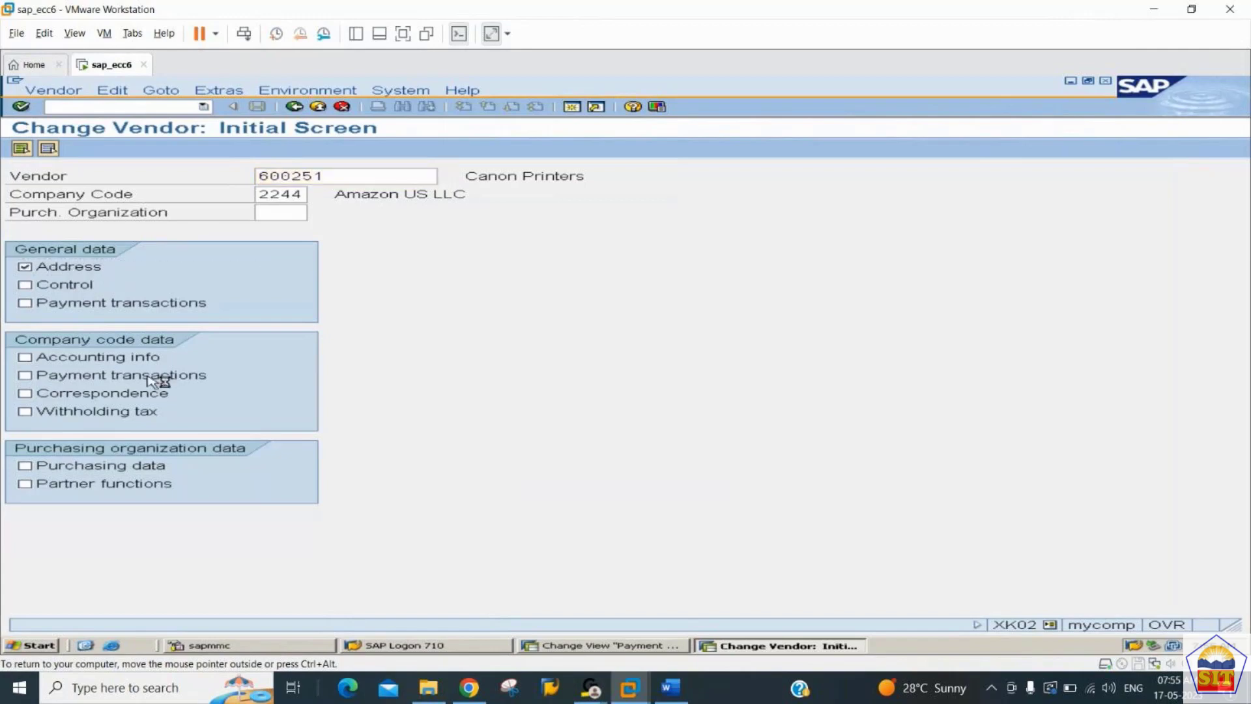
# Step: Try requiring street or P.O. box data for the check method, compare this with the vendor's address fields, and clear the requirement
pyautogui.hotkey('alt', 'Tab')
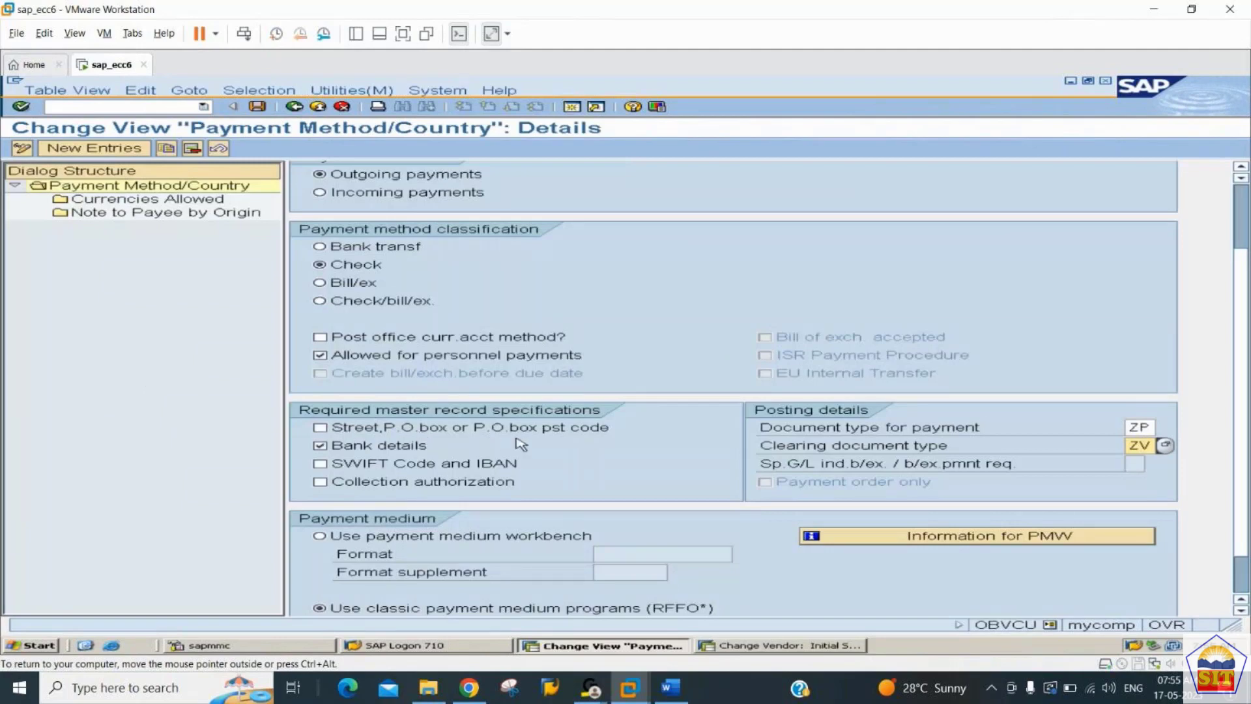
pyautogui.click(320, 428)
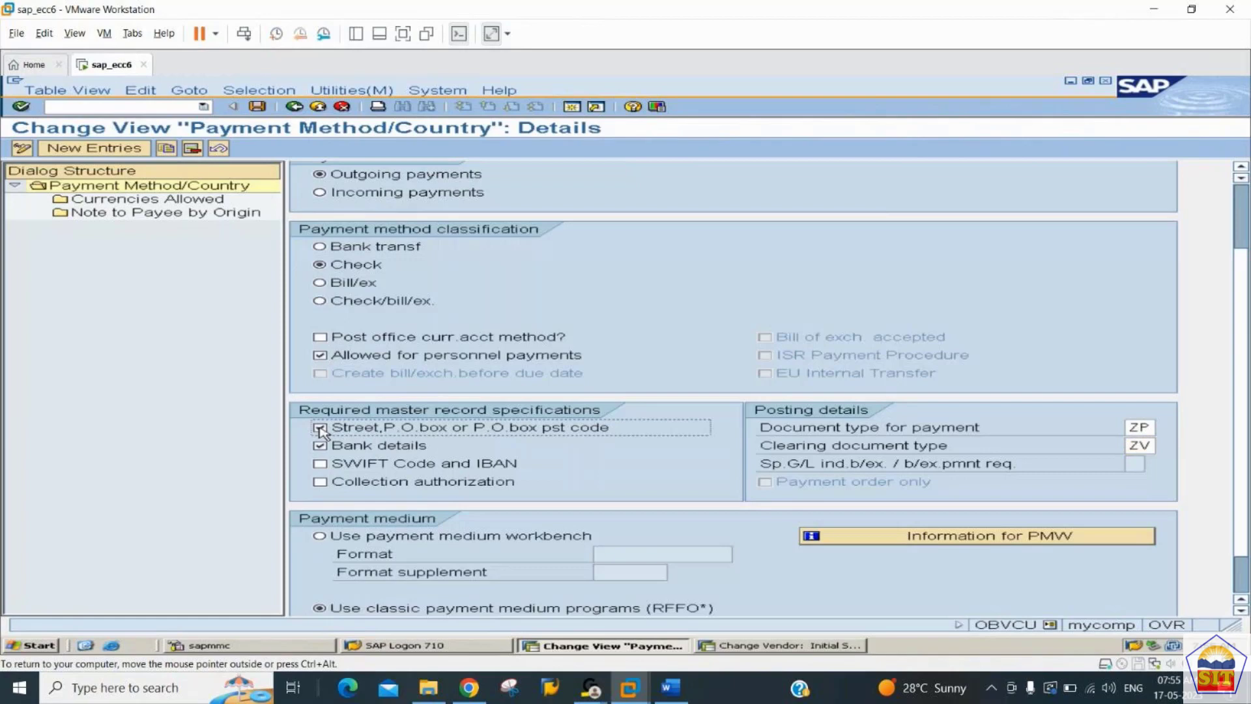
pyautogui.hotkey('alt', 'Tab')
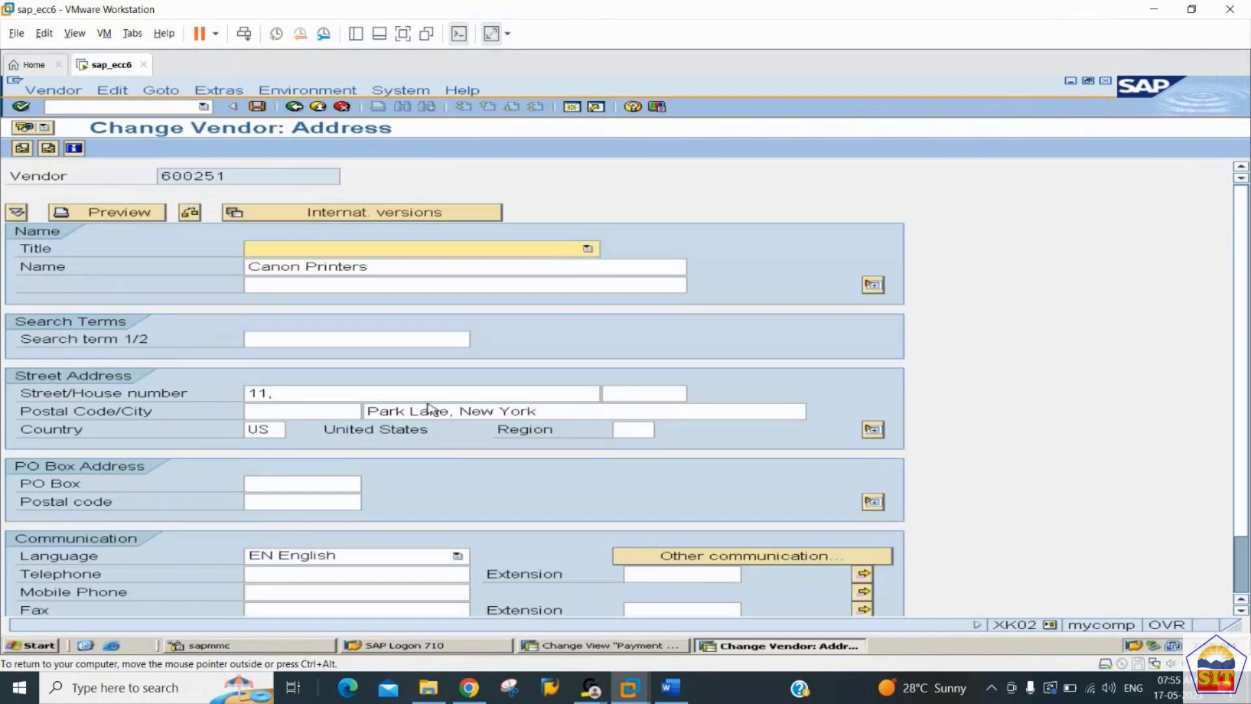
pyautogui.click(421, 411)
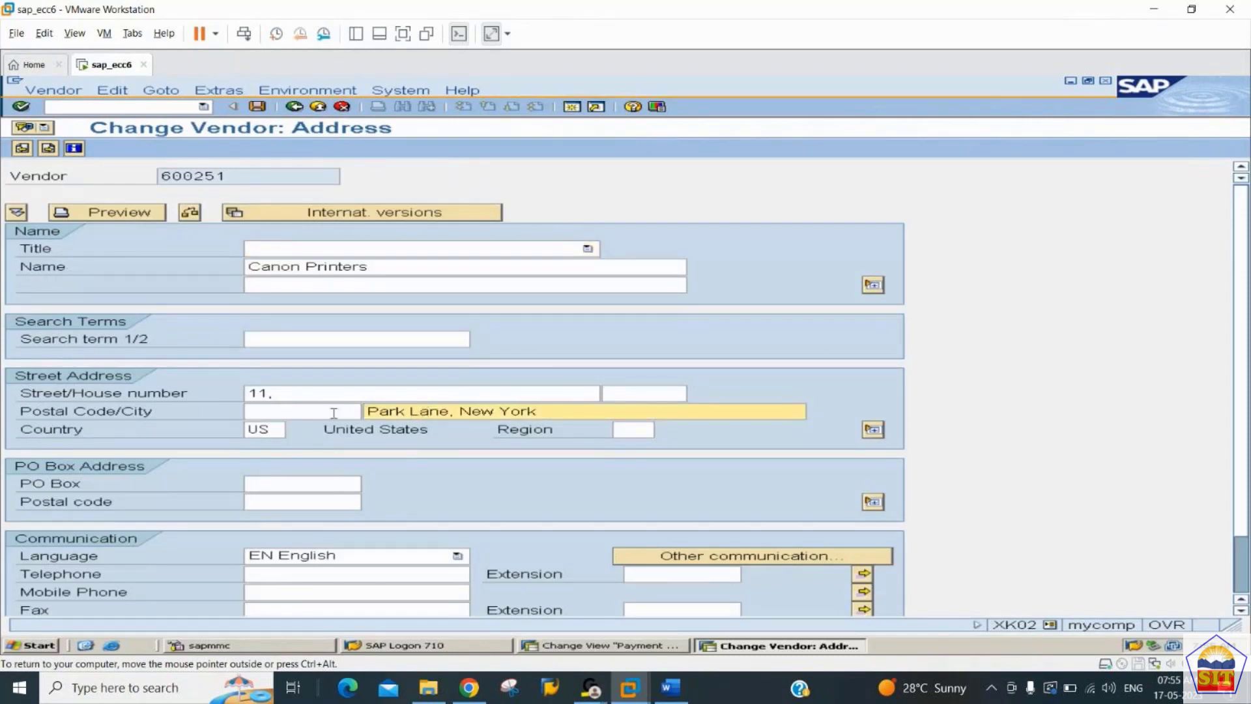
pyautogui.click(277, 414)
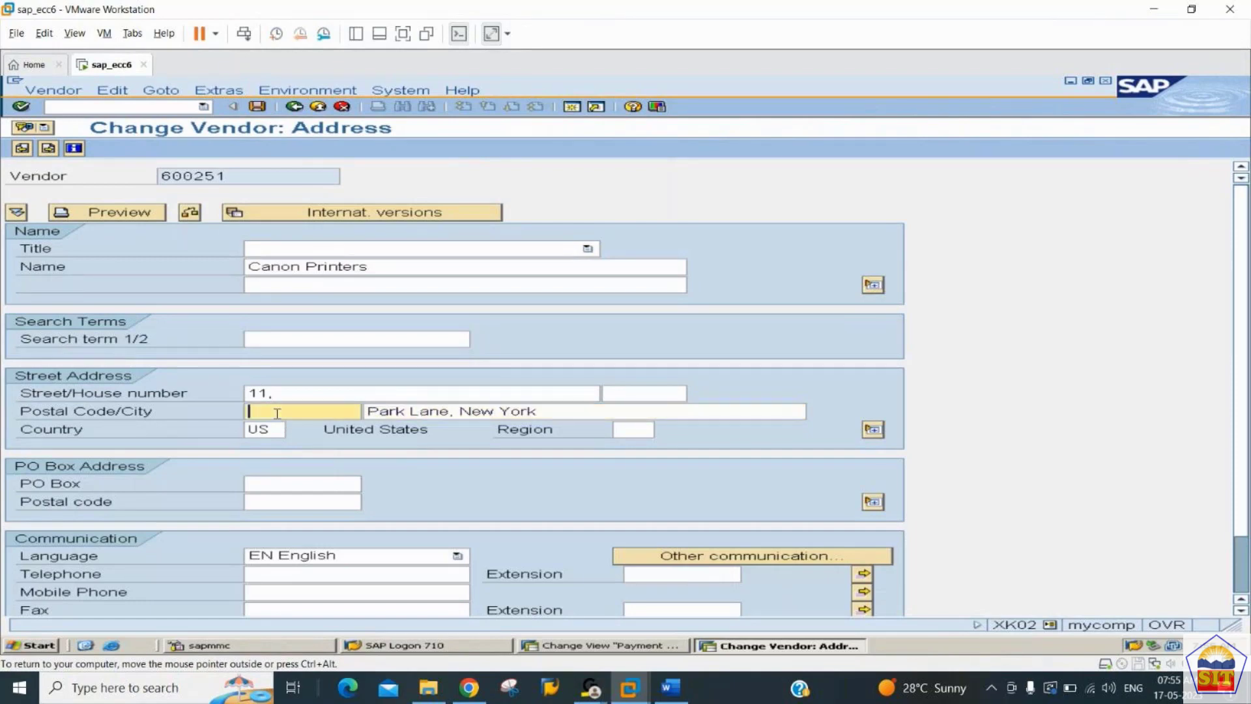
pyautogui.hotkey('alt', 'Tab')
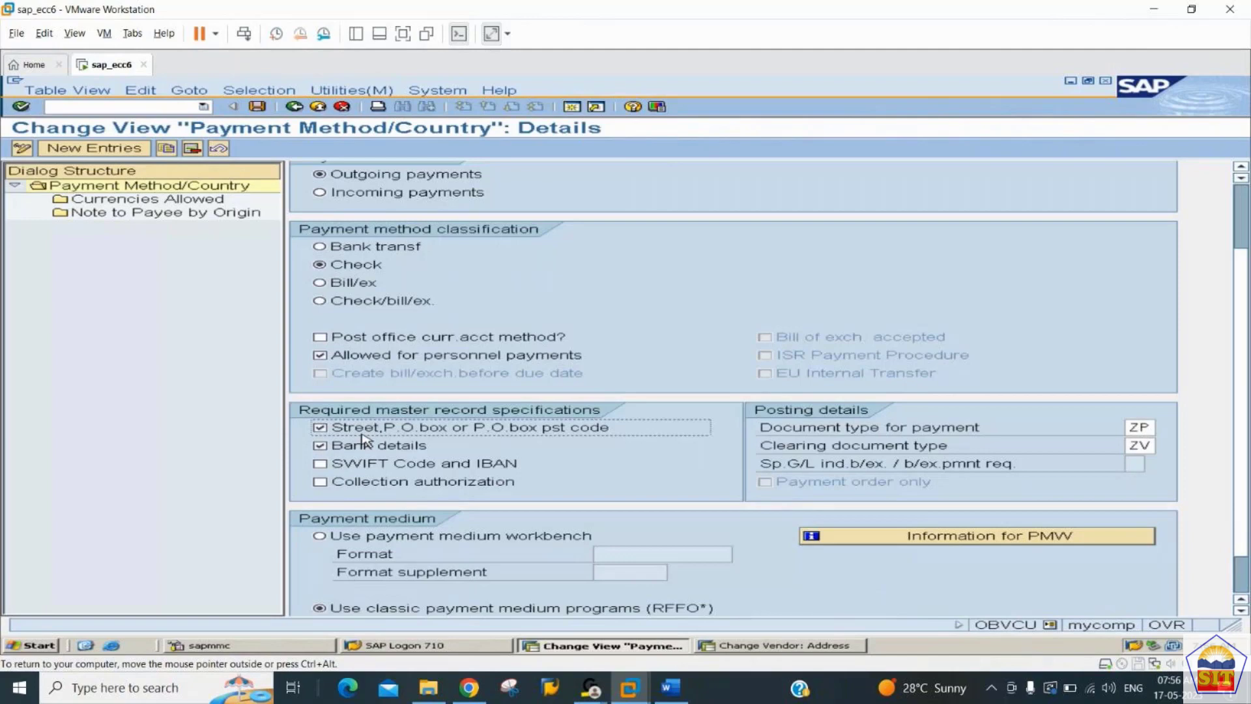
pyautogui.click(362, 434)
pyautogui.hotkey('alt', 'Tab')
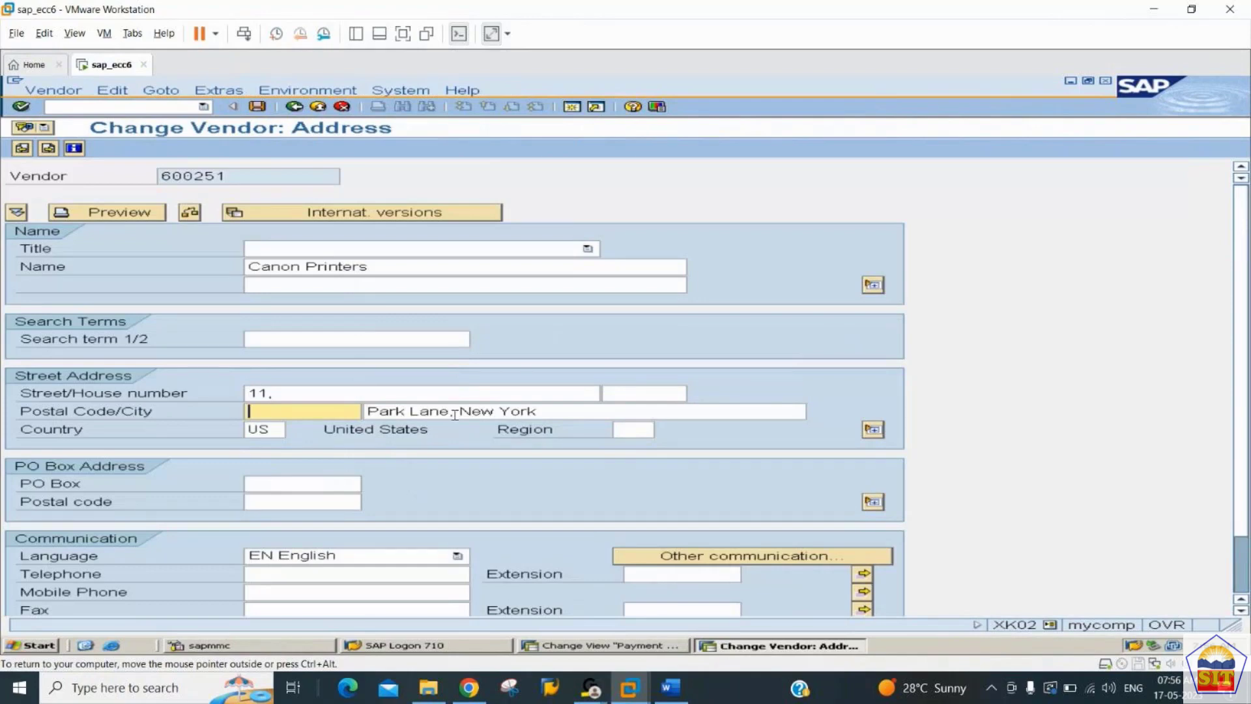
pyautogui.hotkey('alt', 'Tab')
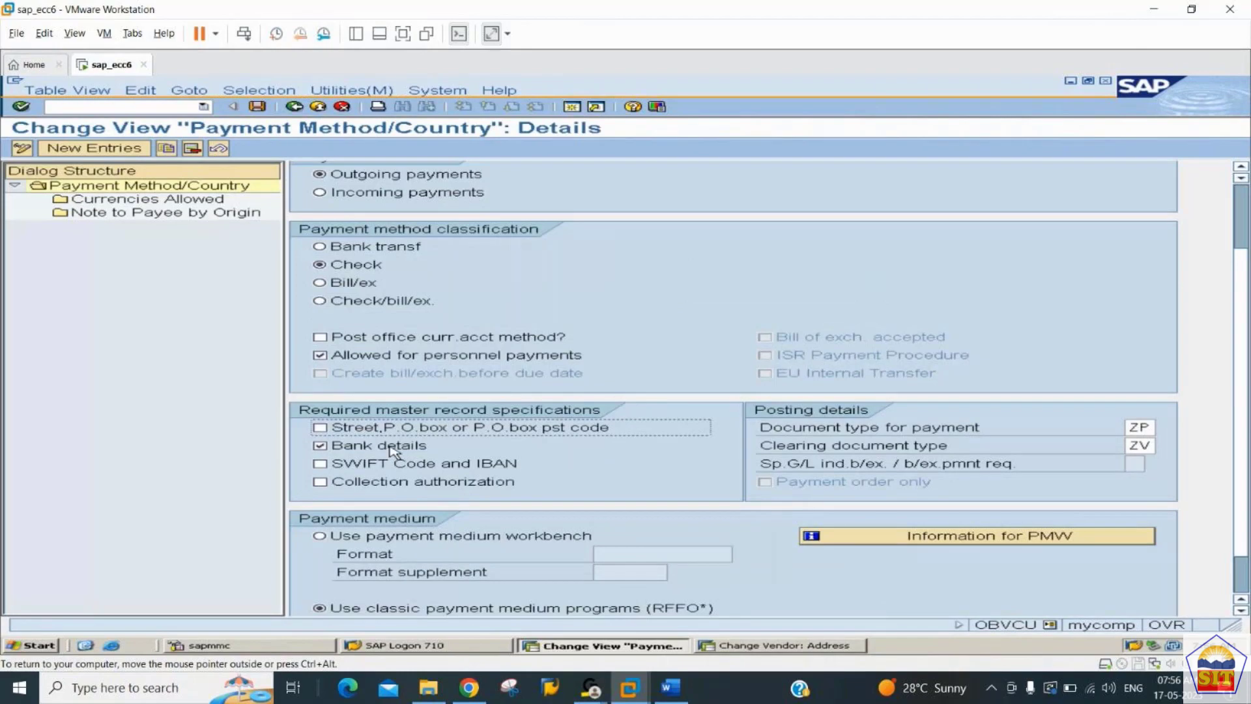
# Step: Open the vendor's general payment transactions data instead of the address and examine the bank key and bank account
pyautogui.hotkey('alt', 'Tab')
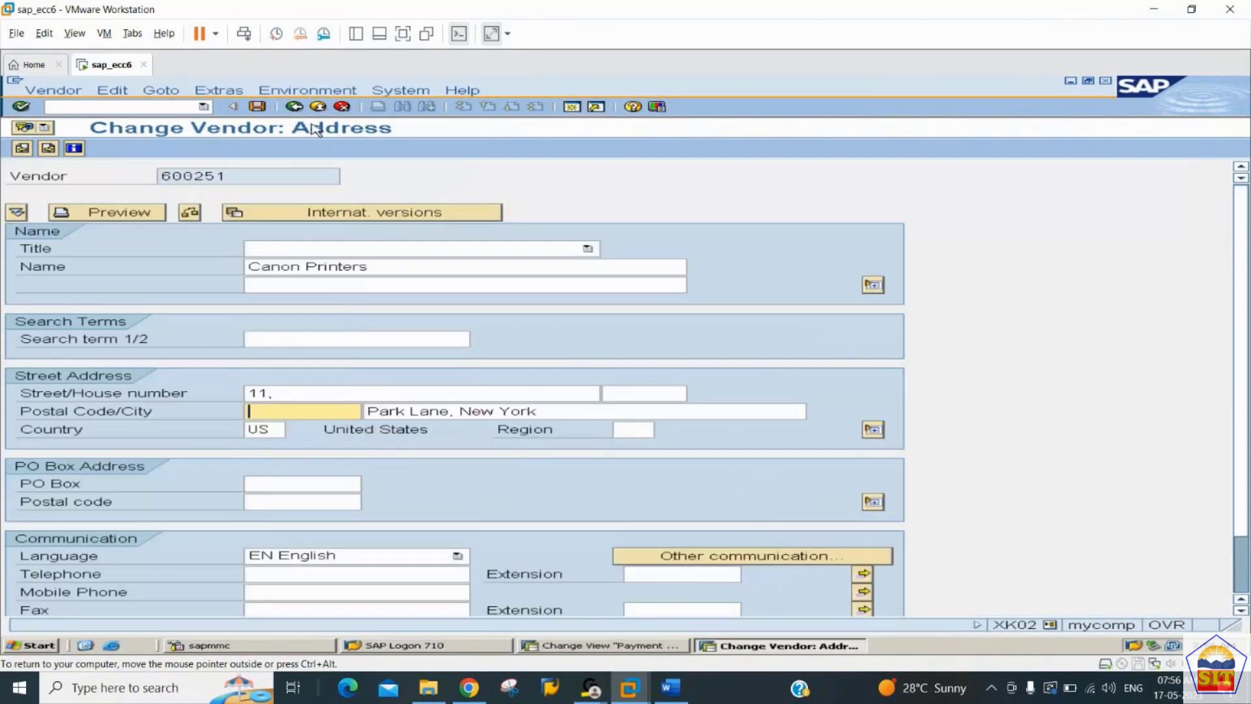
pyautogui.click(294, 107)
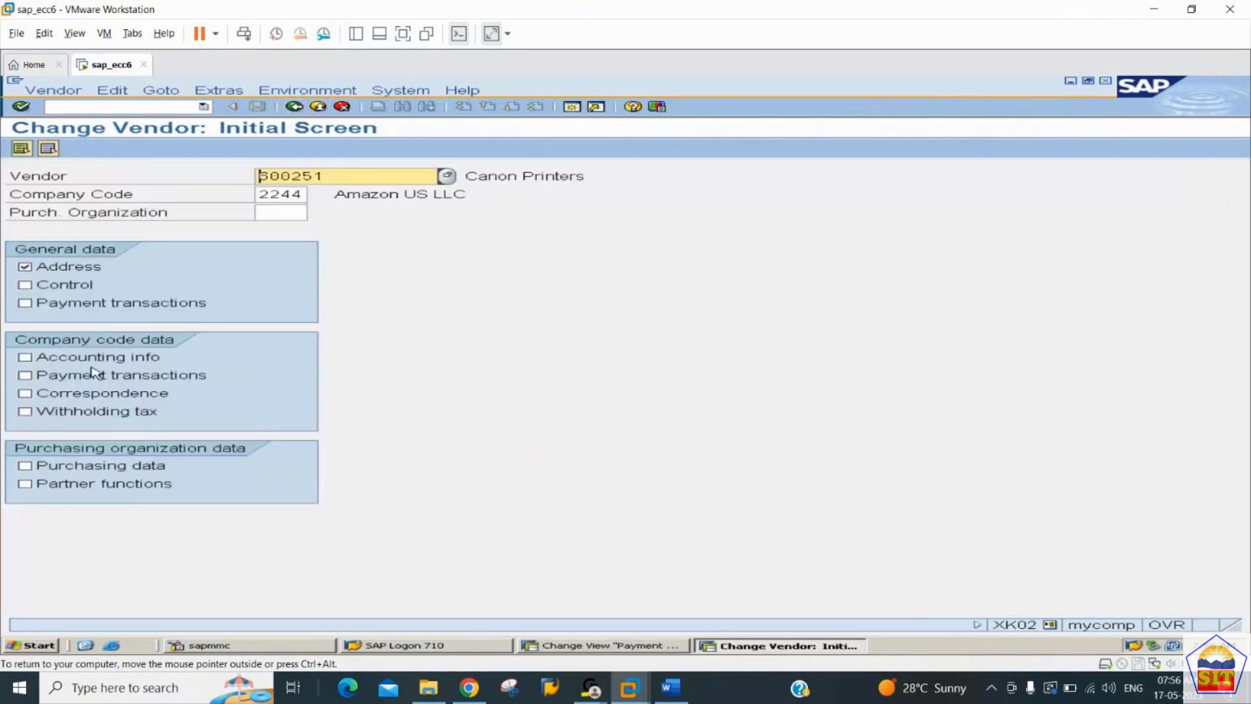
pyautogui.click(26, 303)
pyautogui.click(31, 269)
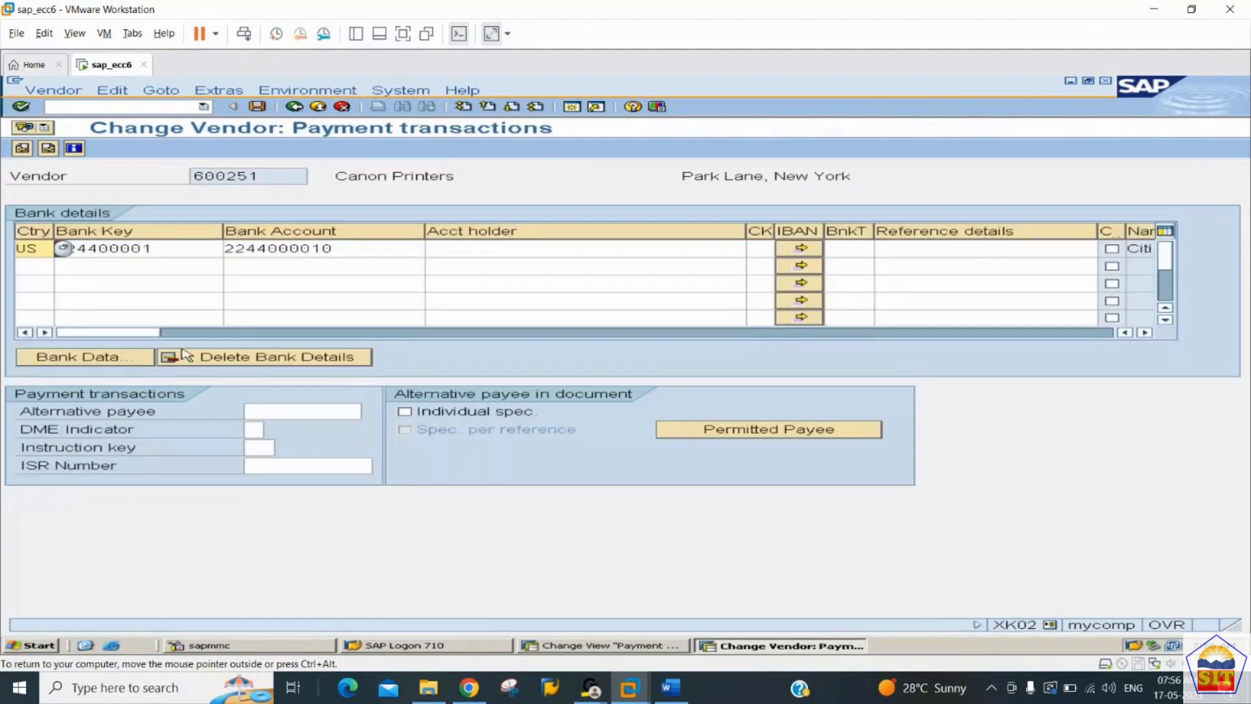
pyautogui.moveTo(361, 253); pyautogui.dragTo(114, 258)
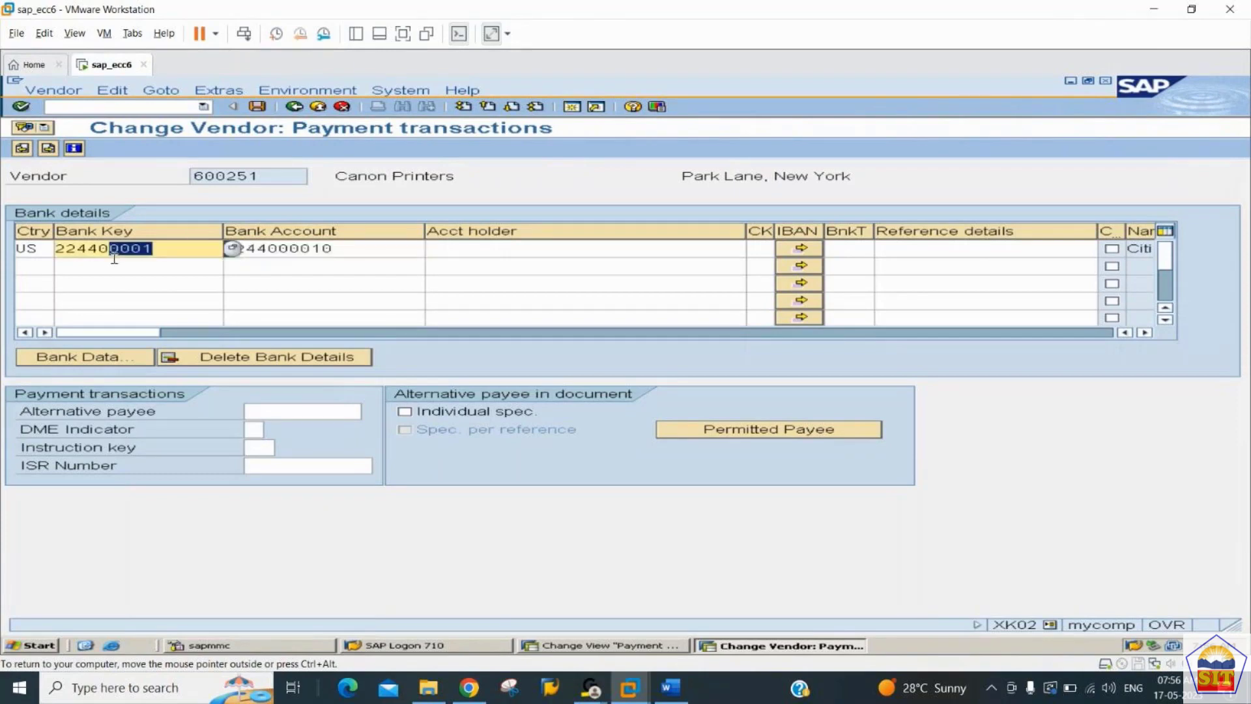
# Step: Return to the check payment method details and examine the payment medium settings, comparing the workbench format with the classic program RFFOUS_C
pyautogui.hotkey('alt', 'Tab')
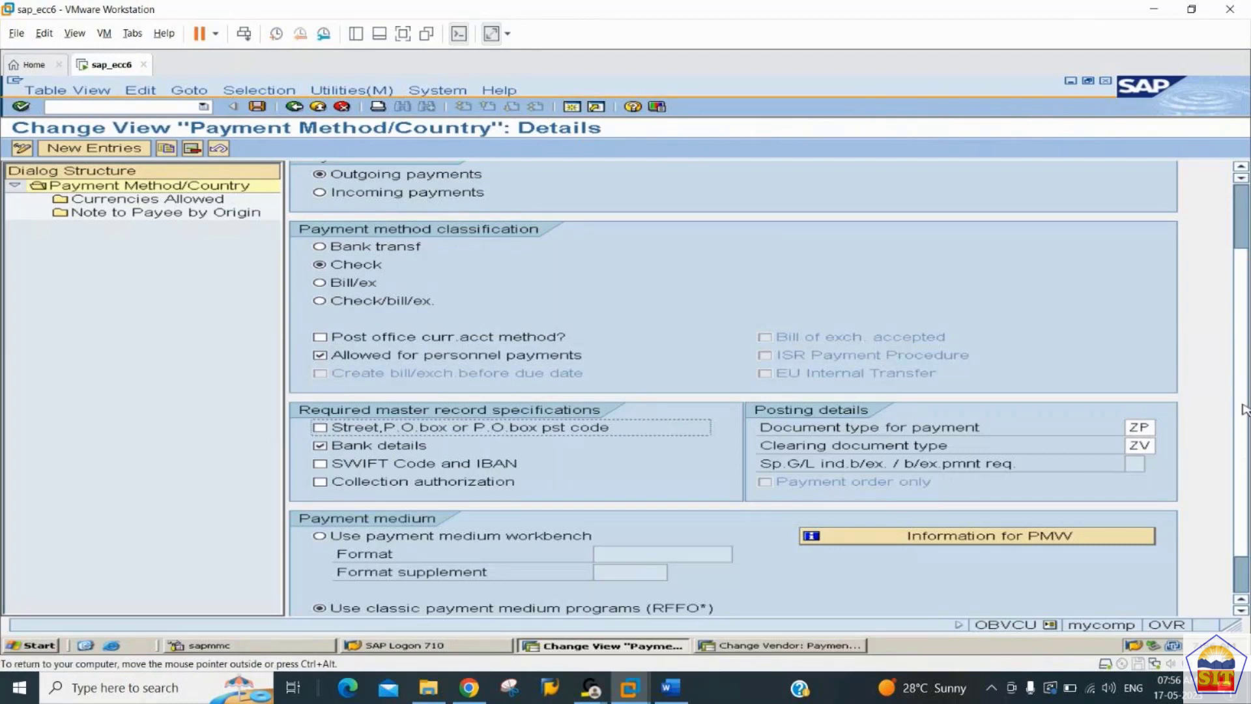
pyautogui.scroll(-1, 1042, 482)
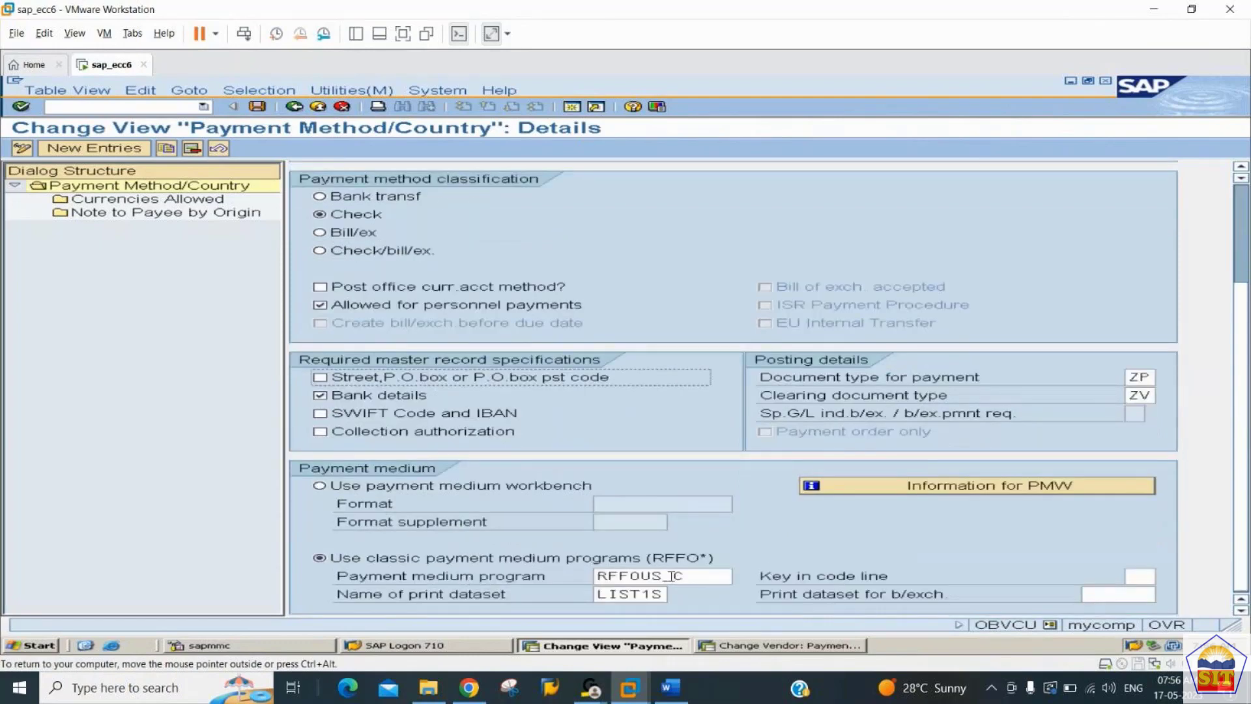
pyautogui.moveTo(695, 579); pyautogui.dragTo(593, 584)
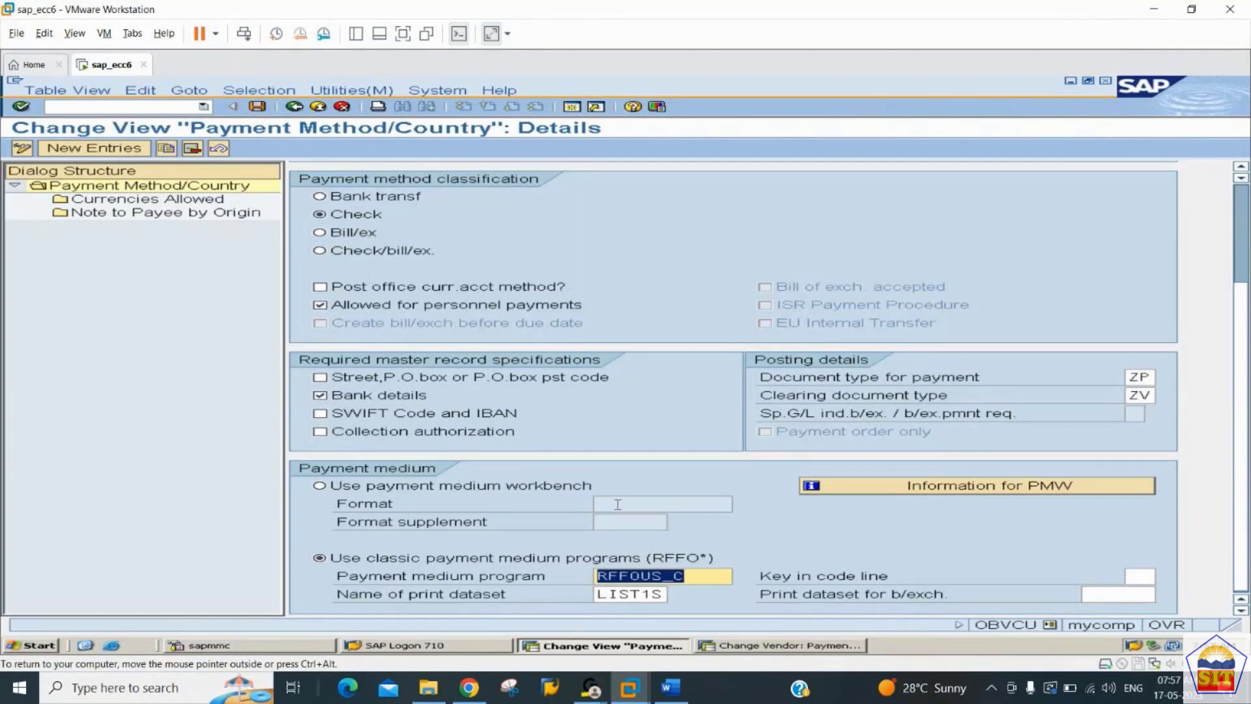
pyautogui.click(618, 504)
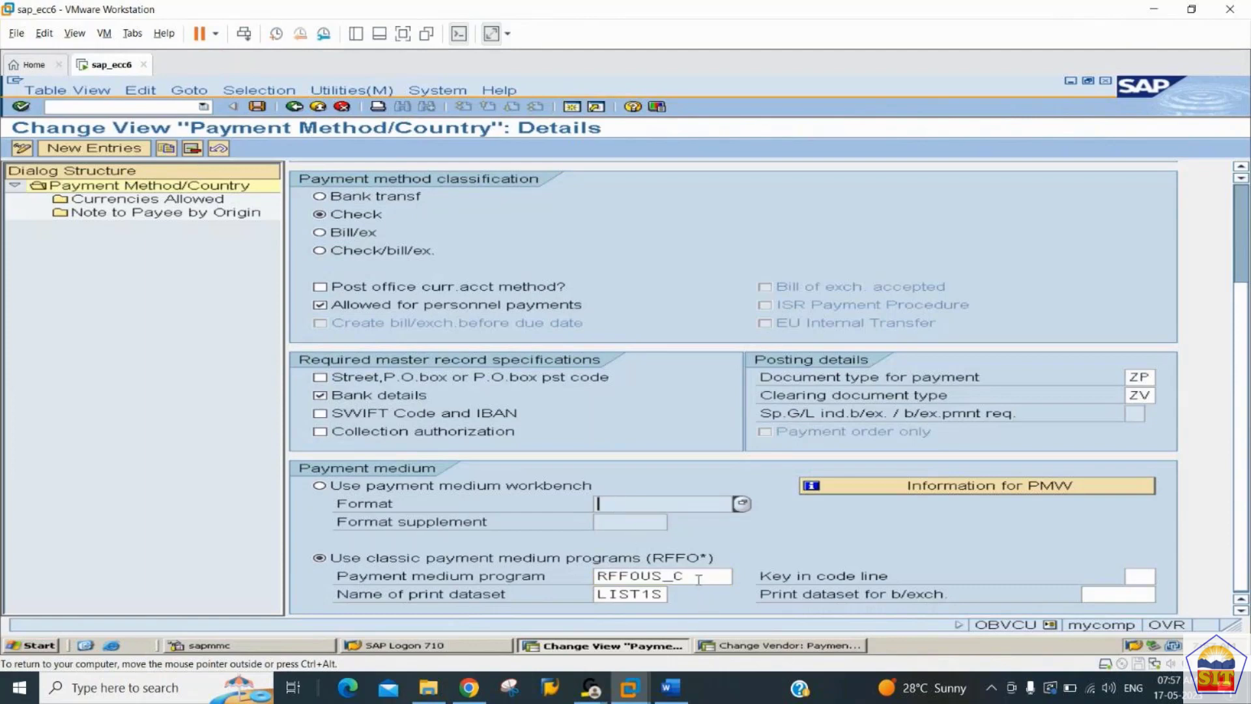
pyautogui.moveTo(698, 578); pyautogui.dragTo(626, 577)
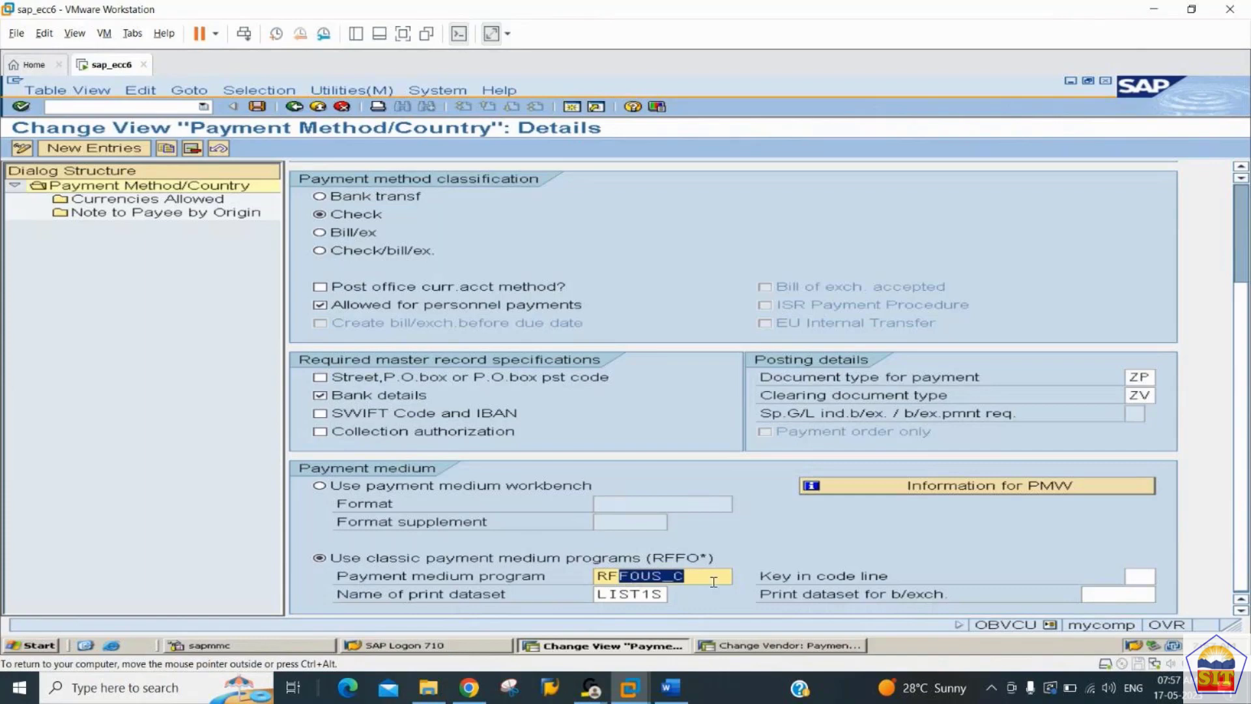
# Step: Go back to the payment program overview and create a payment-method-in-company-code entry for paying company code 2244 with method C
pyautogui.click(296, 106)
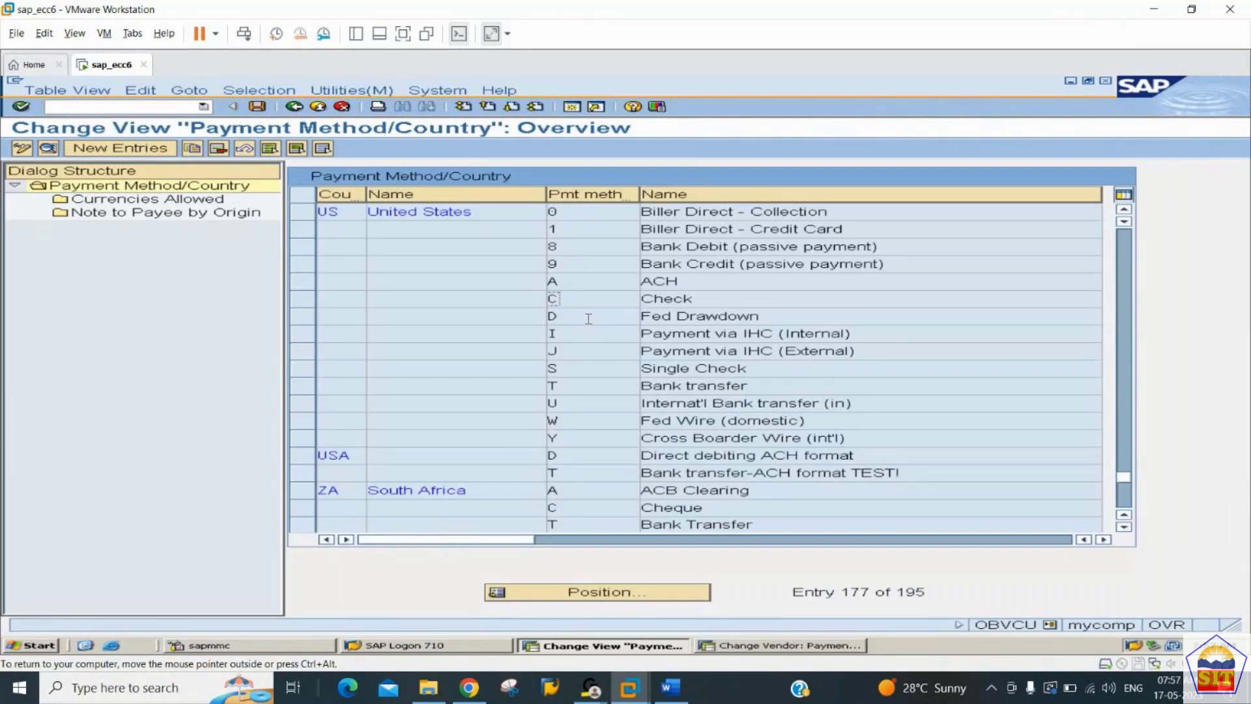
pyautogui.click(299, 110)
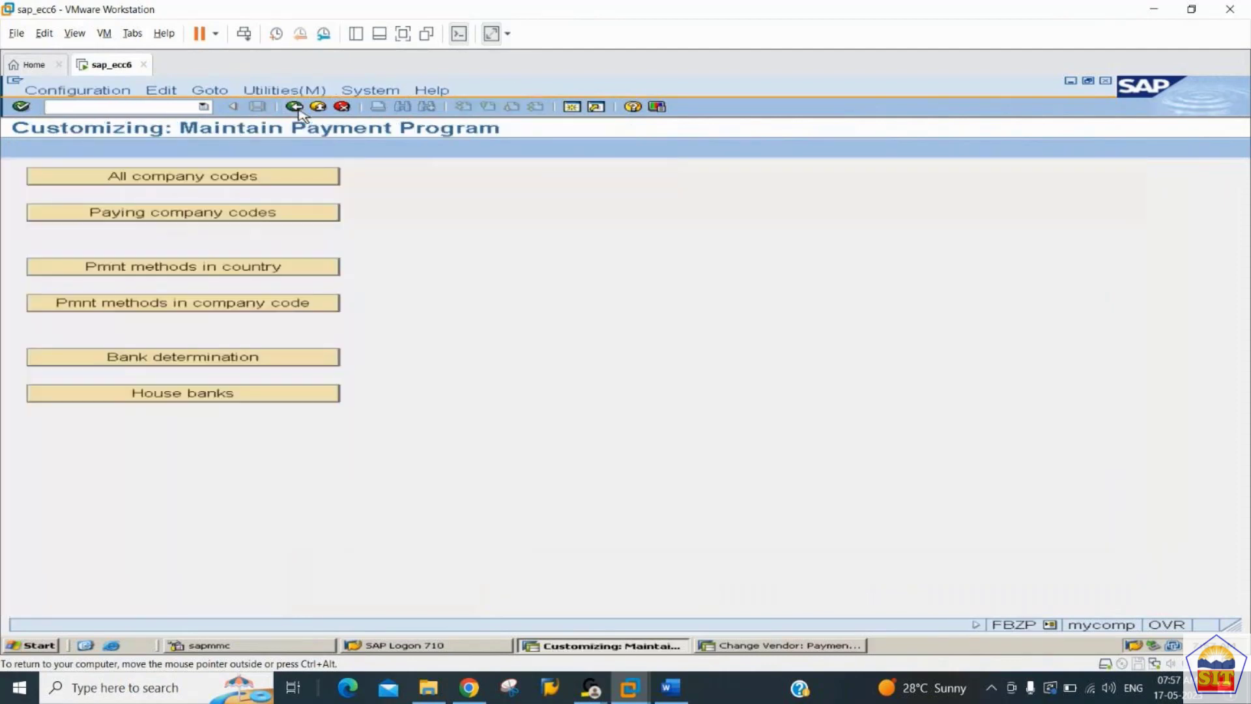
pyautogui.click(201, 306)
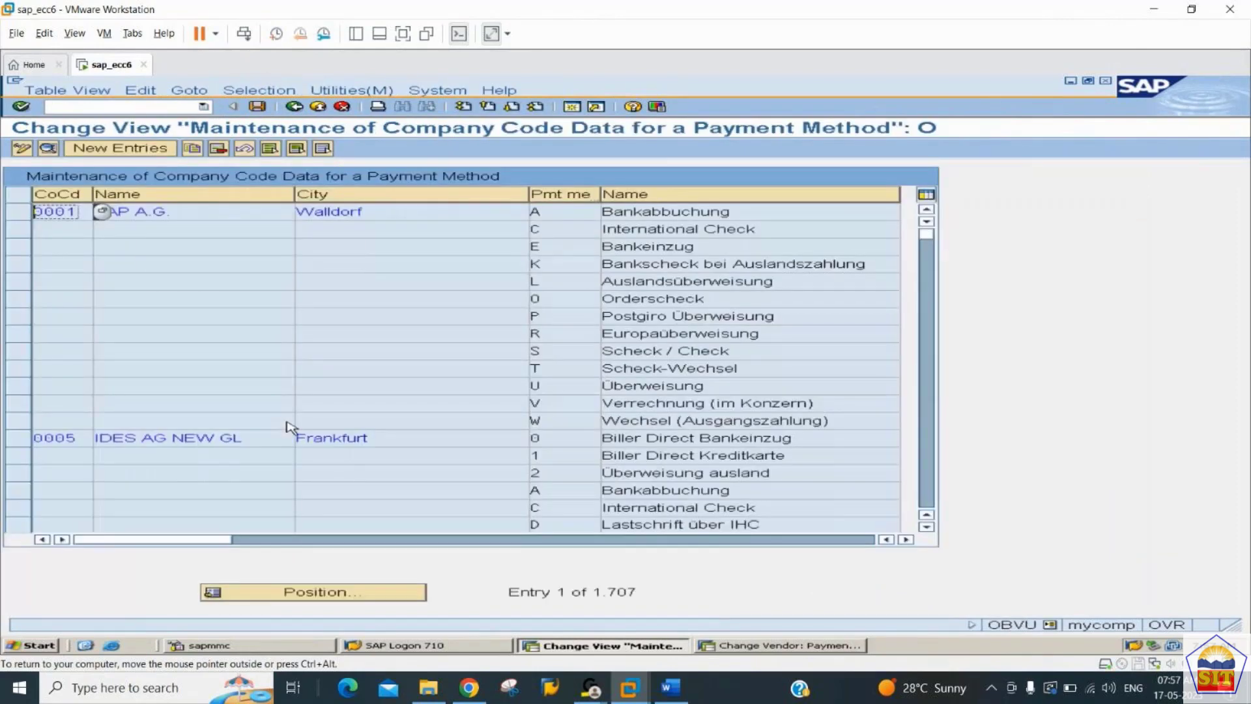
pyautogui.click(131, 148)
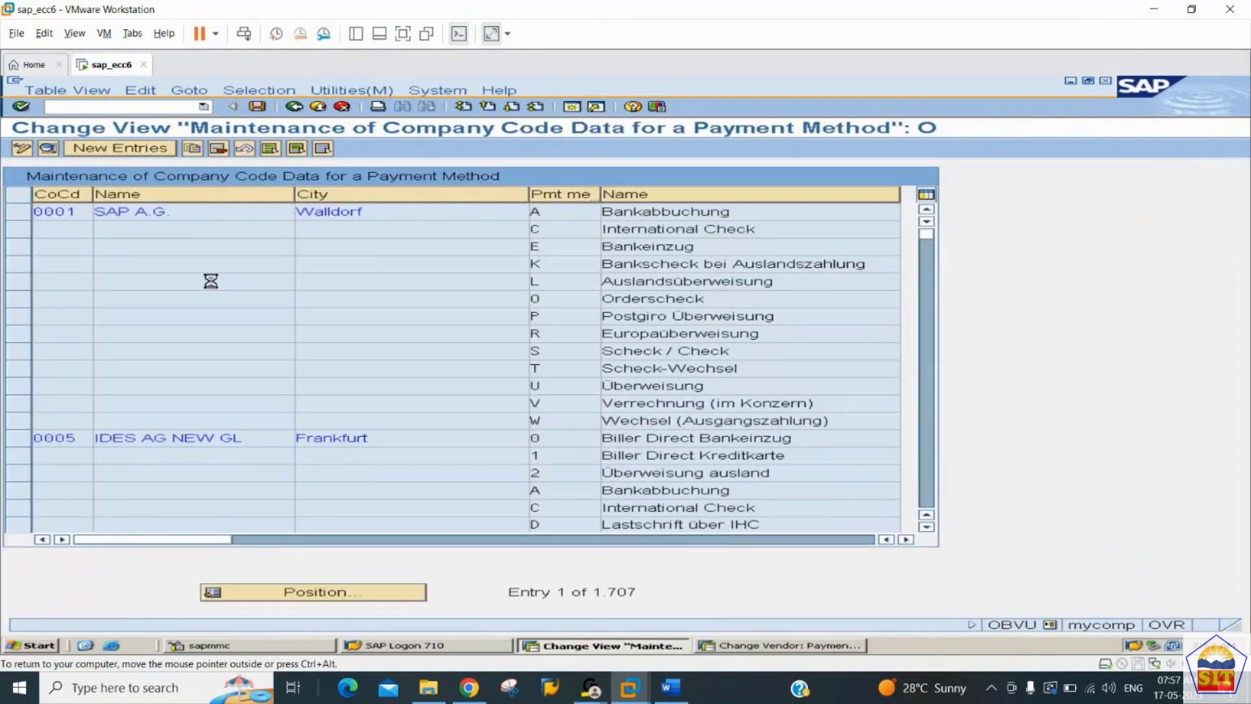
pyautogui.write('2244')
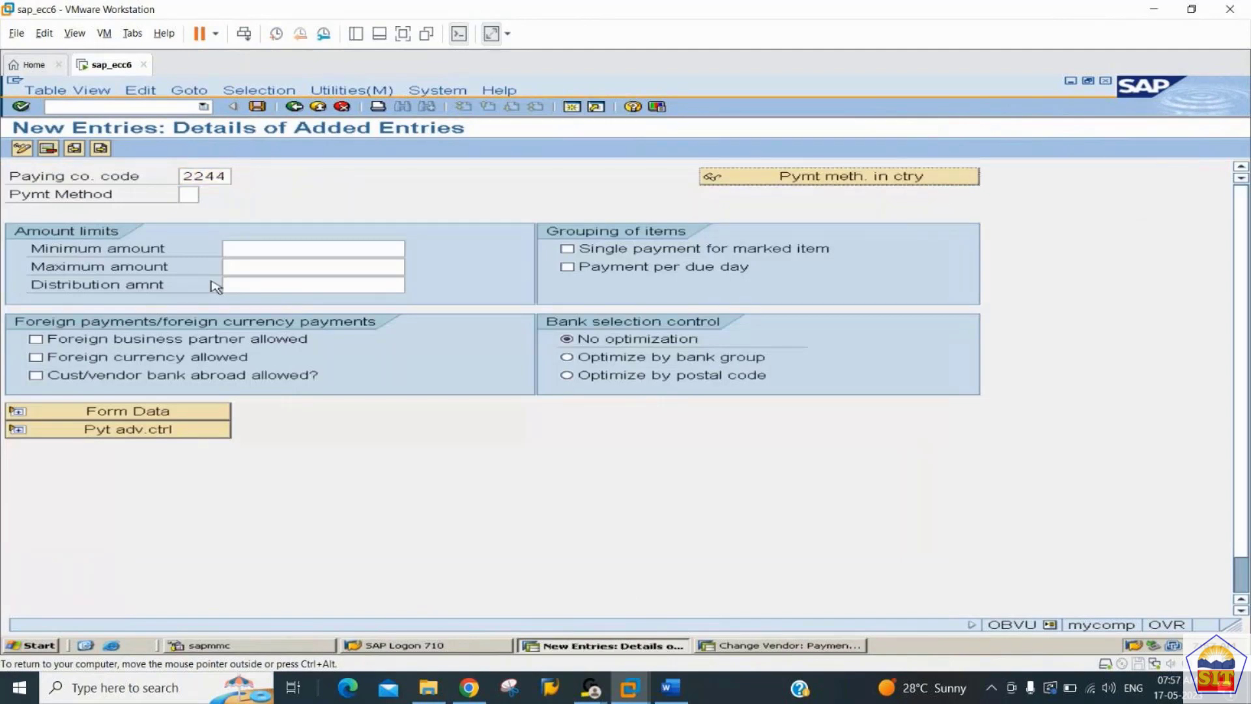
pyautogui.press('Tab')
pyautogui.write('C')
pyautogui.press('Tab')
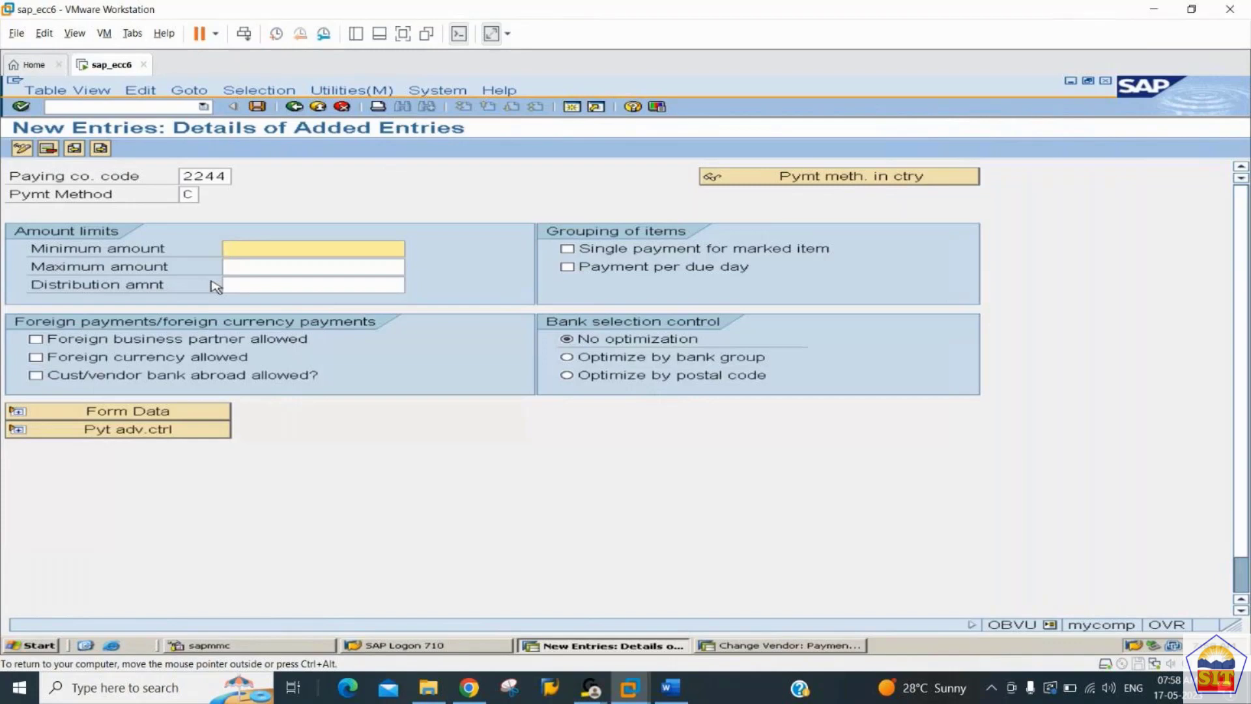
# Step: Set the amount limits to a minimum of 100 and a maximum of 999999999 USD, leaving the distribution amount empty
pyautogui.write('100')
pyautogui.press('Tab')
pyautogui.press('Tab')
pyautogui.hotkey('shift', 'Tab')
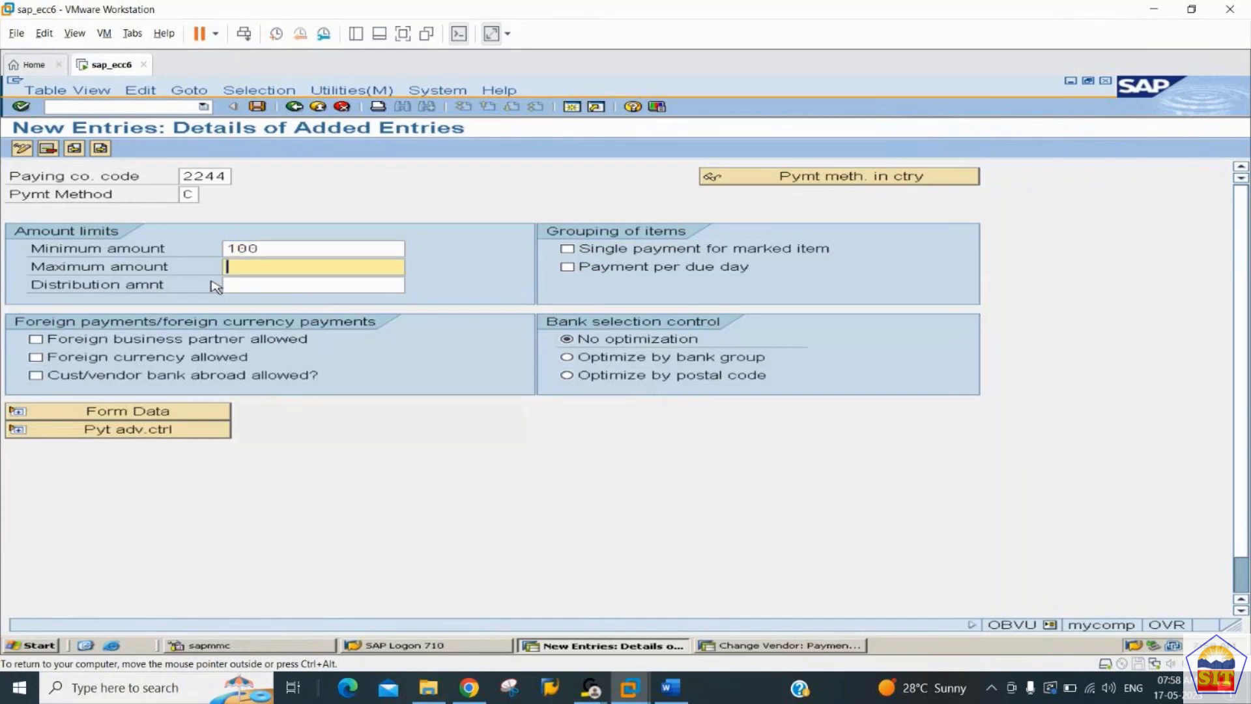
pyautogui.write('999')
pyautogui.press('Down')
pyautogui.press('Return')
pyautogui.press('Tab')
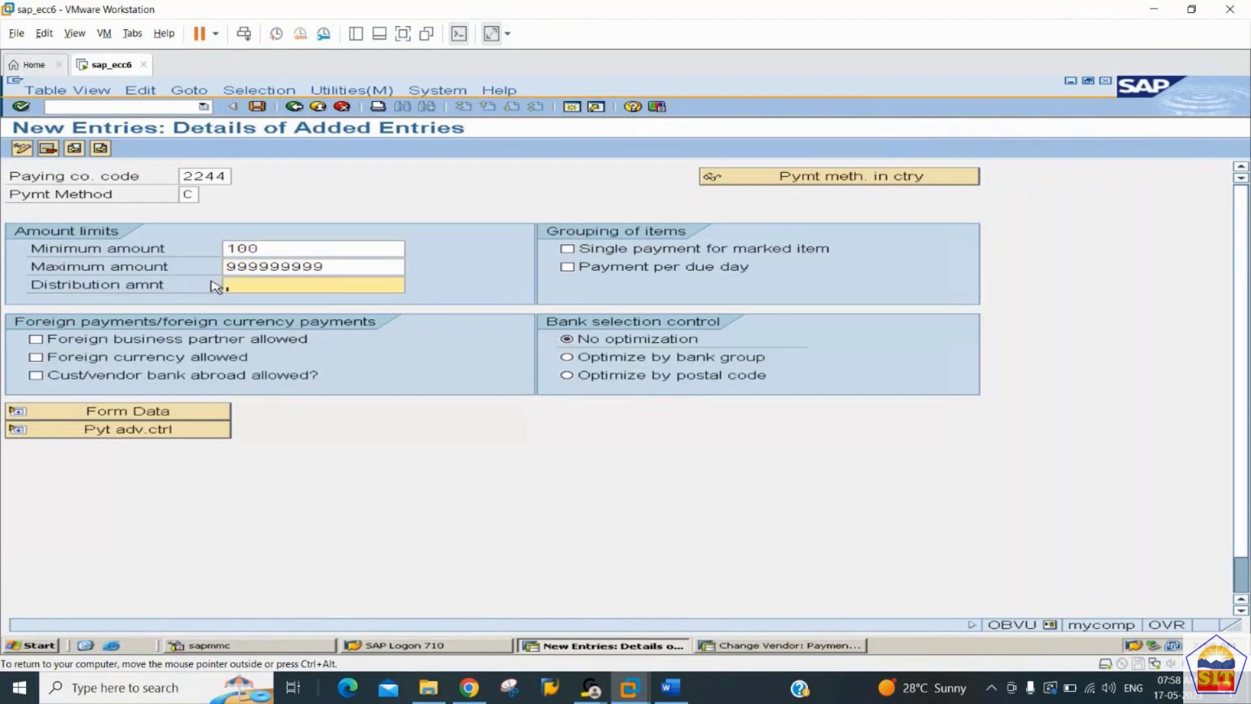
pyautogui.press('Return')
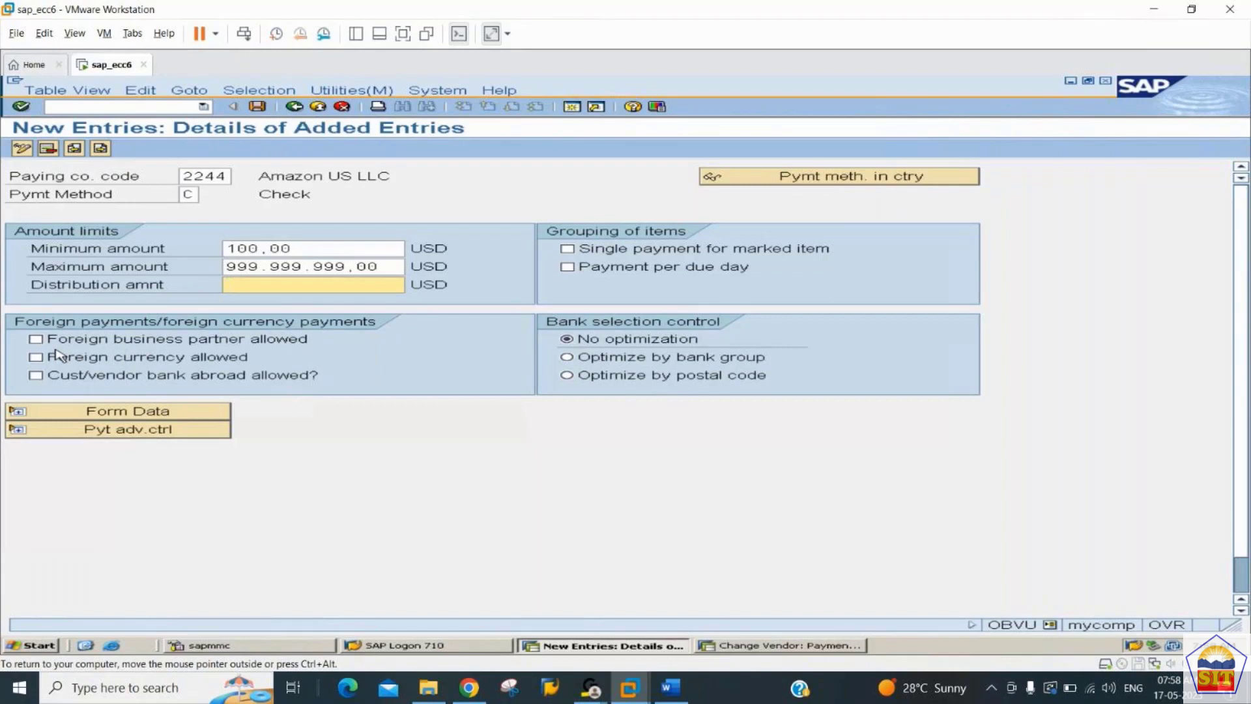
# Step: Allow foreign business partners, foreign currency, and customer/vendor banks abroad for this payment method
pyautogui.click(36, 339)
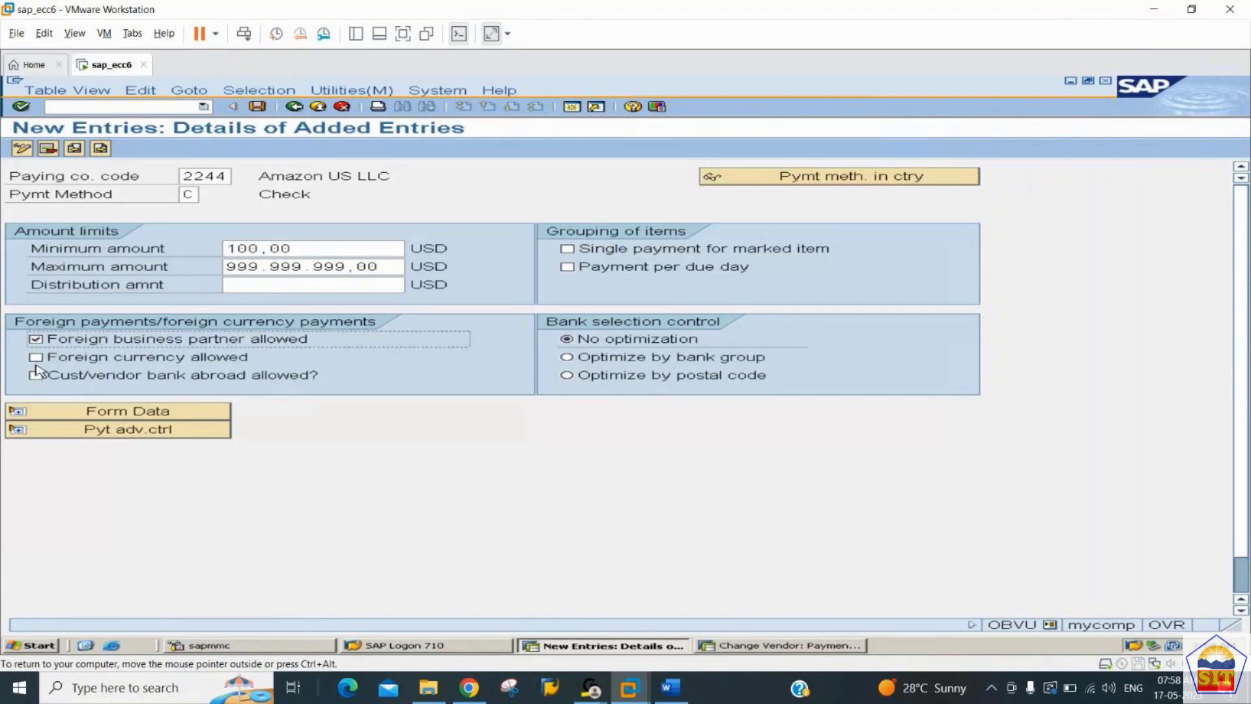
pyautogui.click(36, 358)
pyautogui.click(38, 377)
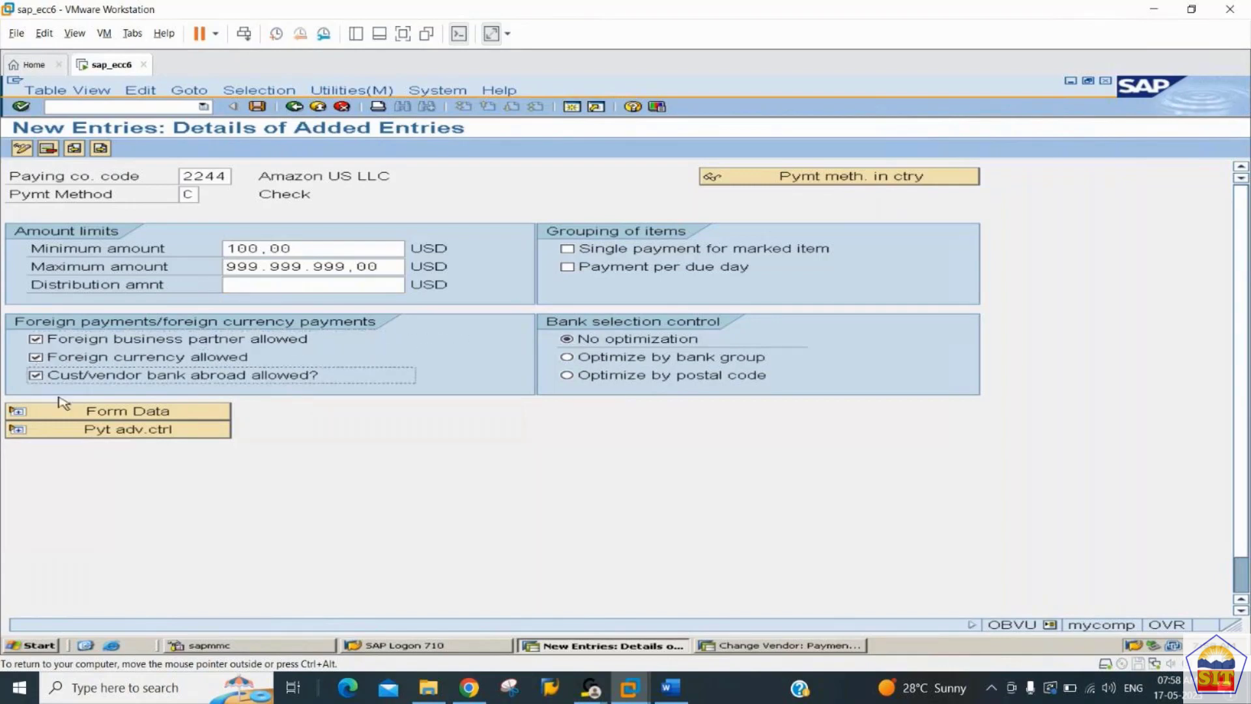
# Step: Expand the form data and assign the International "Check (With Check Management)" SAPscript form F110_PRENUM_CHCK as the payment medium form
pyautogui.click(124, 417)
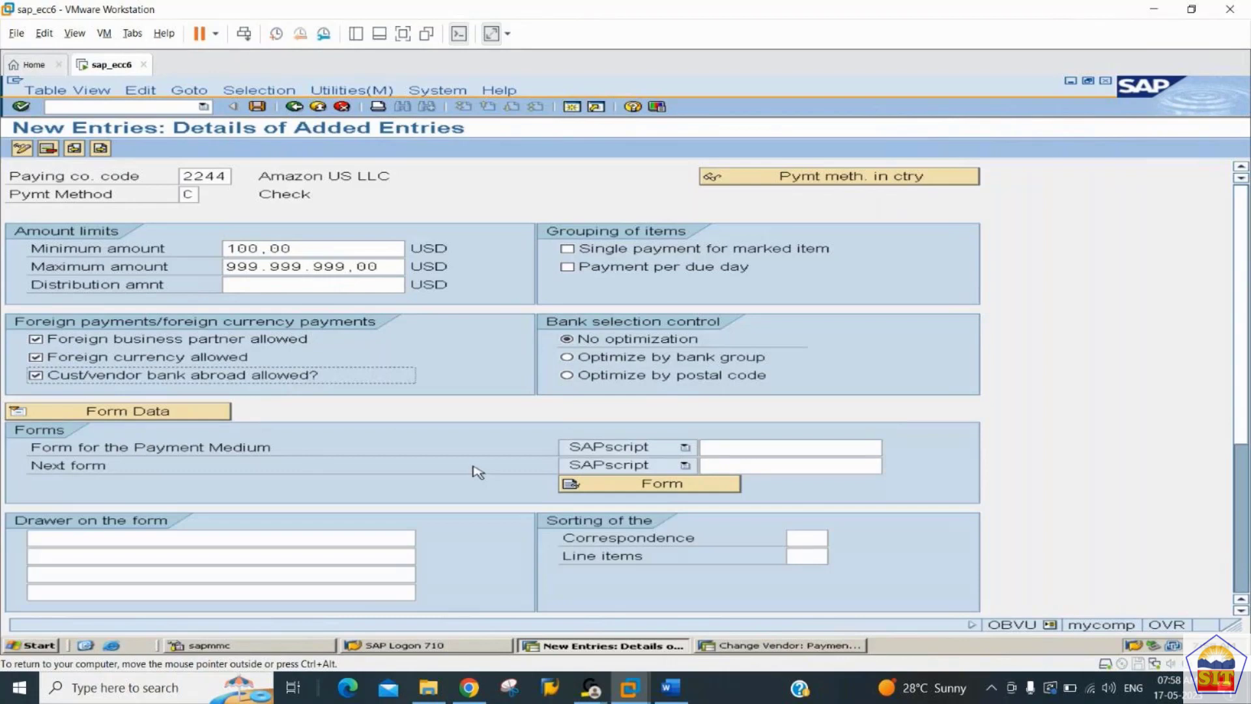
pyautogui.click(753, 447)
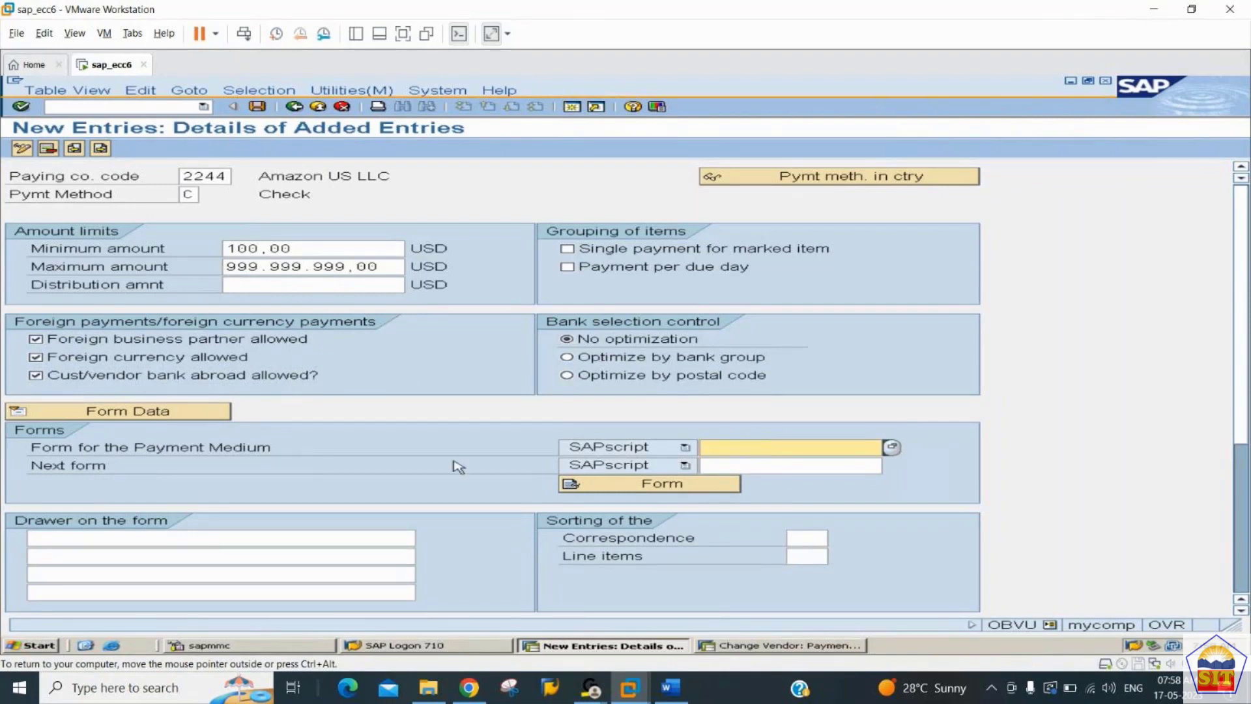
pyautogui.click(892, 448)
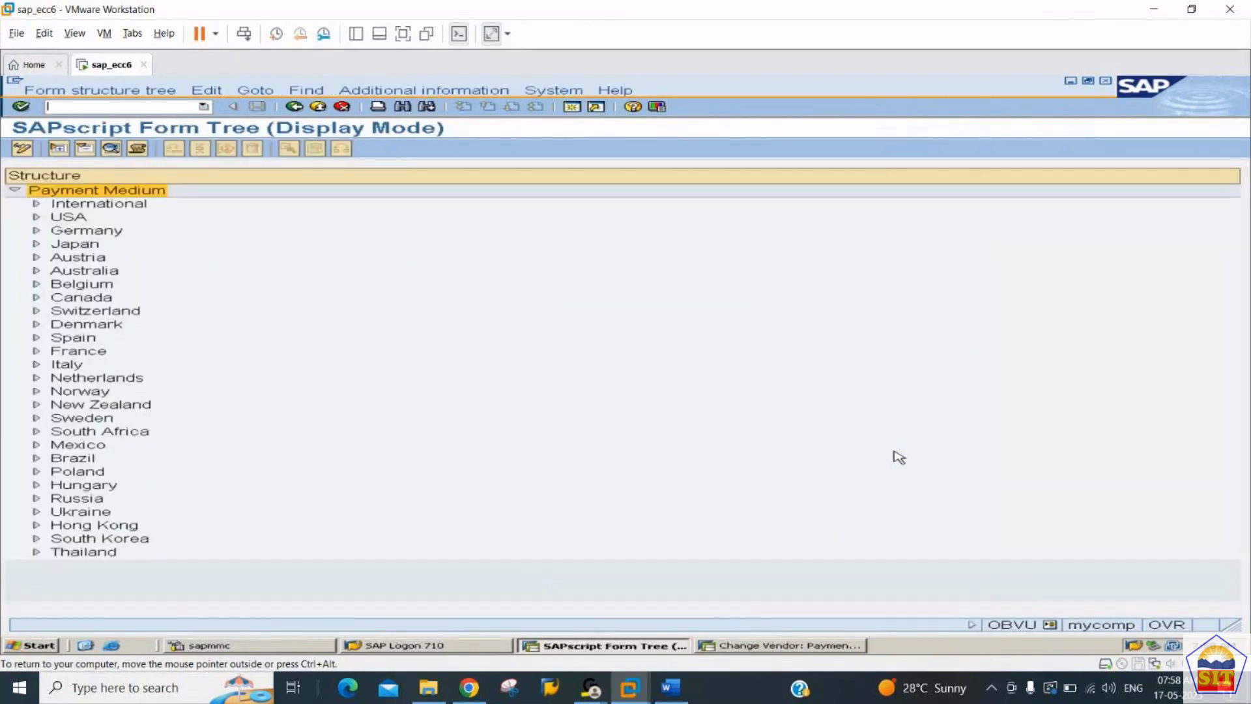
pyautogui.click(36, 205)
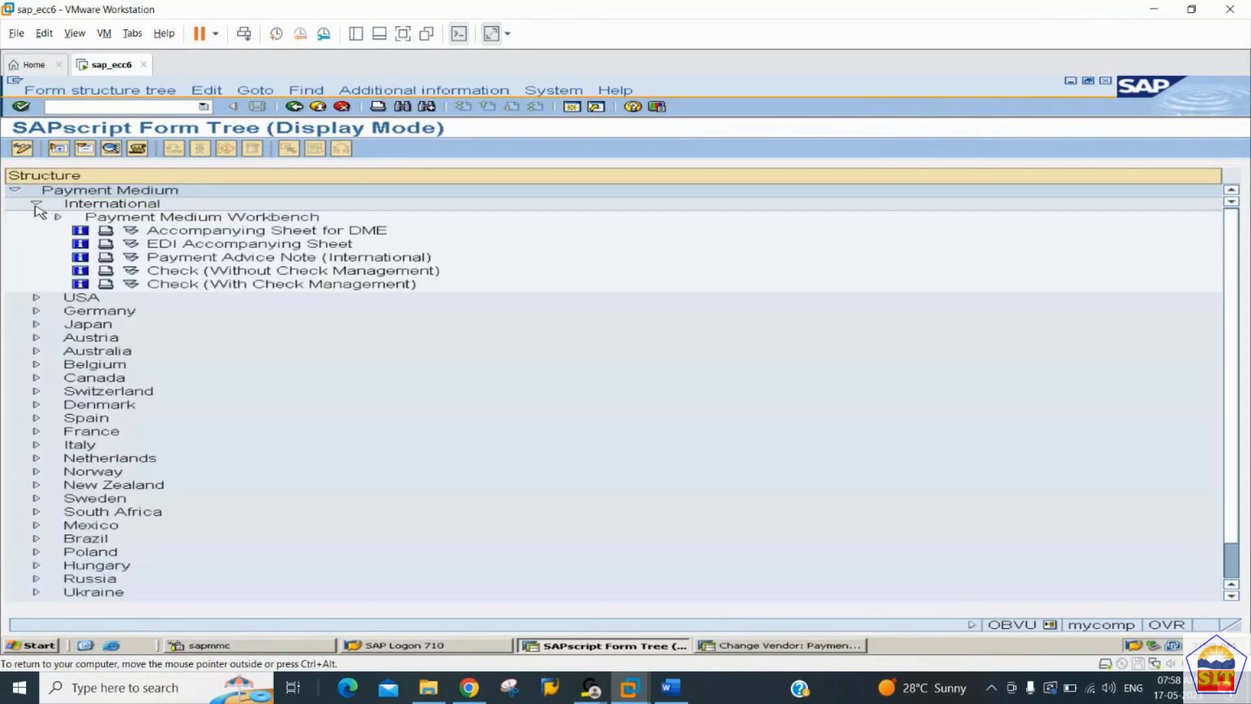
pyautogui.click(173, 287)
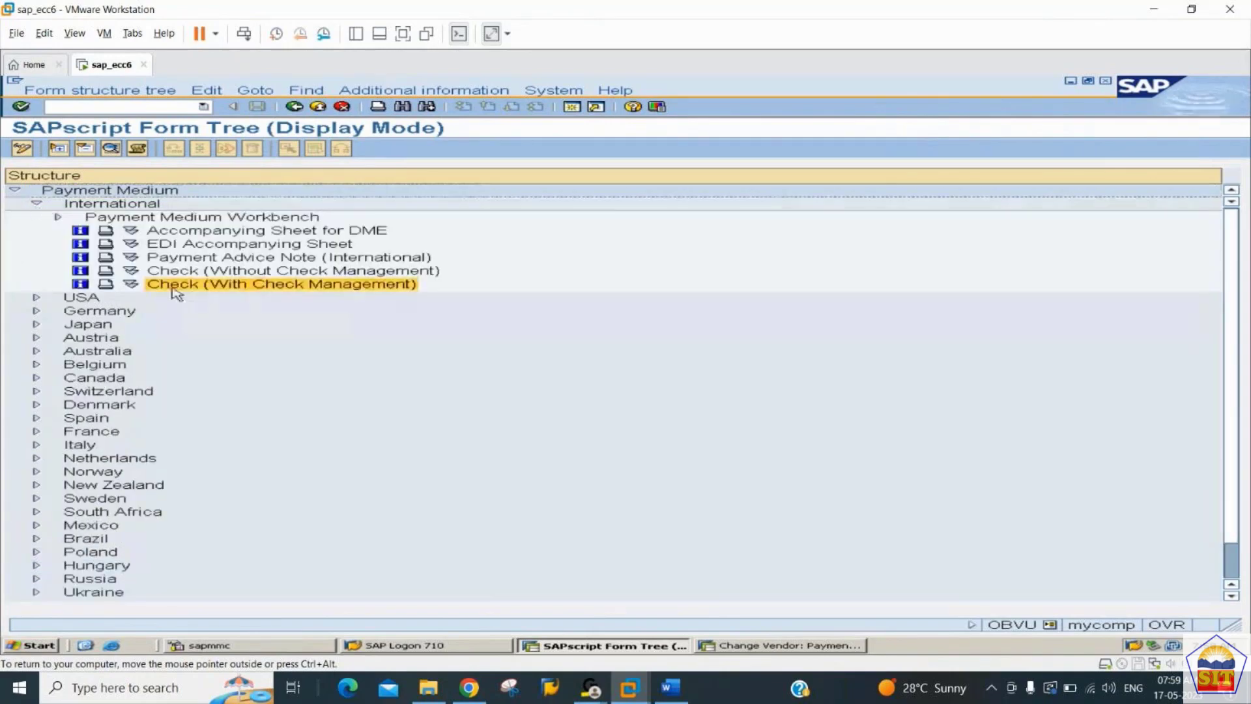
pyautogui.doubleClick(172, 288)
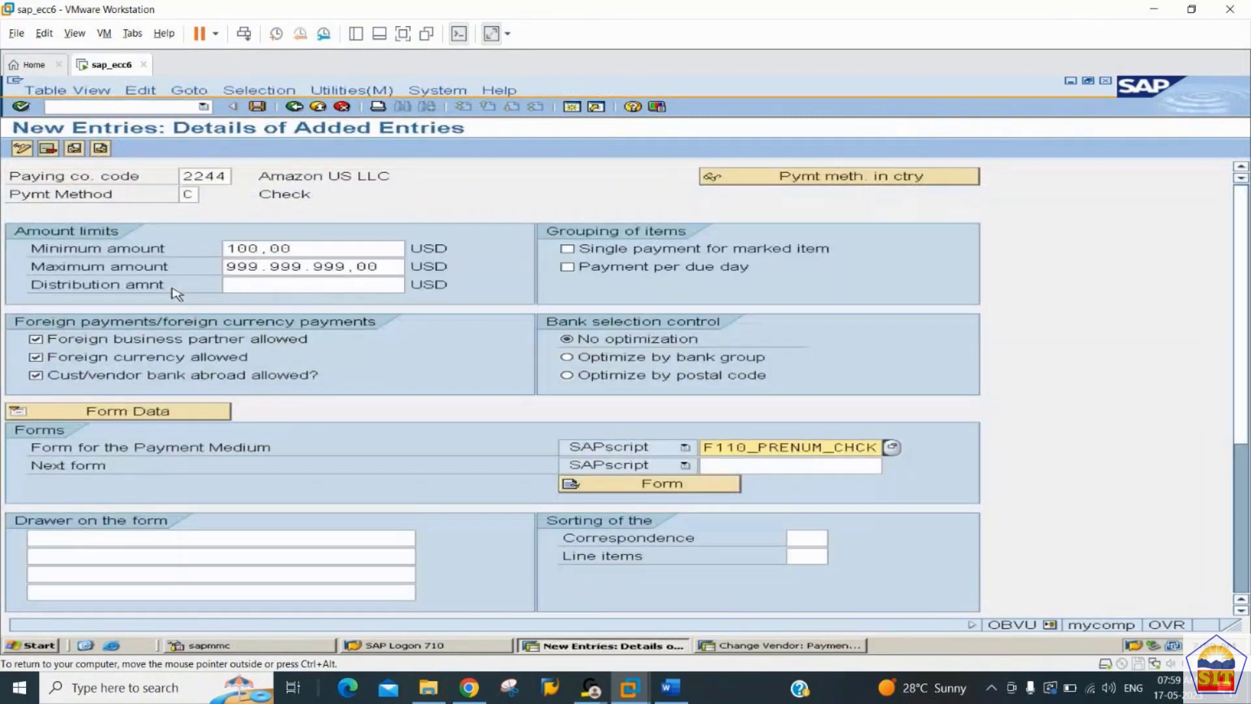
# Step: Fill in the drawer on the form with "Payment Department" on the first line and "Treasury, Amazon US LLC" on the second
pyautogui.click(117, 538)
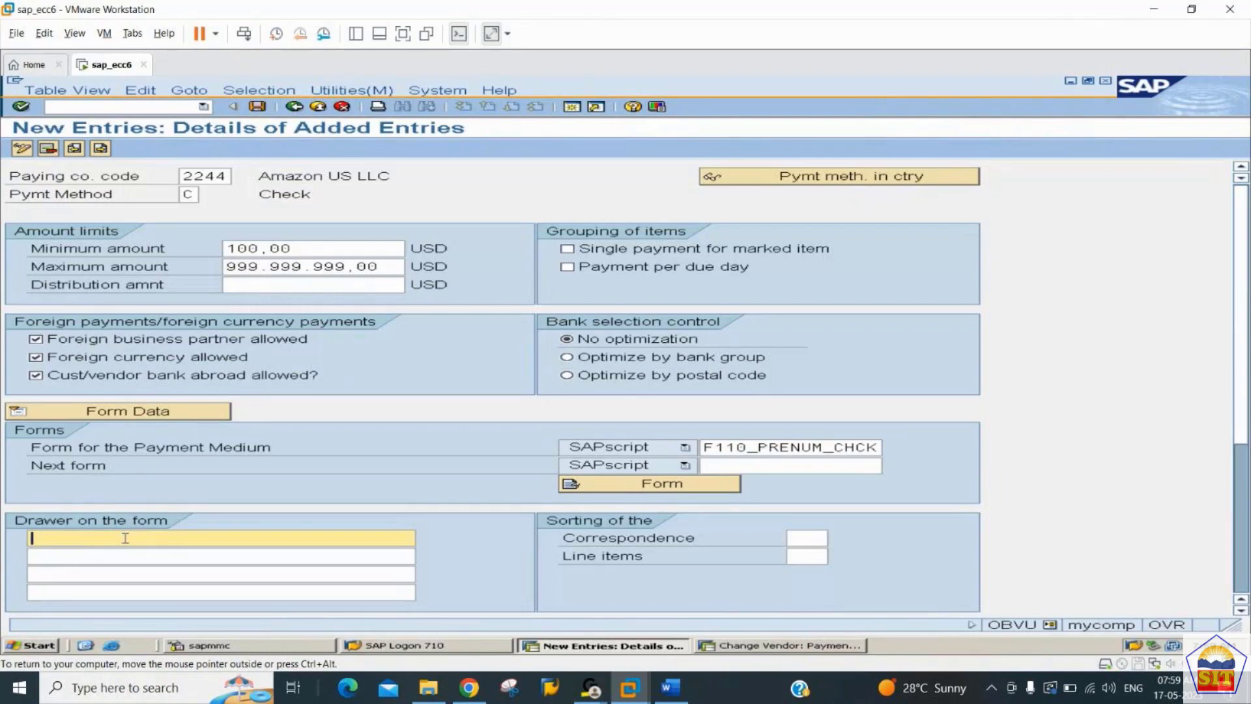
pyautogui.press('BackSpace')
pyautogui.press('Down')
pyautogui.press('Tab')
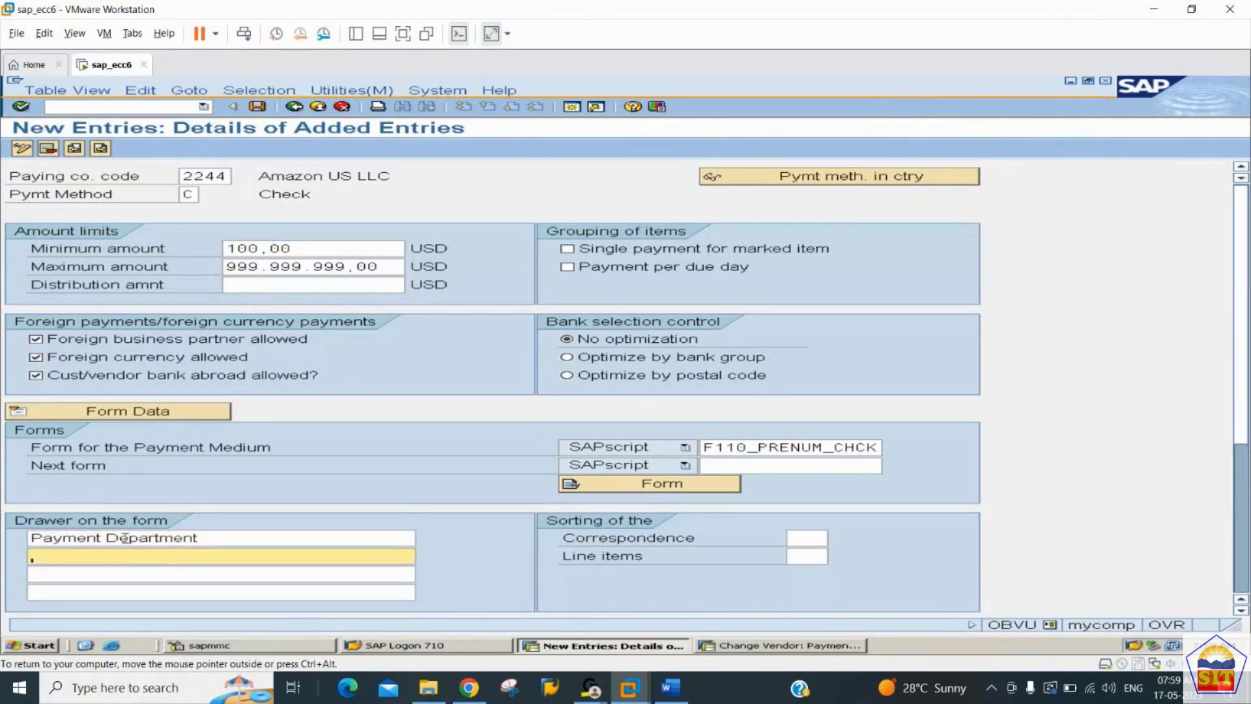
pyautogui.press('BackSpace')
pyautogui.press('Down')
pyautogui.press('Return')
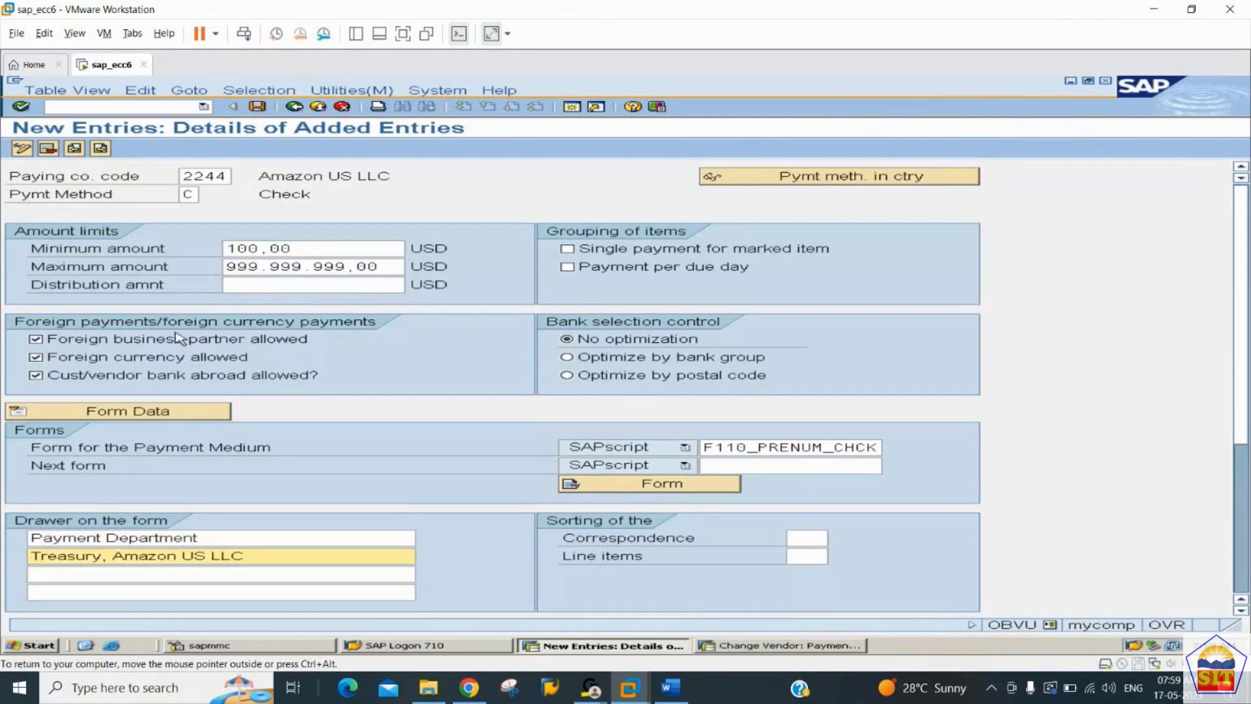
# Step: Save the payment method entry under customizing request ECCK900020 and return to the payment program overview
pyautogui.click(258, 107)
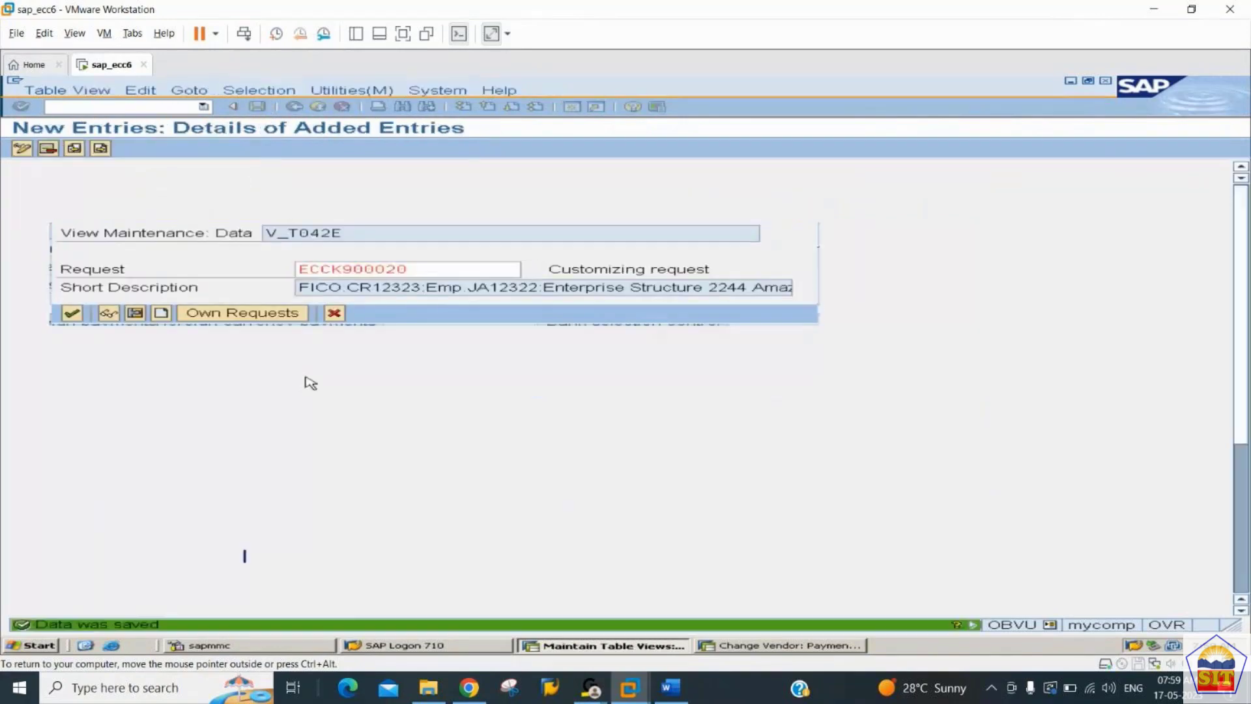
pyautogui.press('Return')
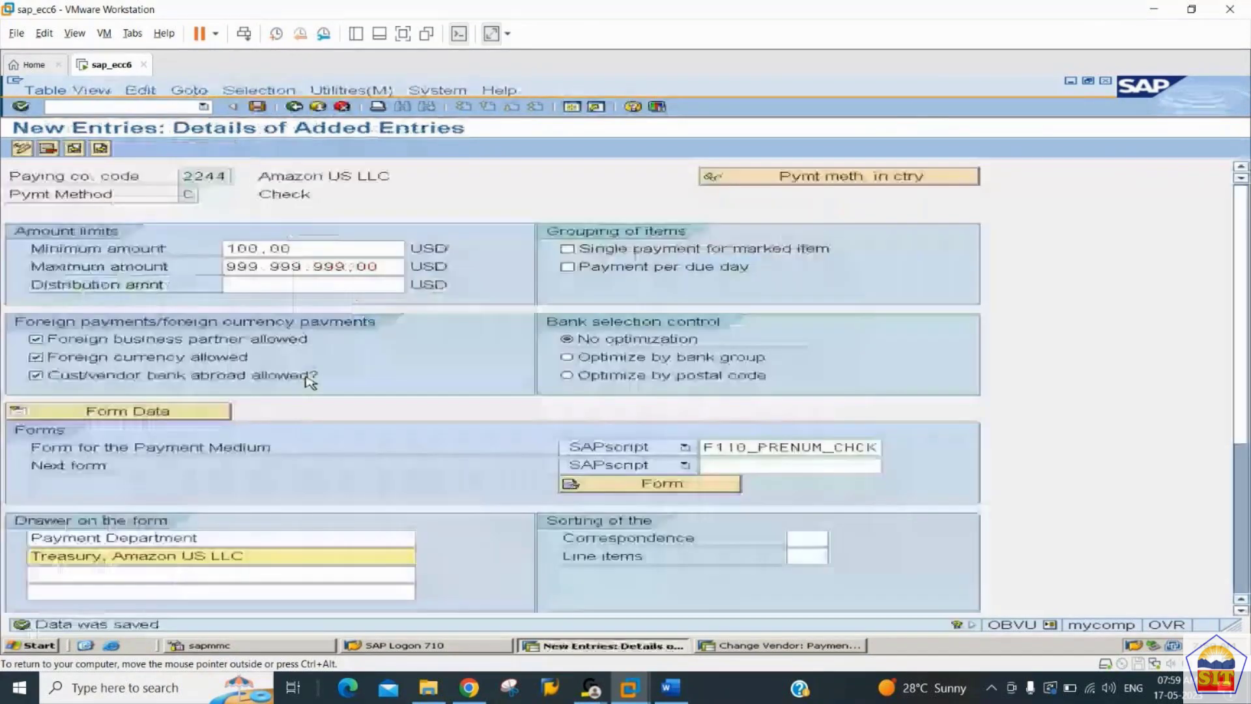
pyautogui.click(294, 108)
pyautogui.click(294, 107)
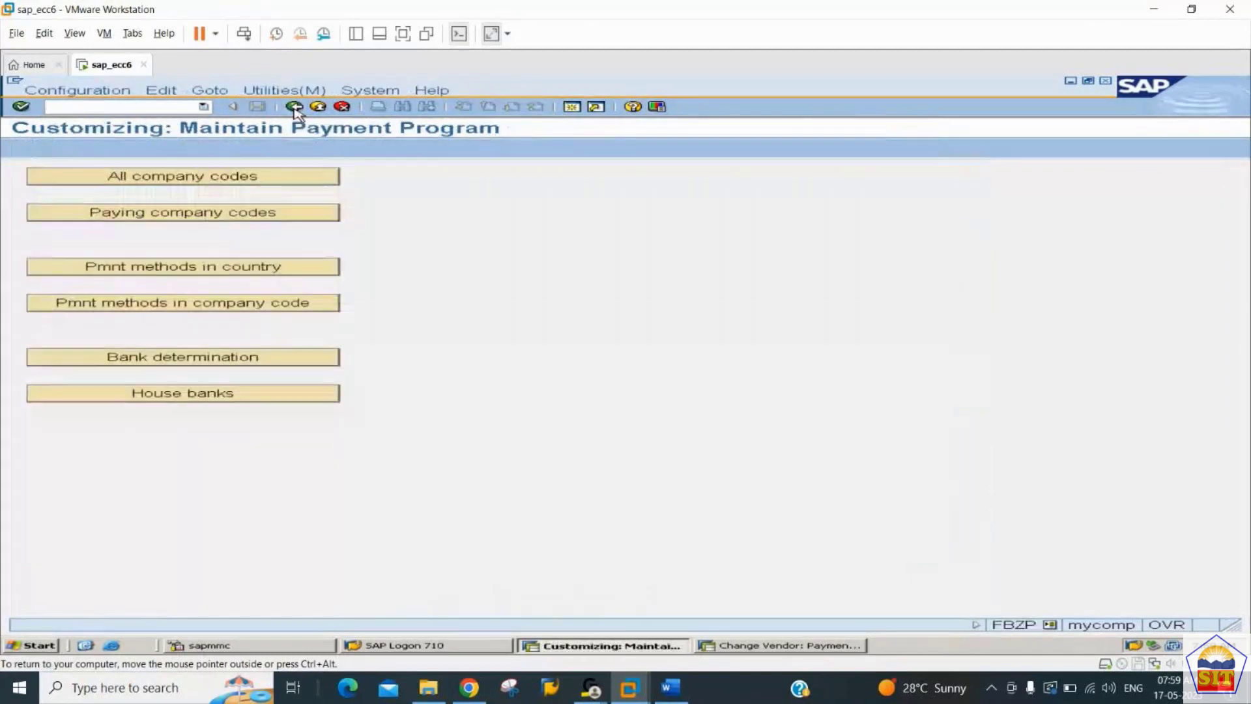
# Step: Go to bank determination, locate and select paying company code 2244, and display its ranking order
pyautogui.click(232, 359)
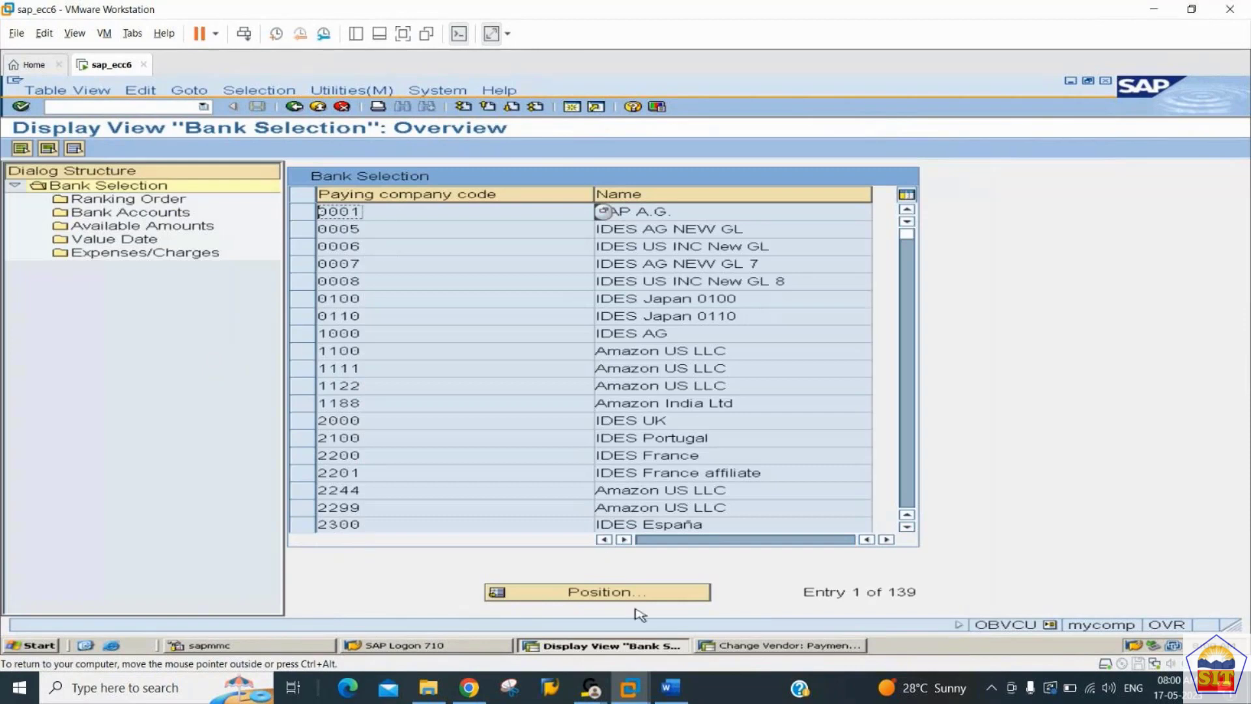
pyautogui.click(665, 593)
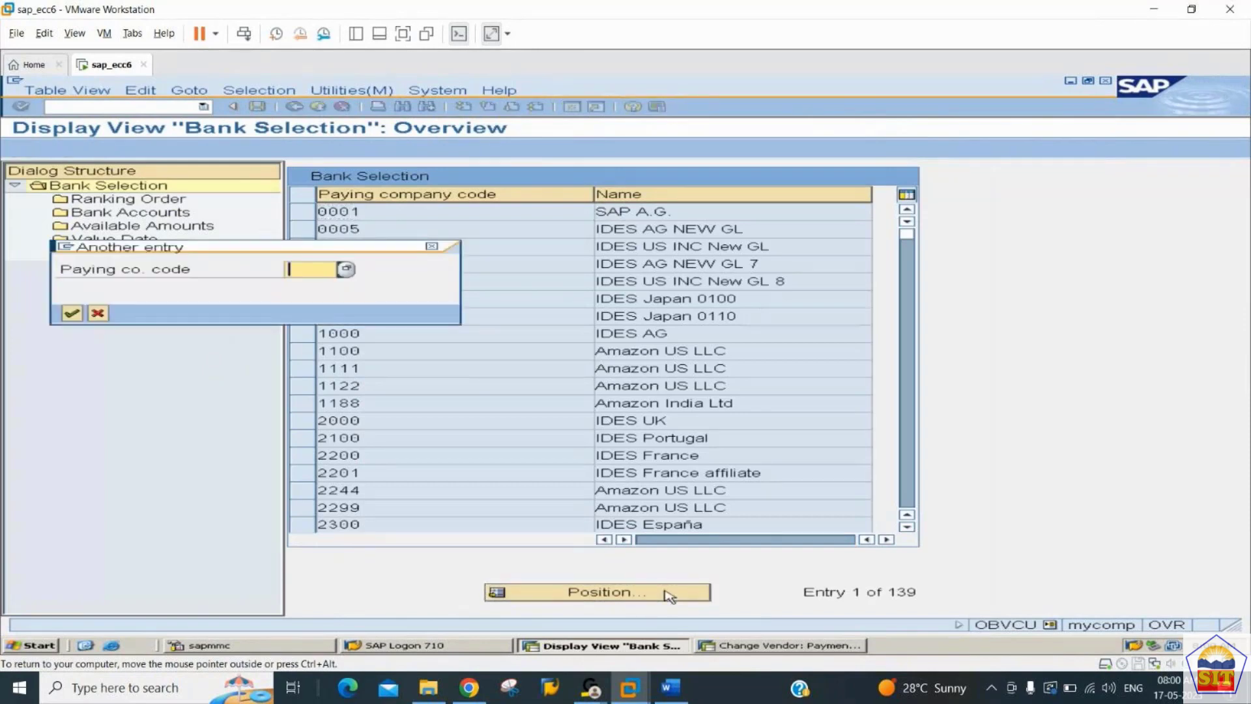
pyautogui.write('2244')
pyautogui.press('Return')
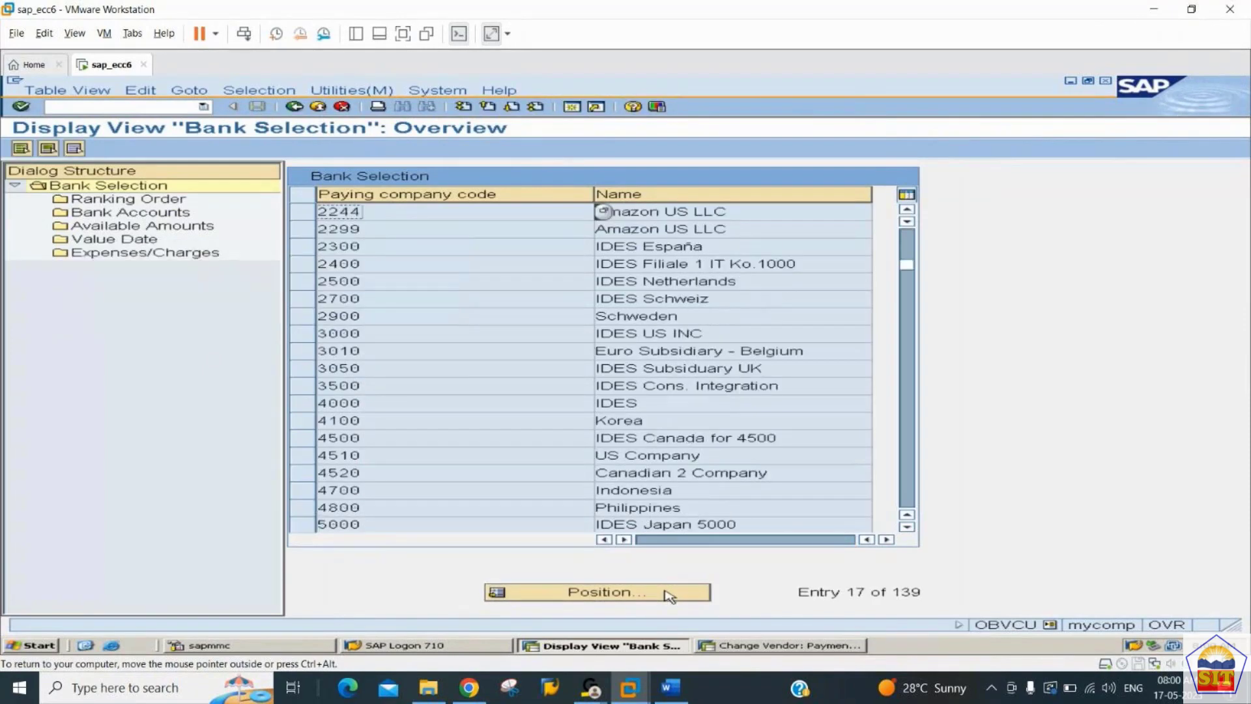
pyautogui.click(304, 211)
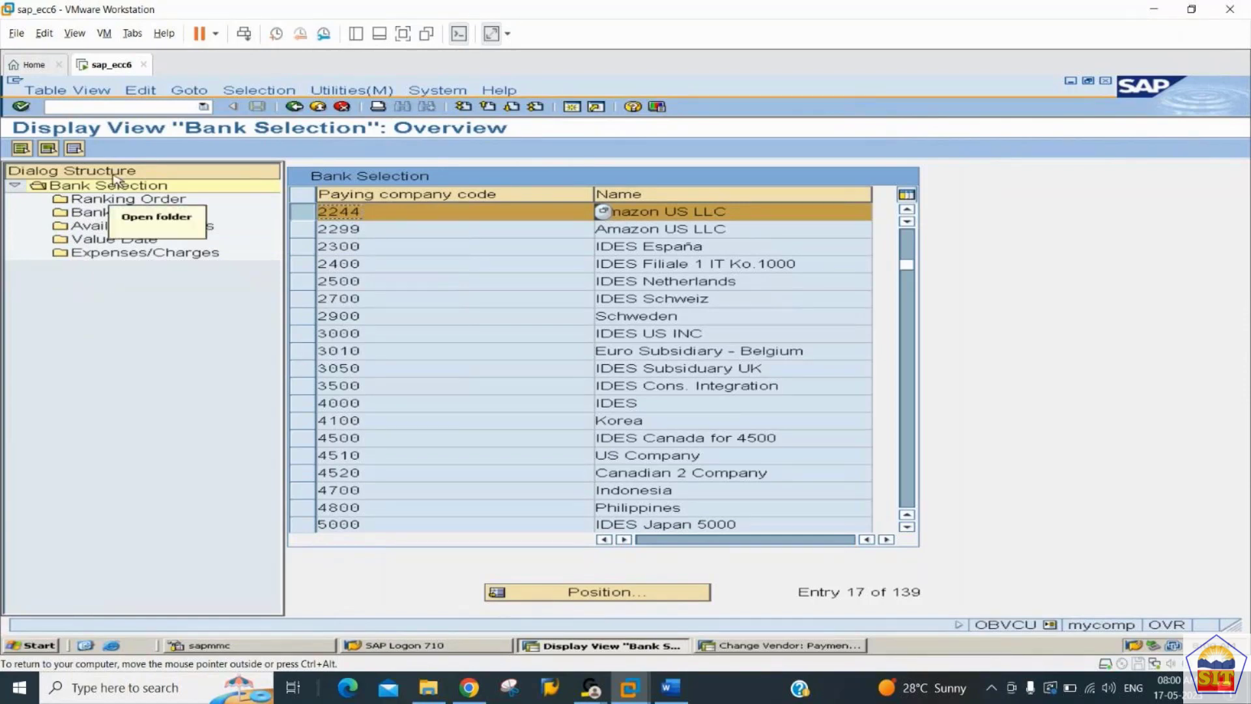
pyautogui.doubleClick(118, 204)
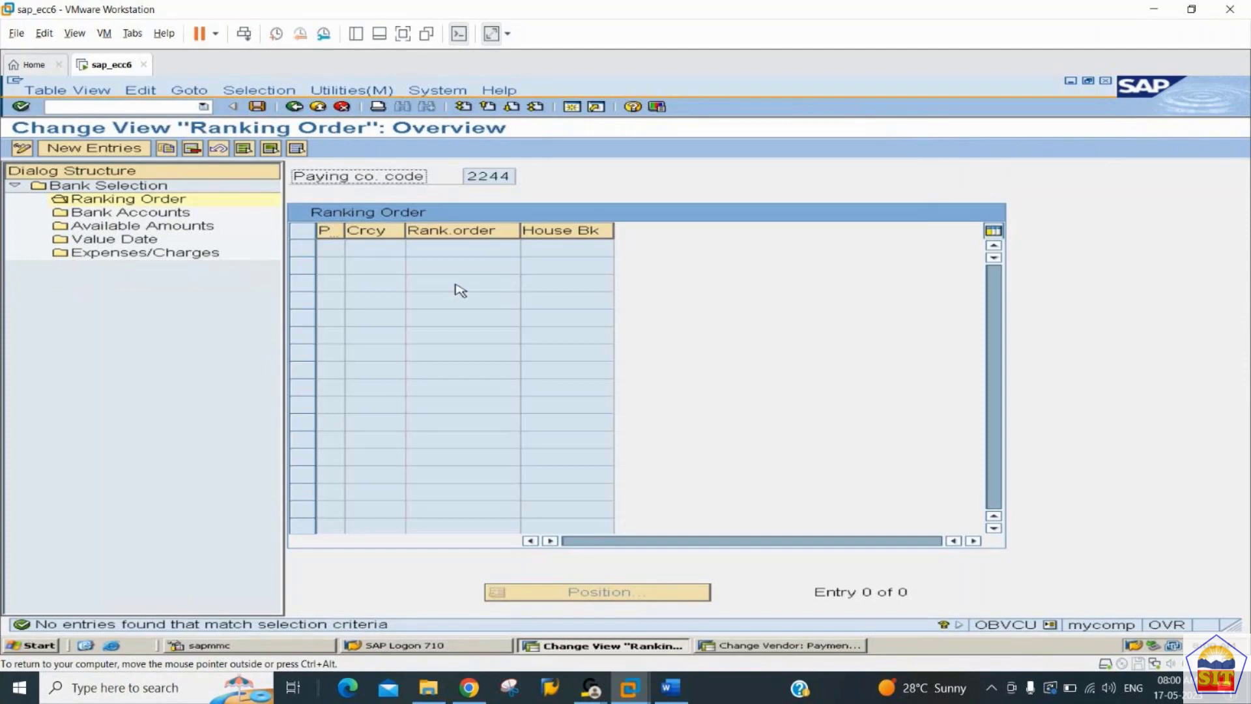
# Step: Create a ranking order entry with payment method C, currency USD, rank order 1 and house bank CITIB
pyautogui.click(133, 149)
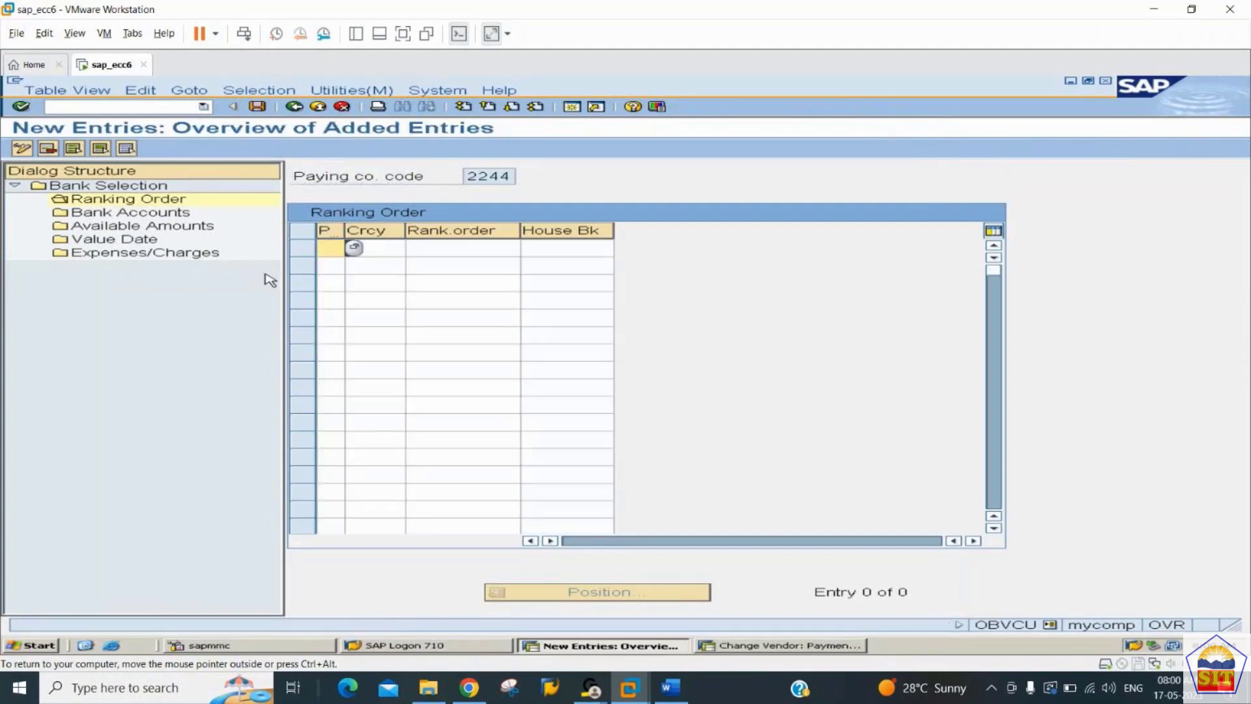
pyautogui.write('C')
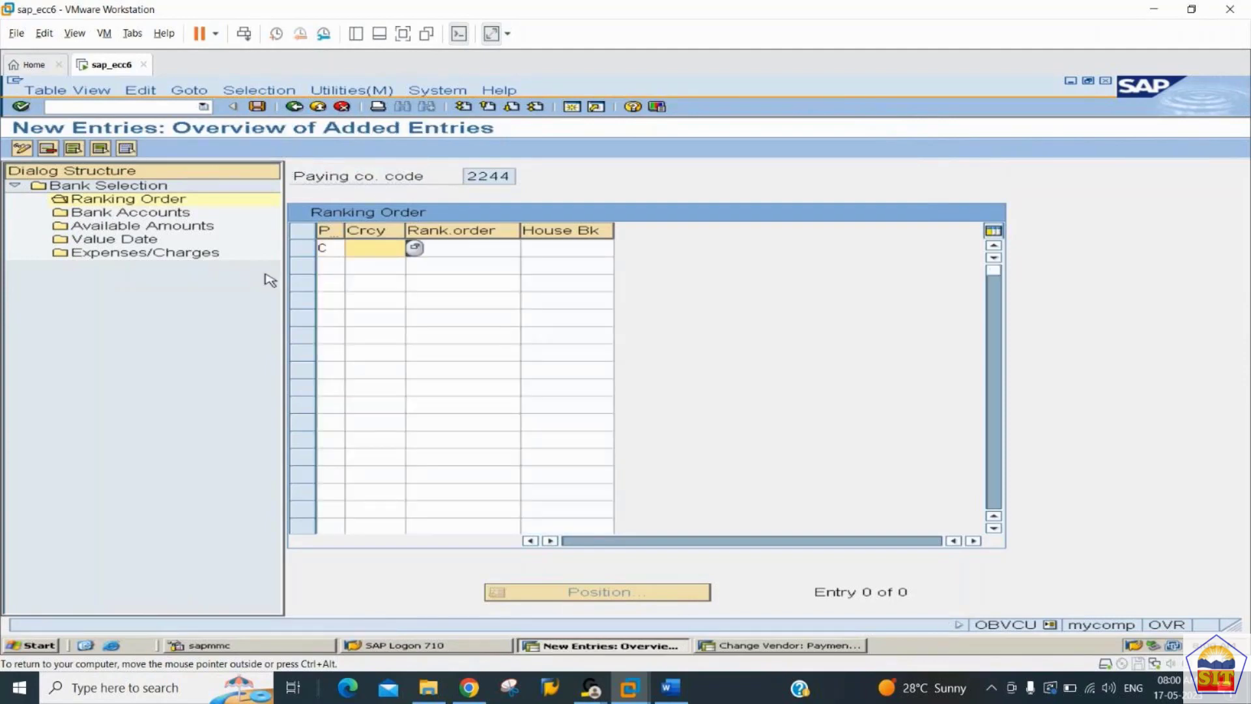
pyautogui.write('usd')
pyautogui.press('Tab')
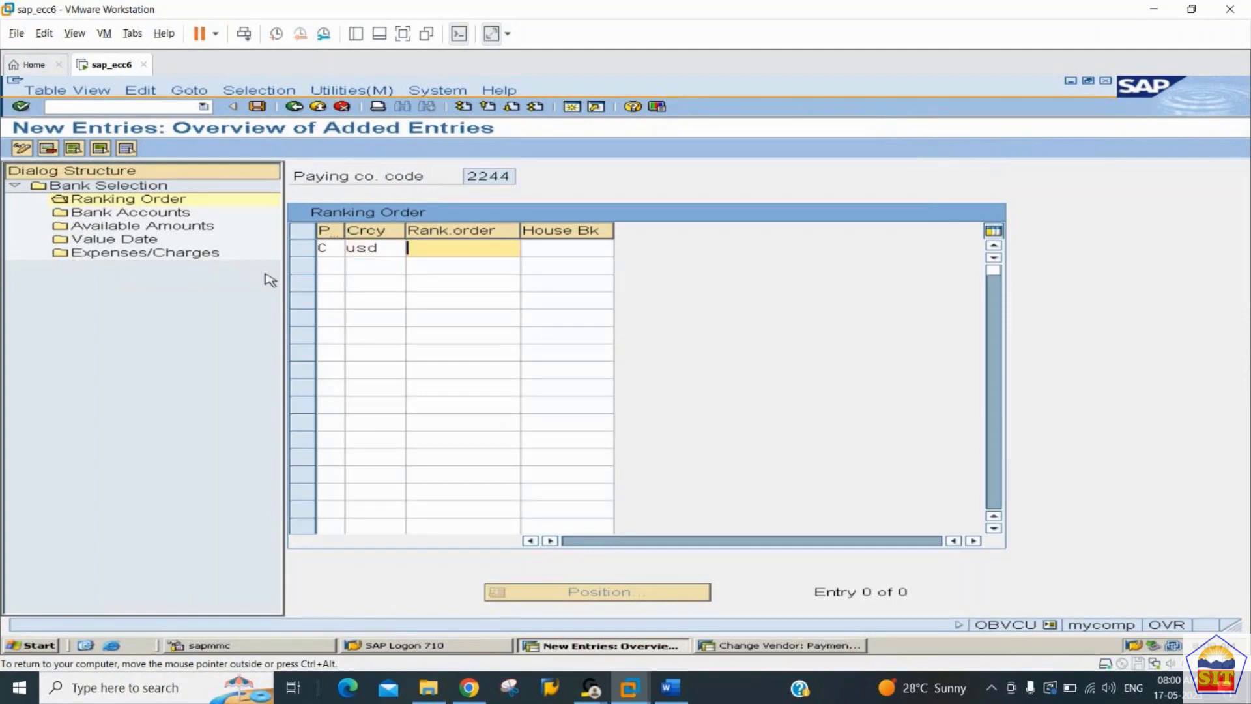
pyautogui.write('1')
pyautogui.press('Tab')
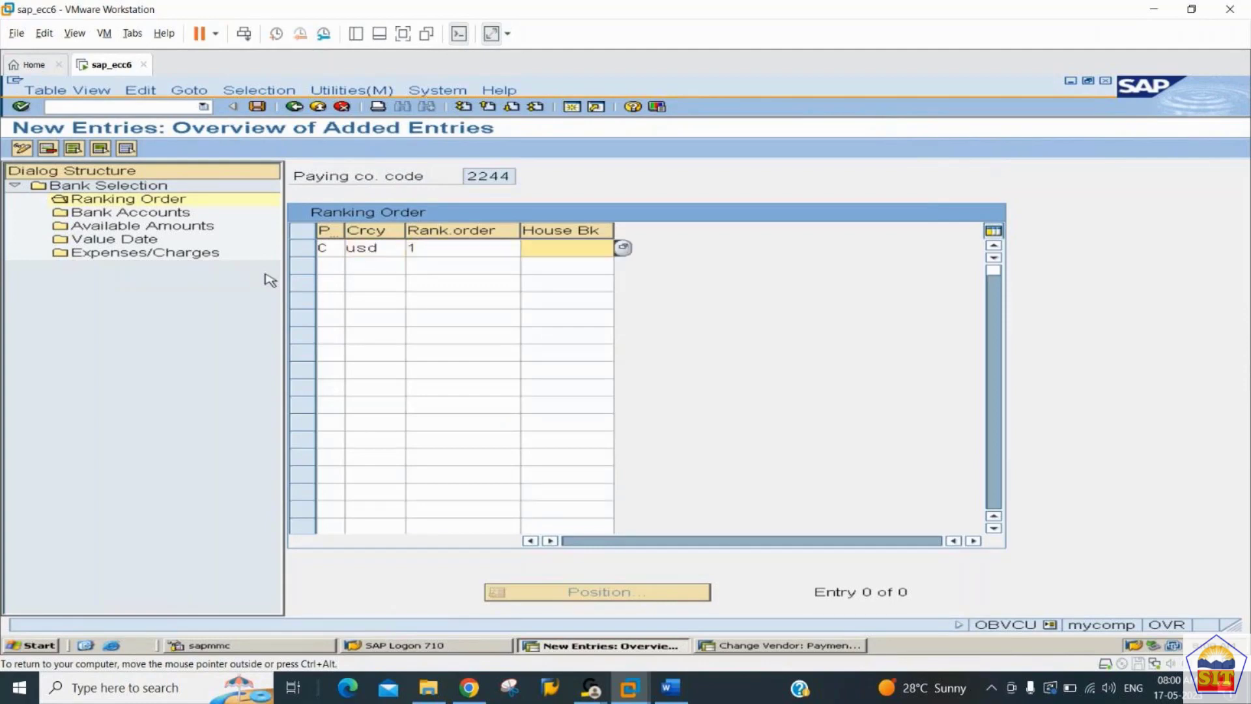
pyautogui.write('citib')
pyautogui.click(388, 246)
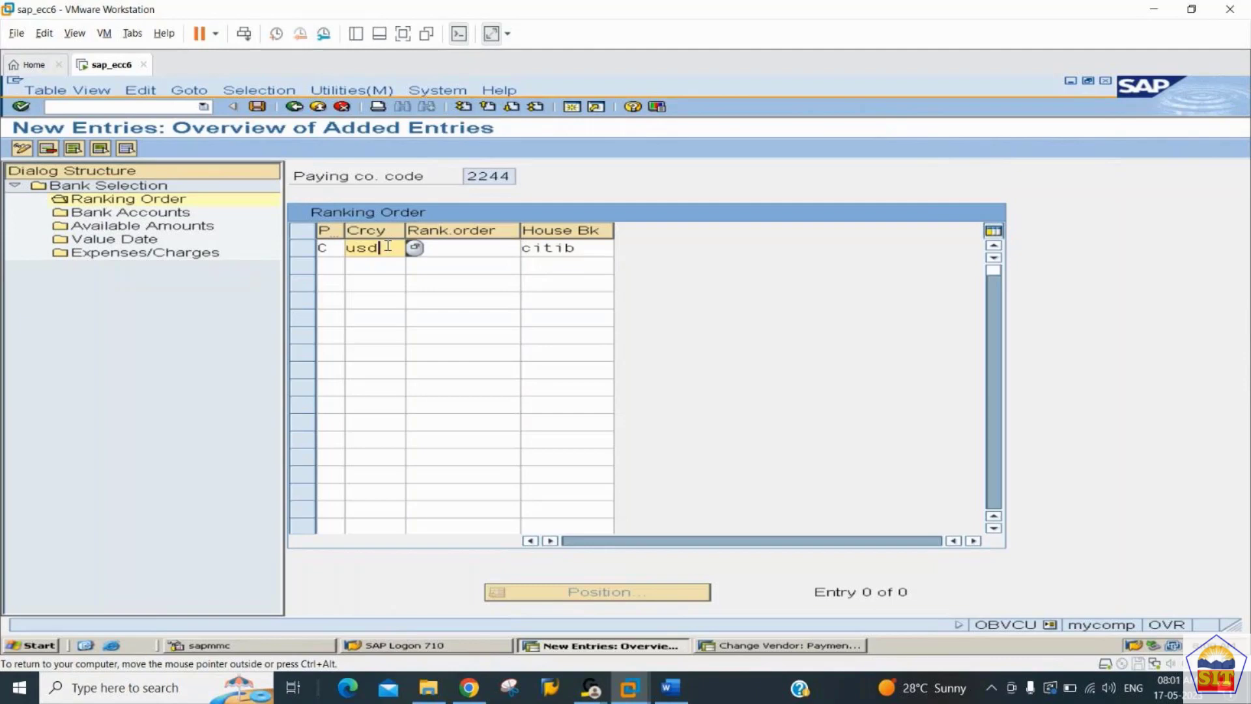
pyautogui.click(427, 251)
pyautogui.moveTo(381, 252); pyautogui.dragTo(310, 251)
pyautogui.click(332, 264)
pyautogui.click(382, 248)
# Step: Save the ranking order entry under customizing request ECCK900020
pyautogui.press('Return')
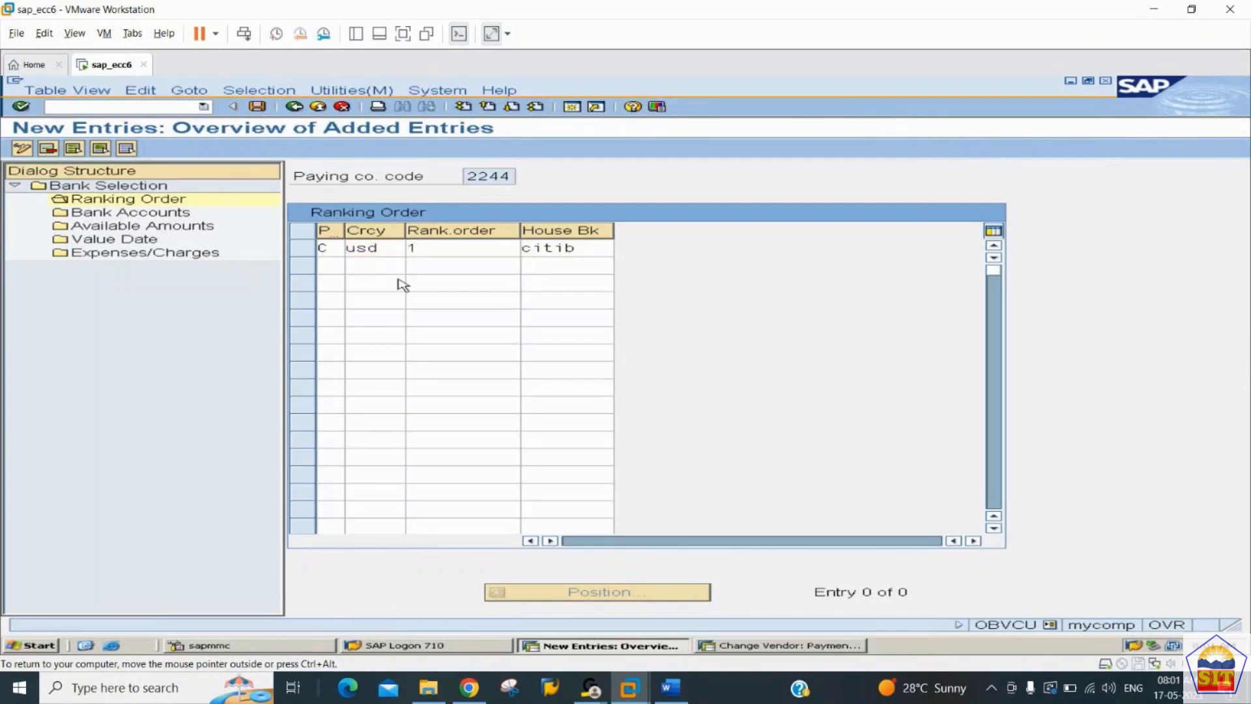
pyautogui.hotkey('ctrl', 's')
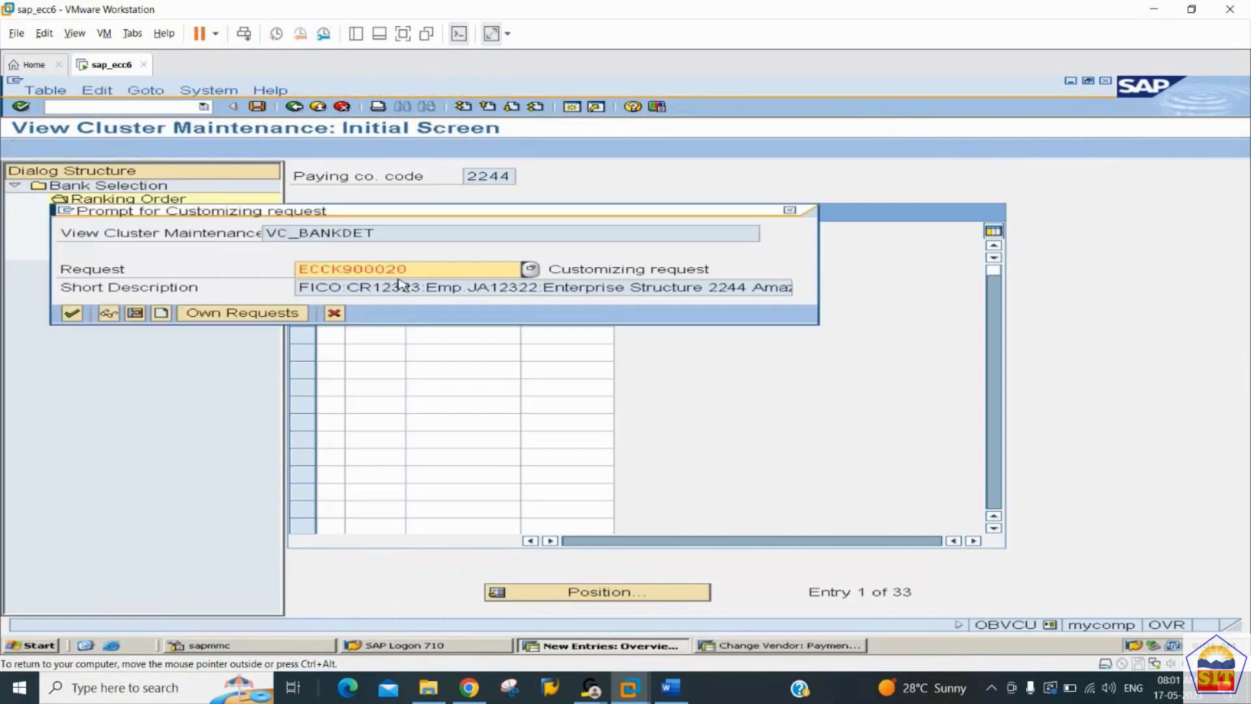
pyautogui.press('Return')
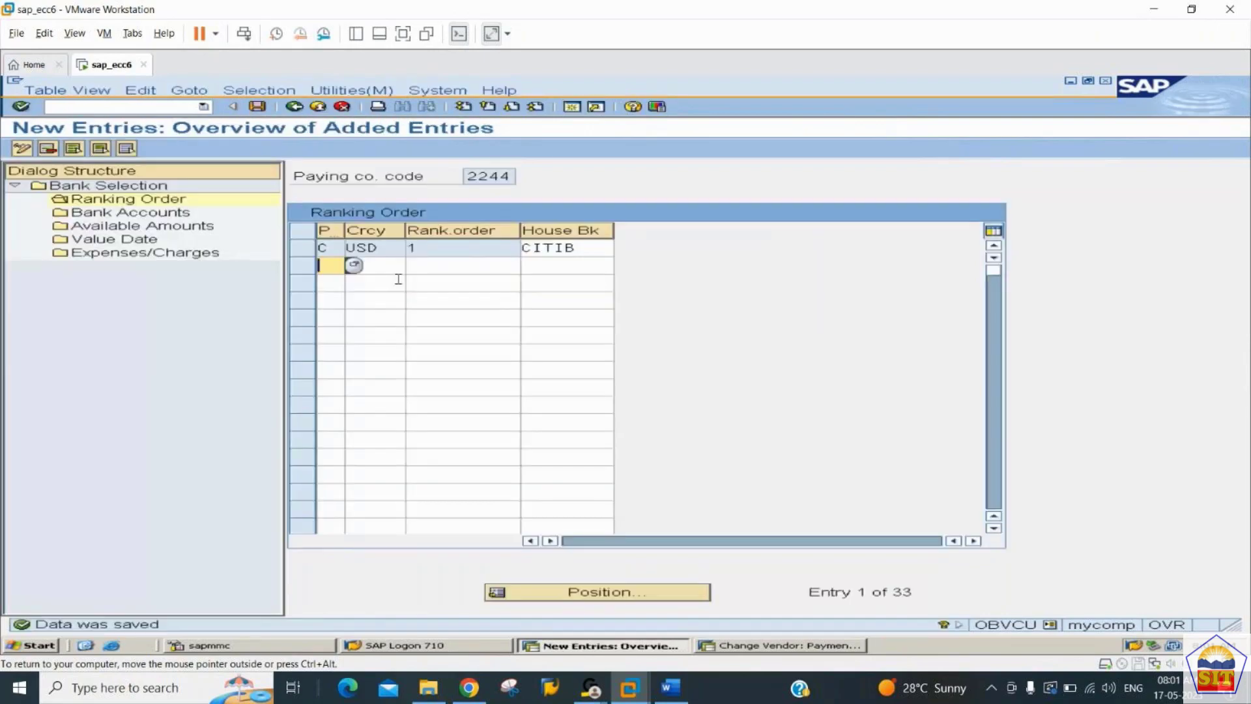
# Step: Add a second ranking order entry for payment method C with no currency, rank order 2 and house bank CITIB
pyautogui.click(303, 249)
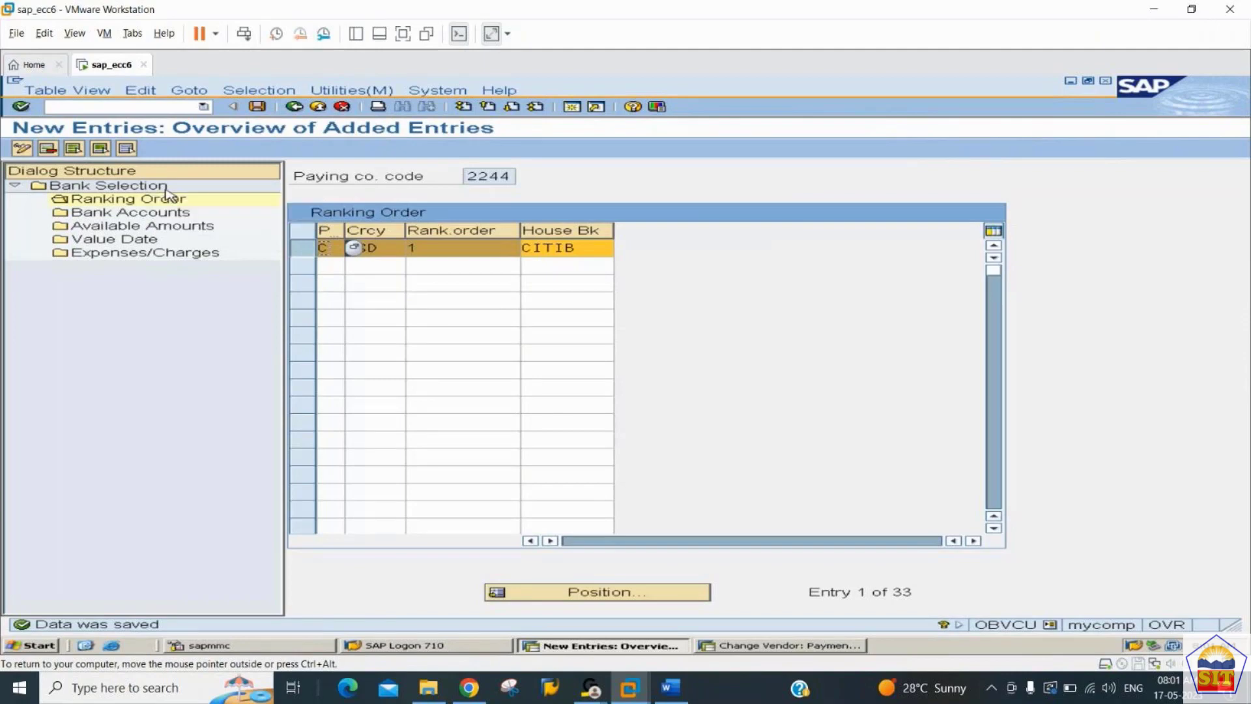
pyautogui.click(328, 267)
pyautogui.write('C')
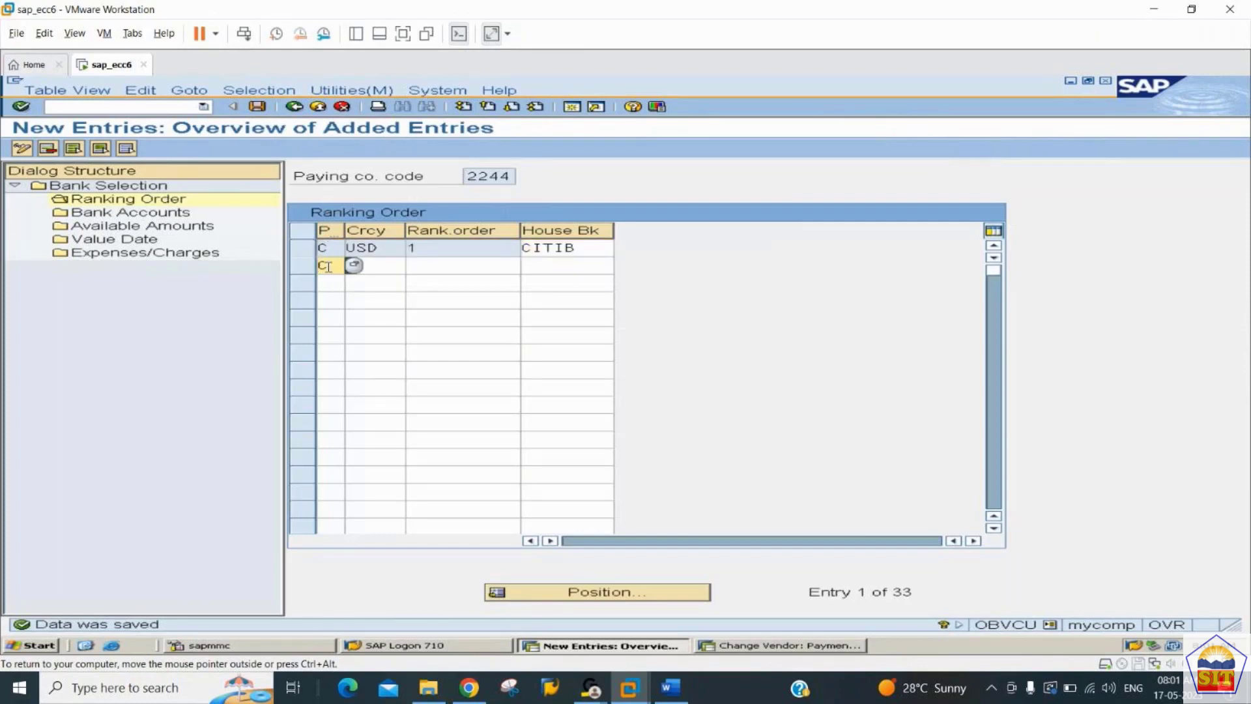
pyautogui.press('Tab')
pyautogui.write('2')
pyautogui.press('Tab')
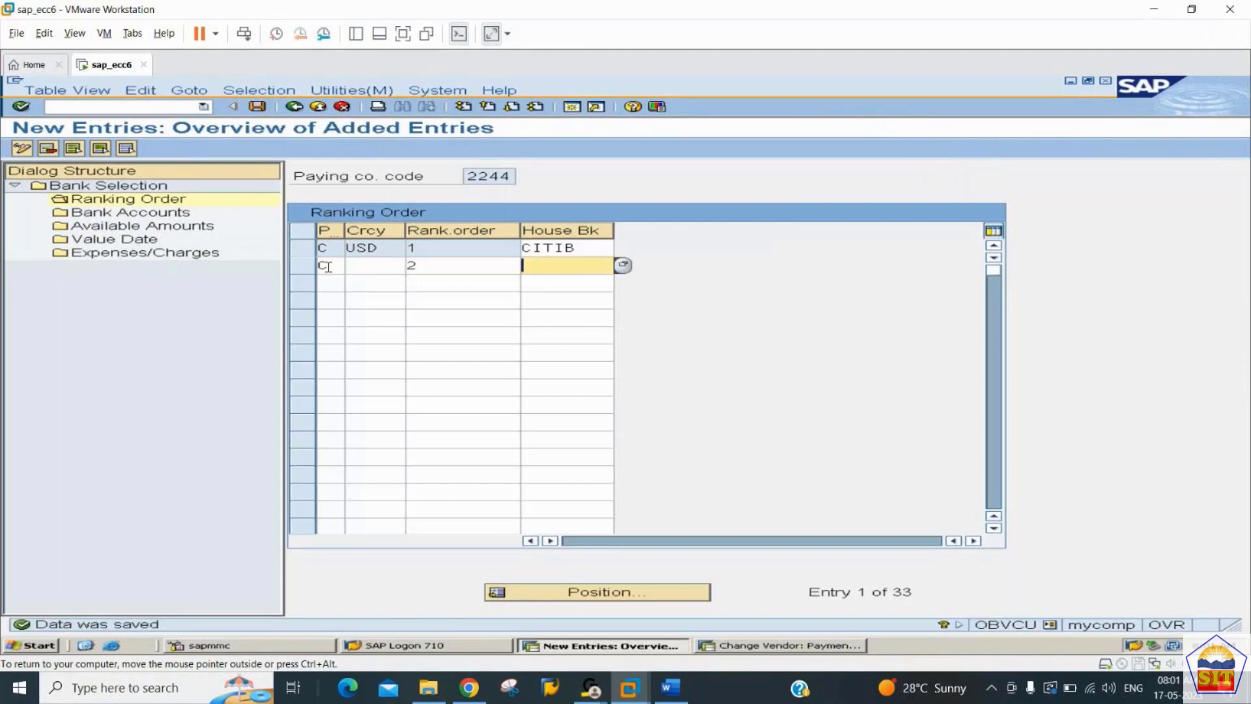
pyautogui.press('Down')
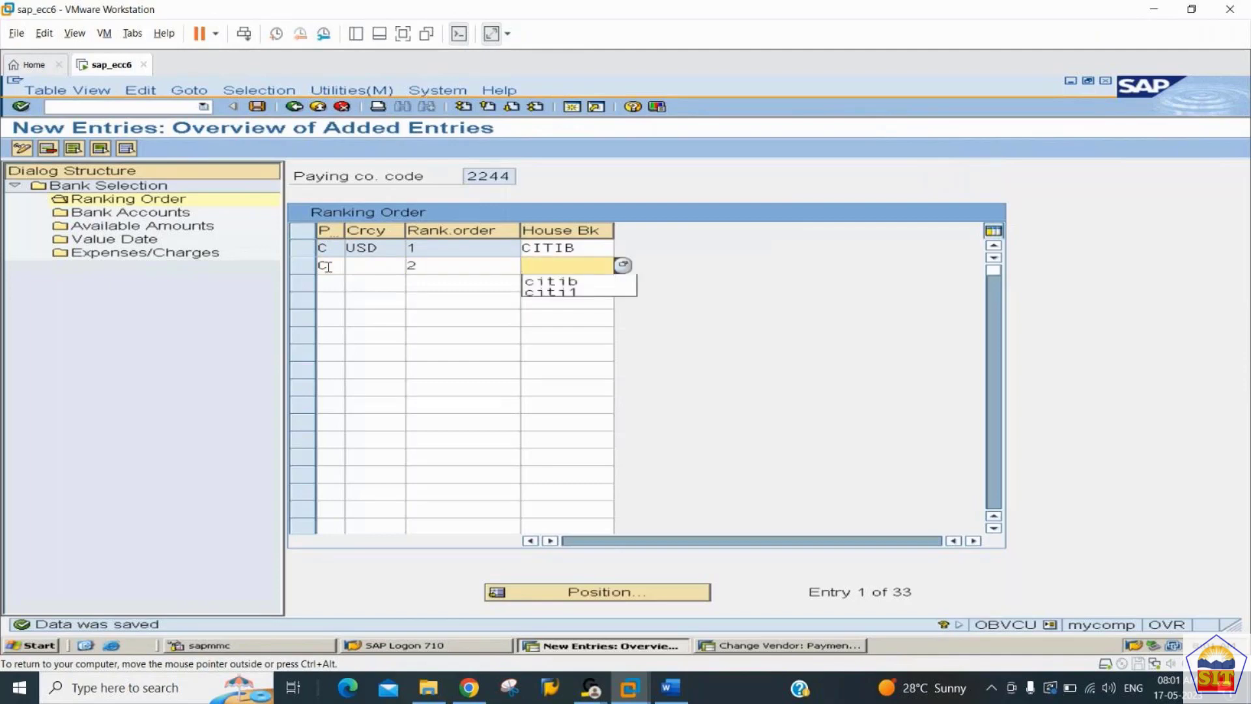
pyautogui.press('Down')
pyautogui.press('Return')
pyautogui.press('Return')
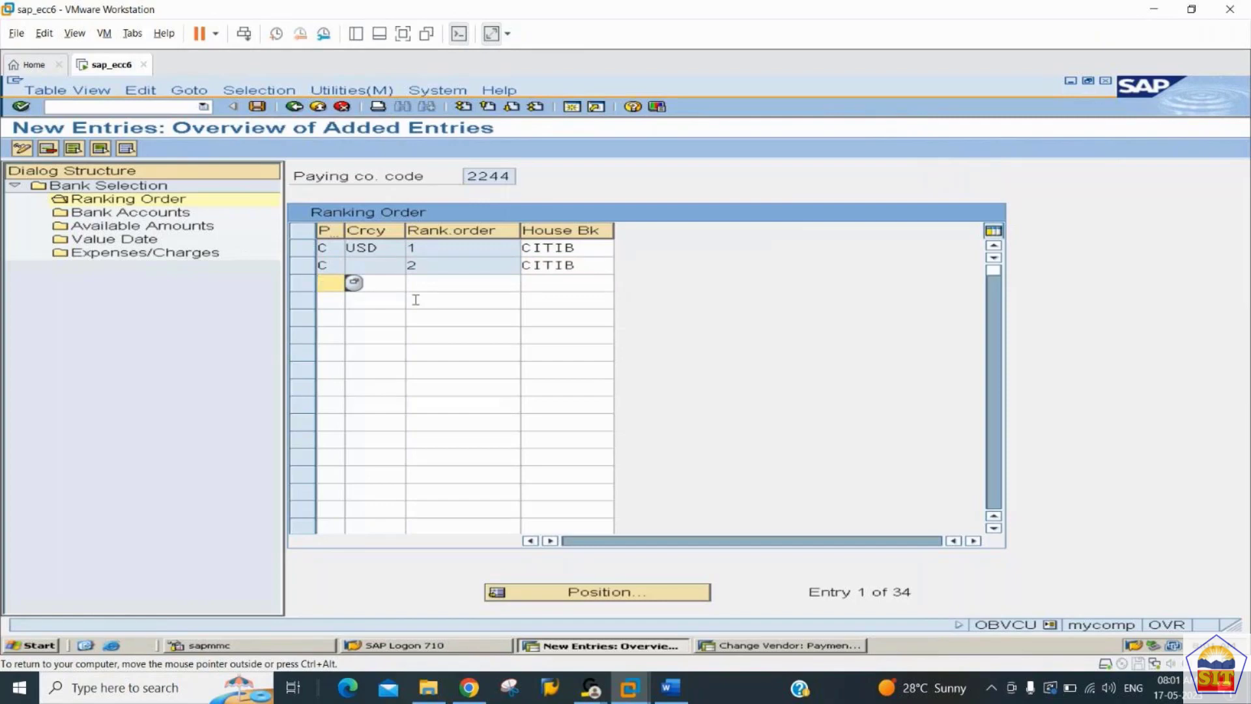
# Step: Delete the ranking order entry with rank 2 and save the ranking order
pyautogui.click(448, 266)
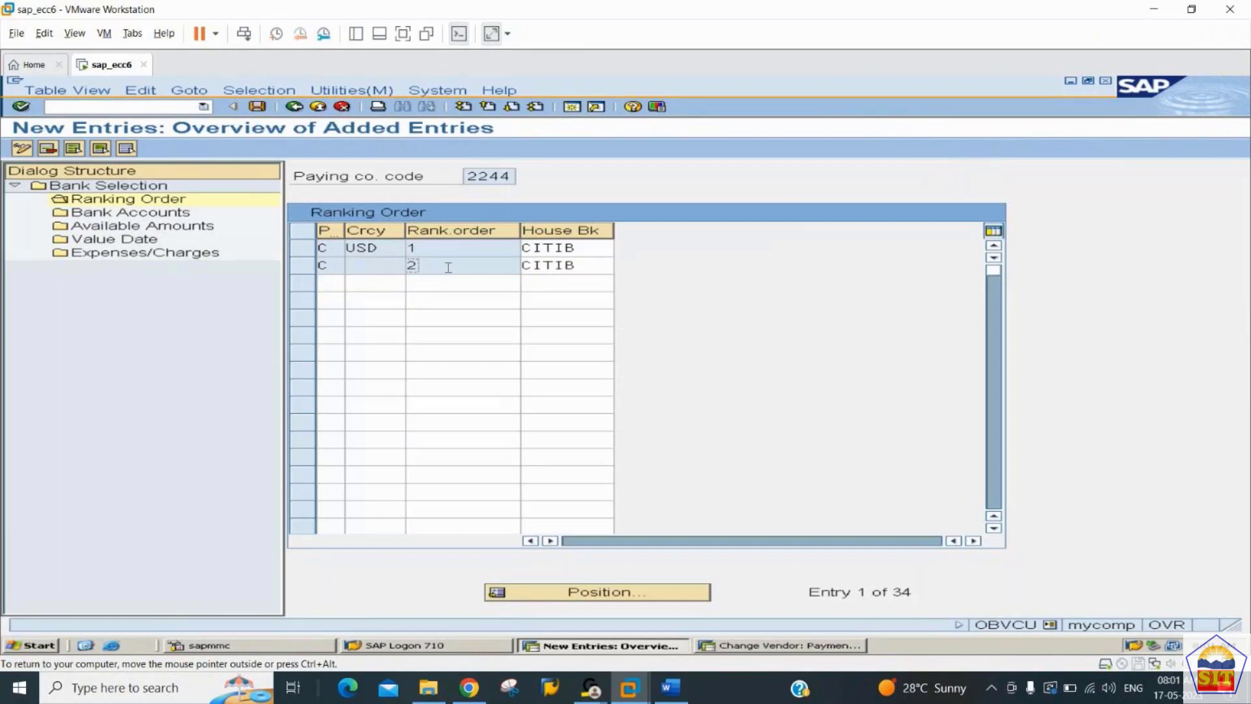
pyautogui.click(302, 269)
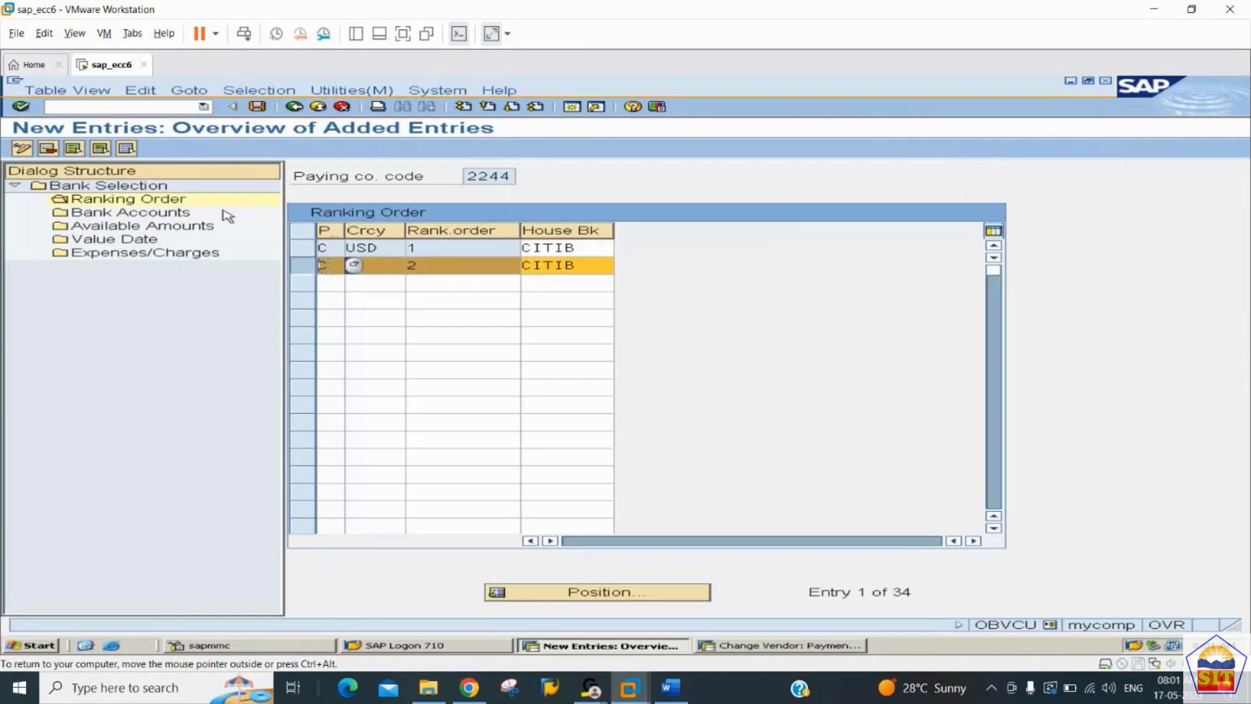
pyautogui.click(75, 149)
pyautogui.hotkey('ctrl', 's')
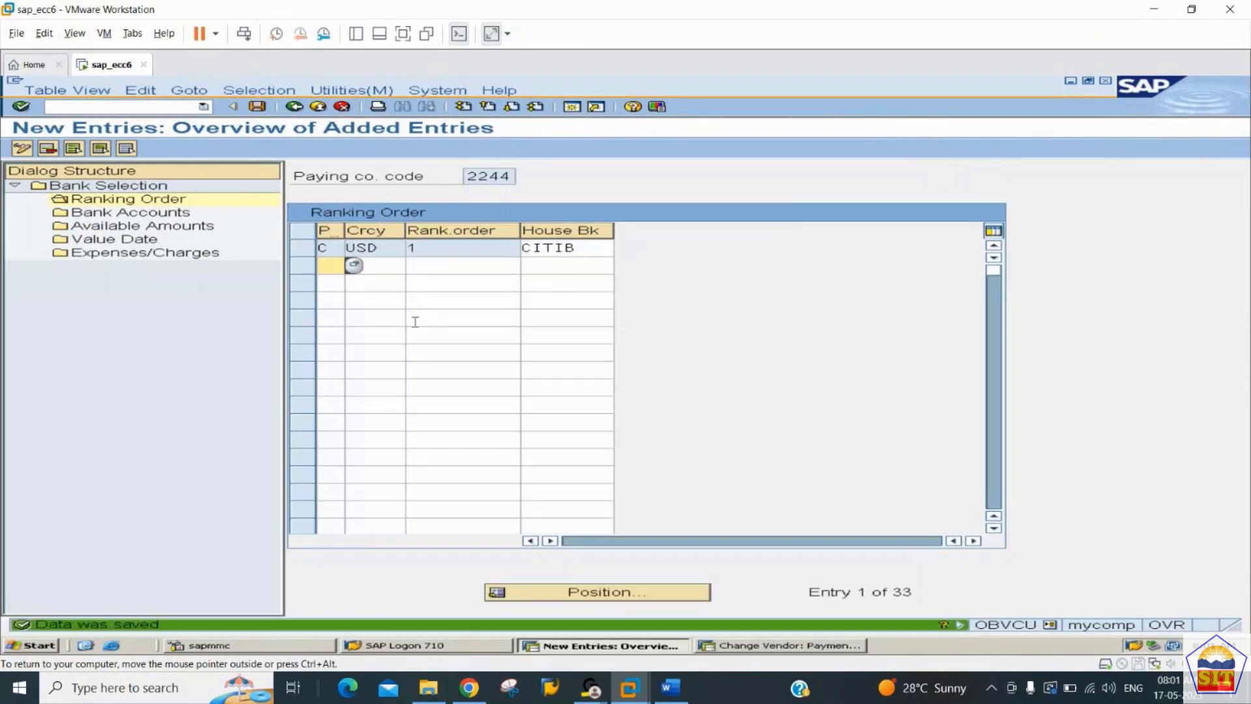
# Step: Add a new bank accounts entry for paying company code 2244 with house bank CITIB, payment method C and currency USD
pyautogui.doubleClick(125, 215)
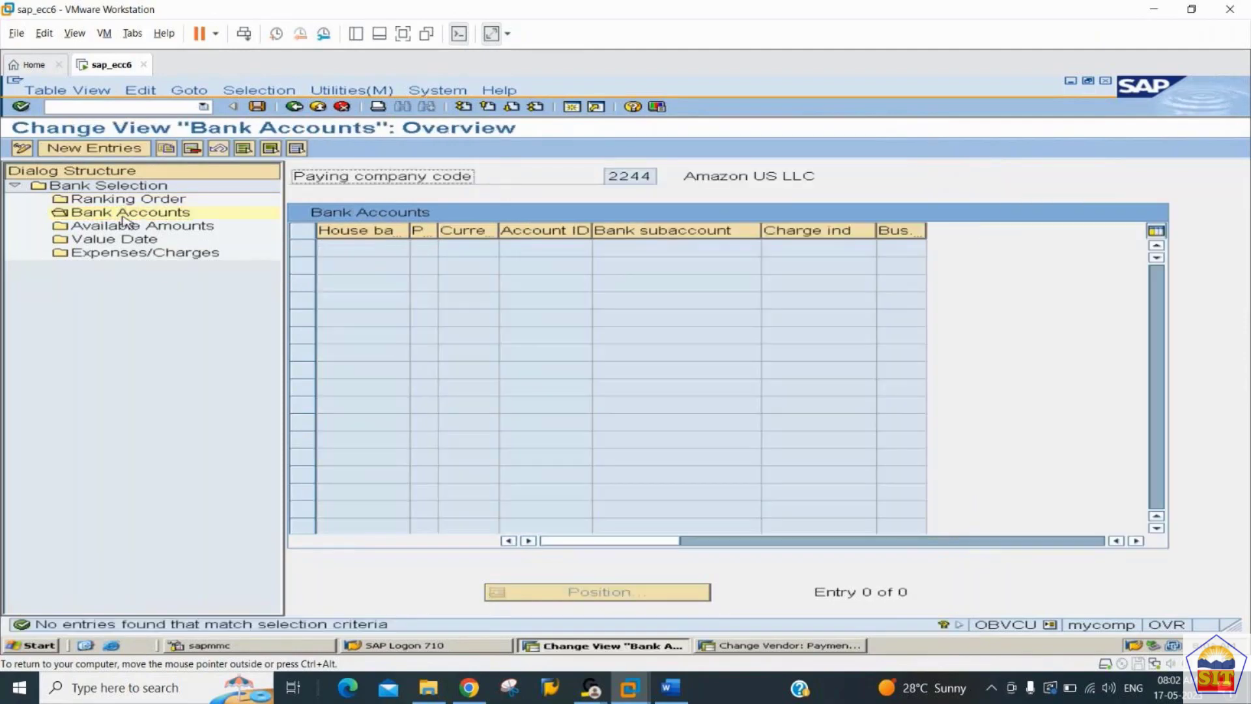
pyautogui.click(93, 149)
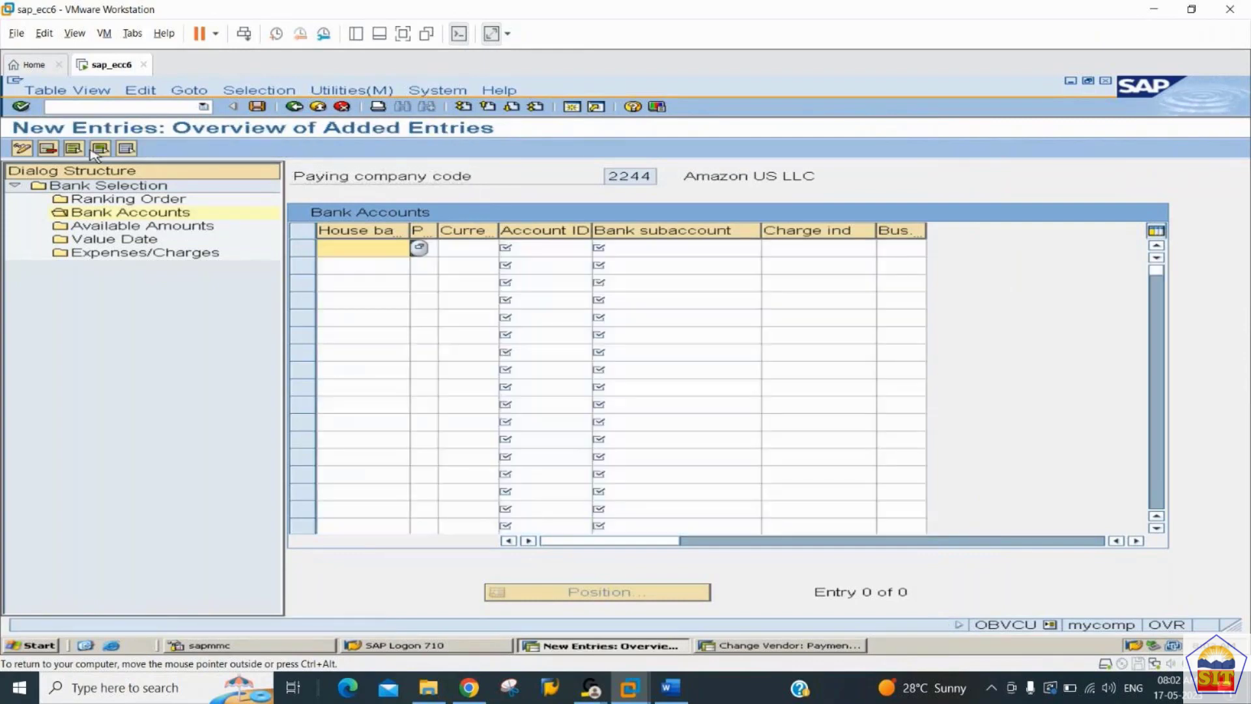
pyautogui.write('citib')
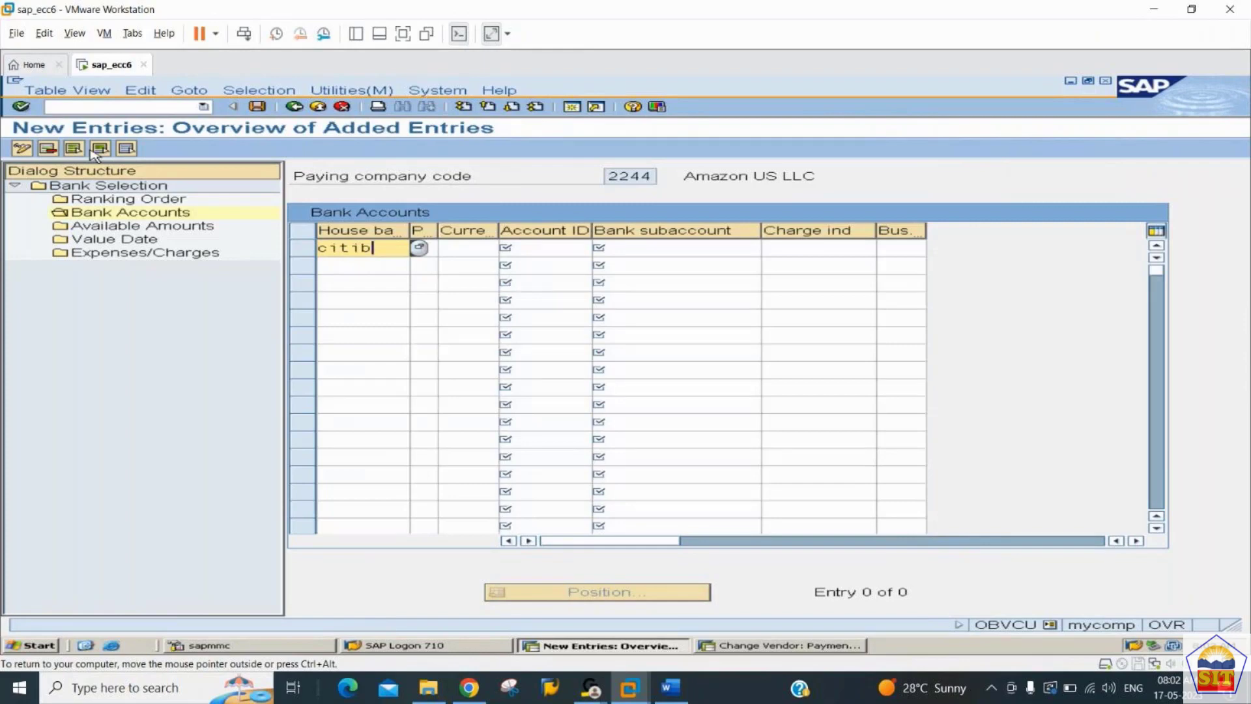
pyautogui.press('Tab')
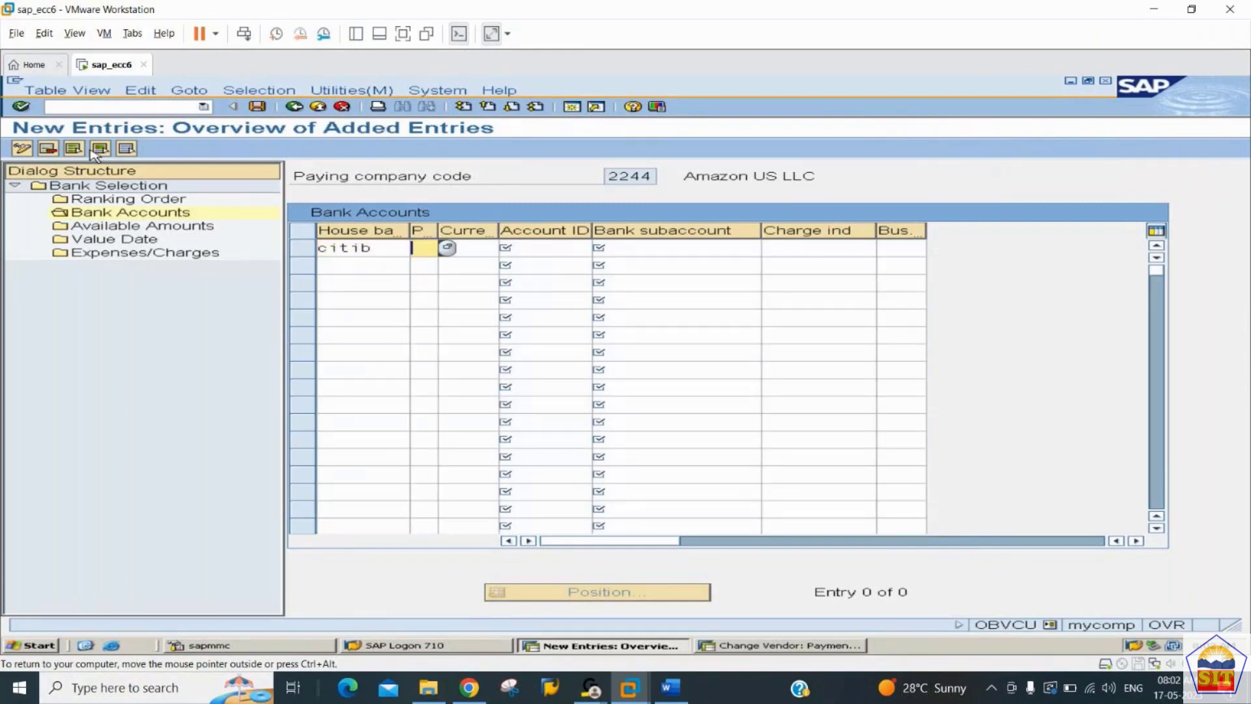
pyautogui.write('C')
pyautogui.press('Tab')
pyautogui.write('usd')
pyautogui.press('Tab')
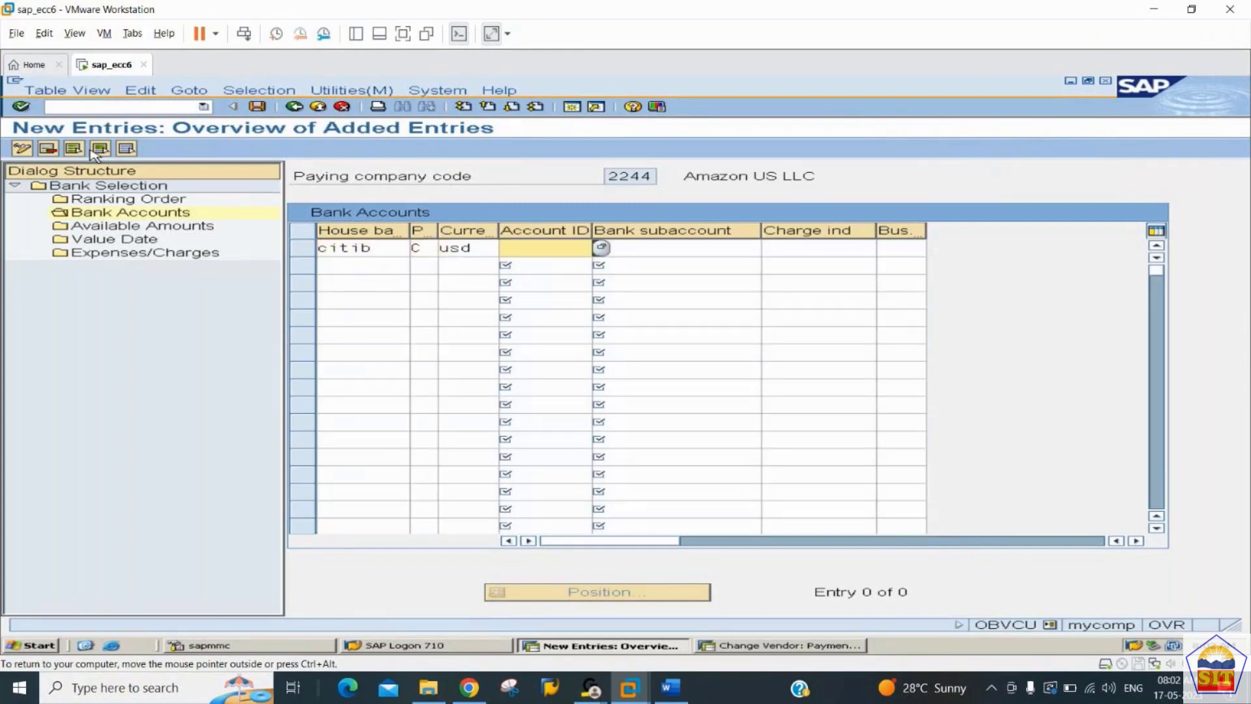
# Step: Assign account ID 00001 and bank subaccount 200101 to the CITIB bank accounts entry and save it
pyautogui.write('00001')
pyautogui.press('Tab')
pyautogui.write('200101')
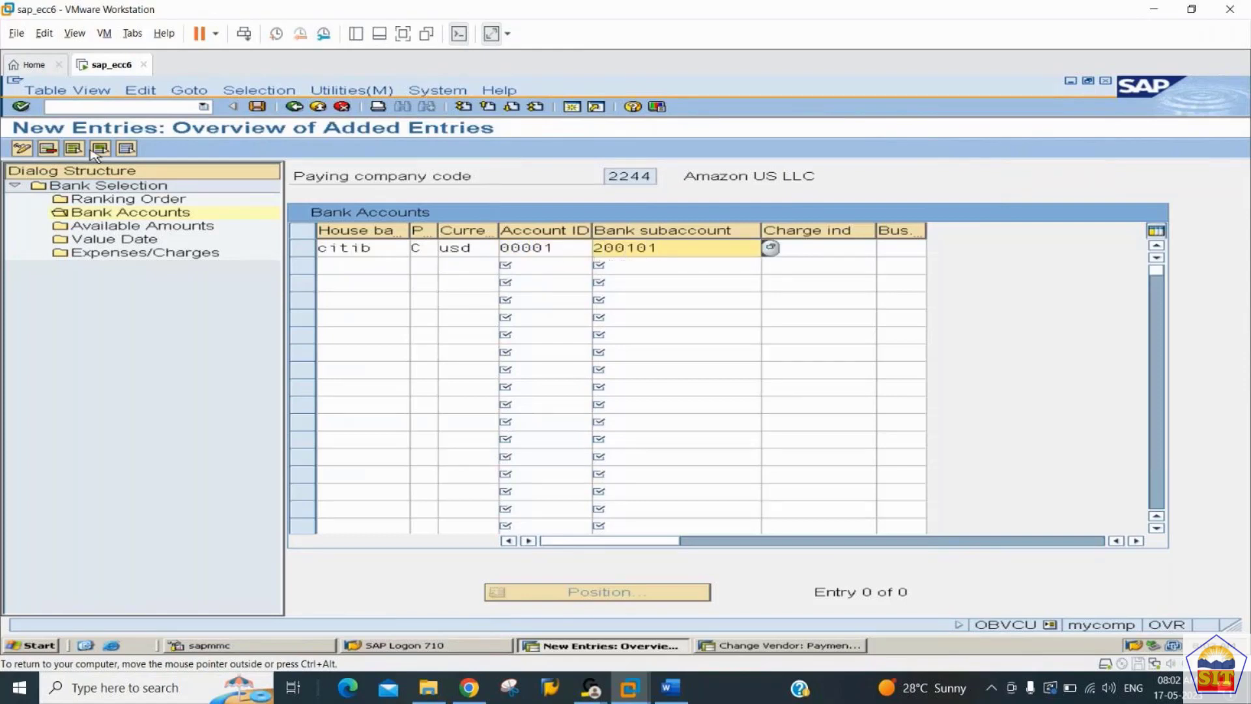
pyautogui.press('Return')
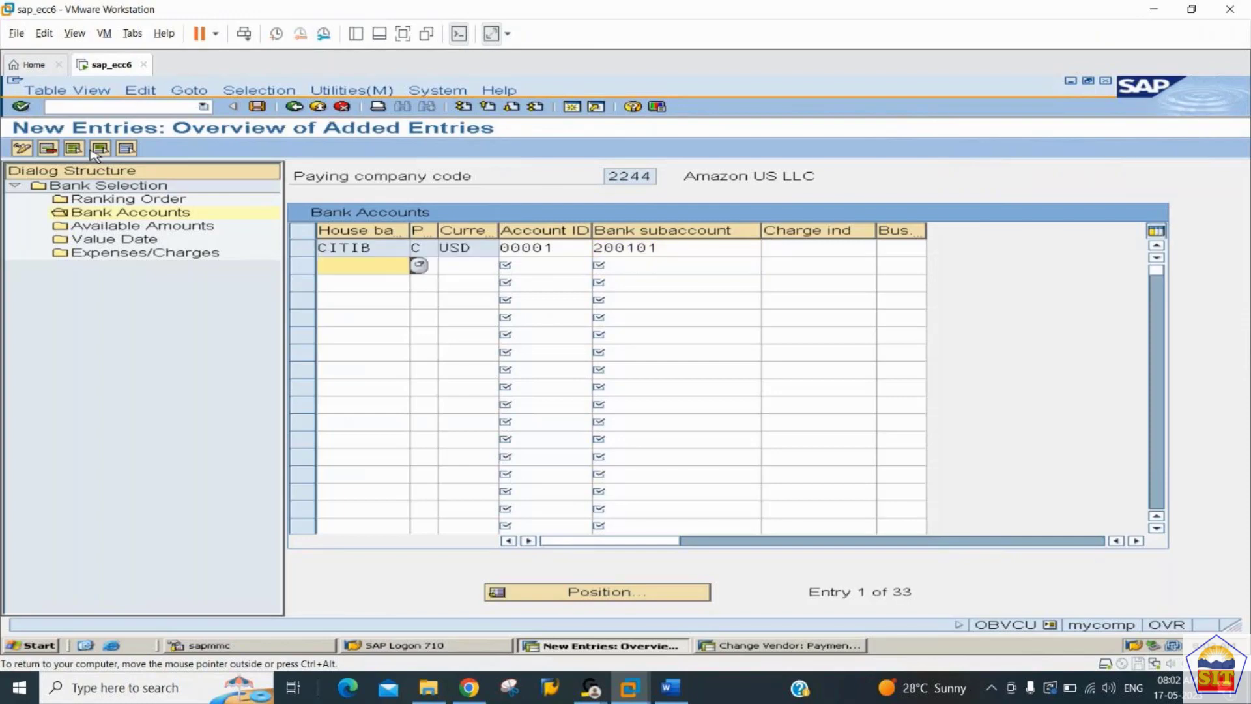
pyautogui.hotkey('ctrl', 's')
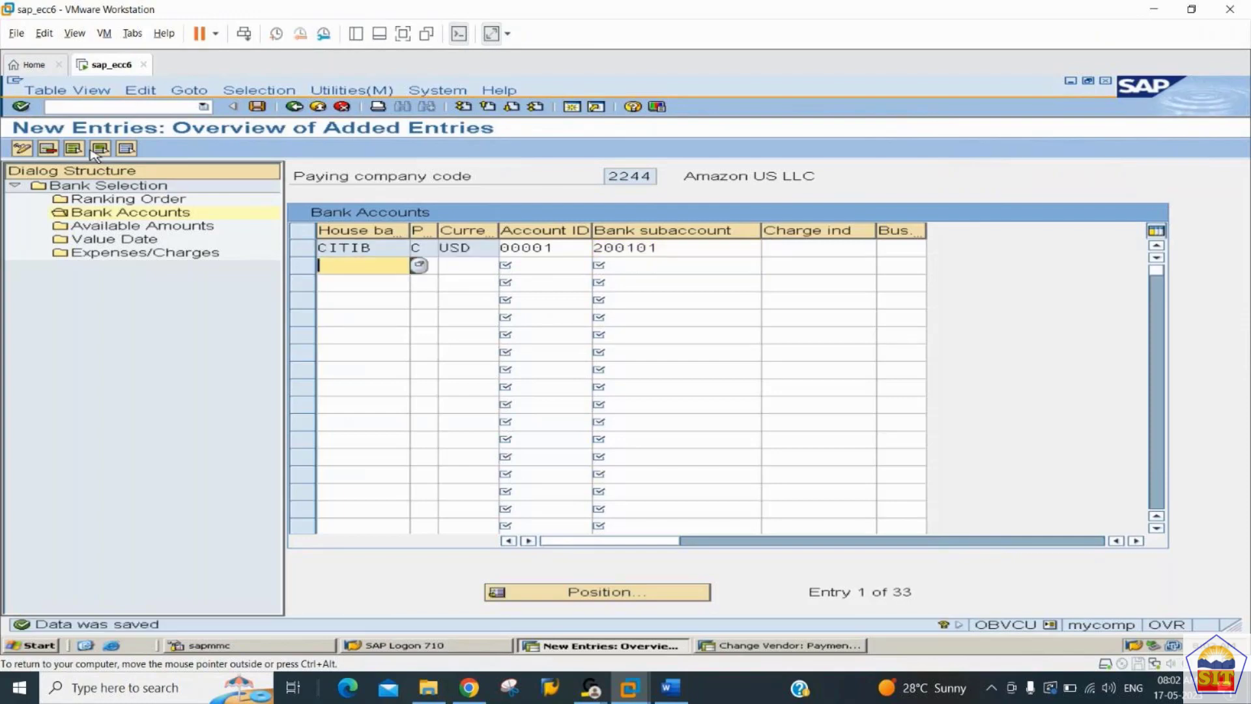
# Step: Add a new available amounts entry for house bank CITIB with account ID 00001
pyautogui.doubleClick(151, 228)
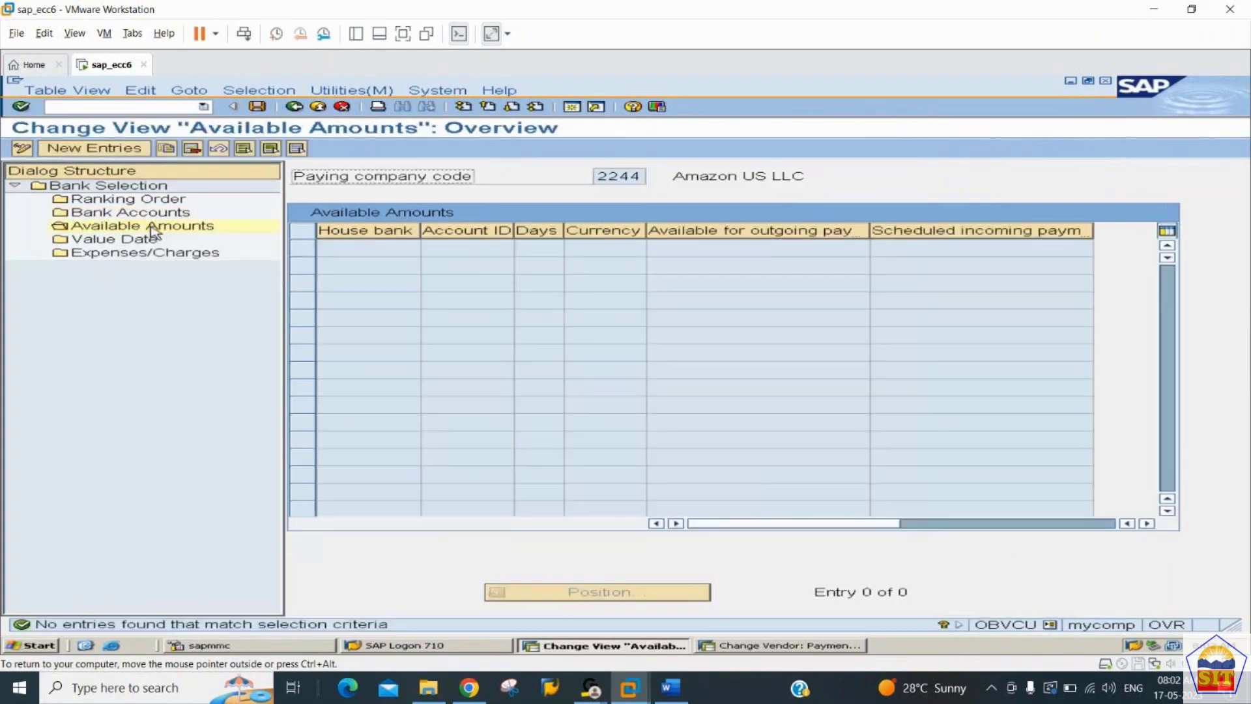
pyautogui.click(112, 147)
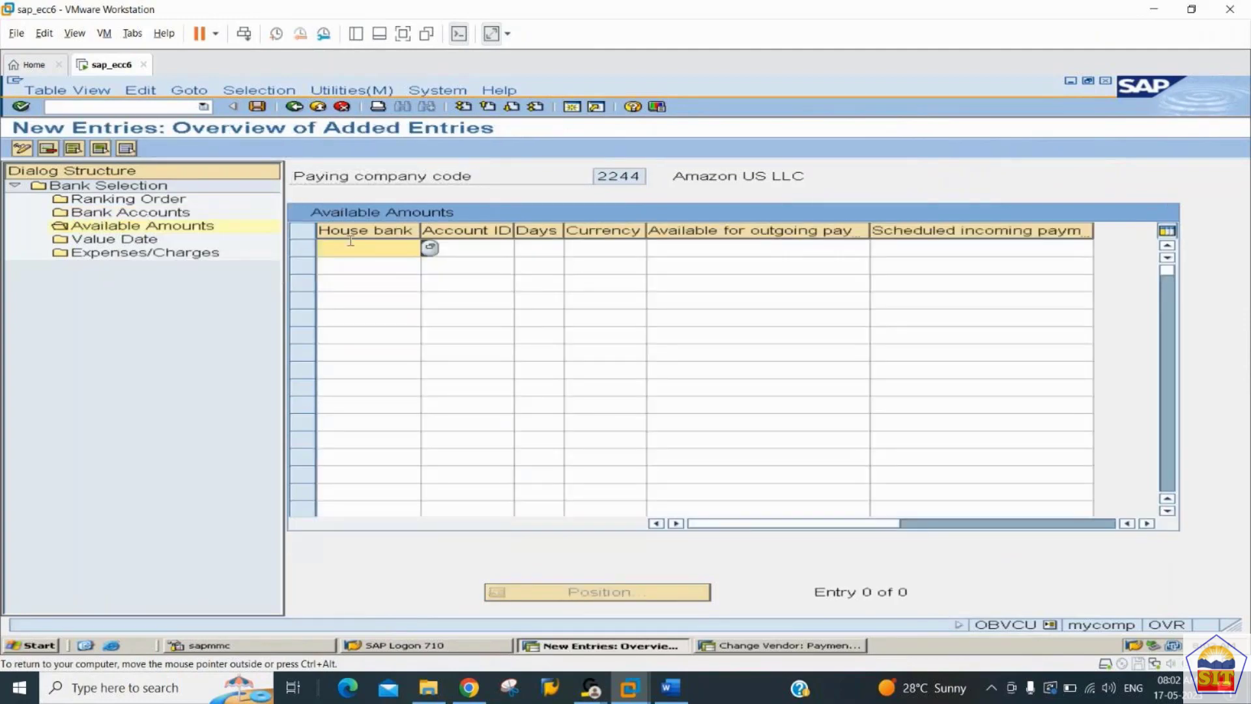
pyautogui.write('c')
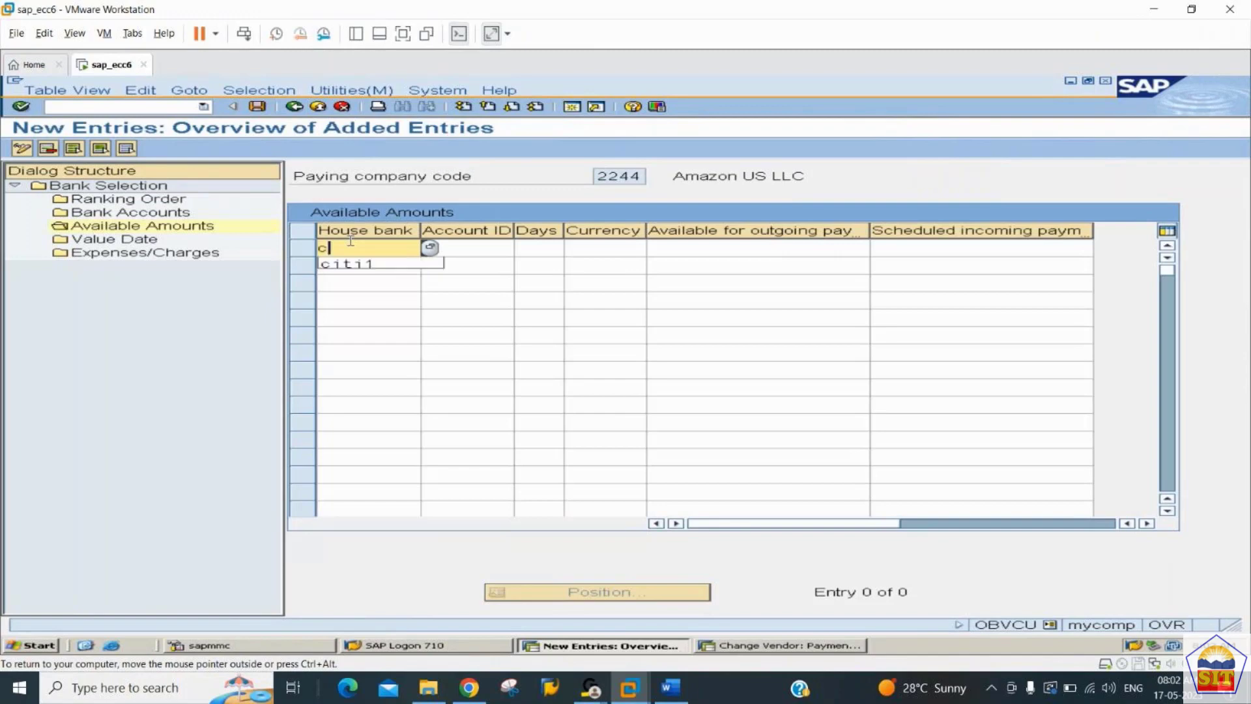
pyautogui.write('itib')
pyautogui.press('Tab')
pyautogui.write('00001')
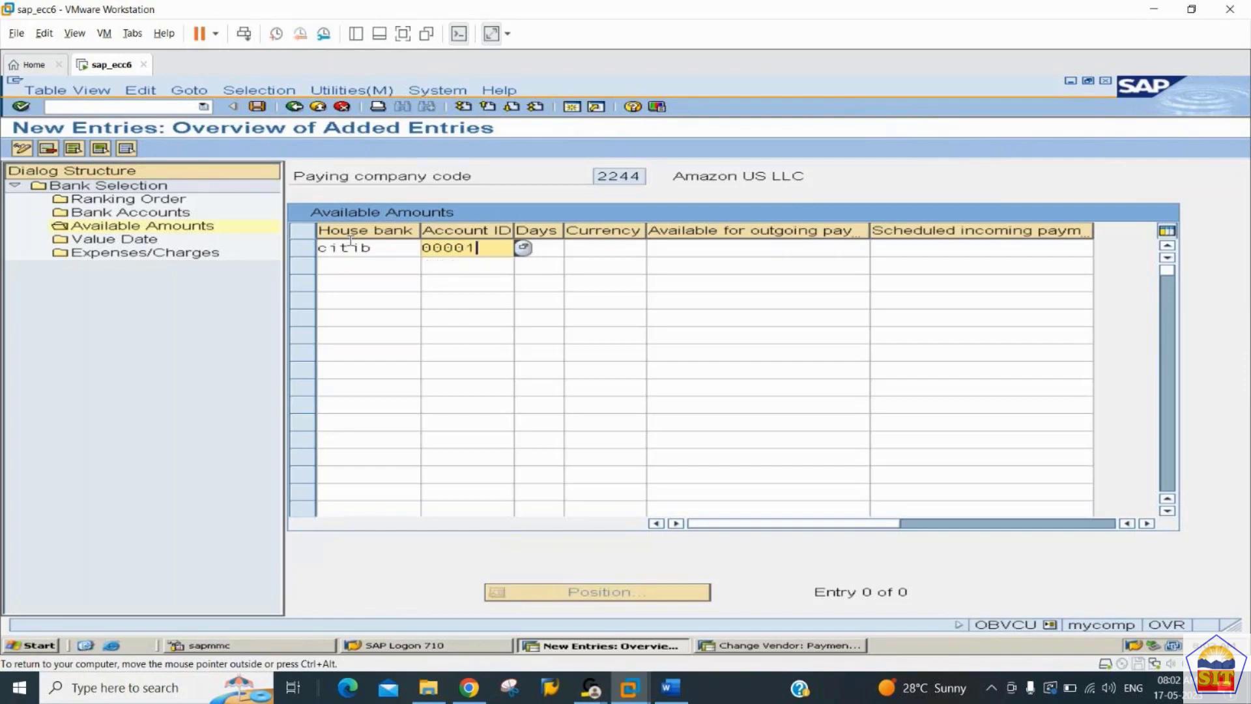
pyautogui.press('Tab')
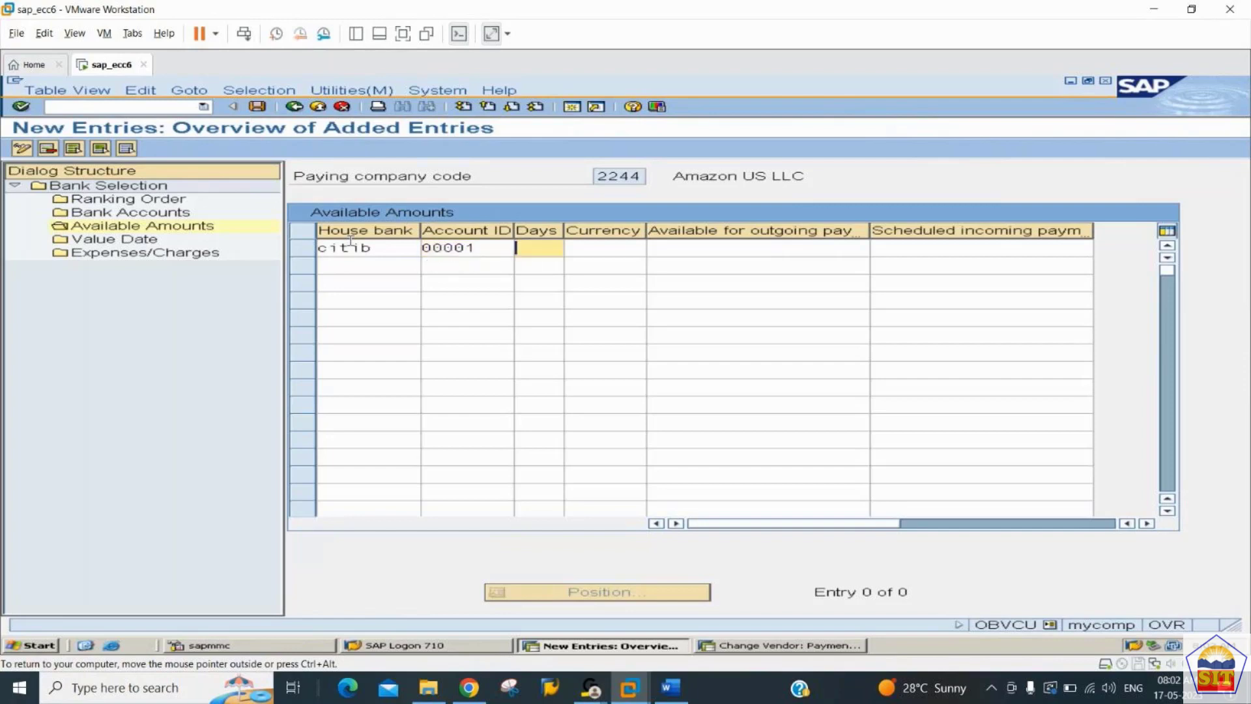
# Step: Set the available amounts entry to 999 days, currency USD and 999999999 available for outgoing payments, and save it
pyautogui.write('999')
pyautogui.press('Tab')
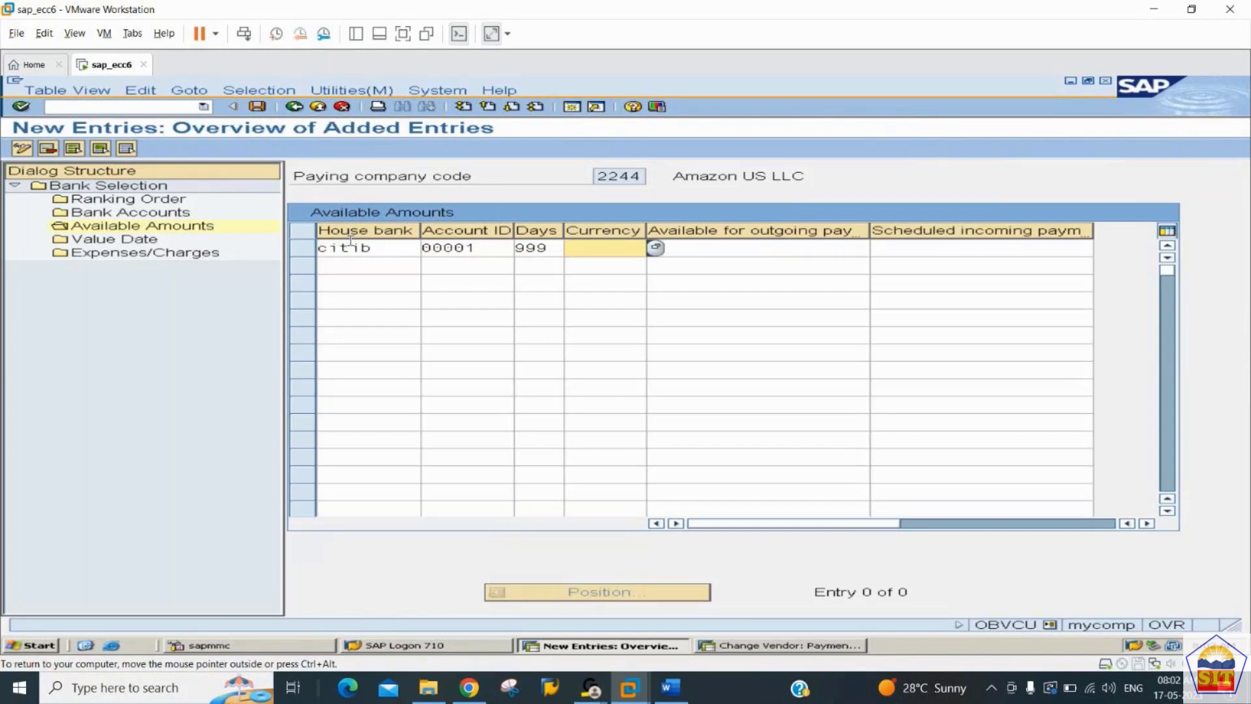
pyautogui.write('usd')
pyautogui.press('Tab')
pyautogui.write('999')
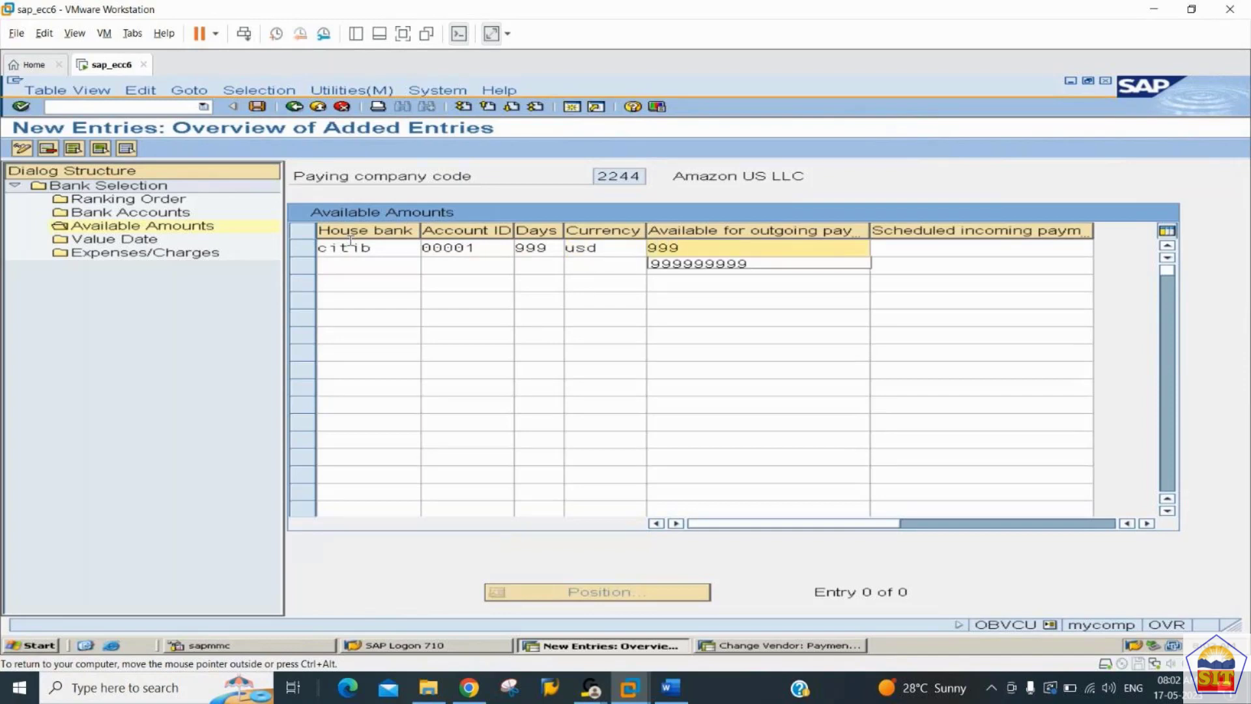
pyautogui.press('Down')
pyautogui.press('Return')
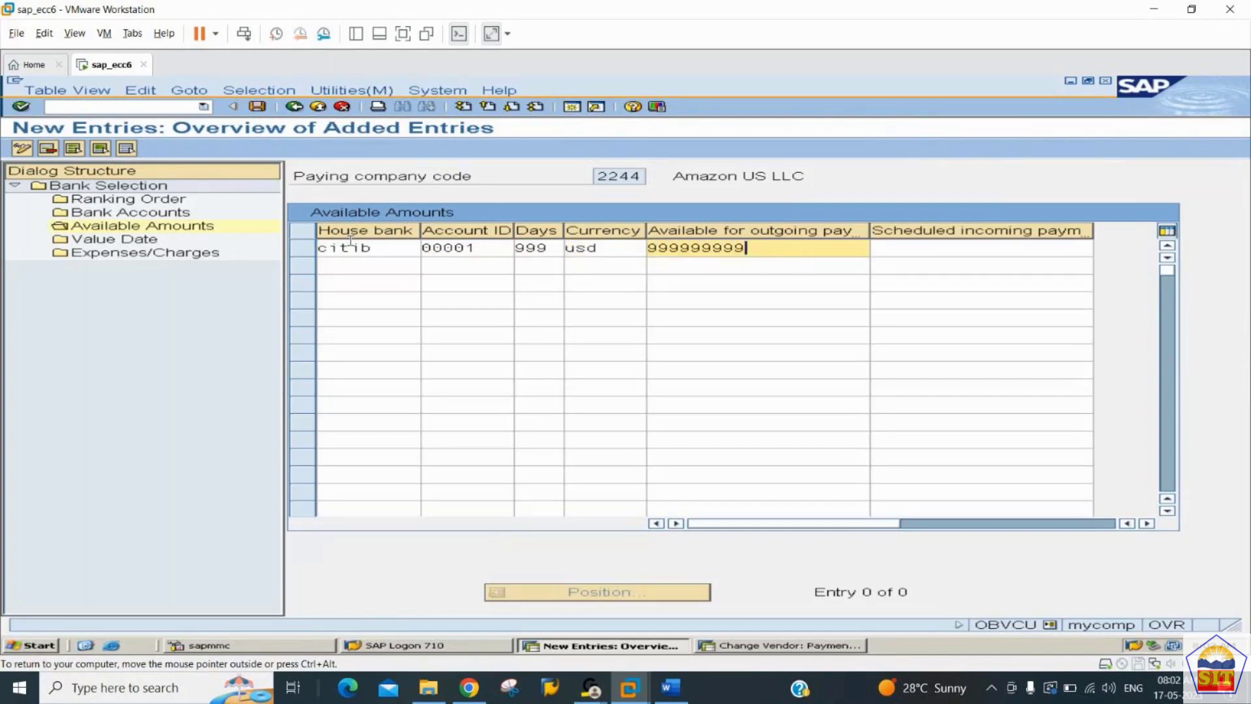
pyautogui.press('Return')
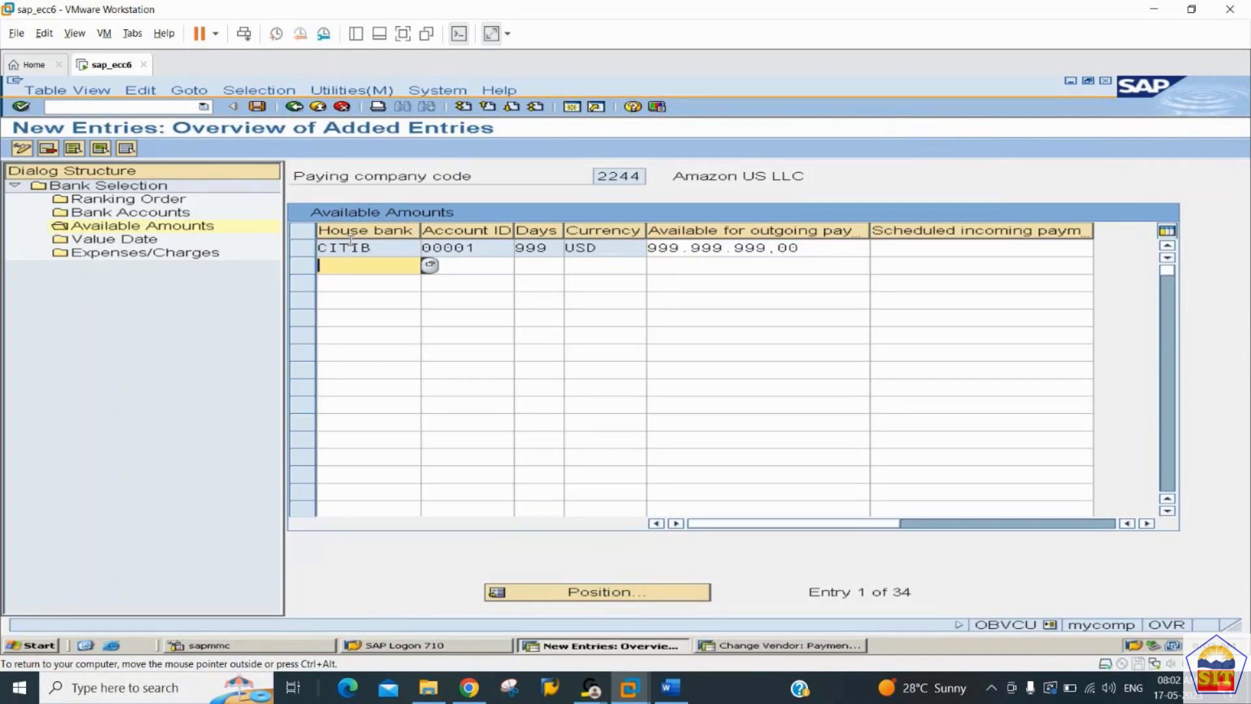
pyautogui.hotkey('ctrl', 's')
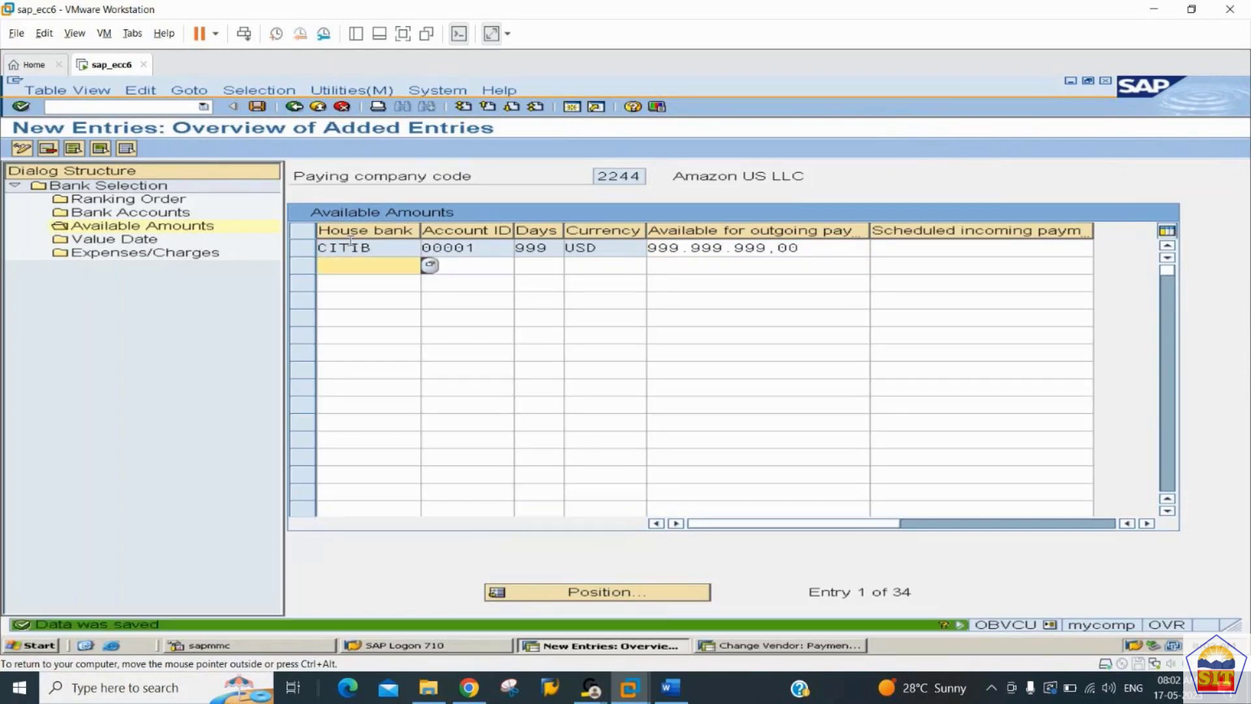
# Step: Leave the bank selection and check the G/L account assigned to the CITIB bank account in the house banks of company code 2244
pyautogui.click(301, 111)
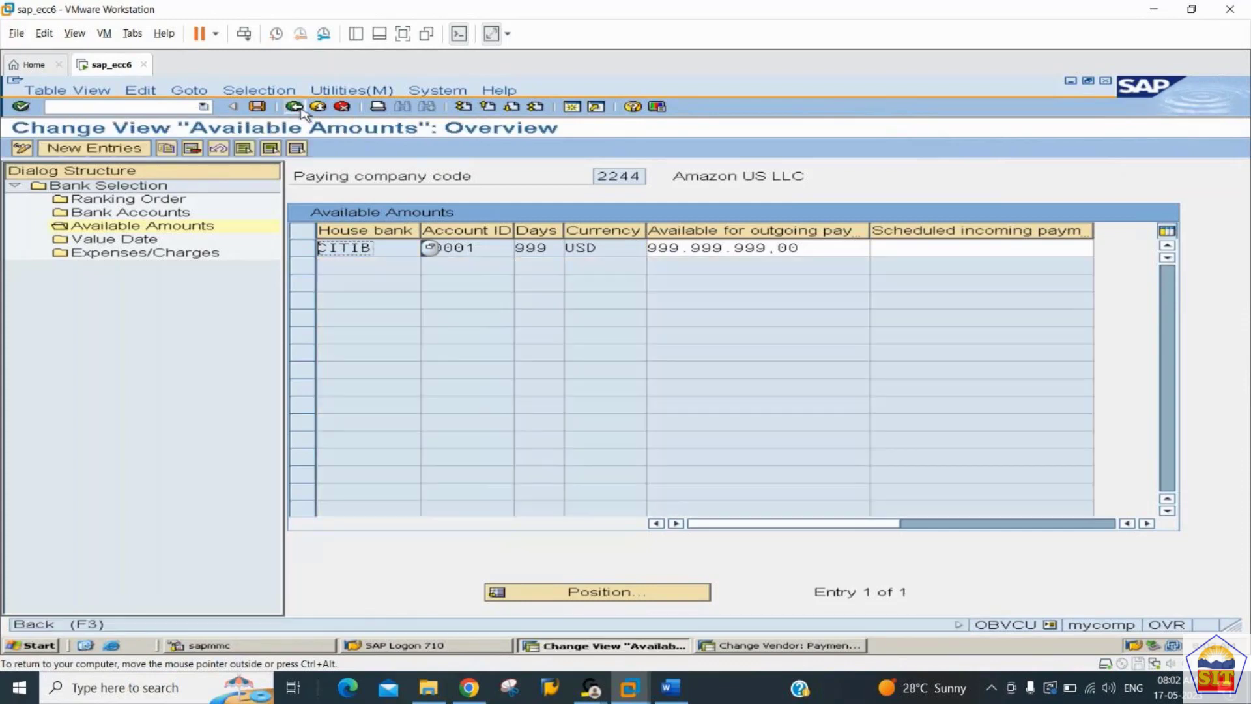
pyautogui.click(302, 111)
pyautogui.click(302, 111)
pyautogui.click(212, 399)
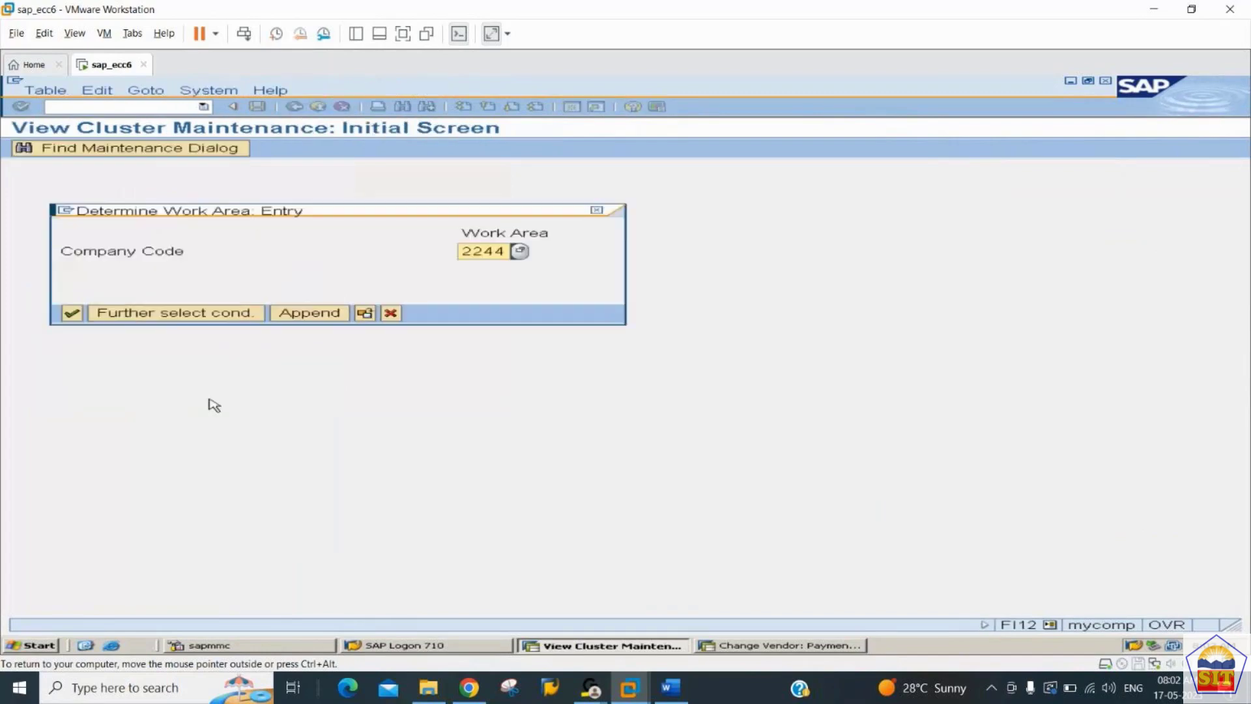
pyautogui.press('Return')
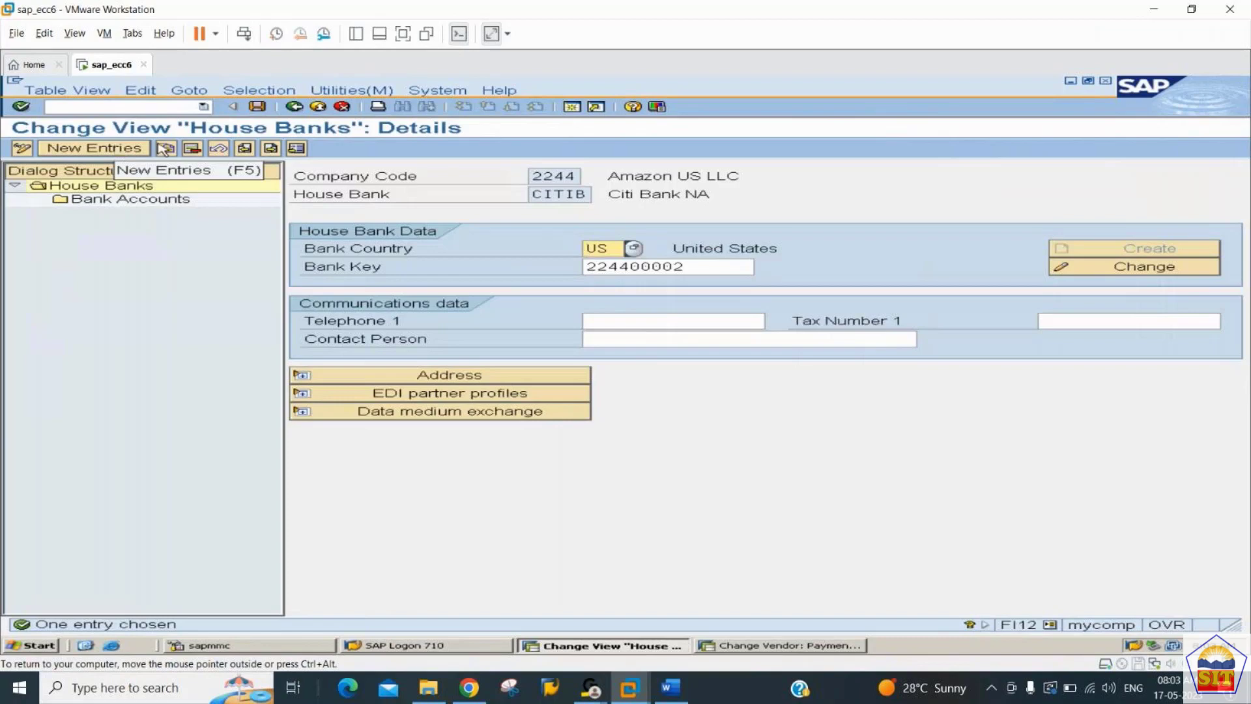
pyautogui.doubleClick(127, 199)
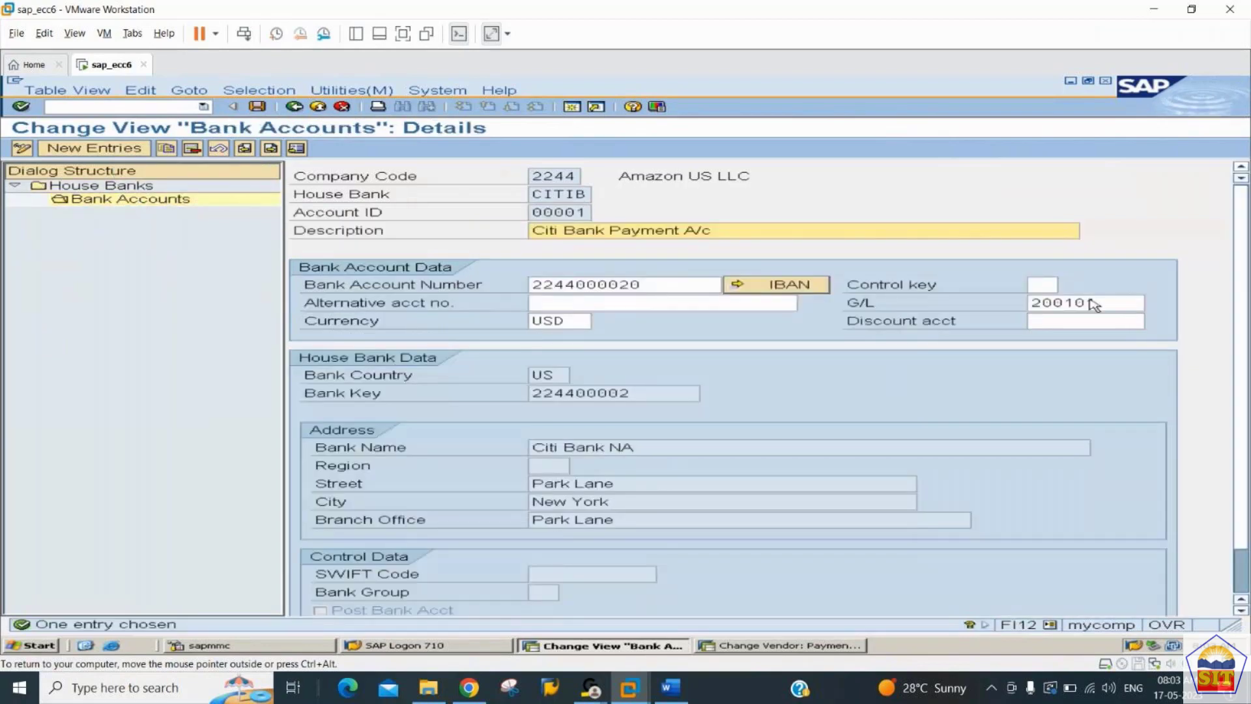
pyautogui.doubleClick(1122, 303)
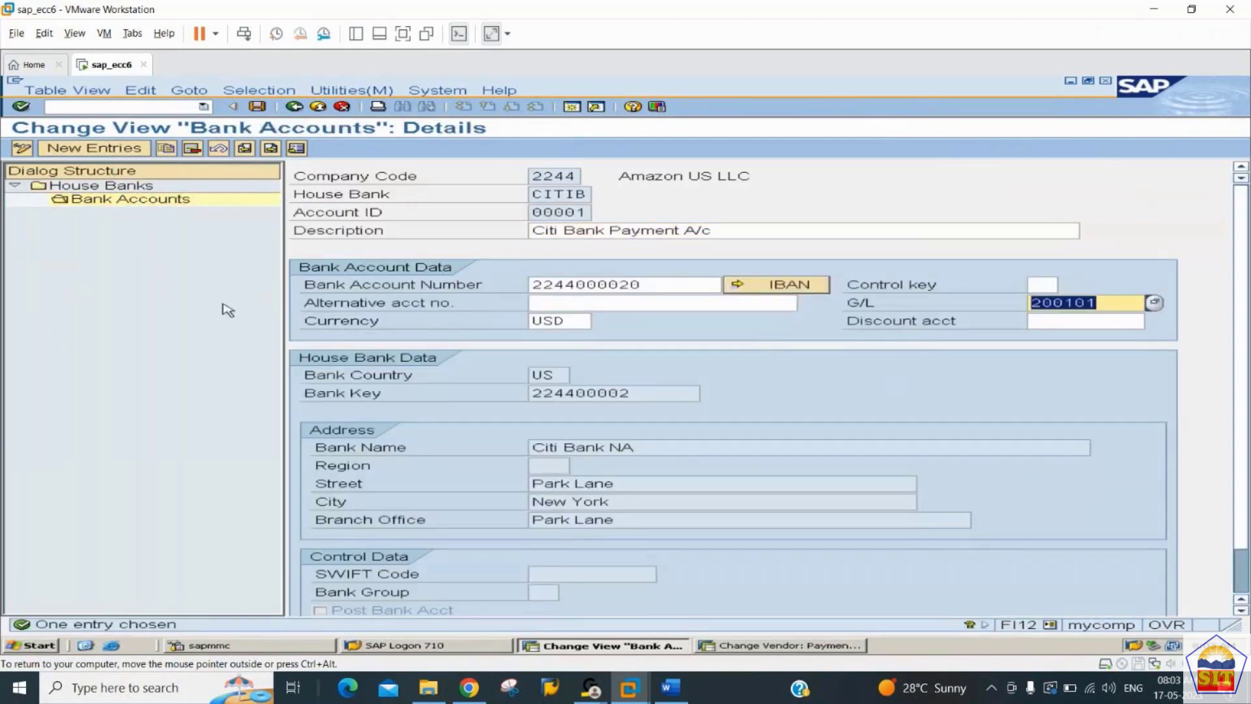
pyautogui.click(294, 106)
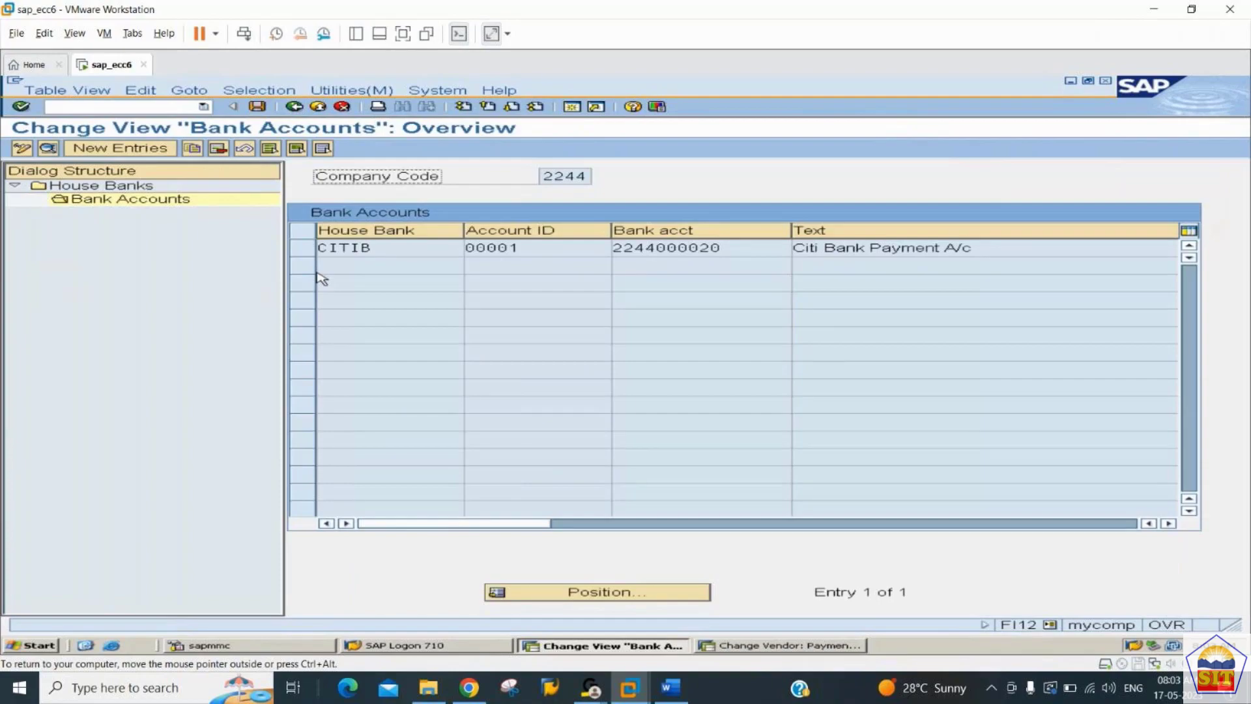
# Step: Switch to the AP configuration notes in Word and review the remaining automatic payment steps, from vendor payment method assignment to the check register
pyautogui.click(671, 687)
pyautogui.scroll(-8, 487, 477)
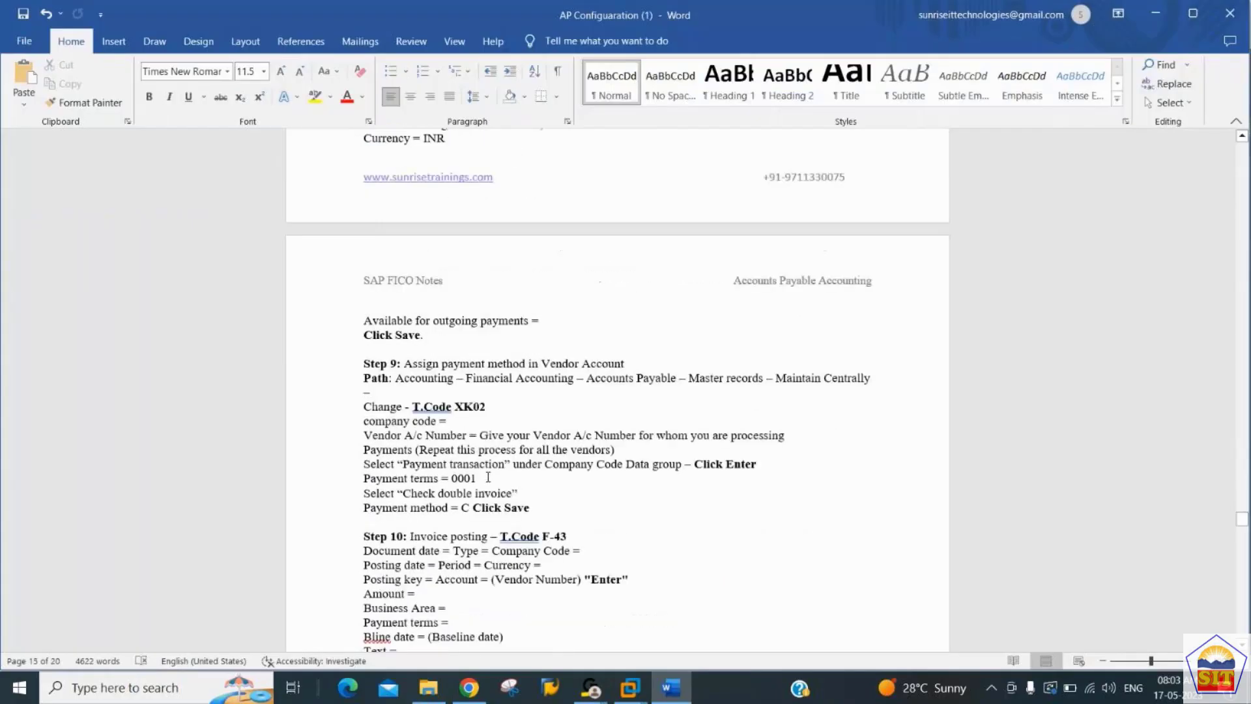
pyautogui.scroll(5, 488, 477)
pyautogui.scroll(-15, 488, 476)
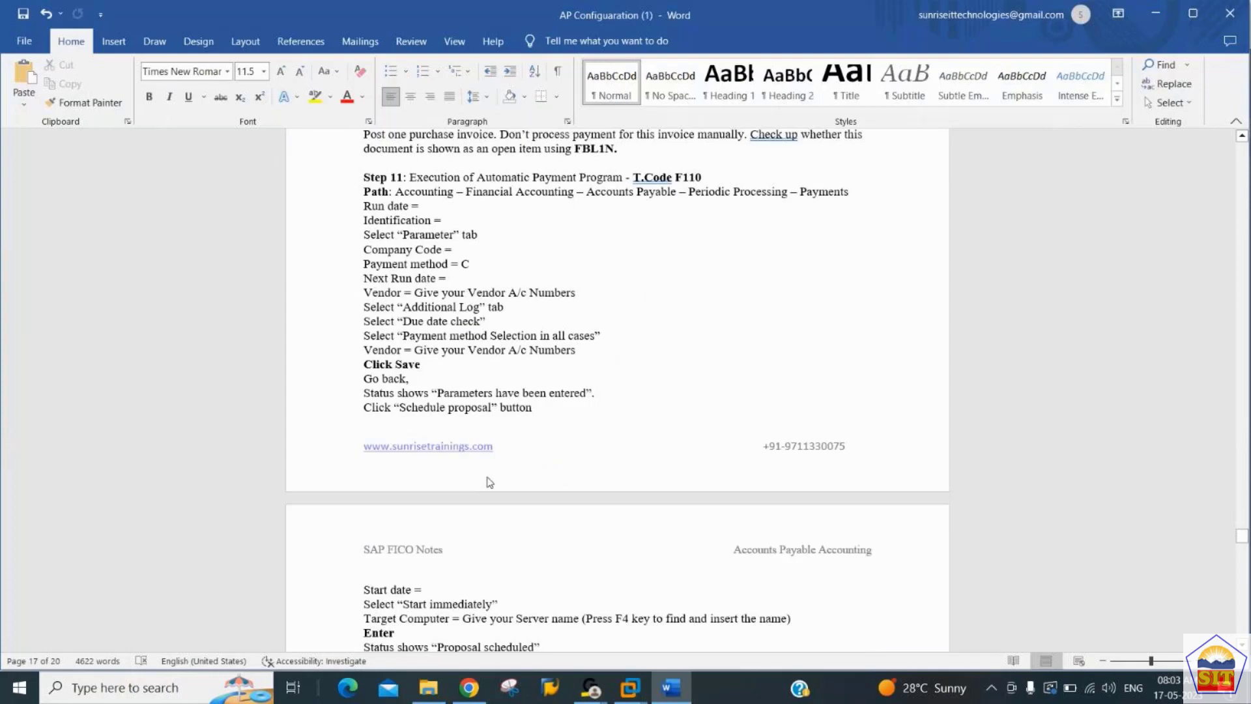
pyautogui.press('pagedown')
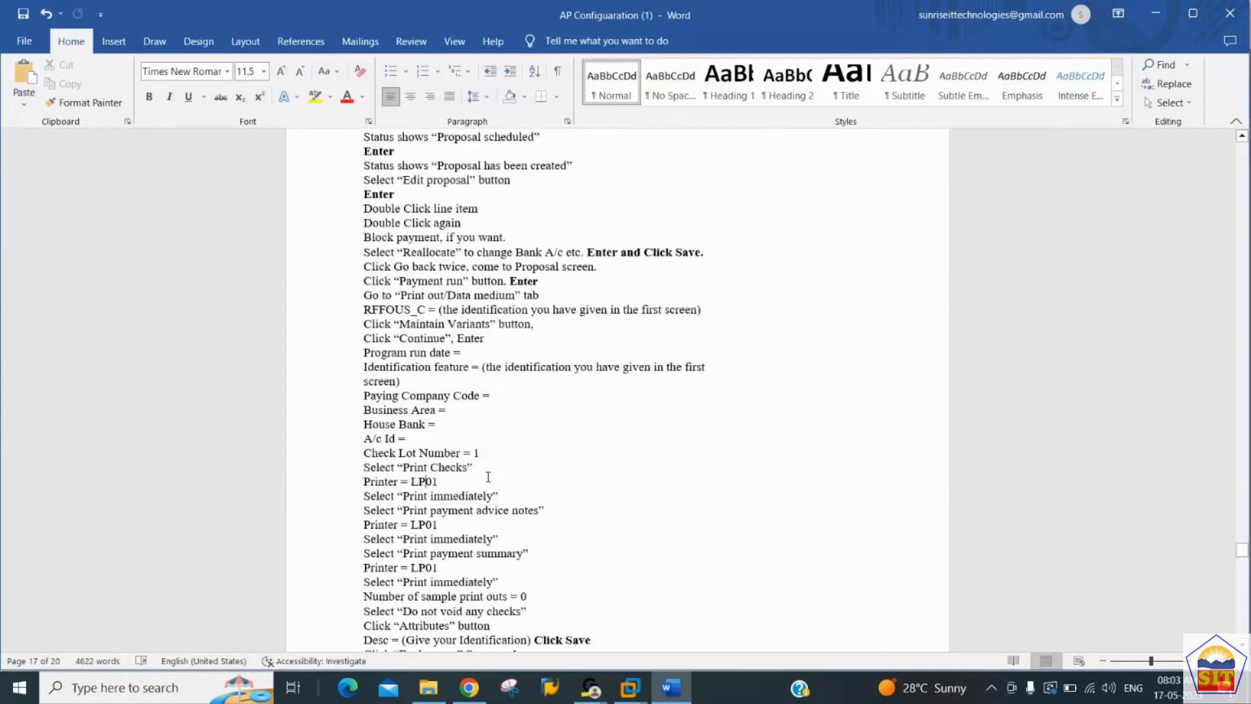
pyautogui.press('pagedown')
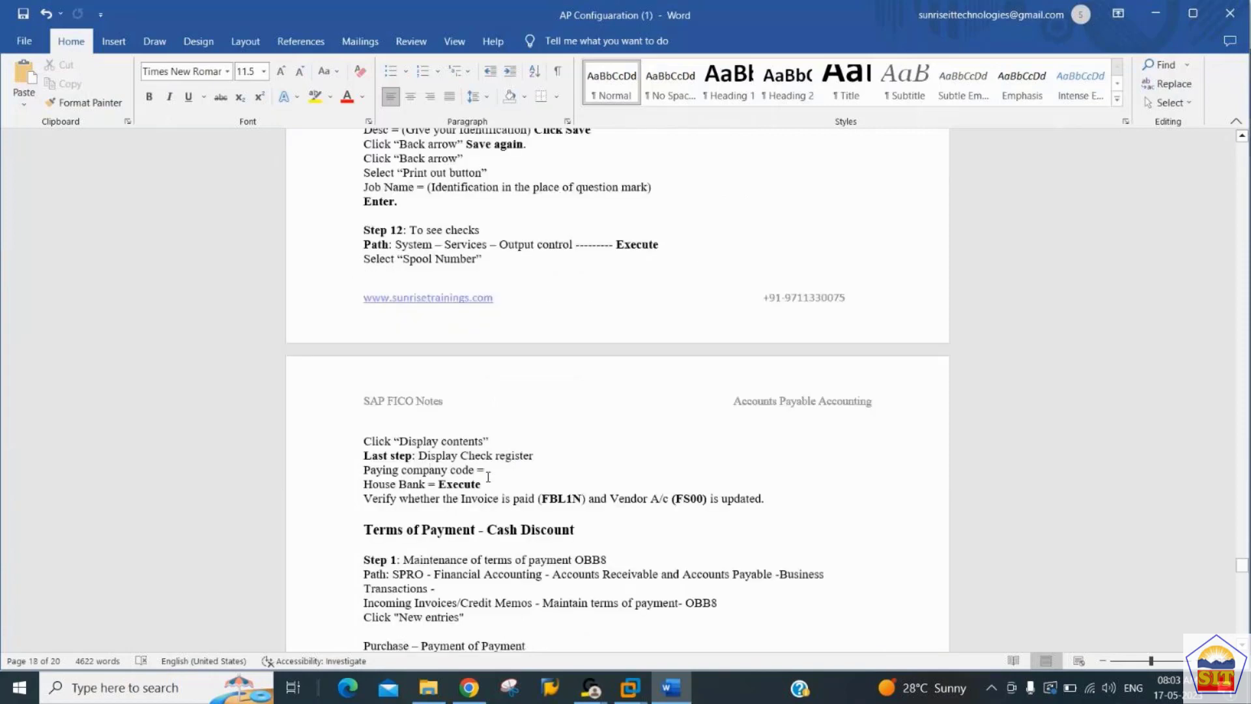
pyautogui.press('Down')
pyautogui.press('Down')
pyautogui.press('Down')
pyautogui.press('Down')
pyautogui.press('Down')
pyautogui.press('Down')
pyautogui.press('Down')
pyautogui.press('Down')
pyautogui.press('Down')
pyautogui.press('Down')
pyautogui.press('Down')
pyautogui.press('Down')
pyautogui.press('Down')
pyautogui.press('Down')
pyautogui.press('Down')
pyautogui.press('Down')
pyautogui.press('Down')
pyautogui.press('Down')
pyautogui.press('Down')
pyautogui.press('Down')
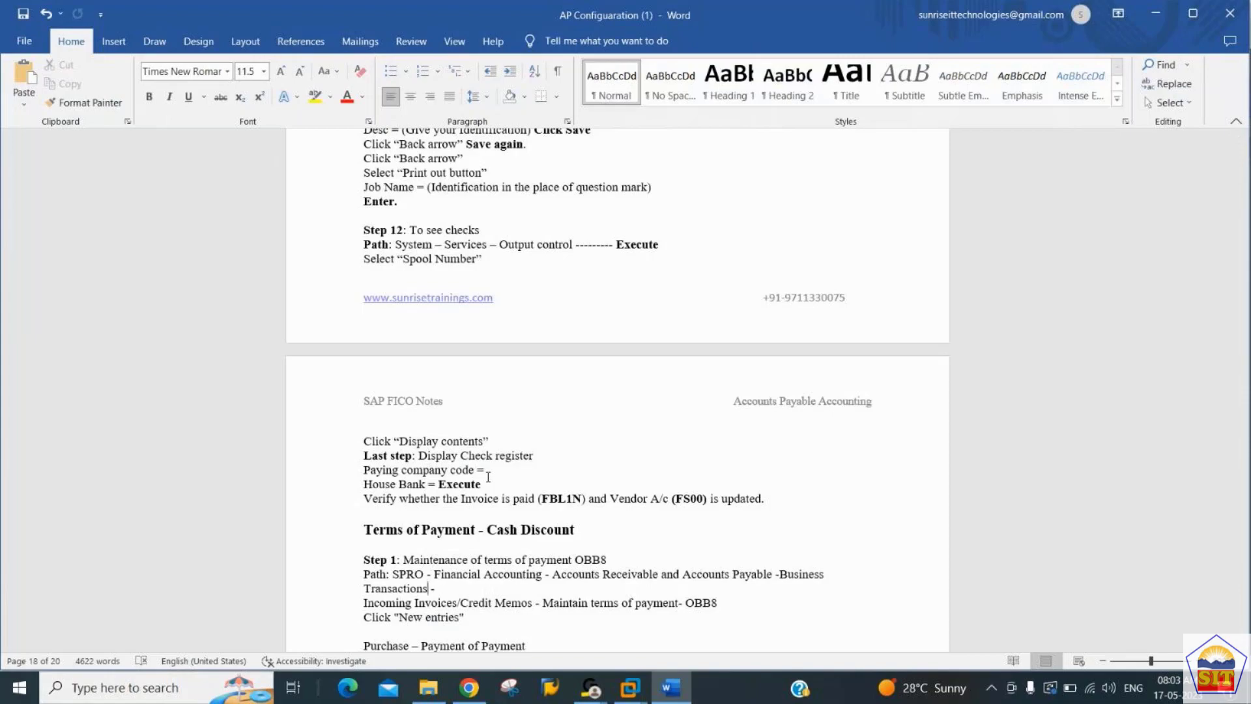